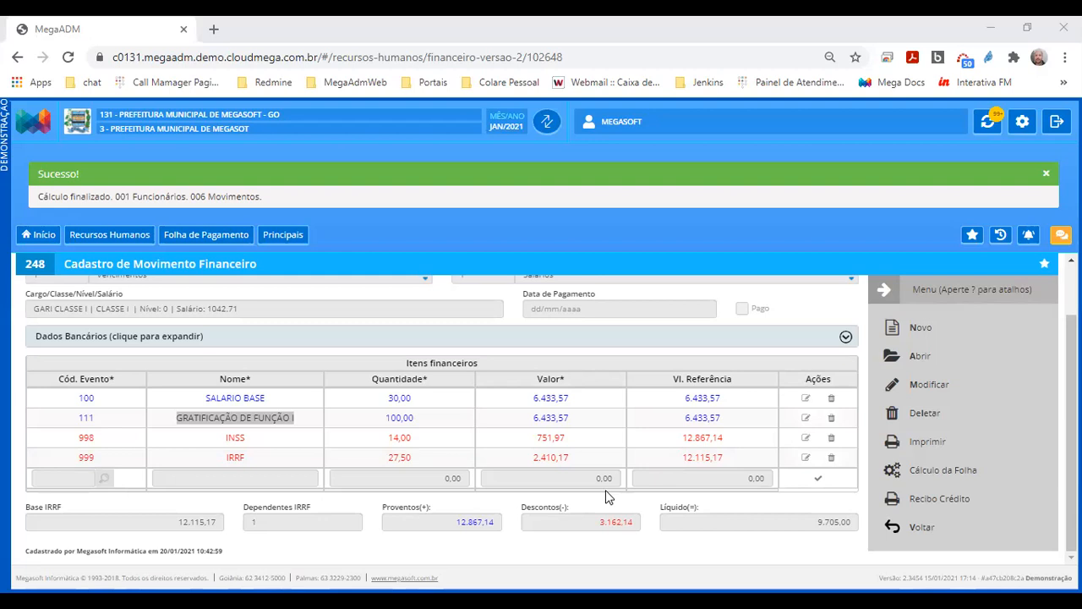
# - From the financial movement, open event 100 SALARIO BASE for modification and set its Tipo de Cálculo to 20
pyautogui.click(907, 389)
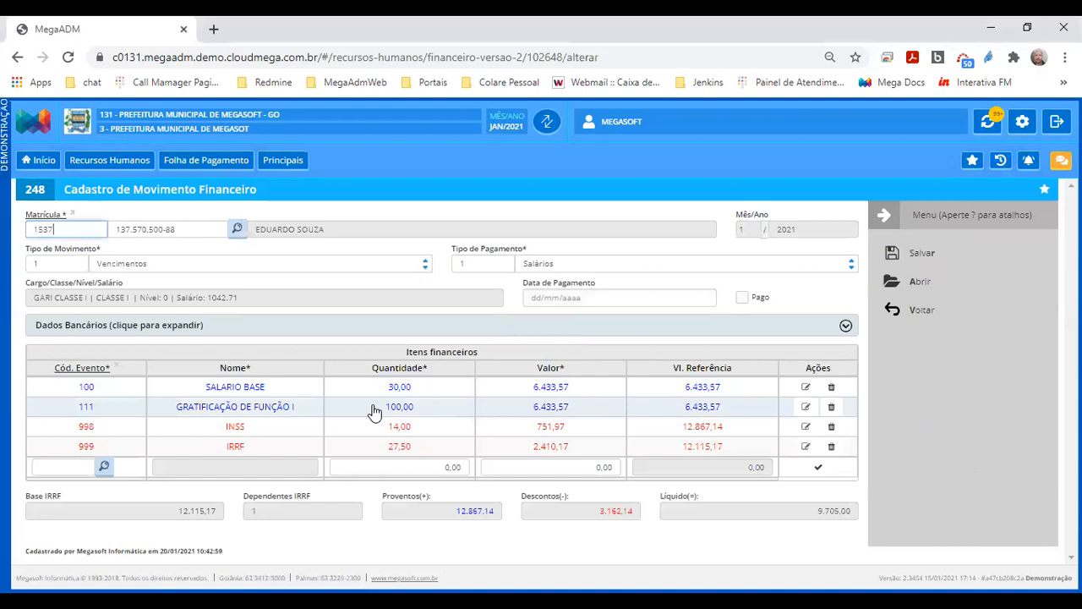
pyautogui.doubleClick(244, 391)
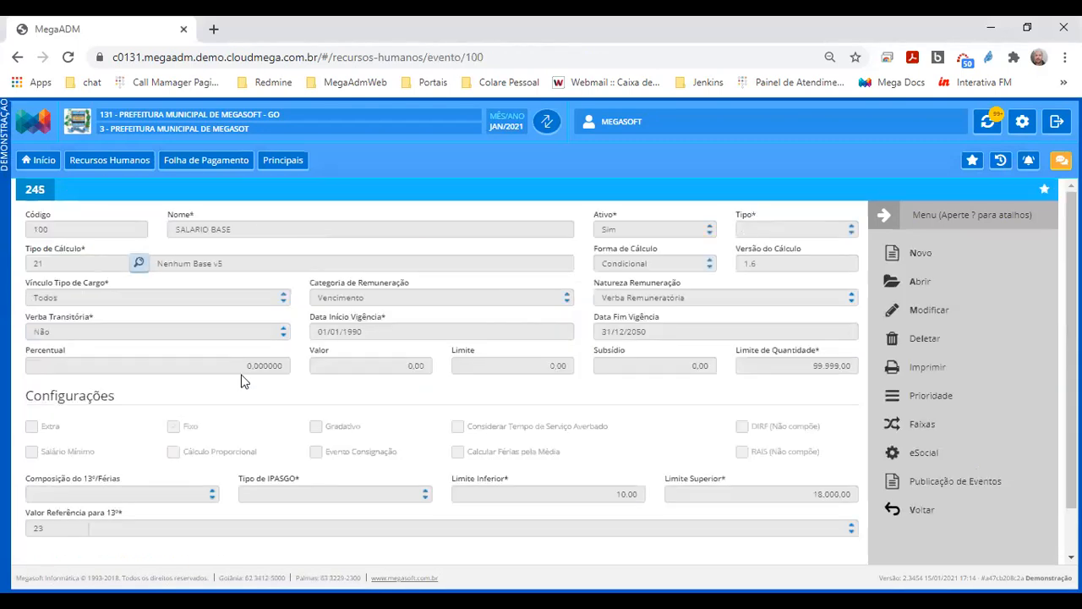
pyautogui.click(920, 311)
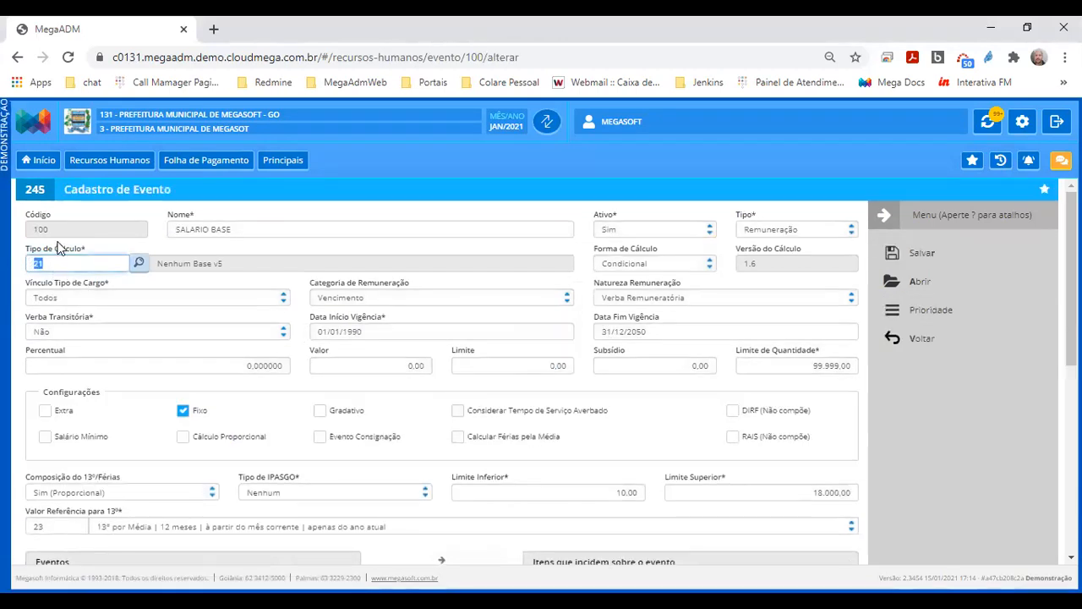
pyautogui.press('Tab')
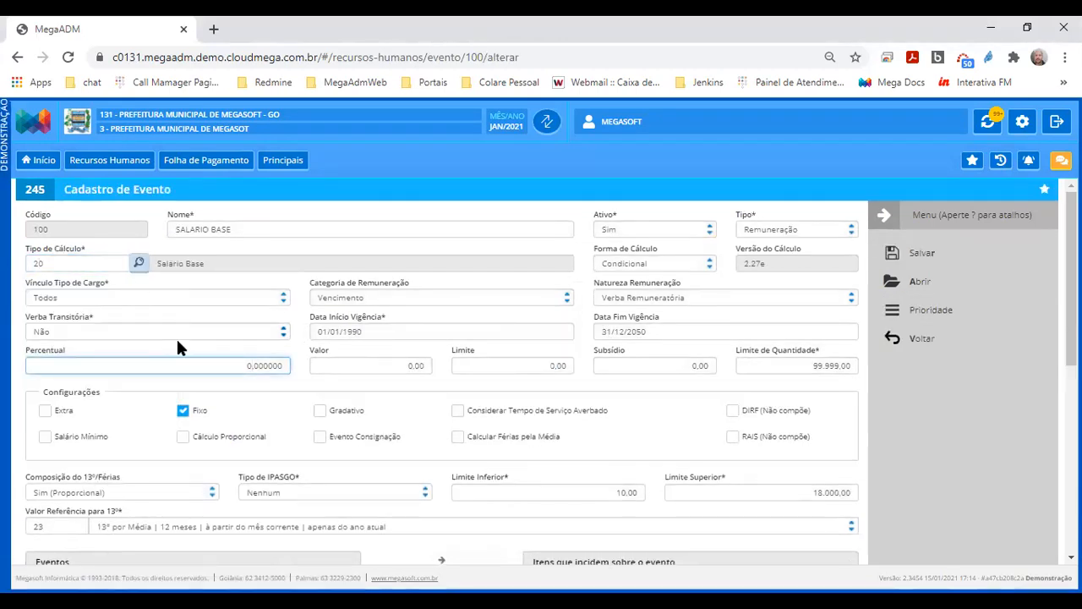
# - Switch the SALARIO BASE event's Composição do 13º/Férias to Nenhum and restore it to Sim (Proporcional)
pyautogui.click(30, 480)
pyautogui.moveTo(31, 484)
pyautogui.mouseDown()
pyautogui.moveTo(110, 524)
pyautogui.moveTo(119, 481)
pyautogui.moveTo(17, 485)
pyautogui.moveTo(27, 476)
pyautogui.mouseUp()
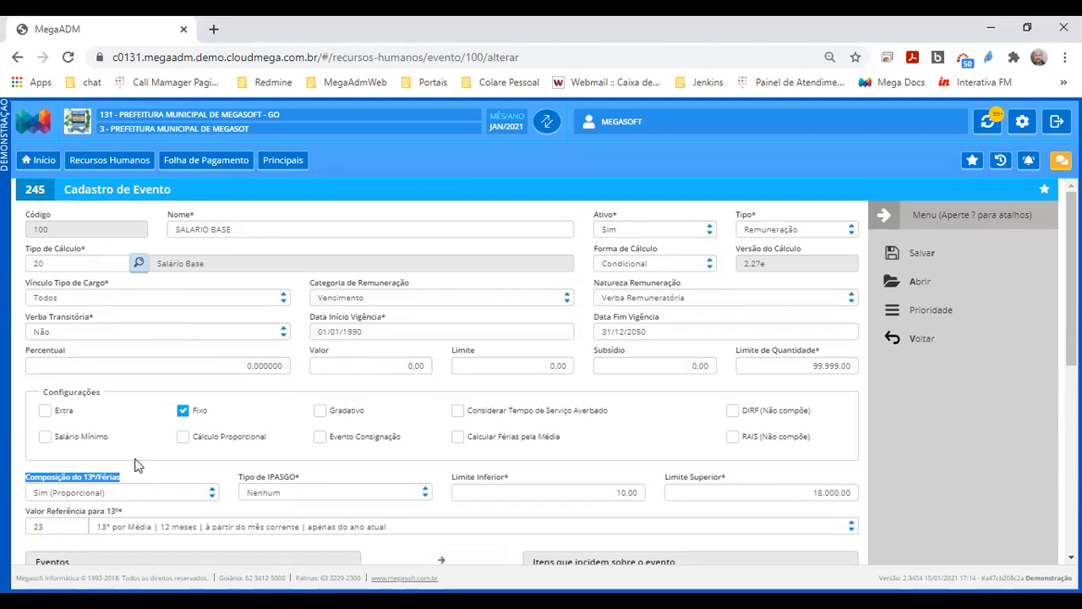
pyautogui.click(125, 489)
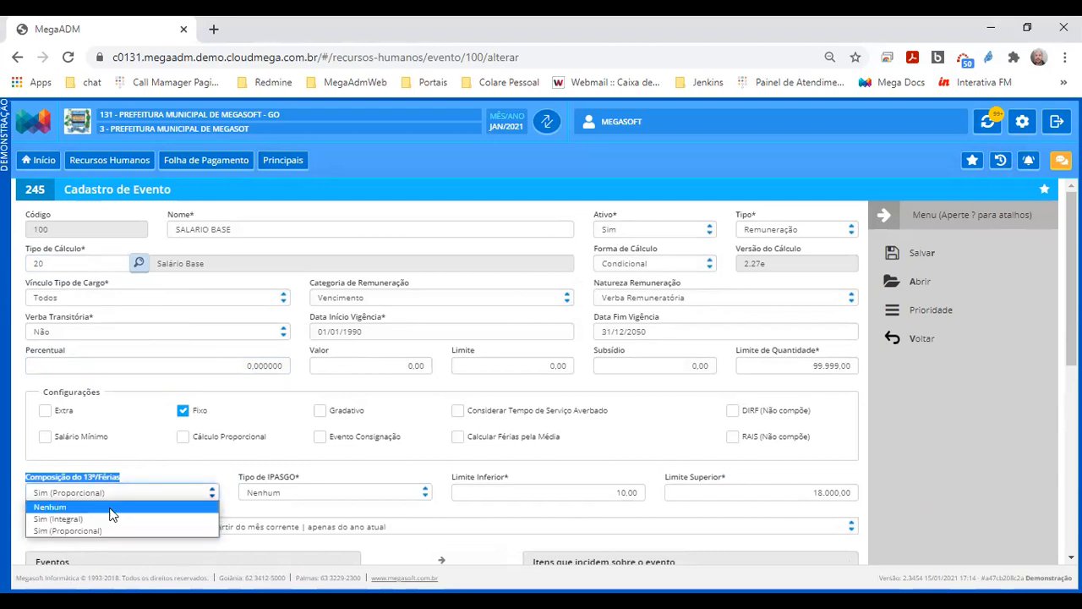
pyautogui.click(113, 508)
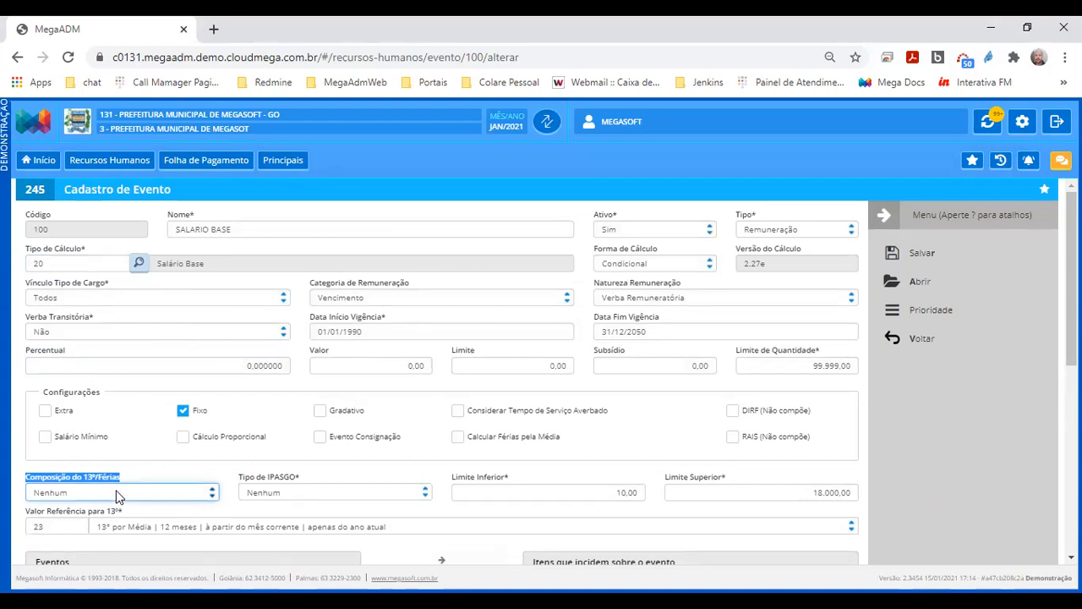
pyautogui.click(117, 494)
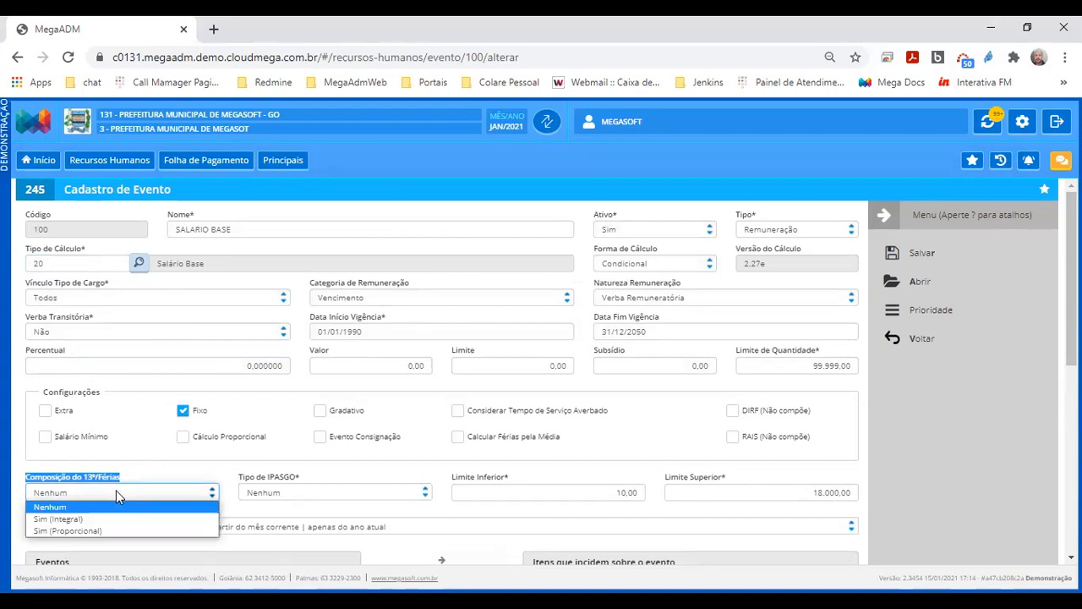
pyautogui.click(86, 530)
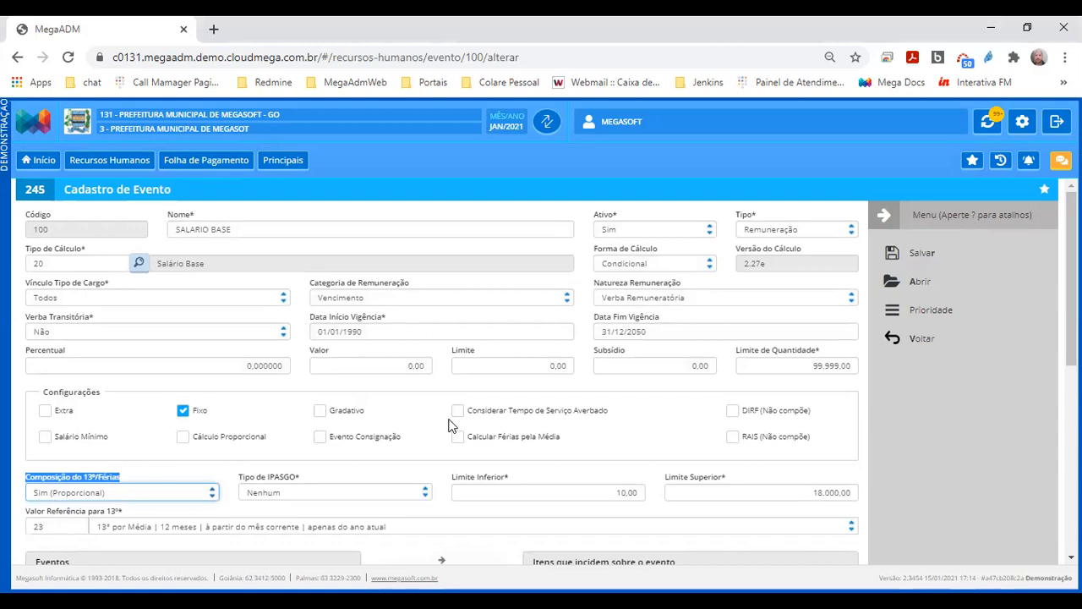
# - Save the SALARIO BASE event and return to the financial movement
pyautogui.click(911, 255)
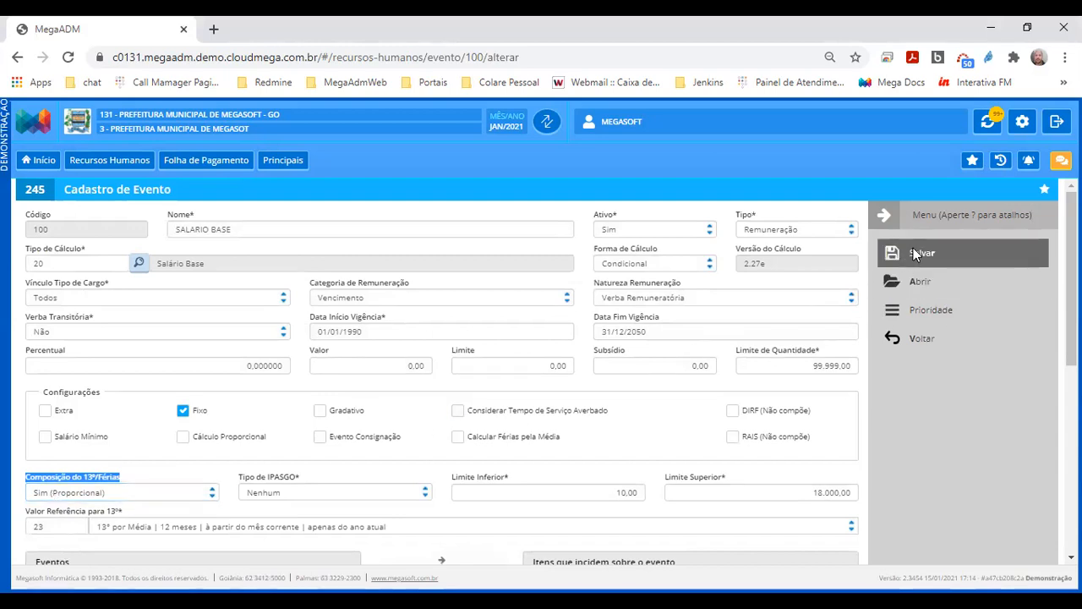
pyautogui.scroll(-1, 930, 539)
pyautogui.click(939, 549)
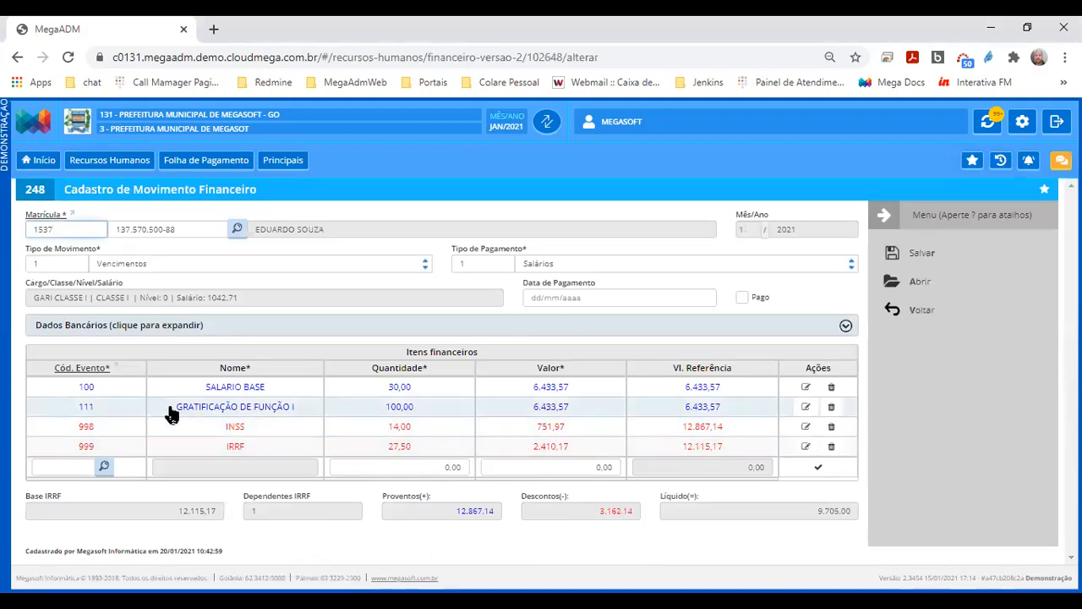
# - Edit event 111 GRATIFICAÇÃO DE FUNÇÃO I, save it with Composição do 13º/Férias as Sim (Integral), and return to the financial movement
pyautogui.click(172, 413)
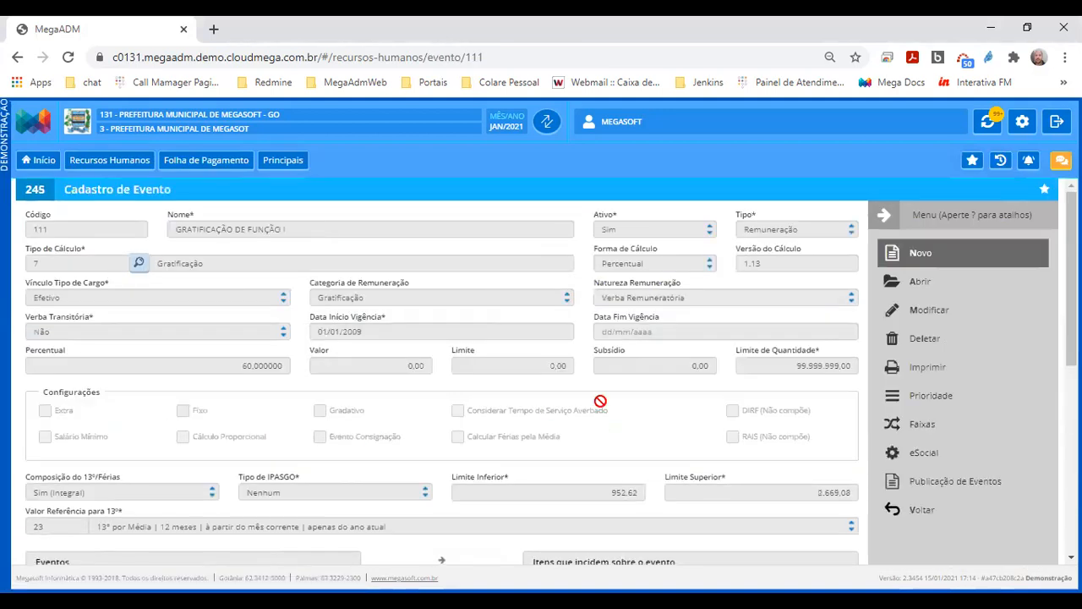
pyautogui.click(924, 311)
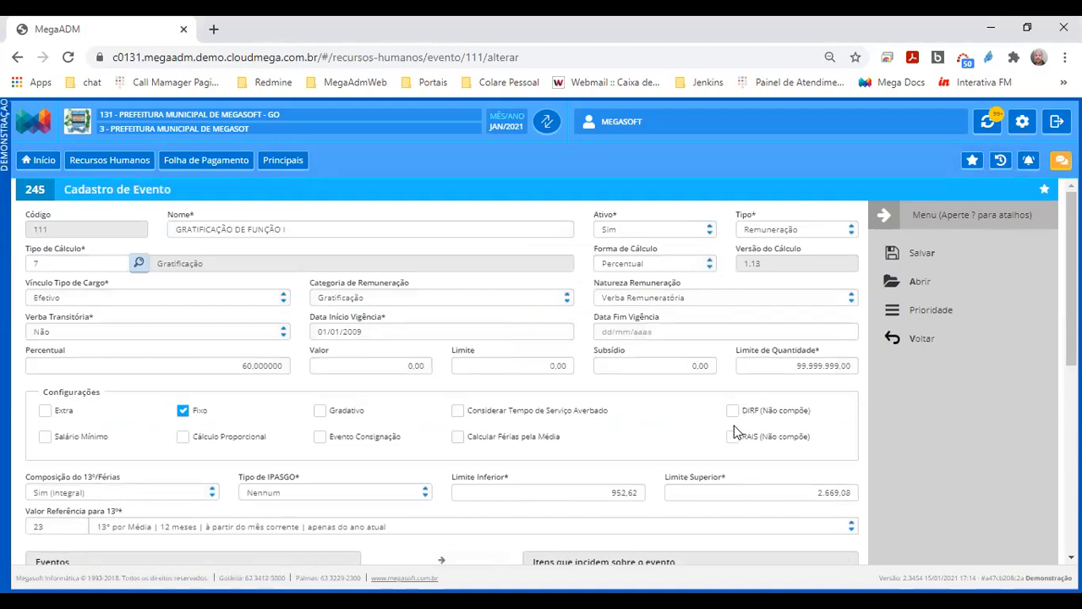
pyautogui.moveTo(124, 480); pyautogui.dragTo(40, 497)
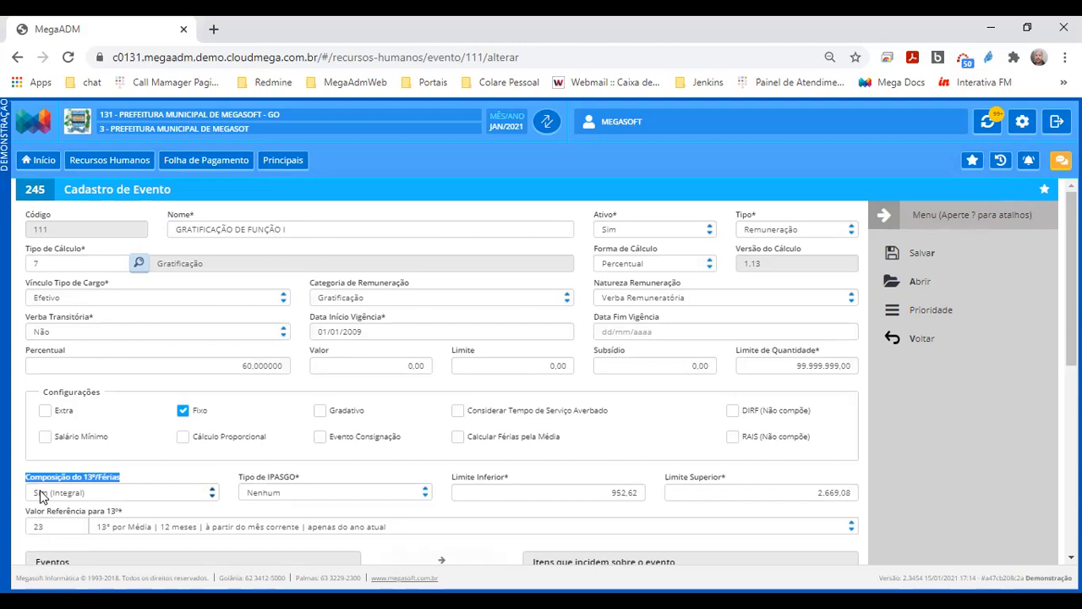
pyautogui.click(59, 495)
pyautogui.click(59, 496)
pyautogui.click(59, 496)
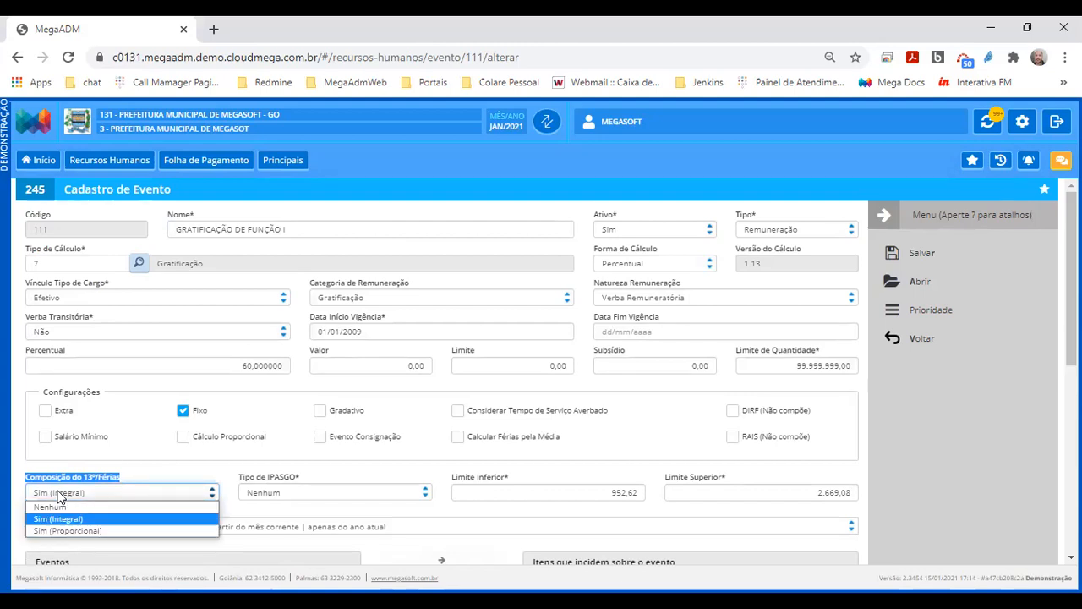
pyautogui.click(121, 494)
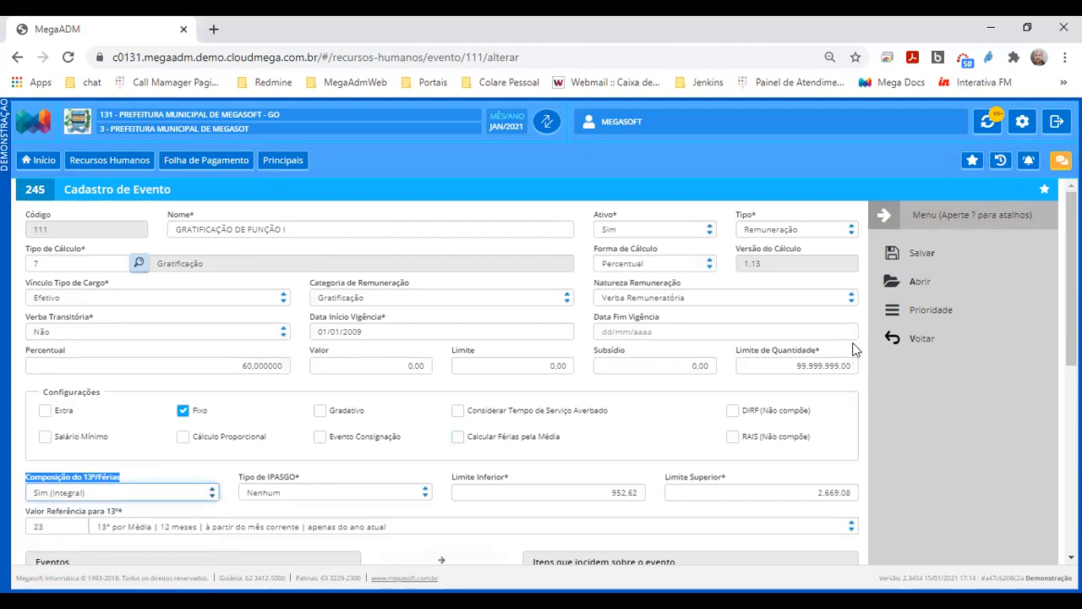
pyautogui.click(943, 252)
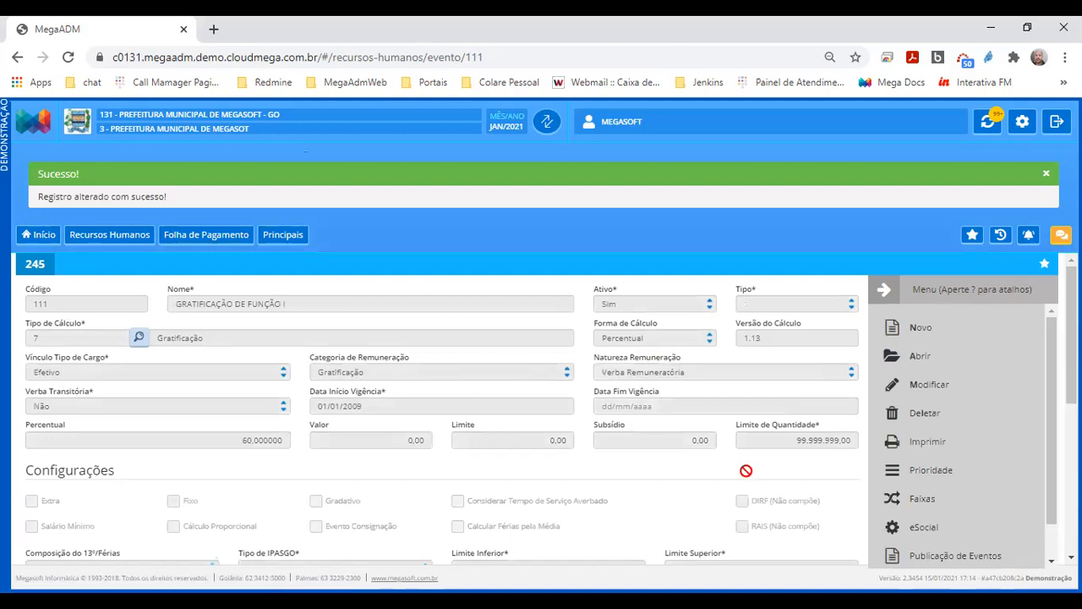
pyautogui.scroll(-1, 931, 542)
pyautogui.click(931, 544)
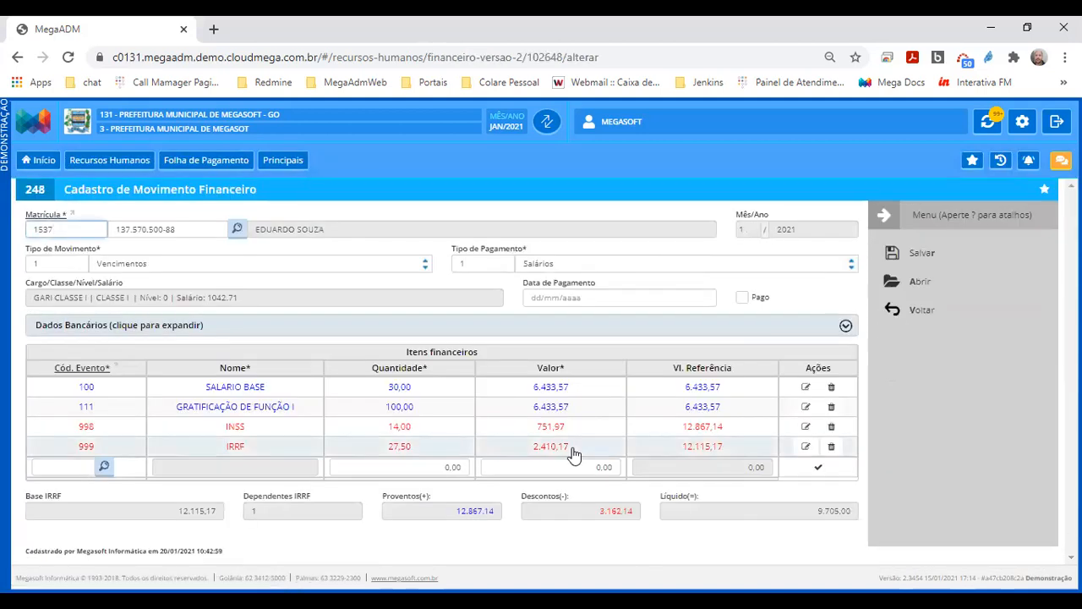
# - Check the Composição do 13º/Férias configuration of event 998 INSS and return to the financial movement
pyautogui.doubleClick(240, 430)
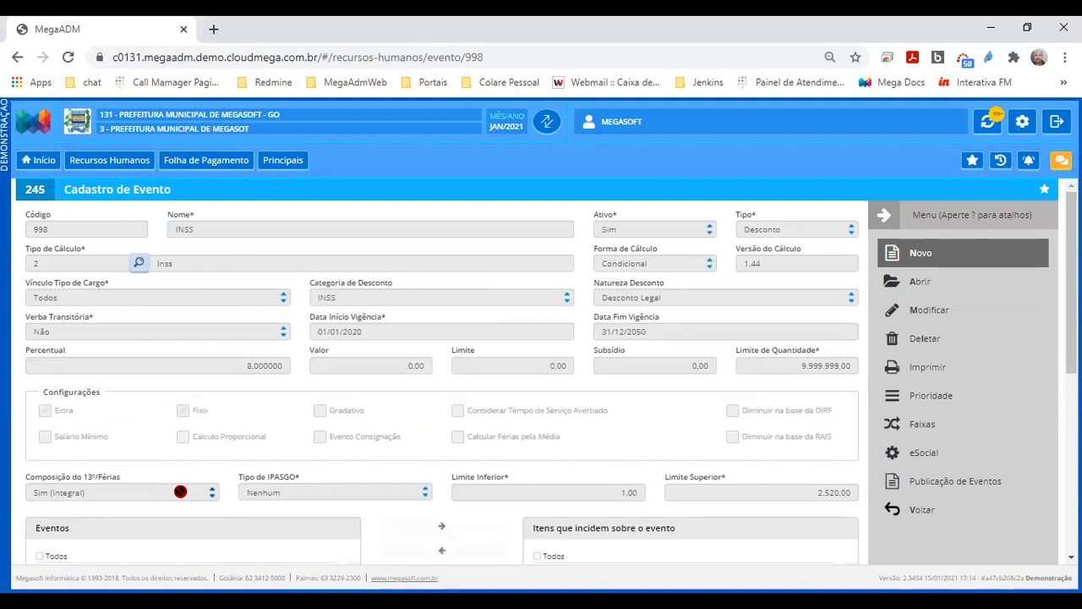
pyautogui.click(913, 510)
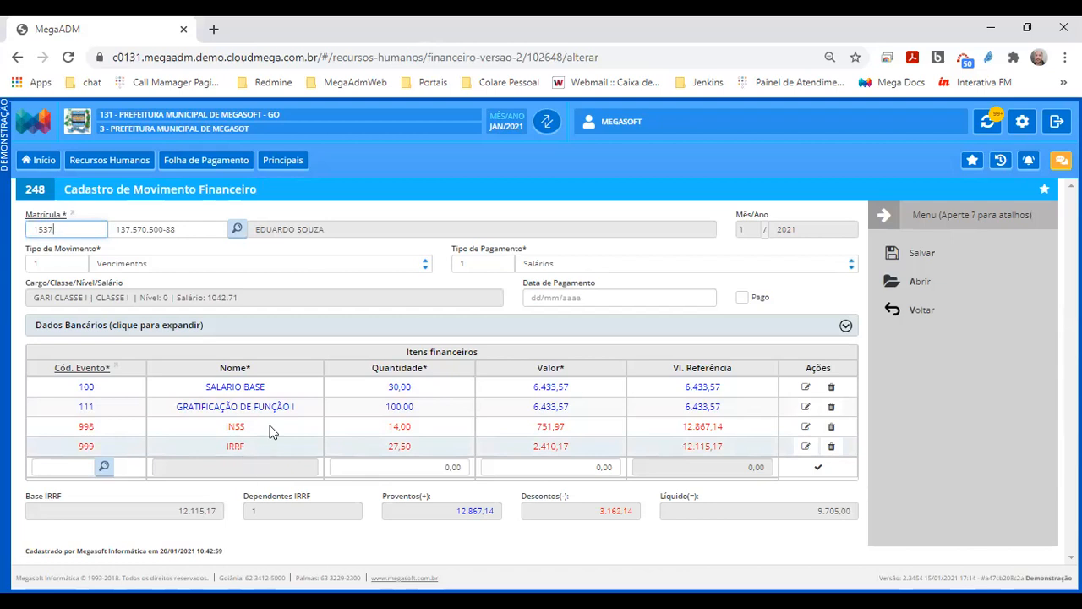
# - In a duplicated browser tab, open Lançar 13º Salário - Integral under the payroll's Movimentação Geral
pyautogui.rightClick(138, 38)
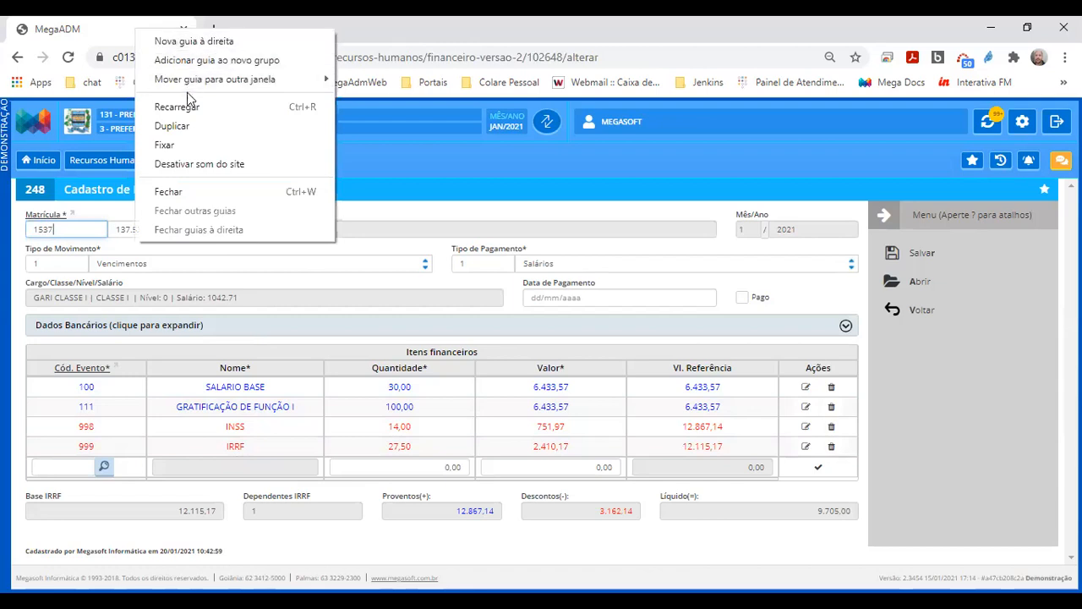
pyautogui.click(172, 127)
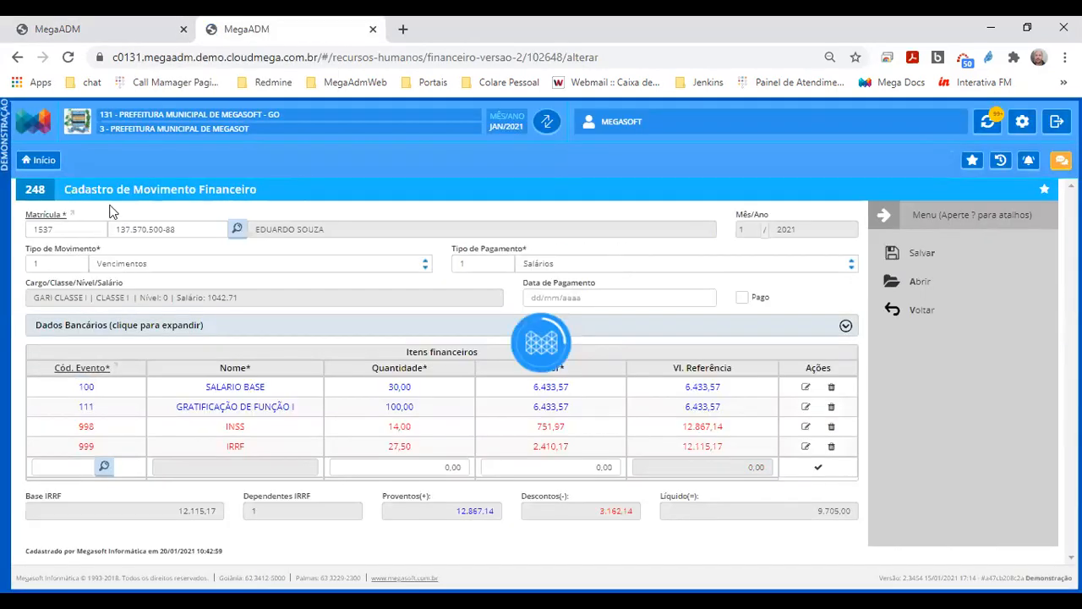
pyautogui.click(38, 163)
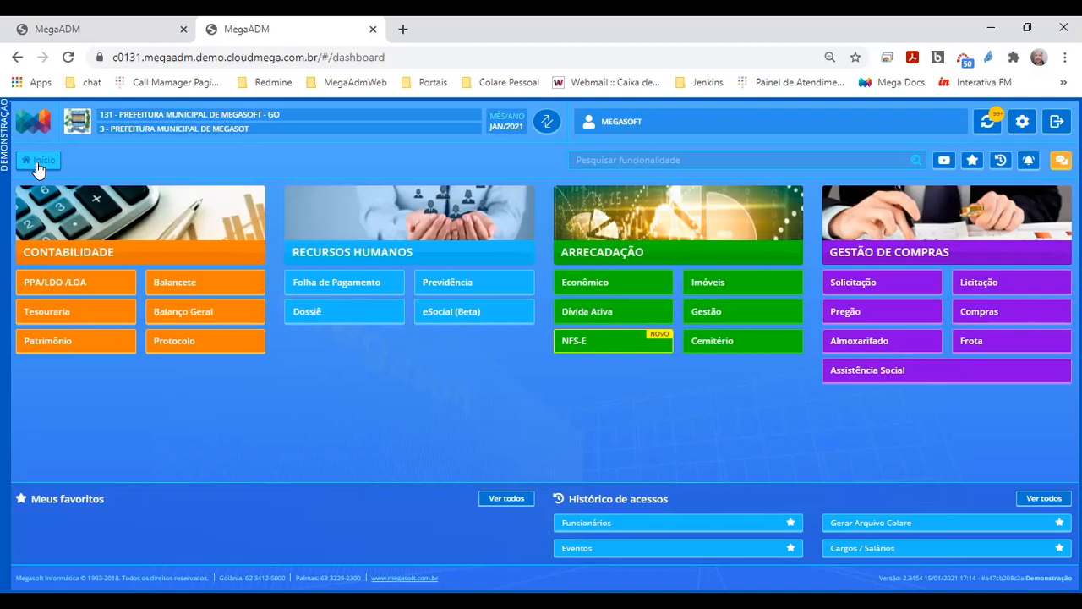
pyautogui.click(318, 287)
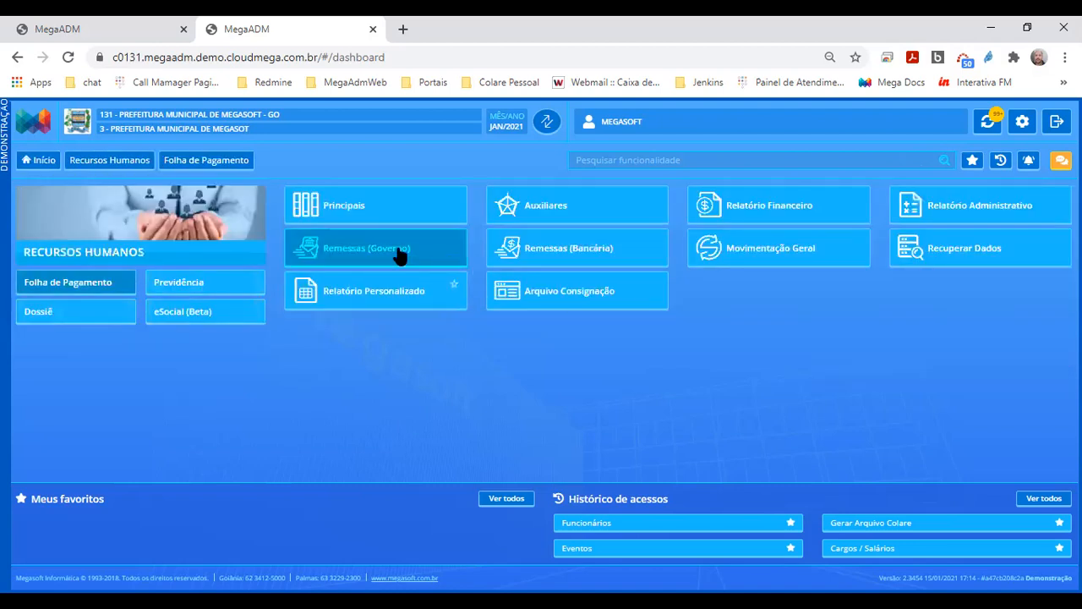
pyautogui.click(765, 254)
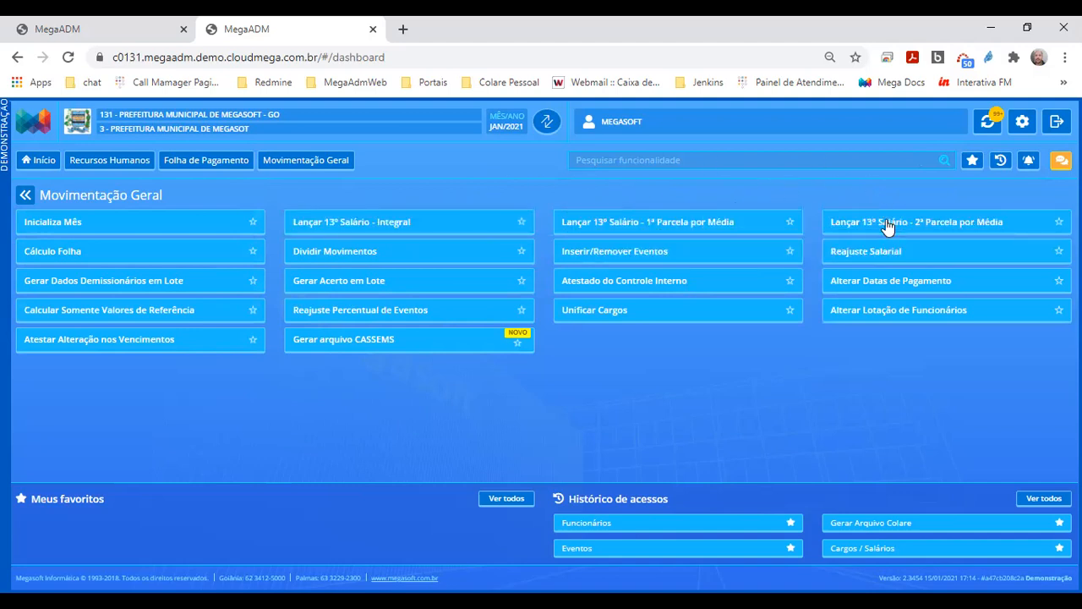
pyautogui.click(391, 225)
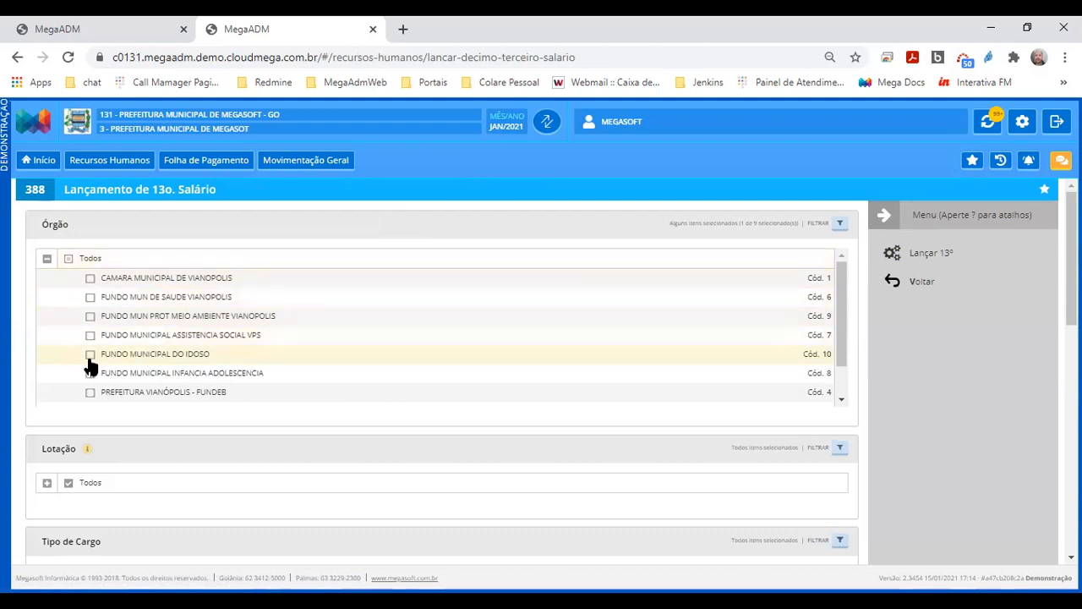
# - Review the 13th-salary launch filters, collapsing the Órgão and Mês de Aniversário lists to reach the launch options
pyautogui.click(46, 259)
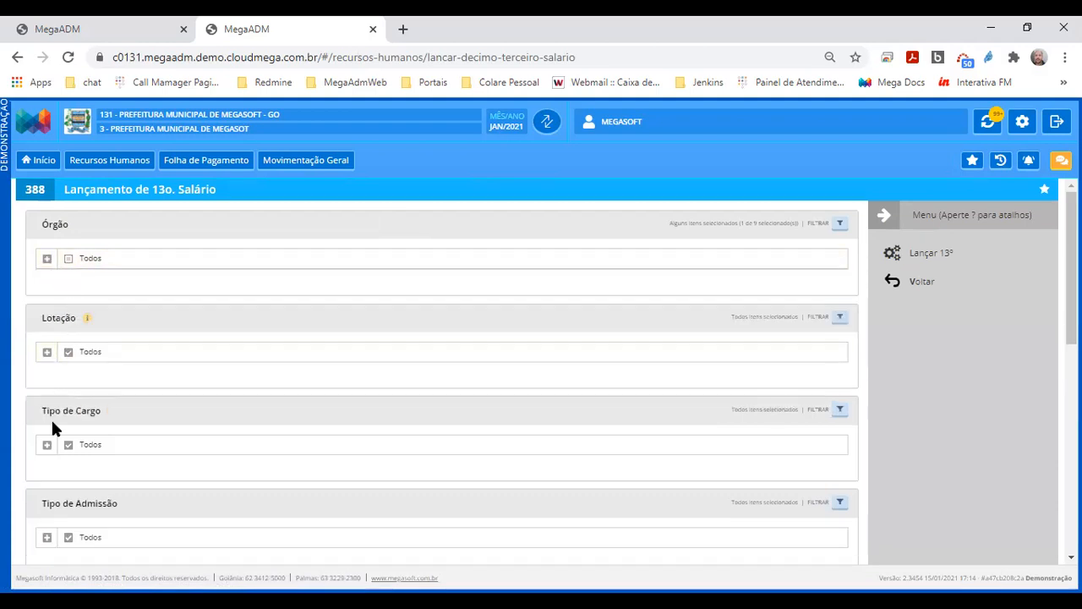
pyautogui.scroll(-1, 54, 513)
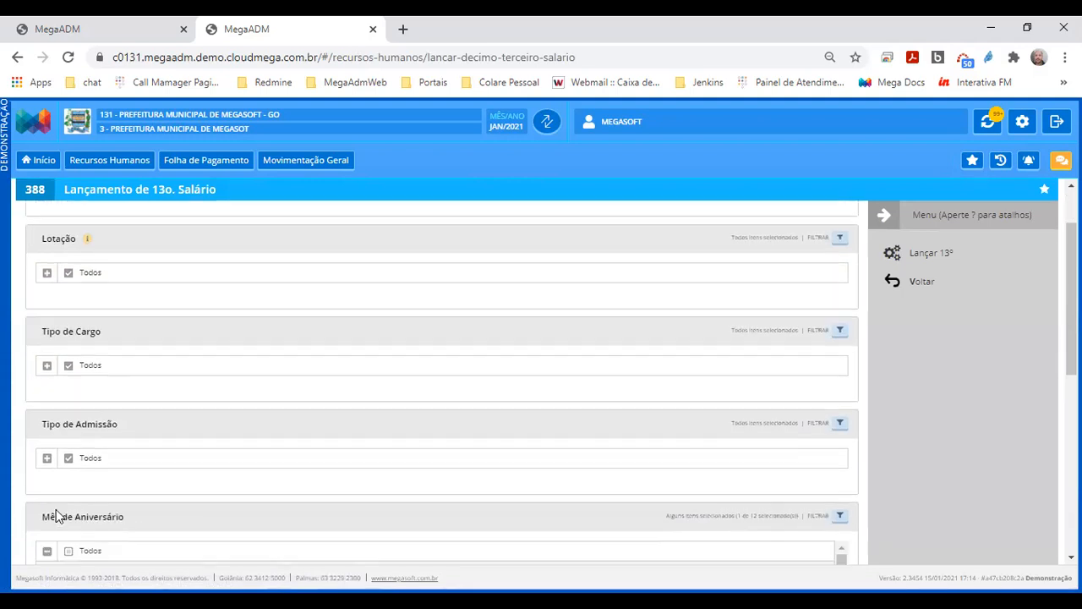
pyautogui.scroll(-2, 55, 516)
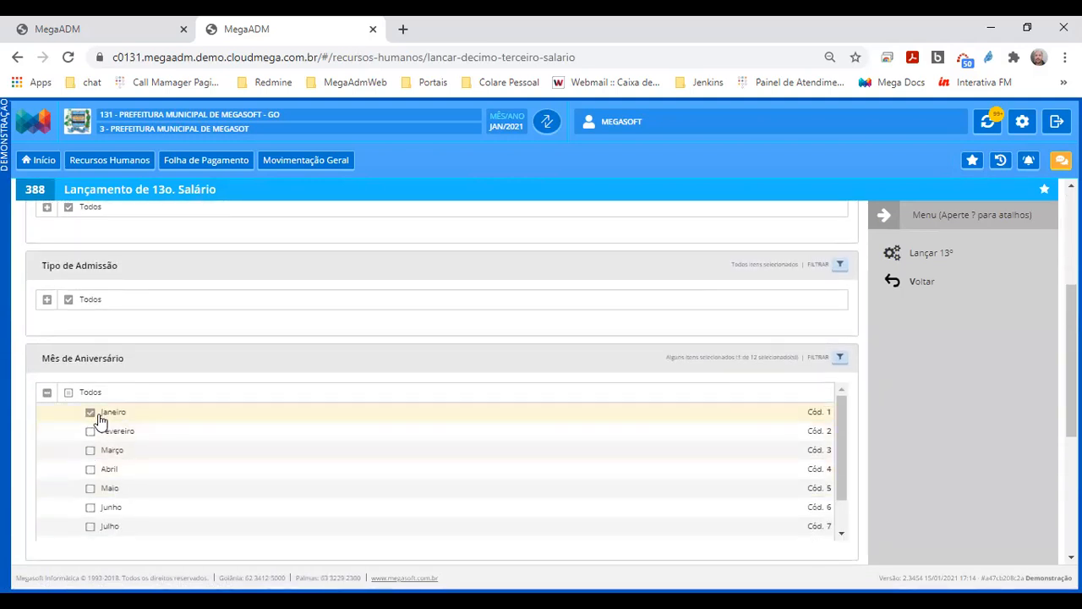
pyautogui.click(48, 393)
pyautogui.scroll(-2, 49, 395)
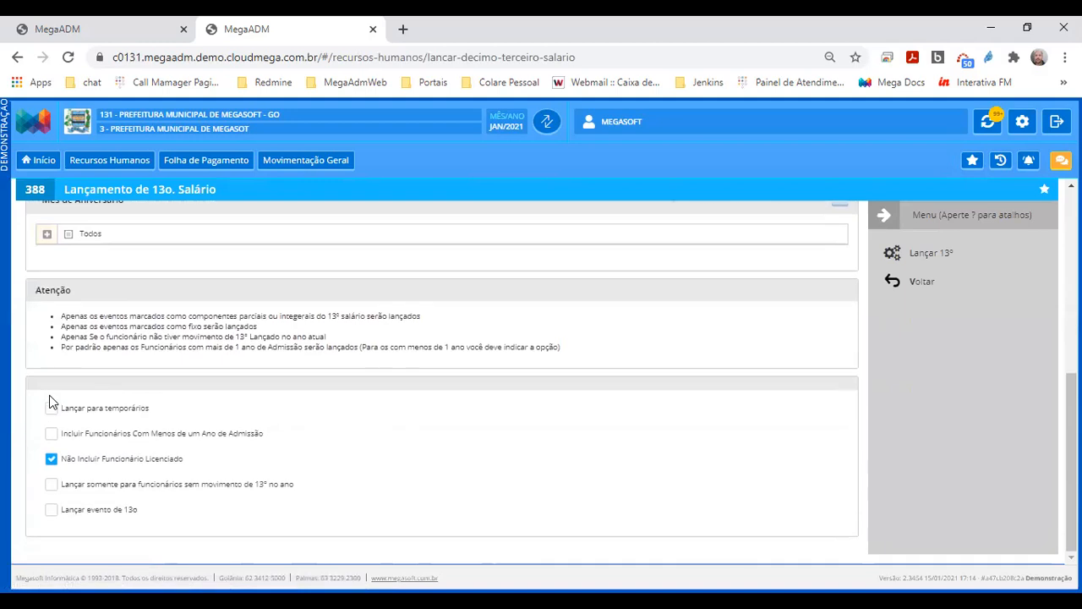
# - Include employees with less than one year of admission, setting the minimum to 01 months
pyautogui.click(73, 444)
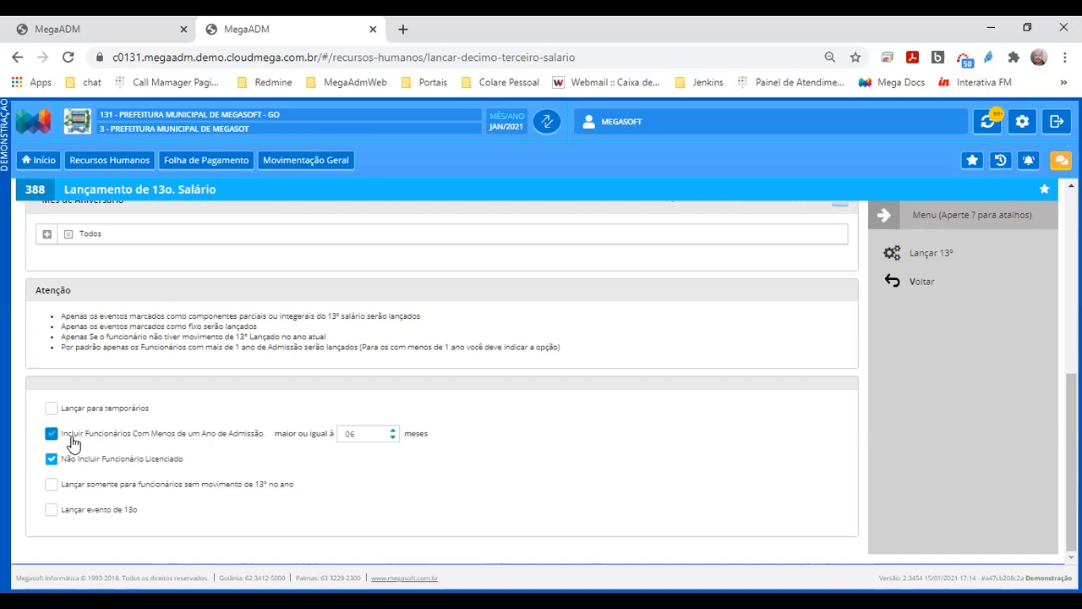
pyautogui.click(347, 436)
pyautogui.click(358, 458)
pyautogui.click(362, 436)
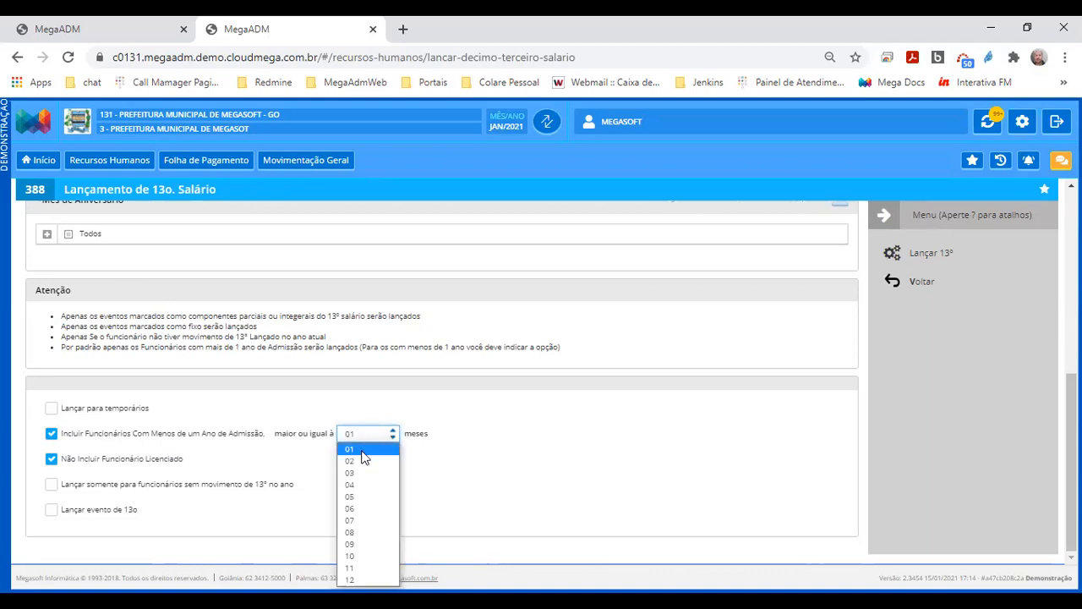
pyautogui.click(364, 509)
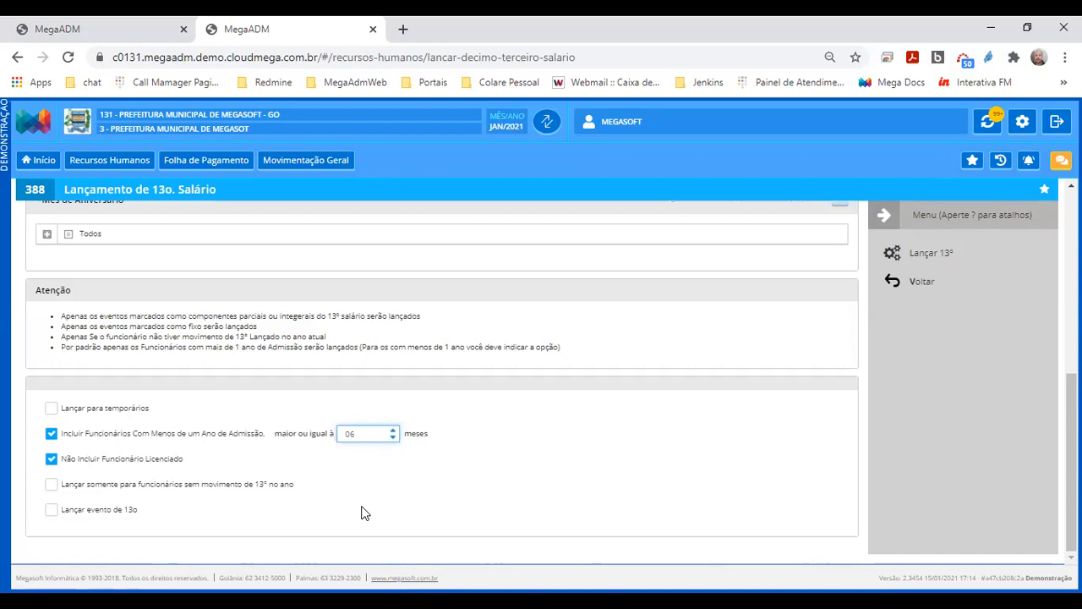
pyautogui.click(374, 436)
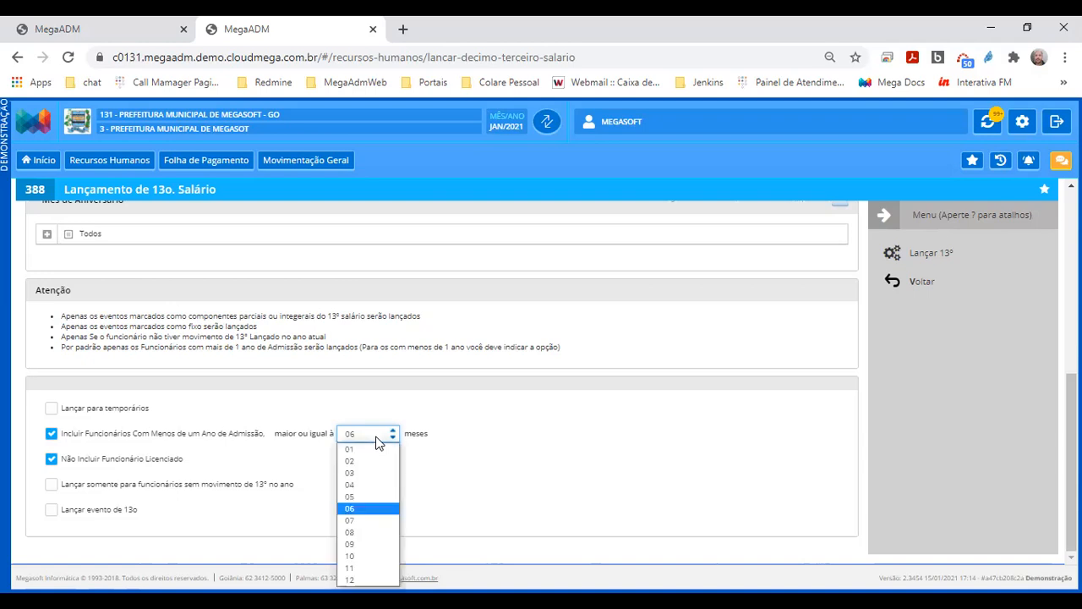
pyautogui.click(367, 453)
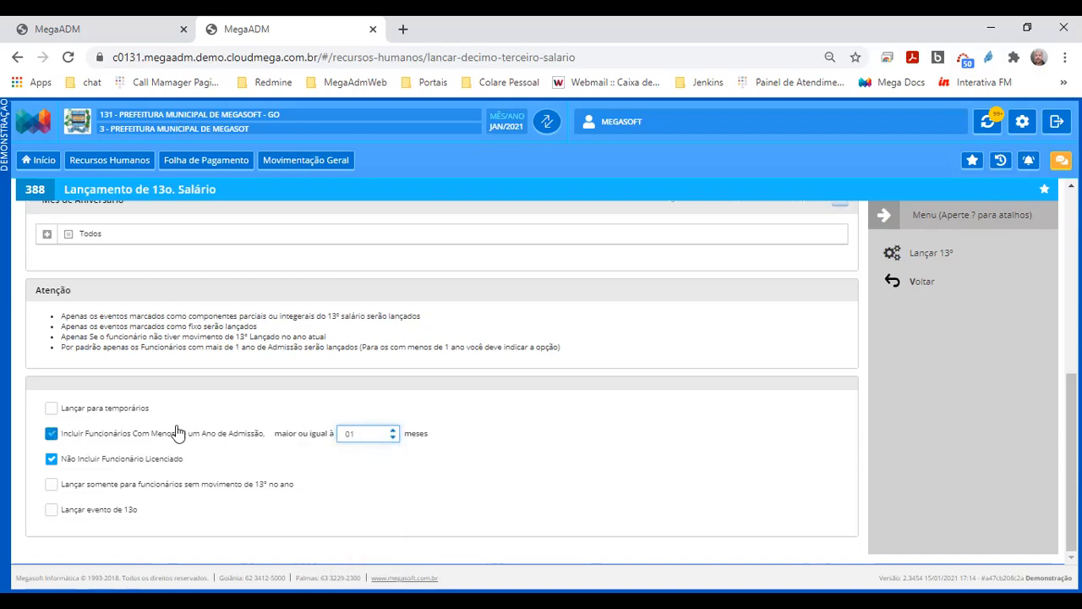
# - Recheck the filters and launch options, and run the full 13th-salary launch
pyautogui.scroll(5, 177, 431)
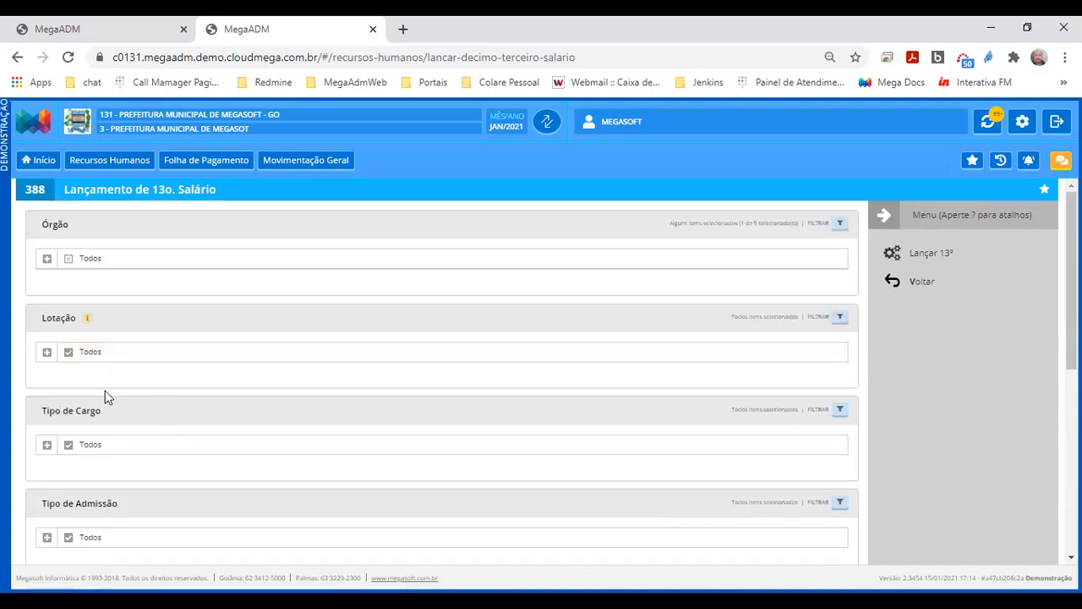
pyautogui.scroll(-5, 151, 395)
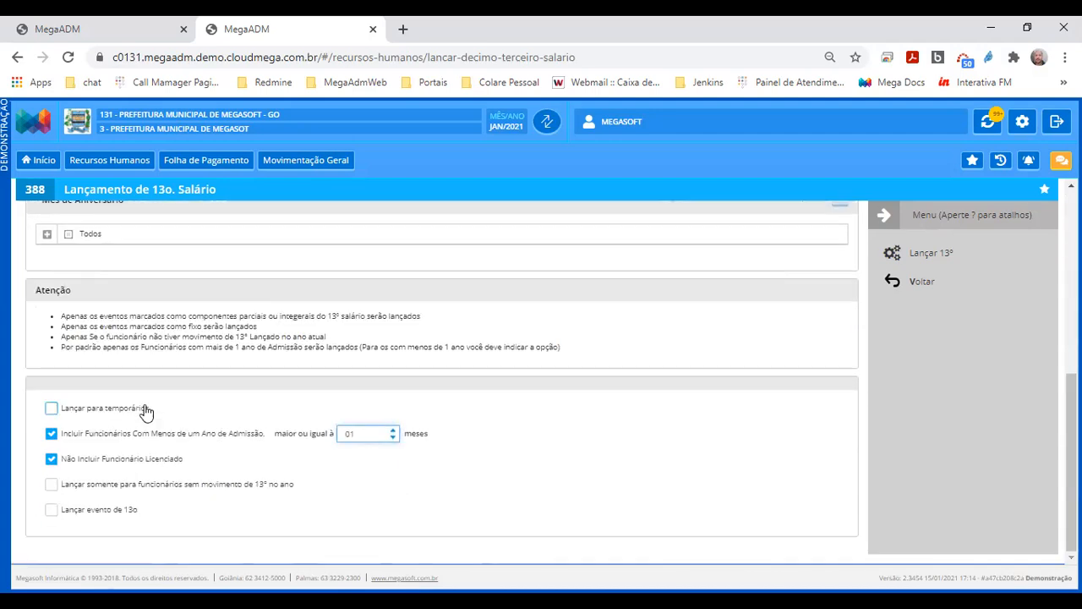
pyautogui.click(918, 252)
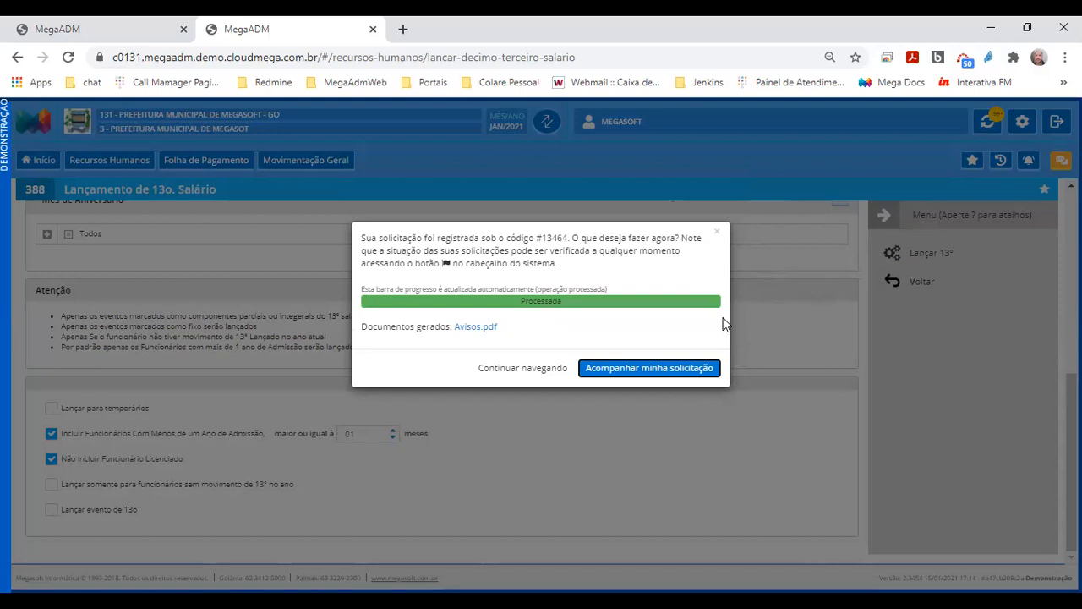
# - Back in the employee's Vencimentos movement, review its items and check the Composição do 13º/Férias of event 111 GRATIFICAÇÃO DE FUNÇÃO I
pyautogui.click(135, 27)
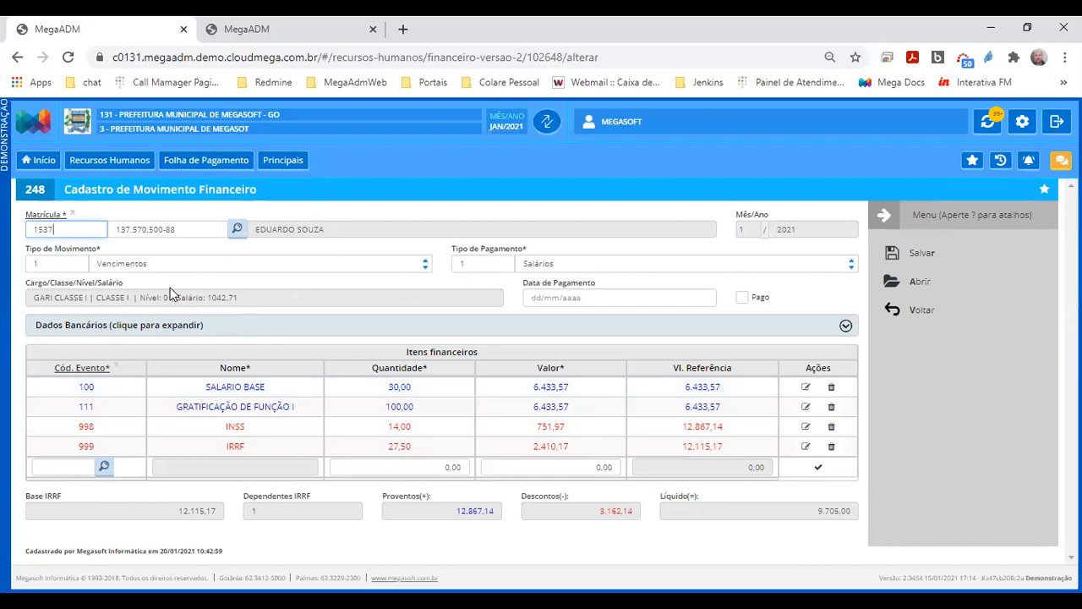
pyautogui.moveTo(175, 395); pyautogui.dragTo(261, 394)
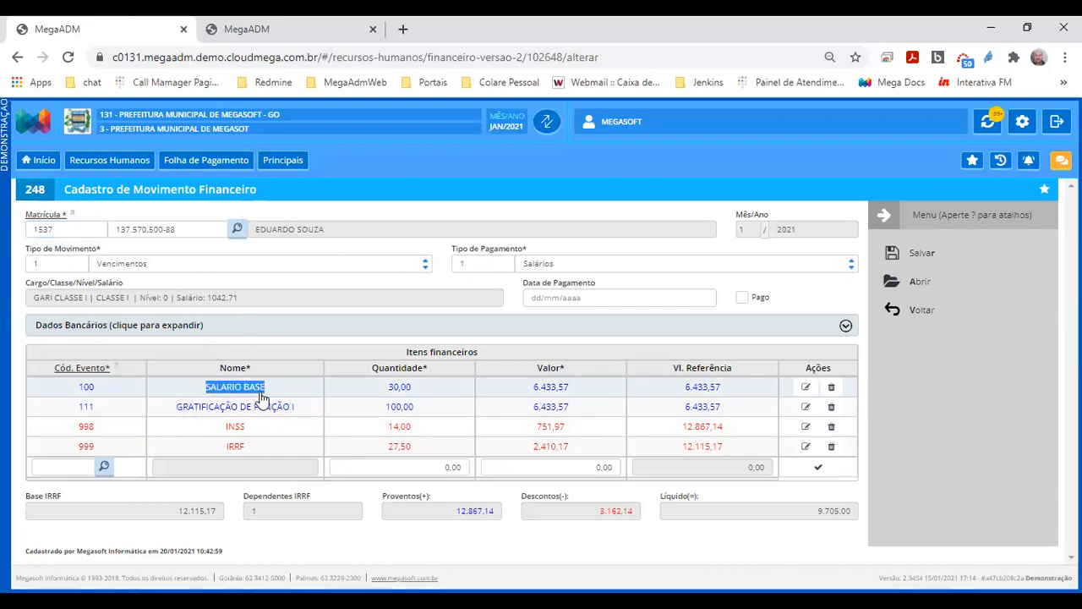
pyautogui.moveTo(170, 412); pyautogui.dragTo(293, 414)
pyautogui.moveTo(216, 433); pyautogui.dragTo(270, 432)
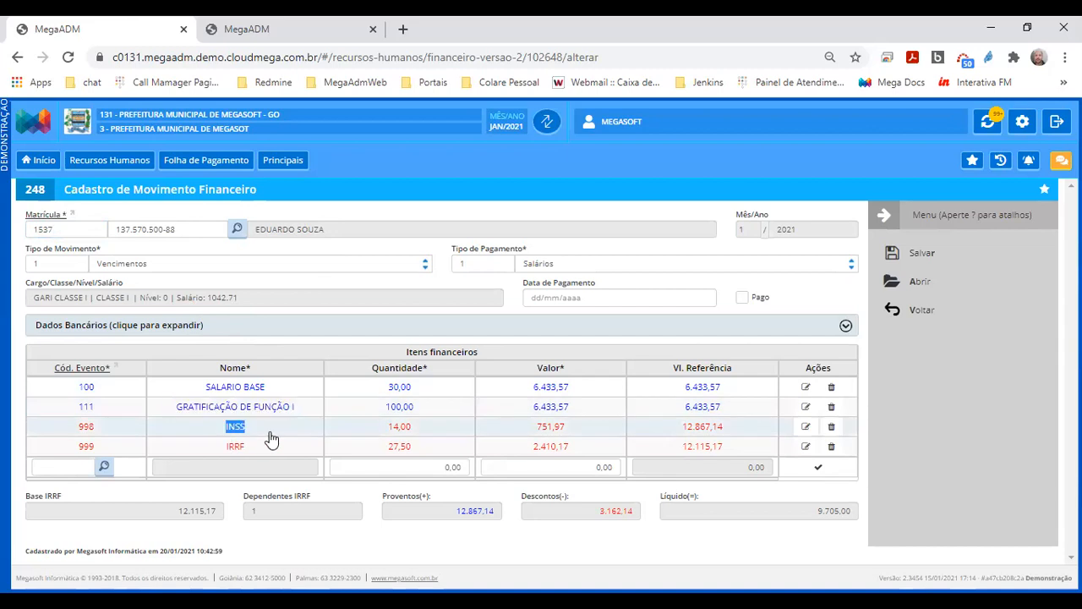
pyautogui.doubleClick(271, 406)
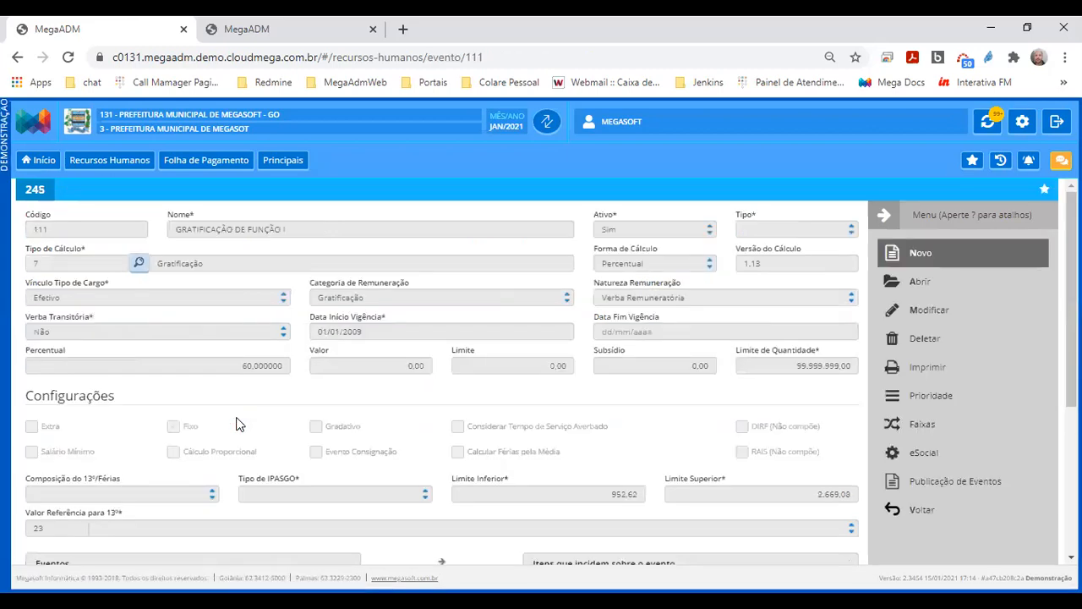
pyautogui.moveTo(26, 480); pyautogui.dragTo(112, 481)
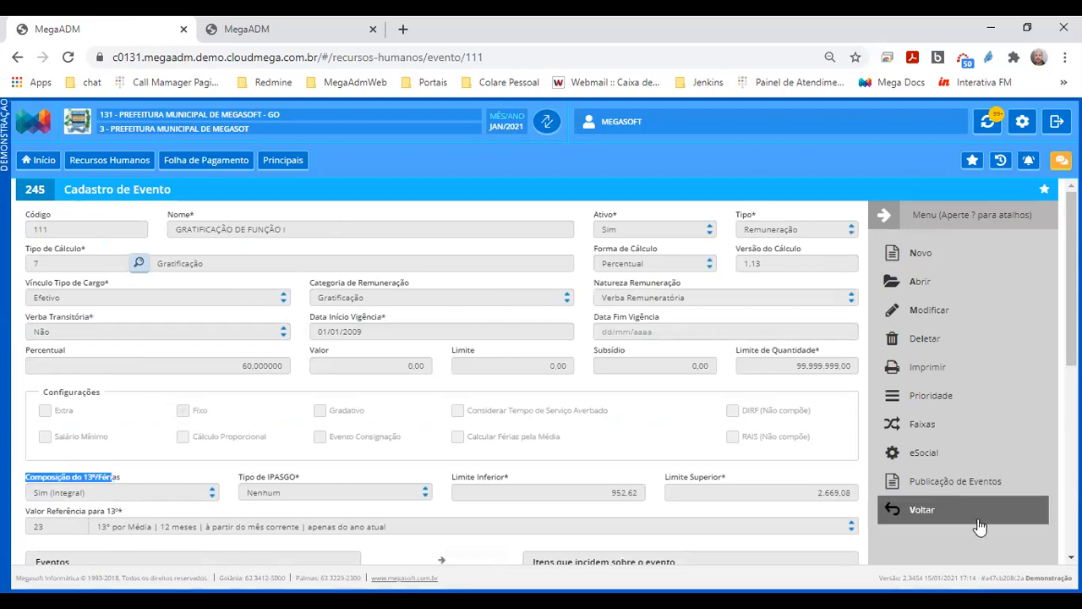
pyautogui.click(954, 516)
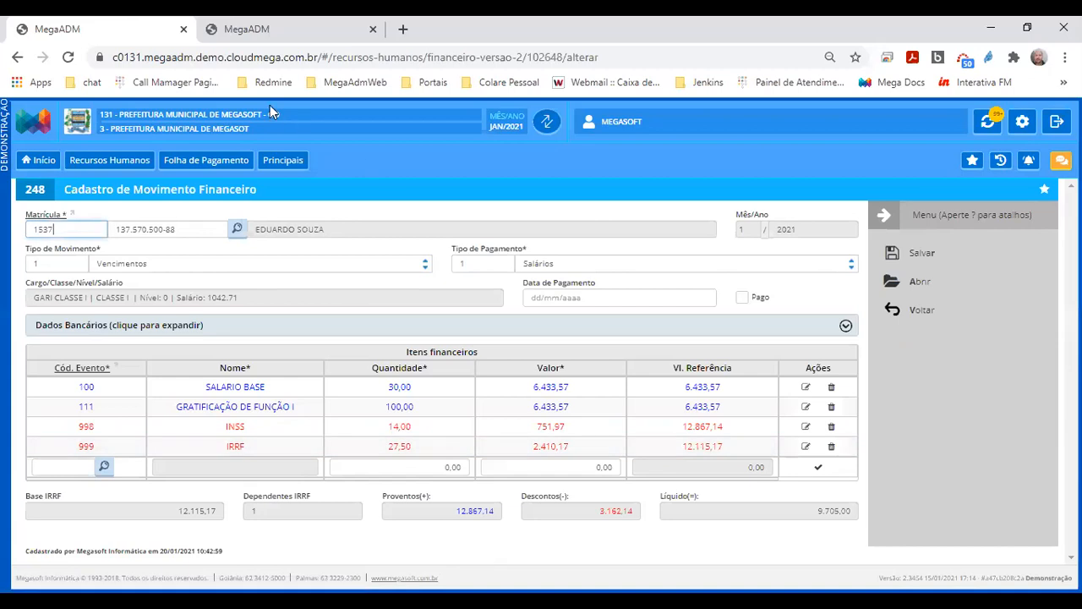
# - In a duplicated browser tab, look up the employee's financial movements by their copied Matrícula
pyautogui.rightClick(125, 27)
pyautogui.click(144, 128)
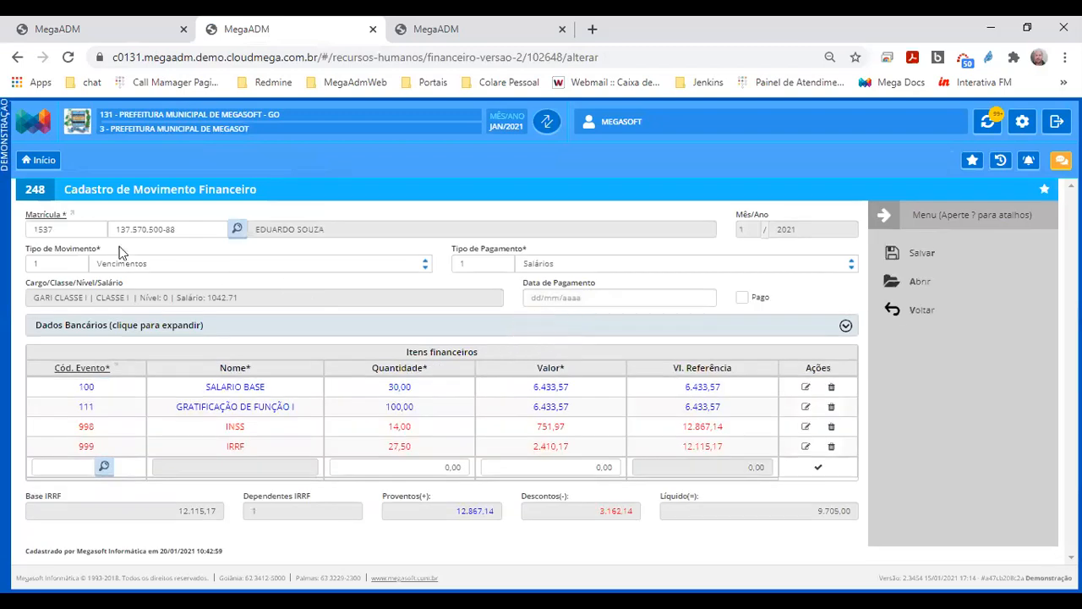
pyautogui.click(76, 232)
pyautogui.doubleClick(76, 233)
pyautogui.hotkey('ctrl', 'c')
pyautogui.click(913, 284)
pyautogui.click(694, 240)
pyautogui.click(461, 260)
pyautogui.hotkey('ctrl', 'v')
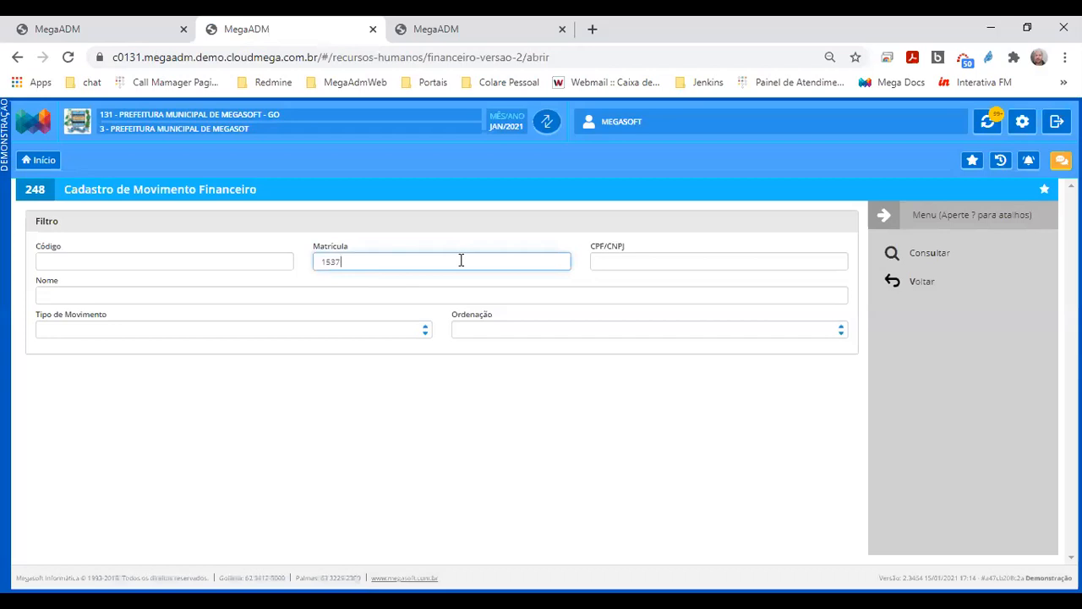
pyautogui.click(894, 255)
# - Open the employee's 13º Salário movement from the results and look at its SALARIO BASE item
pyautogui.moveTo(630, 423); pyautogui.dragTo(693, 438)
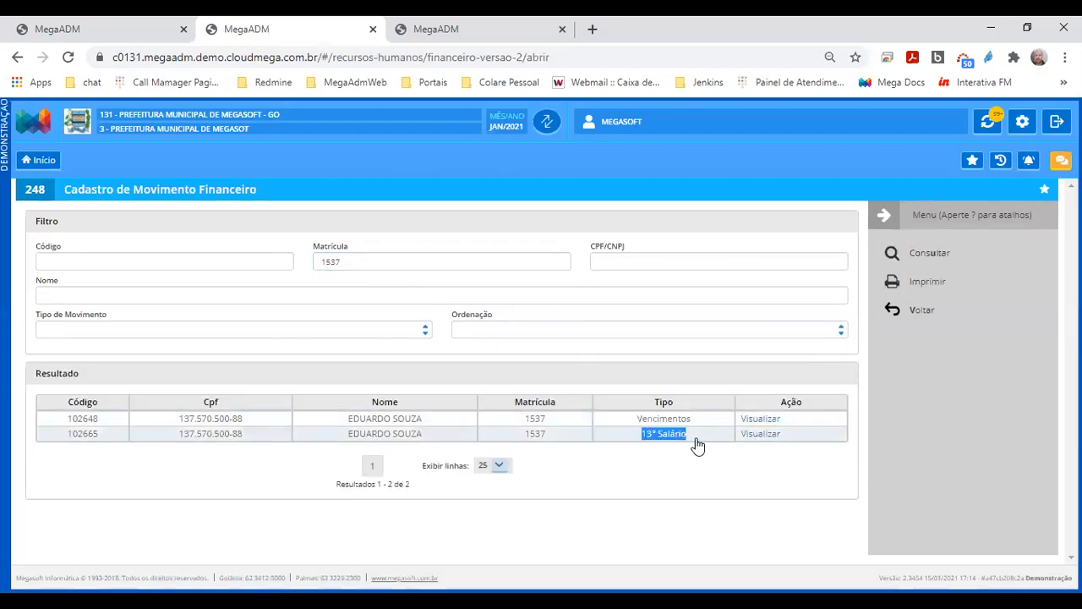
pyautogui.click(759, 435)
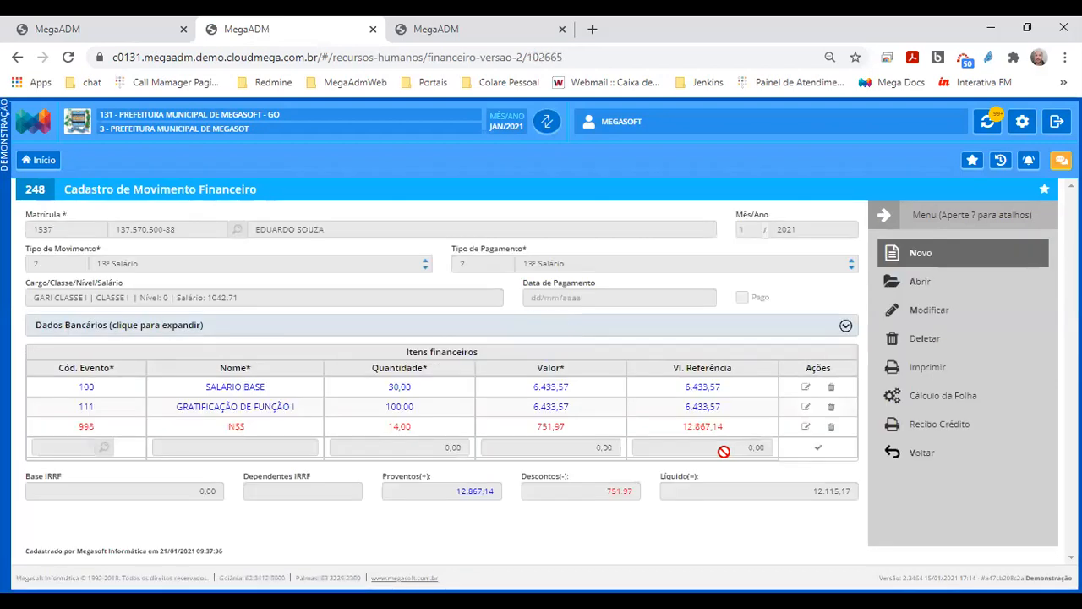
pyautogui.moveTo(206, 389); pyautogui.dragTo(254, 402)
# - Compare the Vencimentos items SALARIO BASE, GRATIFICAÇÃO DE FUNÇÃO I and INSS with the 13º Salário movement, including the base-salary quantity
pyautogui.hotkey('ctrl', 'shift', 'Tab')
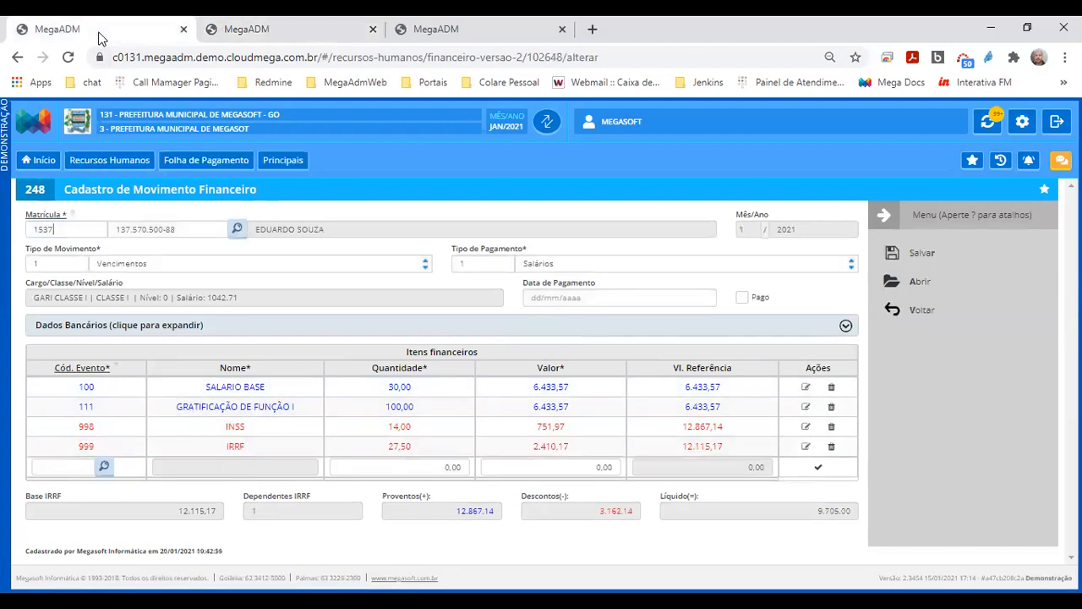
pyautogui.moveTo(267, 389); pyautogui.dragTo(295, 408)
pyautogui.moveTo(225, 427); pyautogui.dragTo(276, 431)
pyautogui.moveTo(176, 409); pyautogui.dragTo(287, 411)
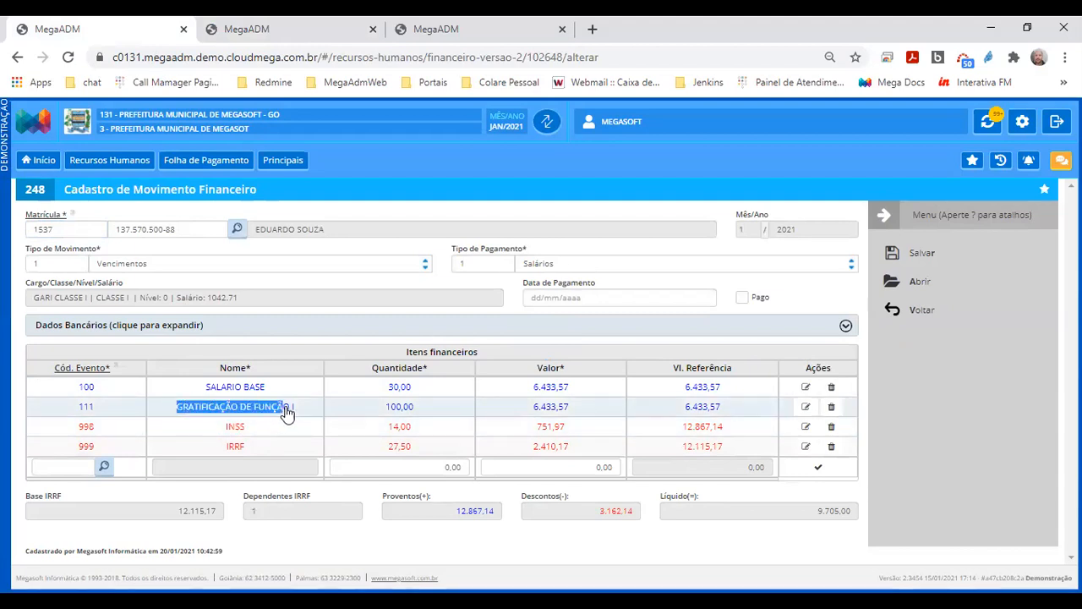
pyautogui.moveTo(205, 388); pyautogui.dragTo(285, 395)
pyautogui.moveTo(177, 407); pyautogui.dragTo(304, 422)
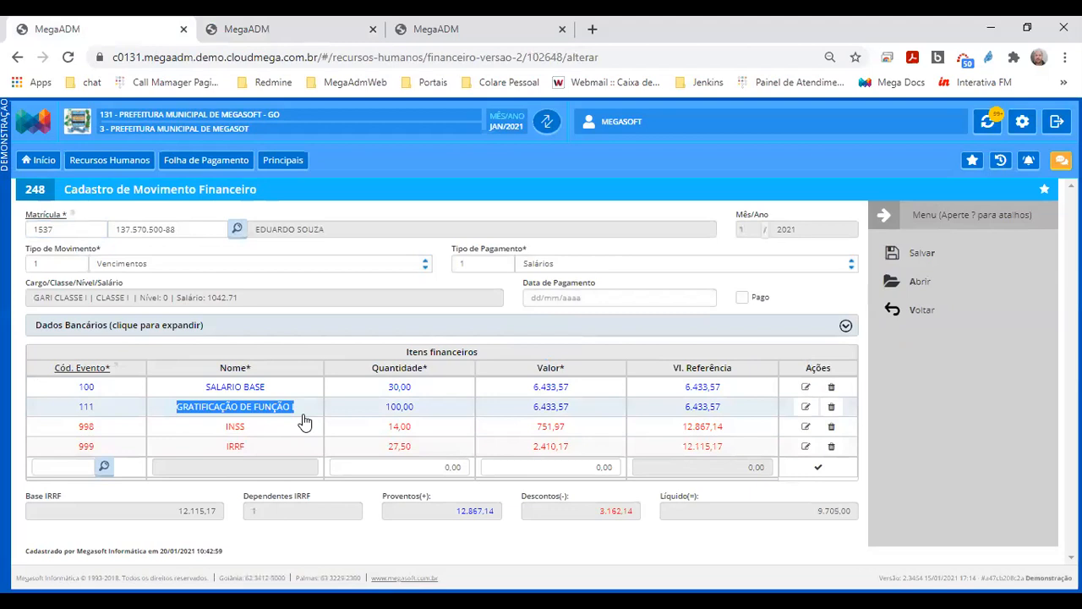
pyautogui.click(285, 30)
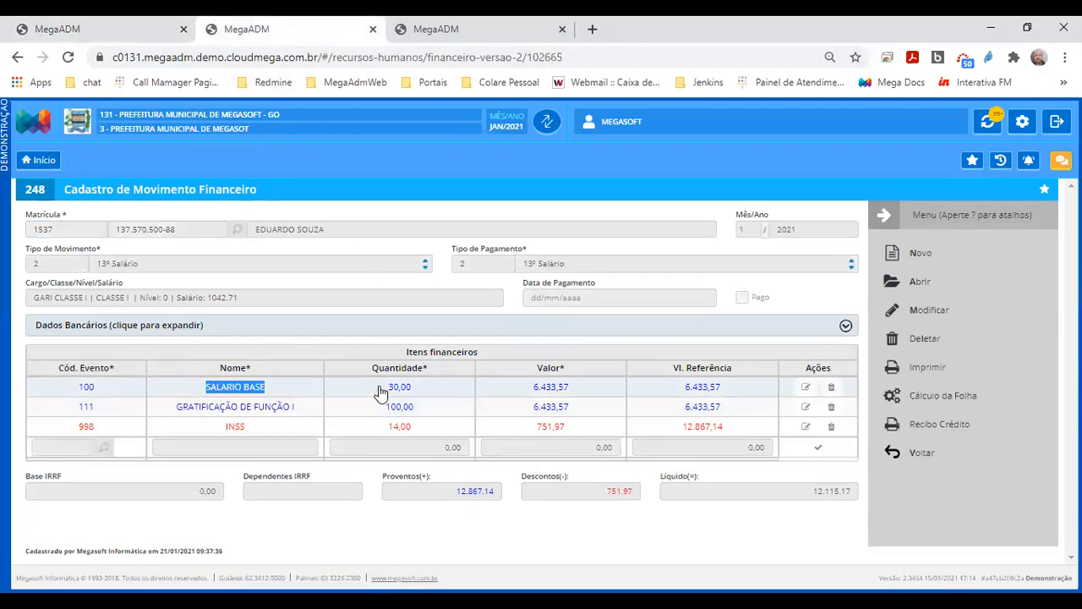
pyautogui.moveTo(382, 389); pyautogui.dragTo(412, 393)
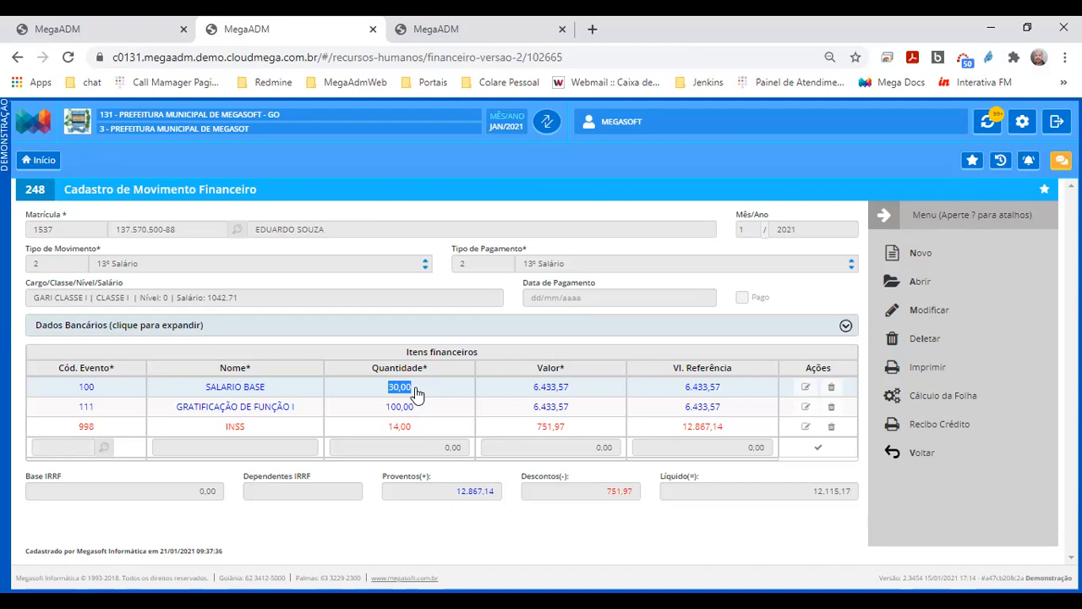
pyautogui.click(129, 29)
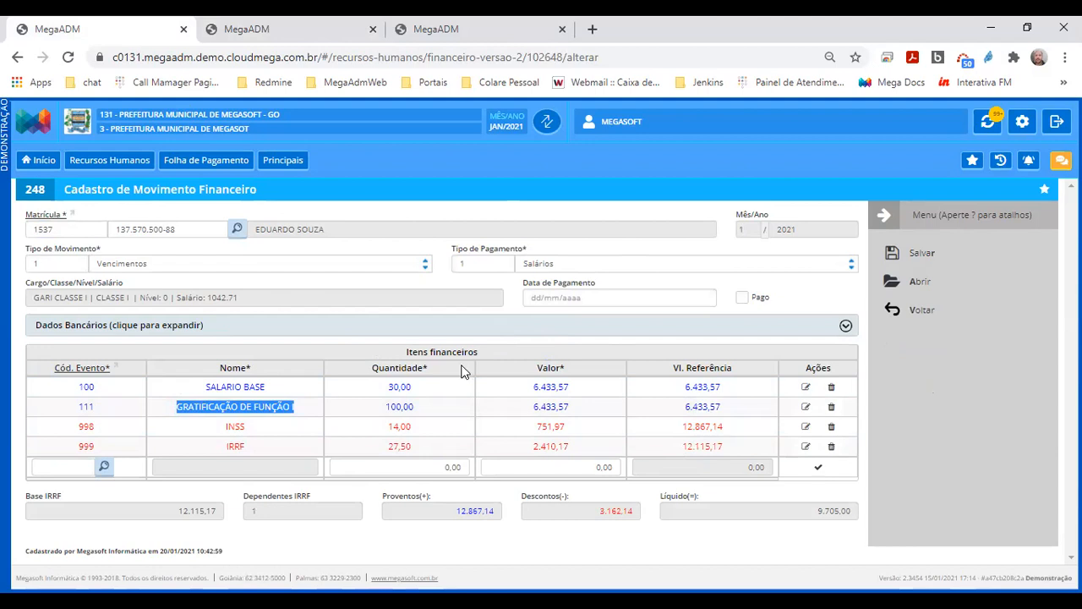
# - Run Cálculo da Folha on the employee's 13º Salário movement and dismiss the value comparison
pyautogui.click(308, 29)
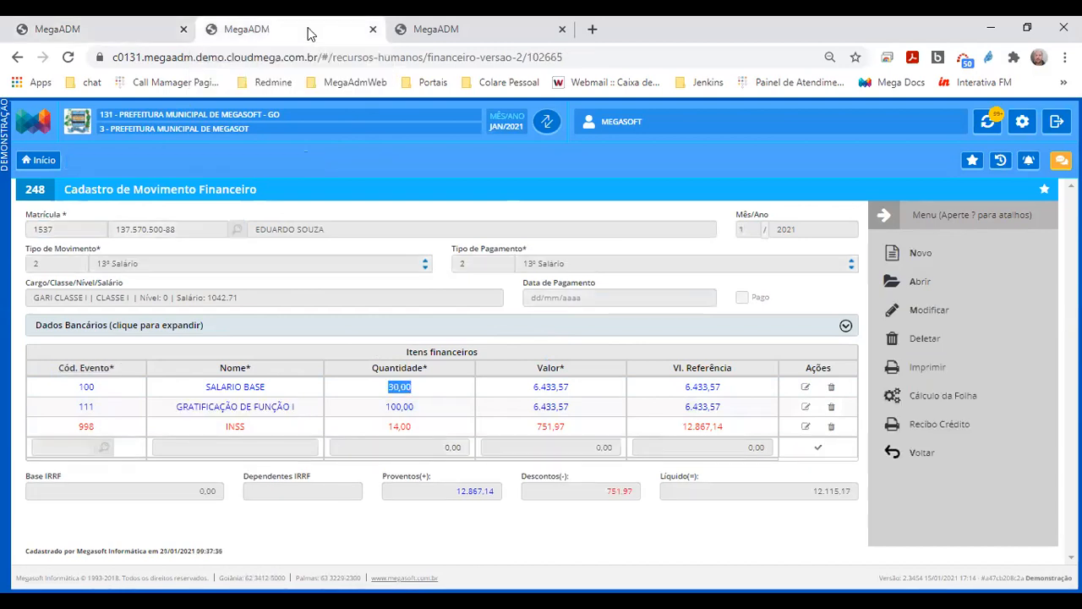
pyautogui.click(929, 399)
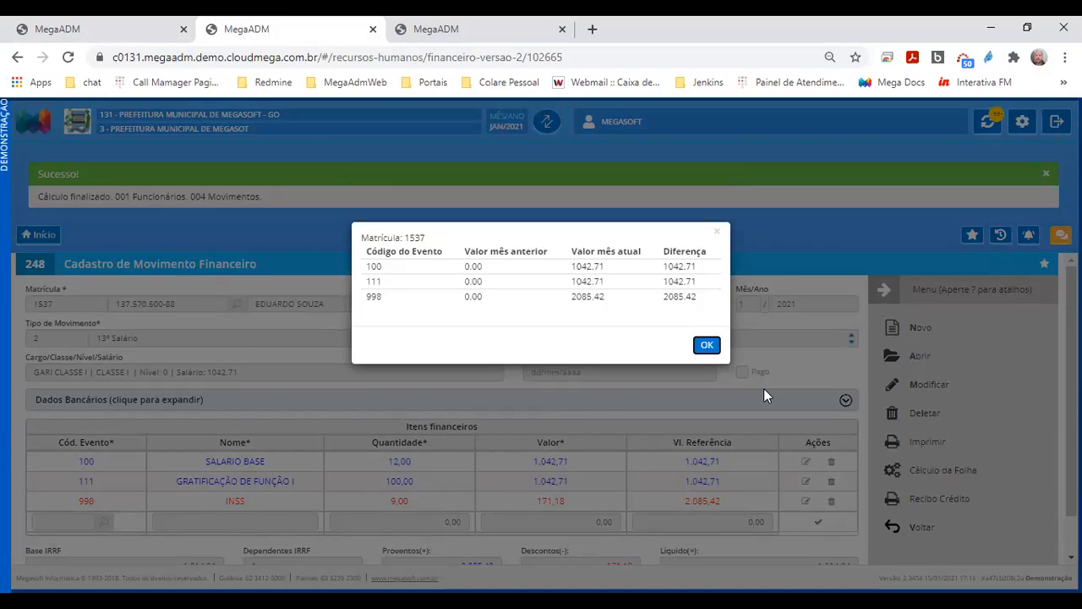
pyautogui.click(707, 345)
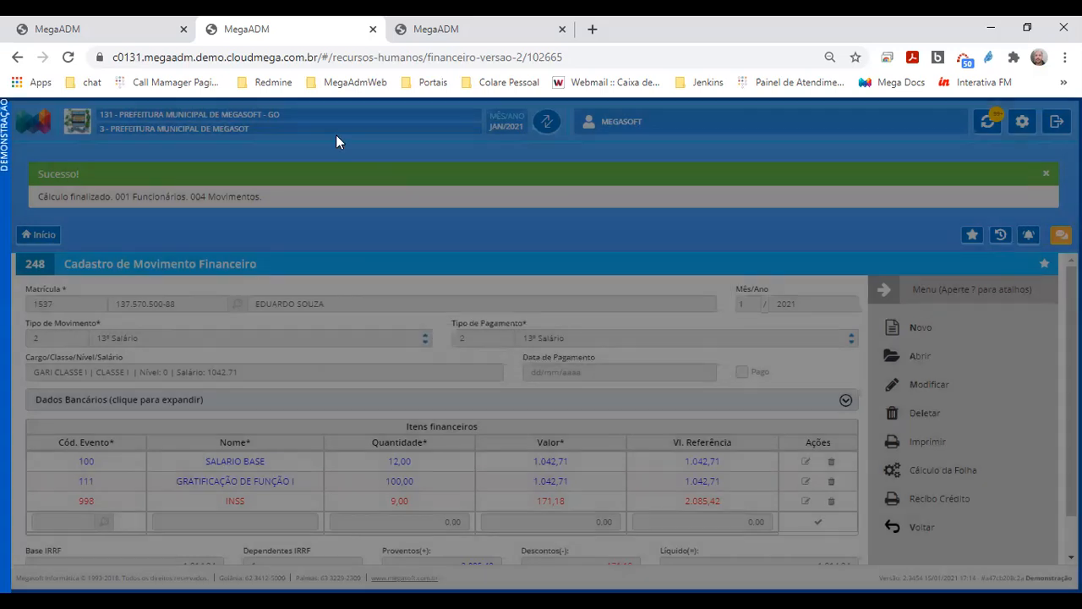
# - Save the employee's Vencimentos movement, run Cálculo da Folha on it and dismiss the value comparison
pyautogui.click(127, 28)
pyautogui.moveTo(525, 390); pyautogui.dragTo(573, 392)
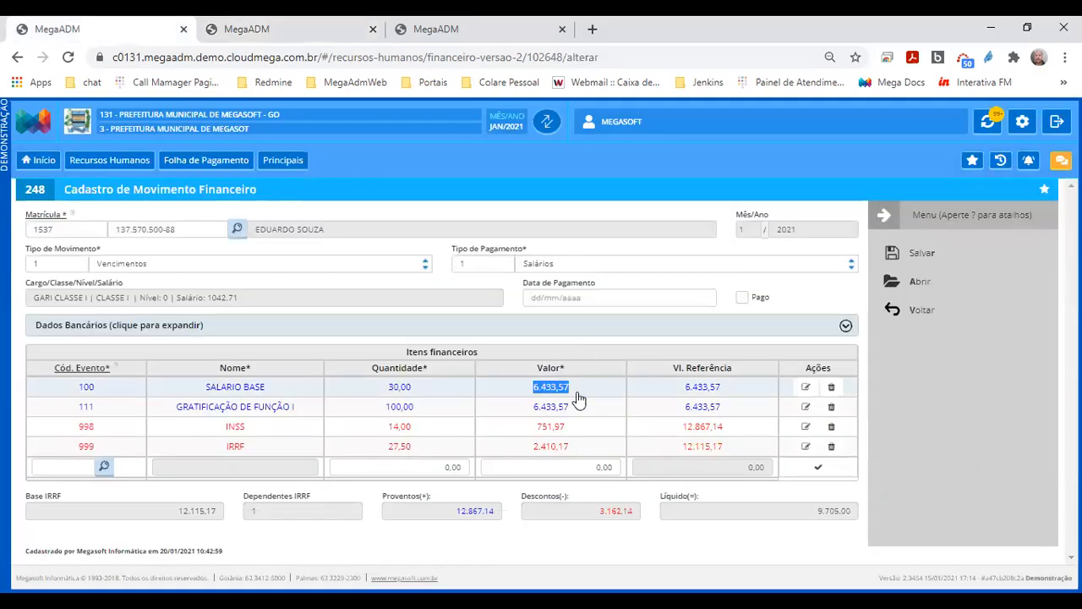
pyautogui.click(938, 253)
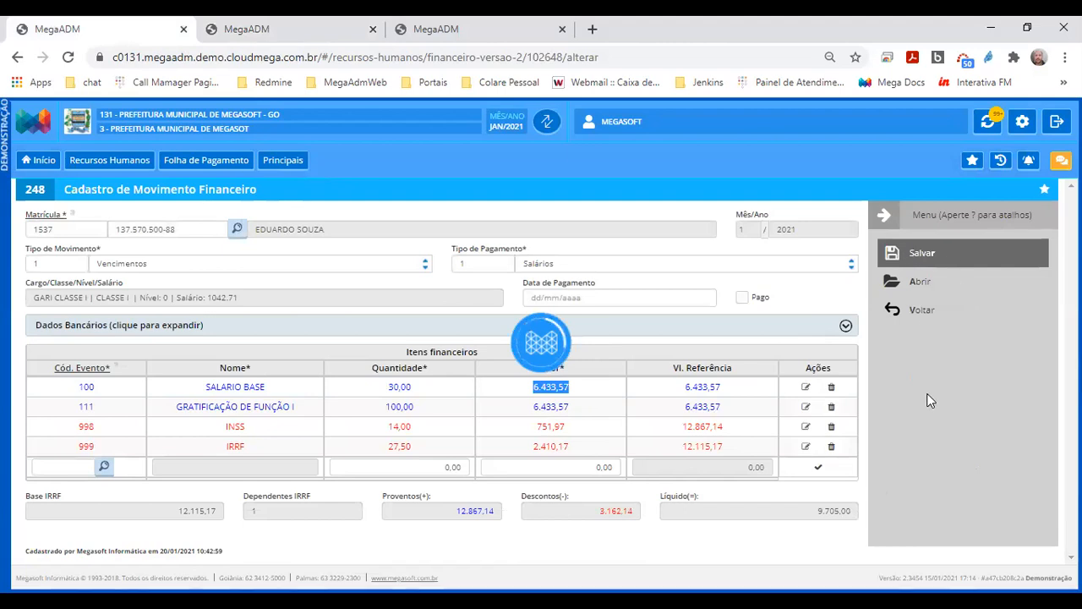
pyautogui.click(948, 470)
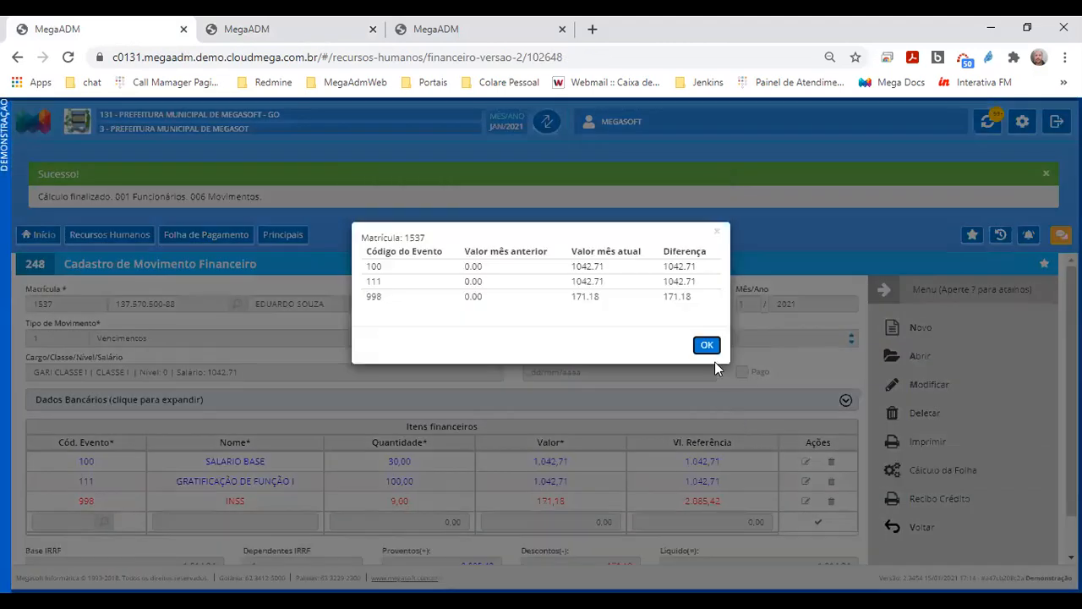
pyautogui.click(707, 345)
# - Review the recalculated Vencimentos quantities and values of events 100 and 111 and the total Proventos
pyautogui.click(414, 463)
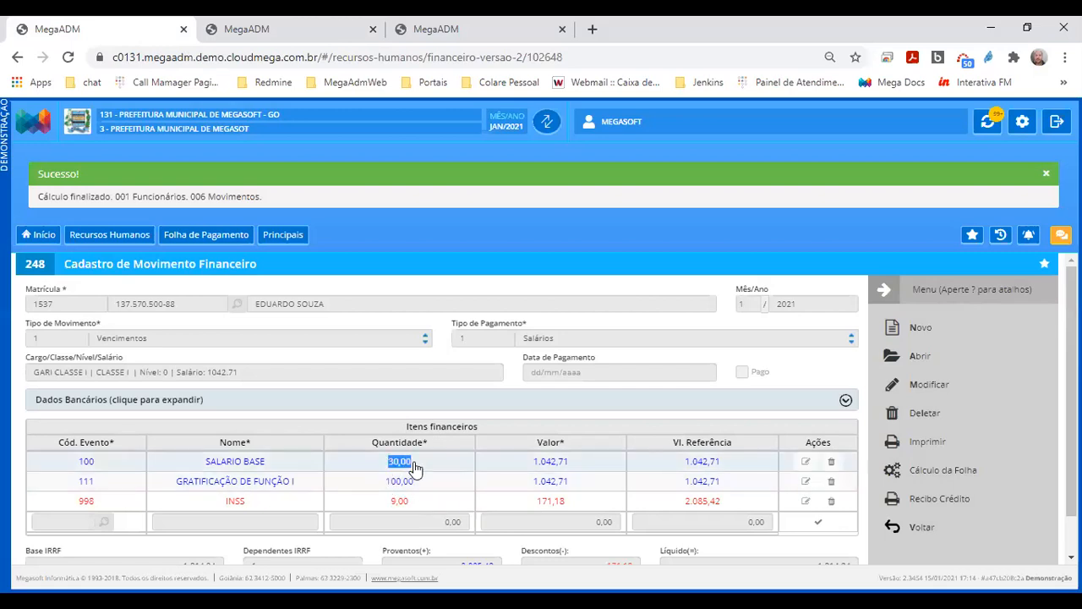
pyautogui.click(548, 464)
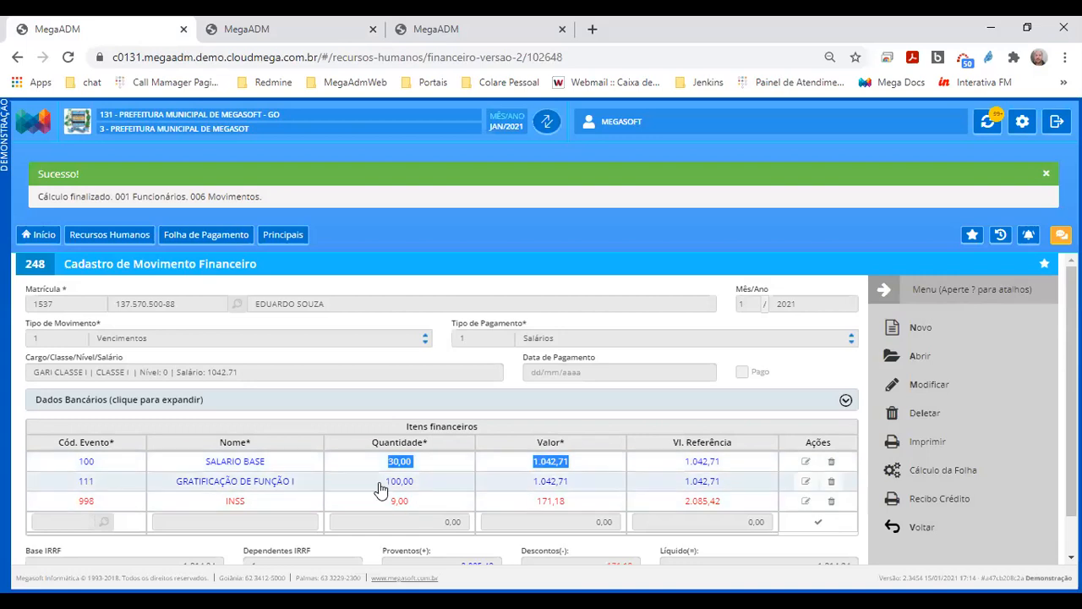
pyautogui.click(381, 491)
pyautogui.click(562, 486)
pyautogui.scroll(-1, 544, 491)
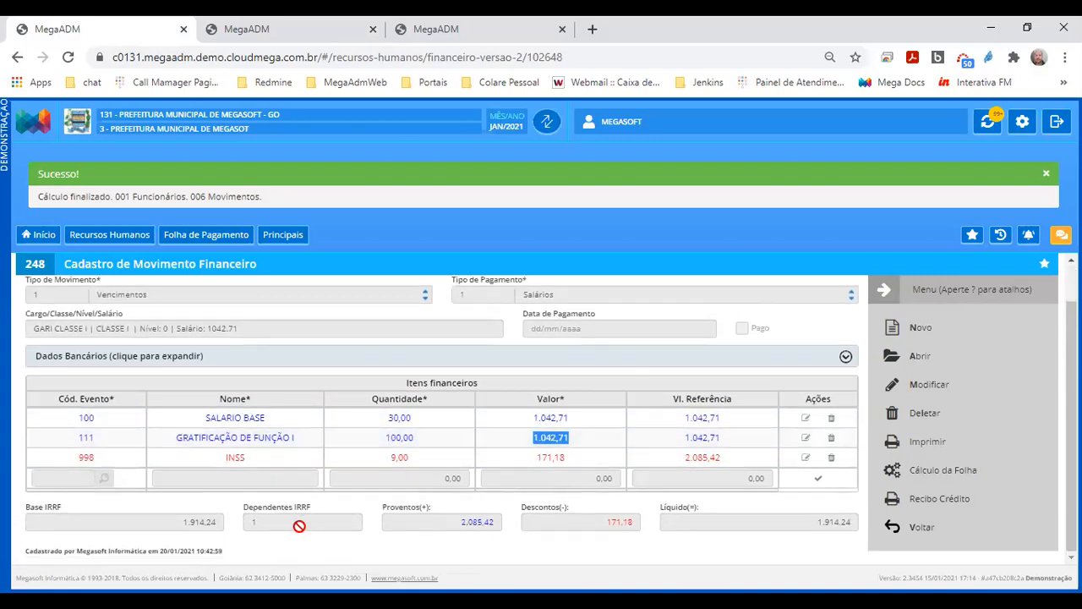
pyautogui.moveTo(449, 521); pyautogui.dragTo(499, 522)
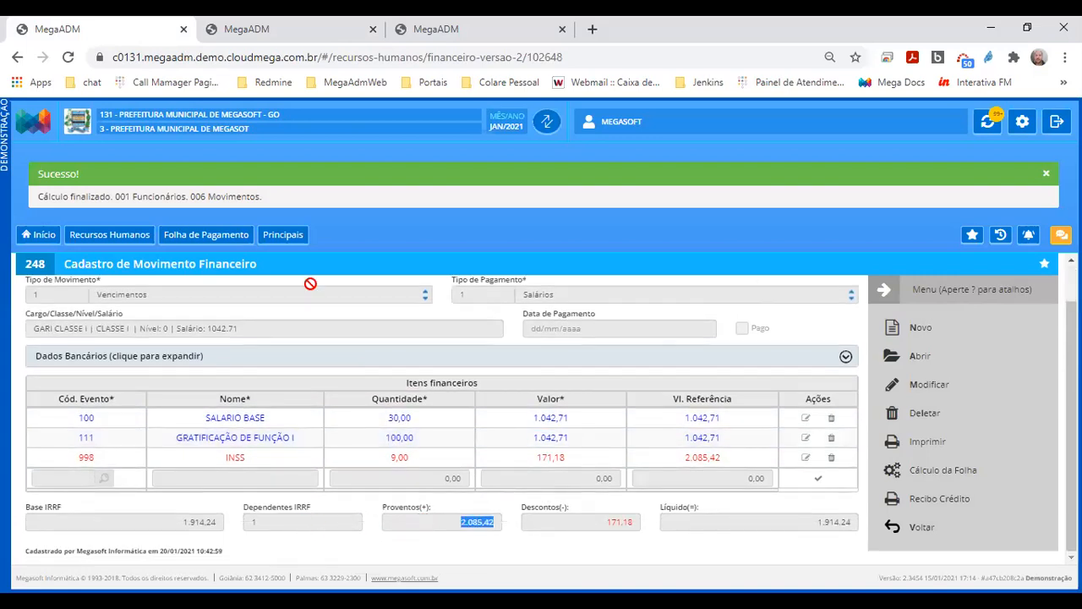
# - Check the quantities and values of events 100 and 111 and the total Proventos in the calculated 13º Salário movement
pyautogui.click(304, 32)
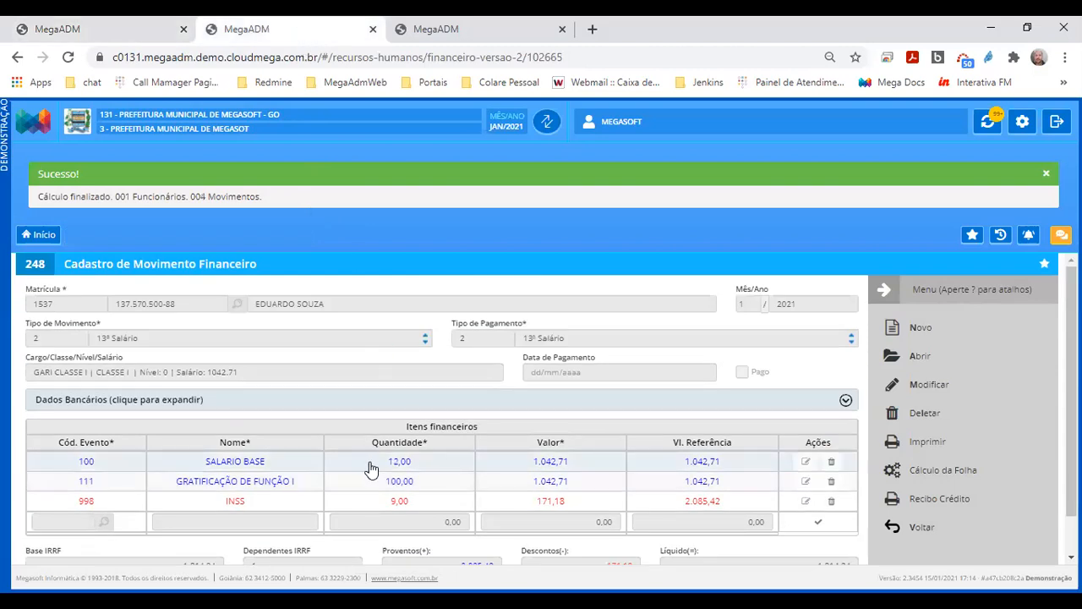
pyautogui.click(410, 466)
pyautogui.click(554, 464)
pyautogui.click(428, 488)
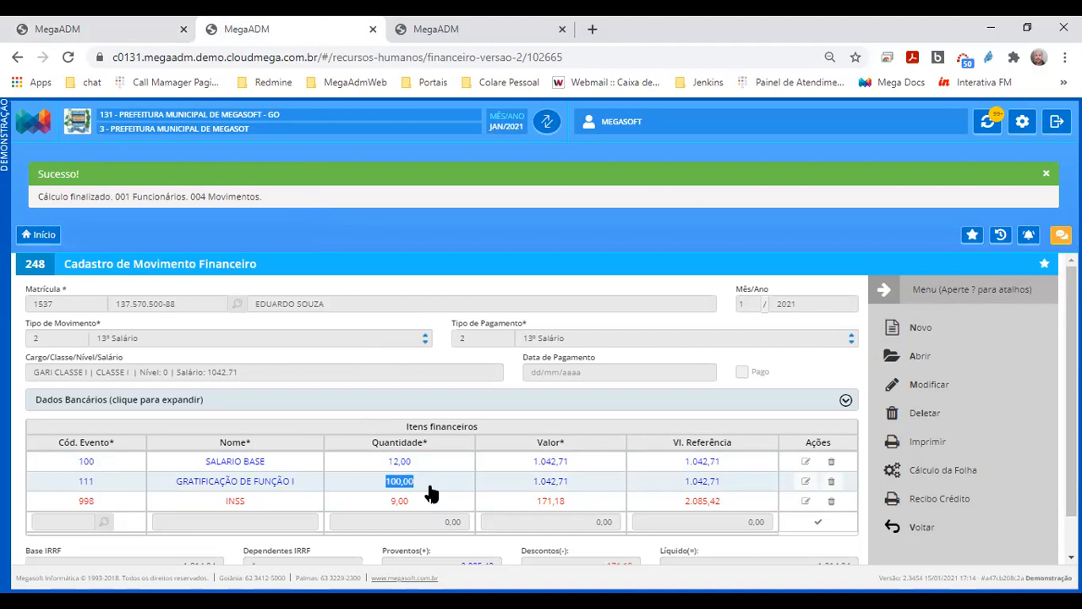
pyautogui.moveTo(534, 481); pyautogui.dragTo(565, 481)
pyautogui.scroll(-1, 454, 507)
pyautogui.moveTo(416, 527); pyautogui.dragTo(512, 529)
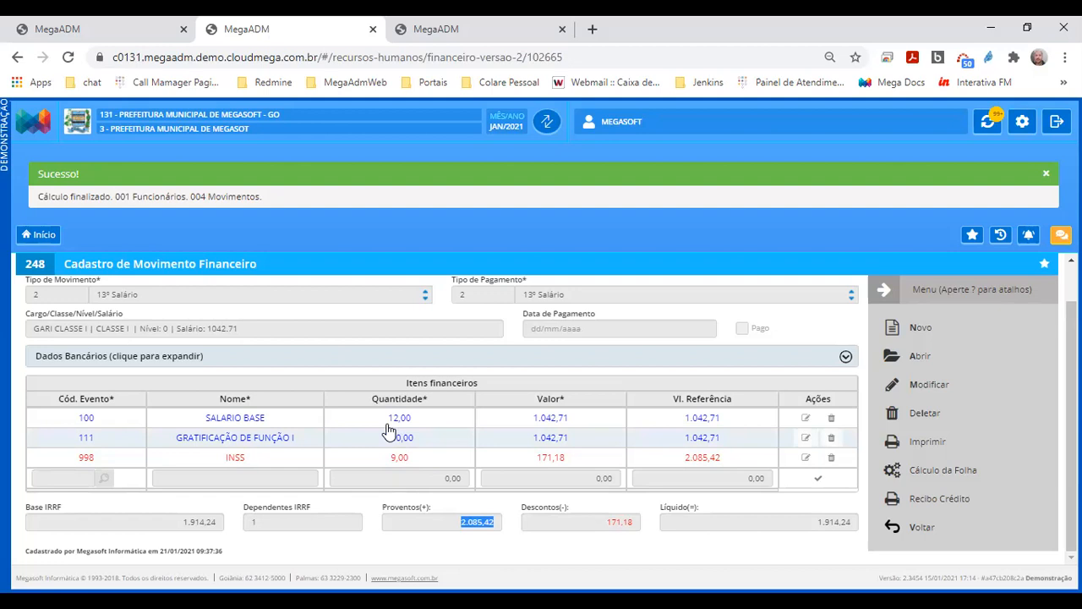
pyautogui.moveTo(385, 419); pyautogui.dragTo(441, 425)
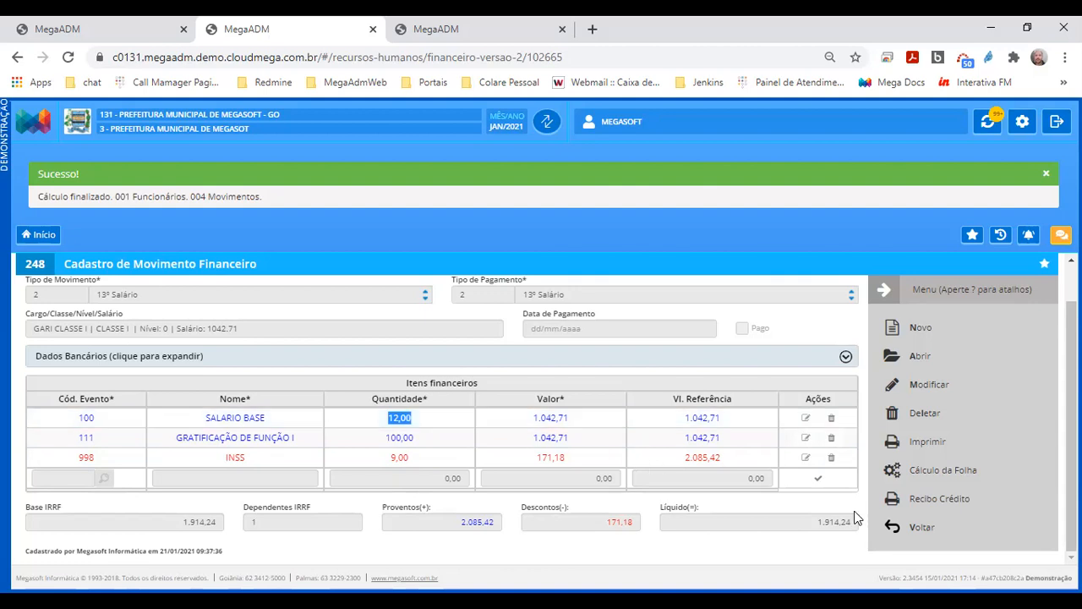
# - Set the employee's Data da Admissão to 16/01/2021 in the Dados do Funcionário and save the record
pyautogui.click(895, 529)
pyautogui.click(146, 34)
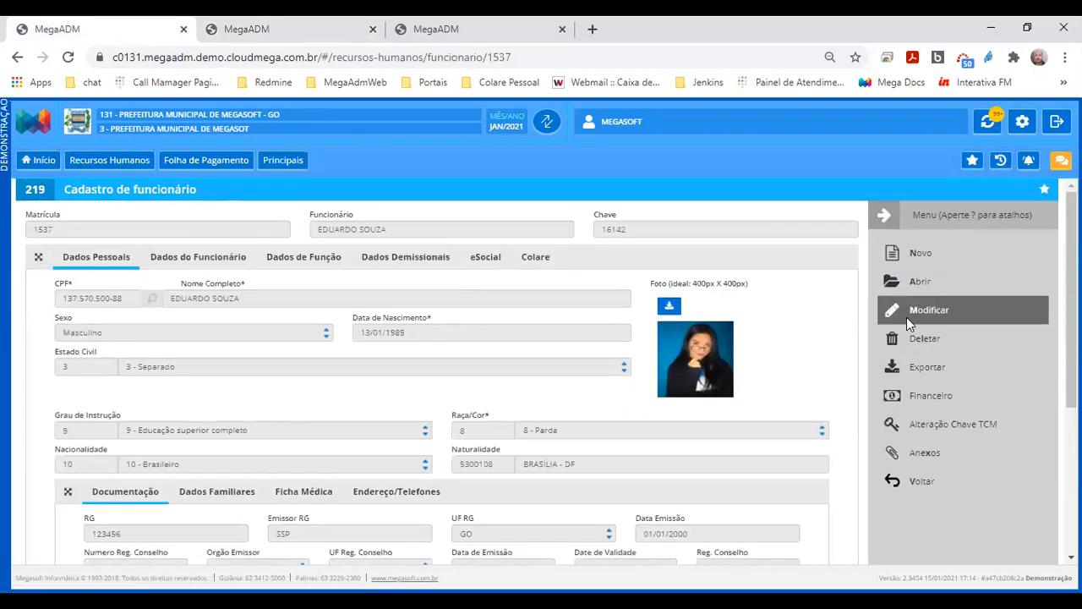
pyautogui.click(902, 310)
pyautogui.click(203, 257)
pyautogui.click(66, 301)
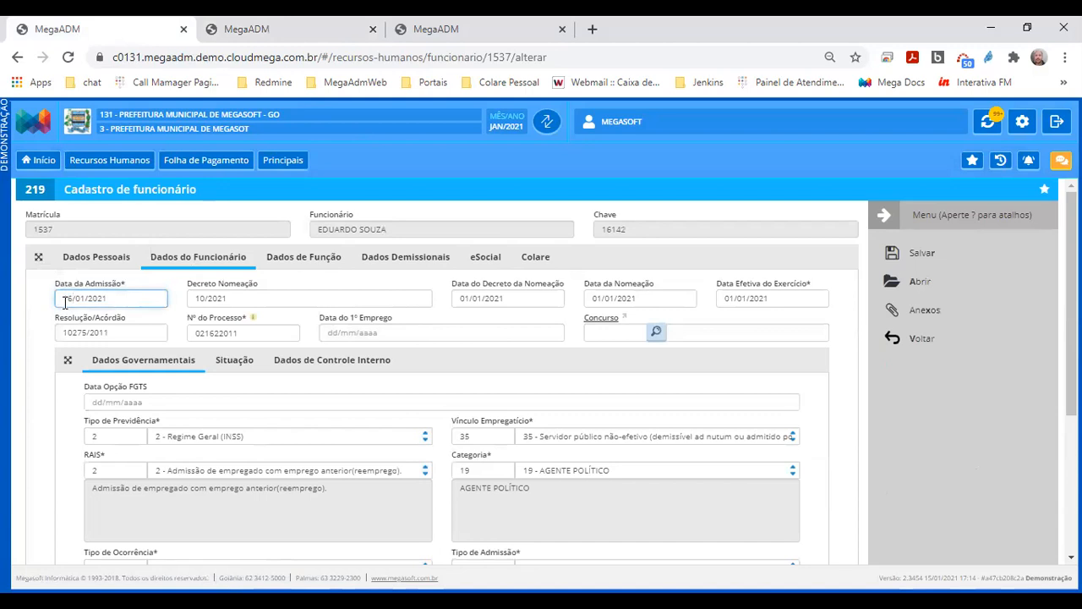
pyautogui.tripleClick(60, 283)
pyautogui.click(910, 253)
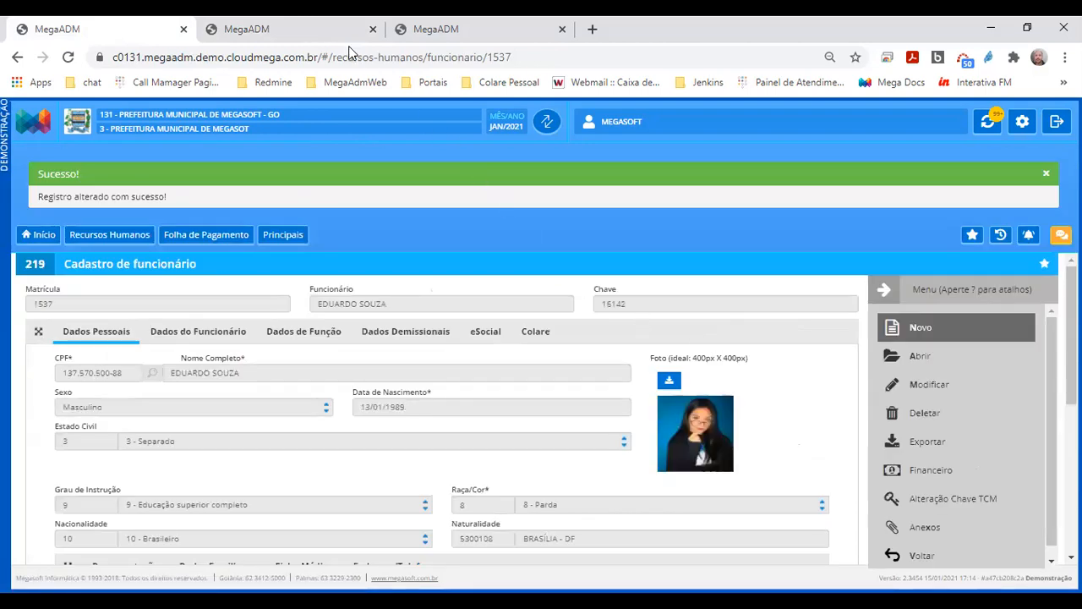
# - Search the financial movements by the employee's registration number and open the 13º Salário movement
pyautogui.click(319, 30)
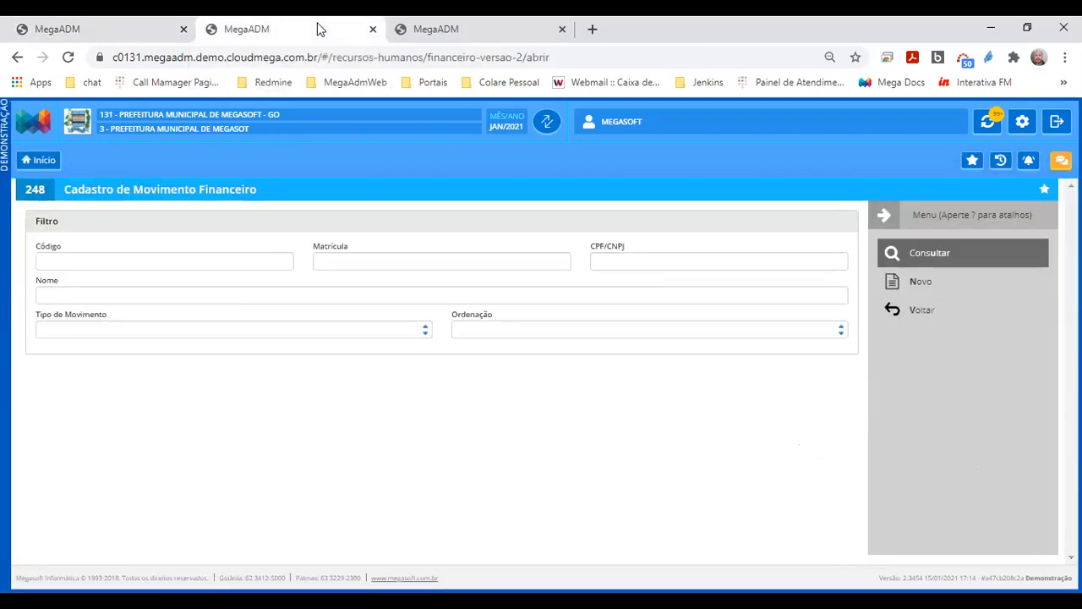
pyautogui.click(429, 30)
pyautogui.click(286, 34)
pyautogui.click(377, 259)
pyautogui.write('1537')
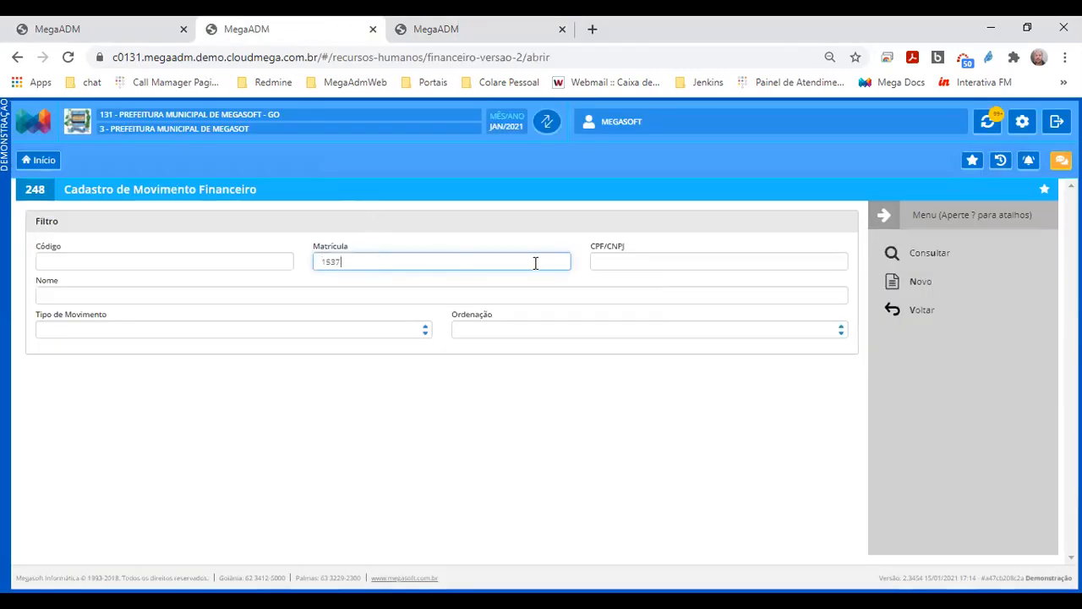
pyautogui.click(929, 253)
pyautogui.click(750, 436)
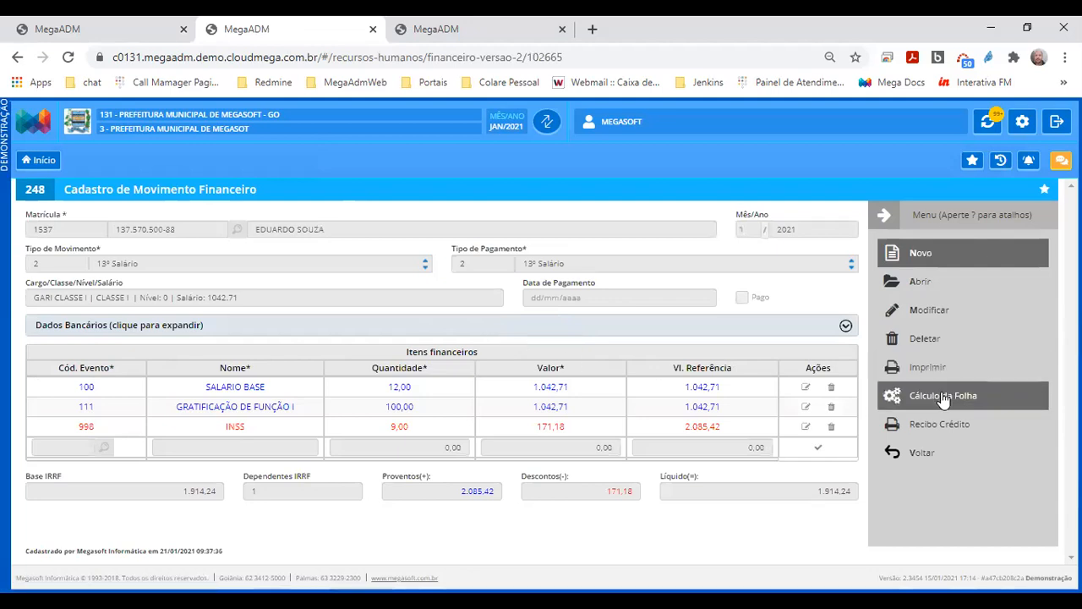
# - Run Cálculo da Folha on the 13º Salário movement, dismiss the value comparison and check the quantity of event 100
pyautogui.click(940, 394)
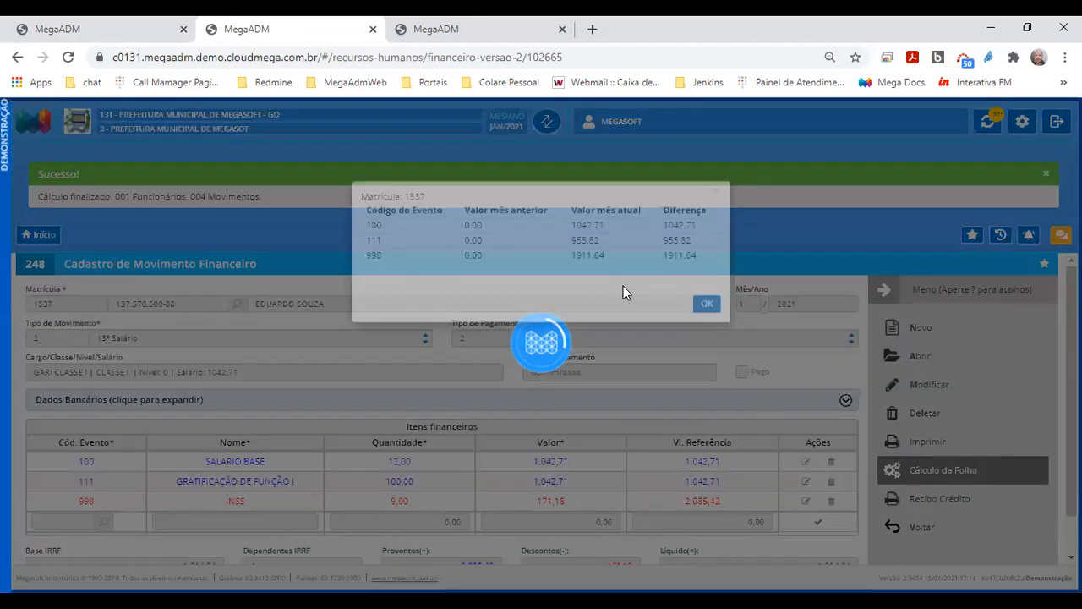
pyautogui.click(710, 343)
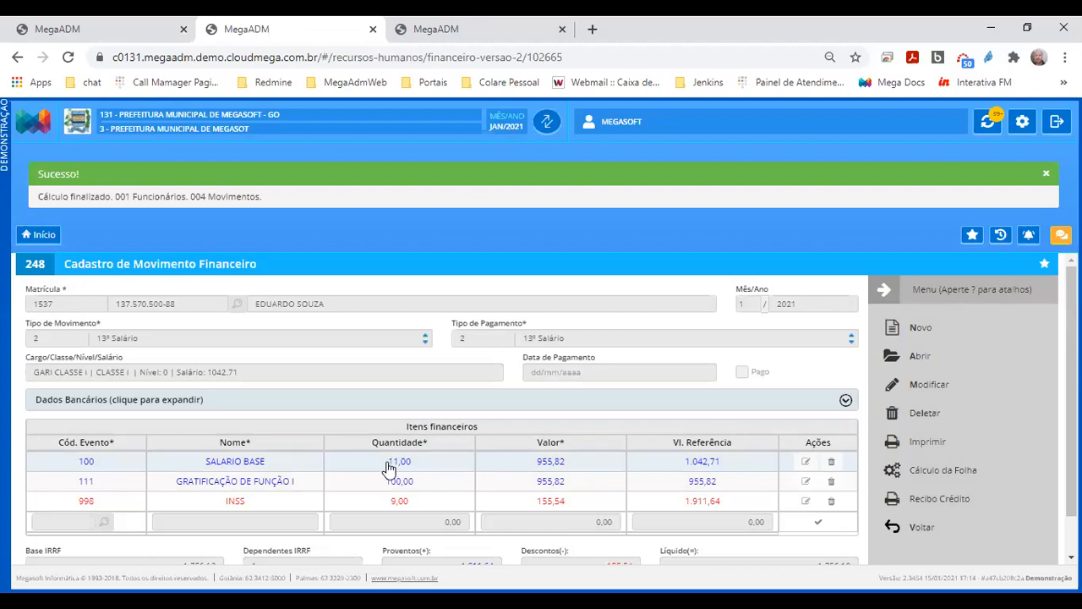
pyautogui.moveTo(388, 461); pyautogui.dragTo(411, 465)
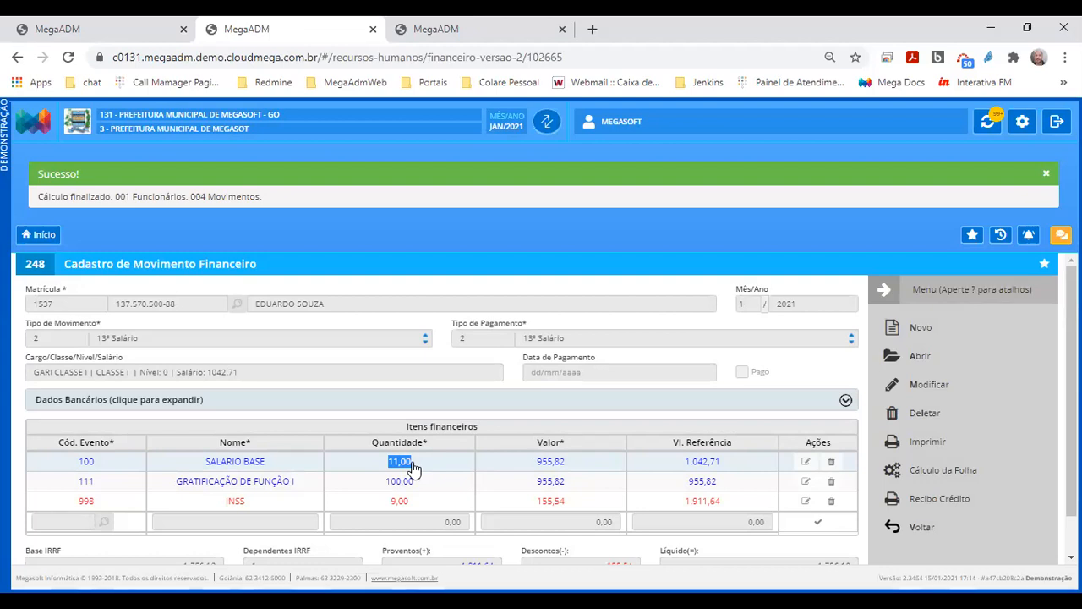
# - Check the Data da Admissão in the employee's Dados do Funcionário
pyautogui.click(107, 32)
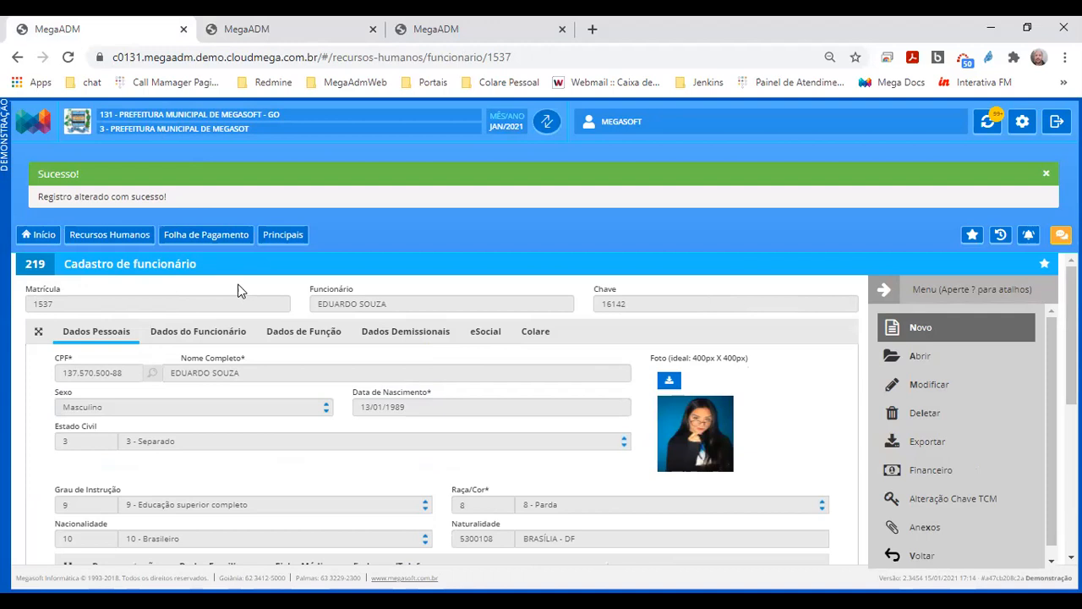
pyautogui.click(202, 330)
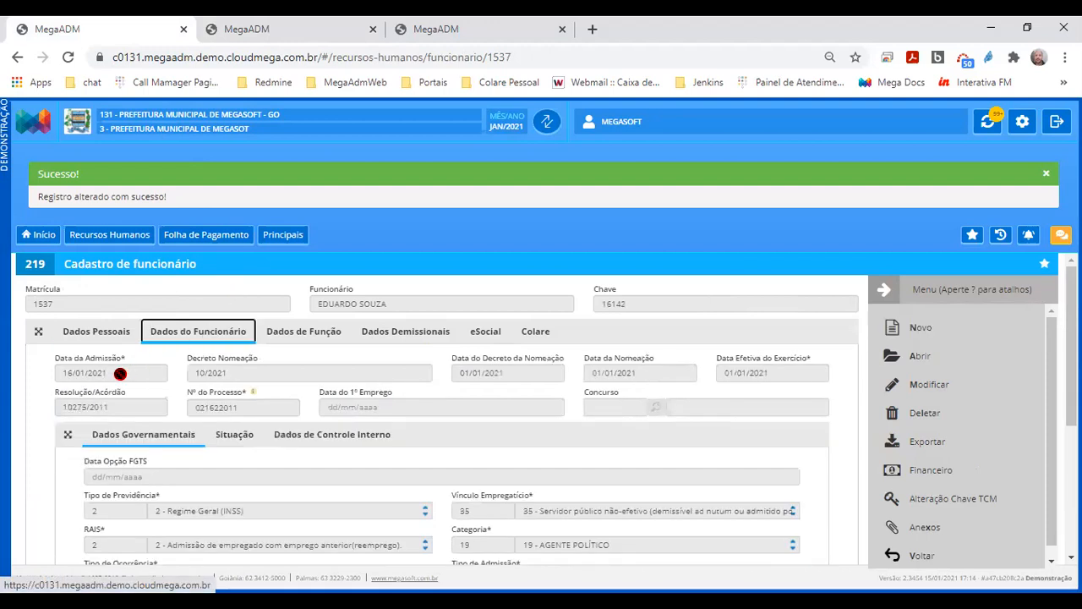
pyautogui.moveTo(93, 373); pyautogui.dragTo(58, 373)
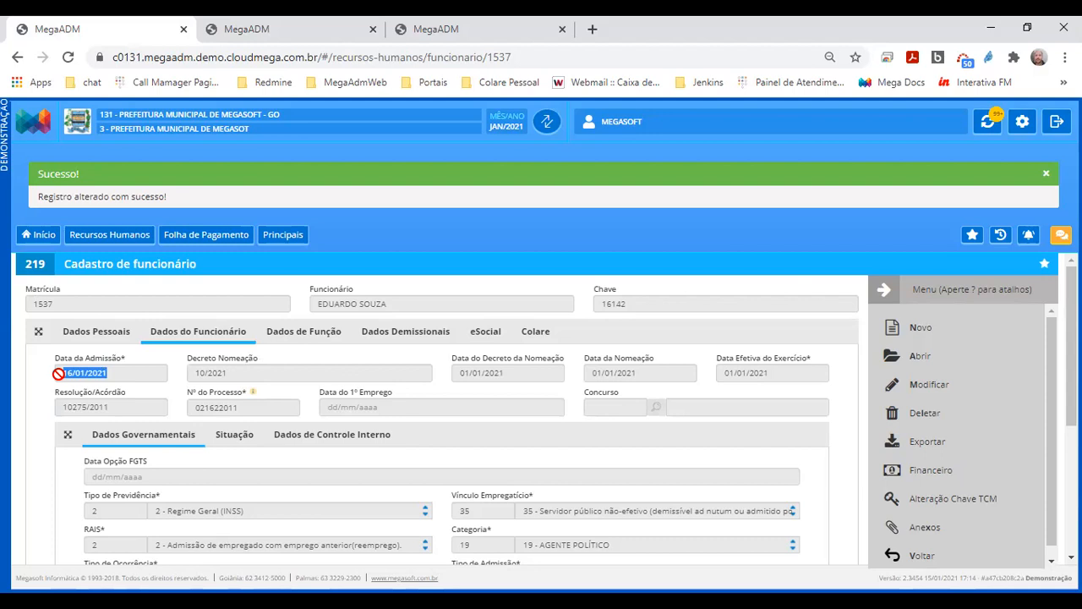
# - Modify the employee's Dados Demissionais: set Data da Rescisão to 30/09/2021, SEFIP Afastamento to 2 and RAIS to 21
pyautogui.click(901, 387)
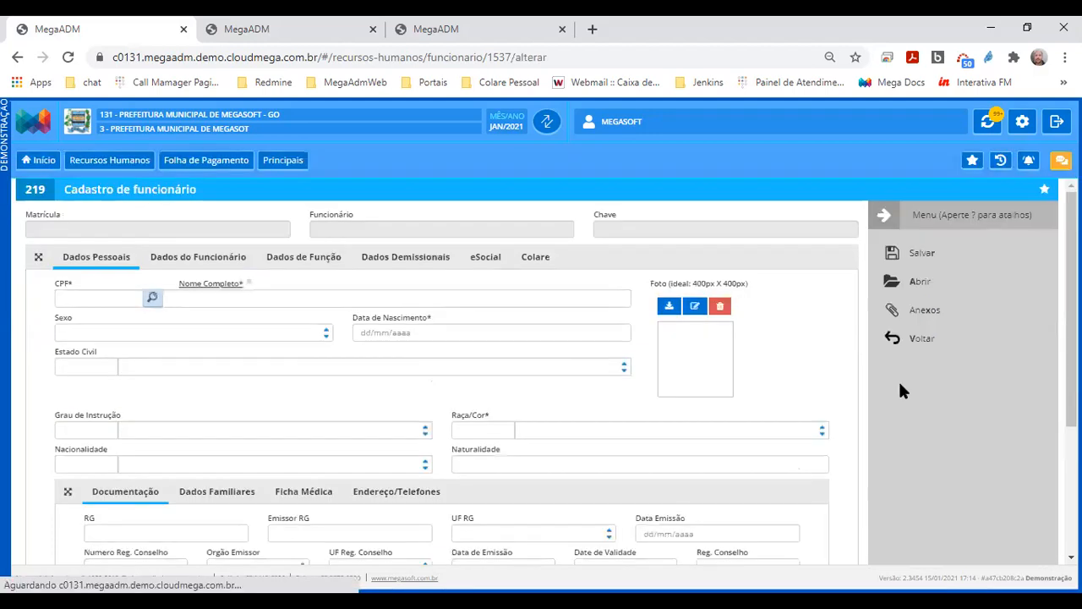
pyautogui.click(426, 262)
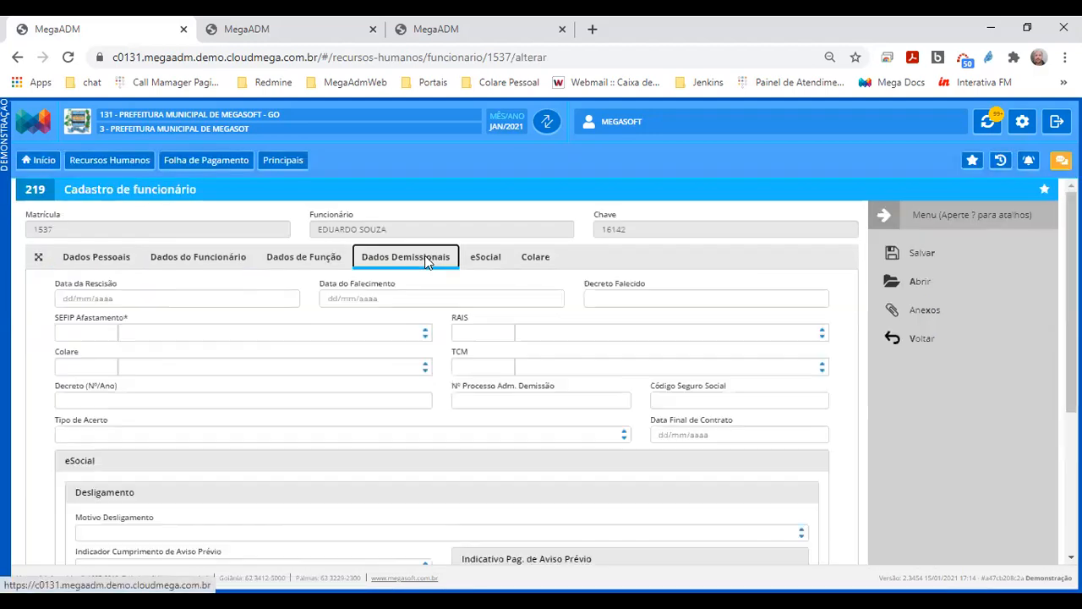
pyautogui.click(185, 296)
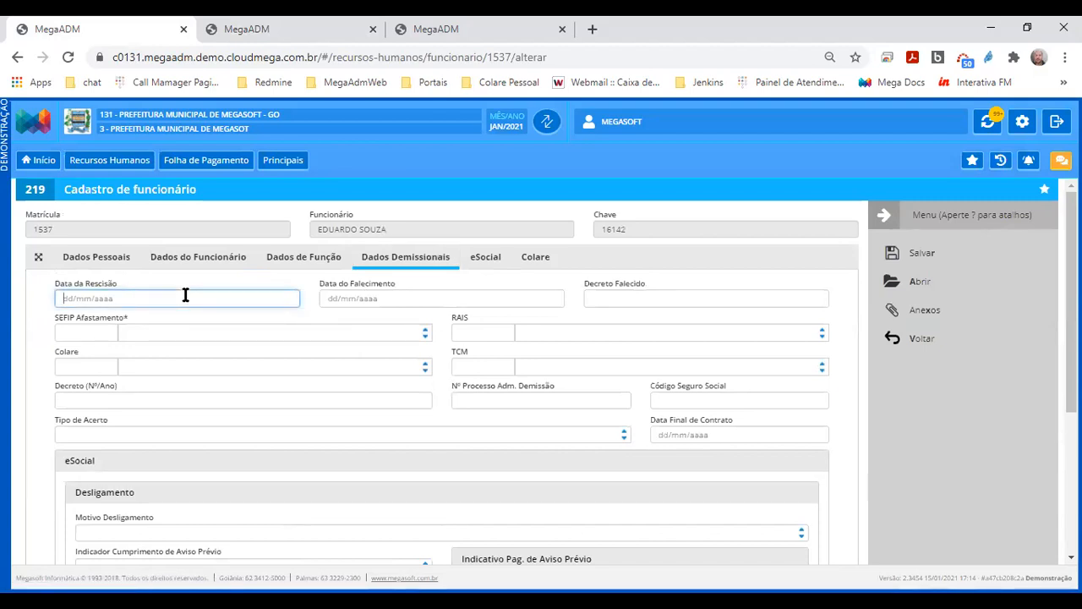
pyautogui.write('30')
pyautogui.press('Tab')
pyautogui.press('Tab')
pyautogui.press('Tab')
pyautogui.write('2')
pyautogui.press('Tab')
pyautogui.write('21')
pyautogui.press('Tab')
# - Set Colare to 1, TCM to 1, Decreto to 10 and Tipo de Acerto to Última Remuneração in the Dados Demissionais
pyautogui.write('1')
pyautogui.press('Tab')
pyautogui.write('1')
pyautogui.press('Tab')
pyautogui.write('10')
pyautogui.press('Tab')
pyautogui.press('Tab')
pyautogui.press('Tab')
pyautogui.press('Tab')
pyautogui.hotkey('shift', 'Tab')
pyautogui.press('Down')
pyautogui.press('Tab')
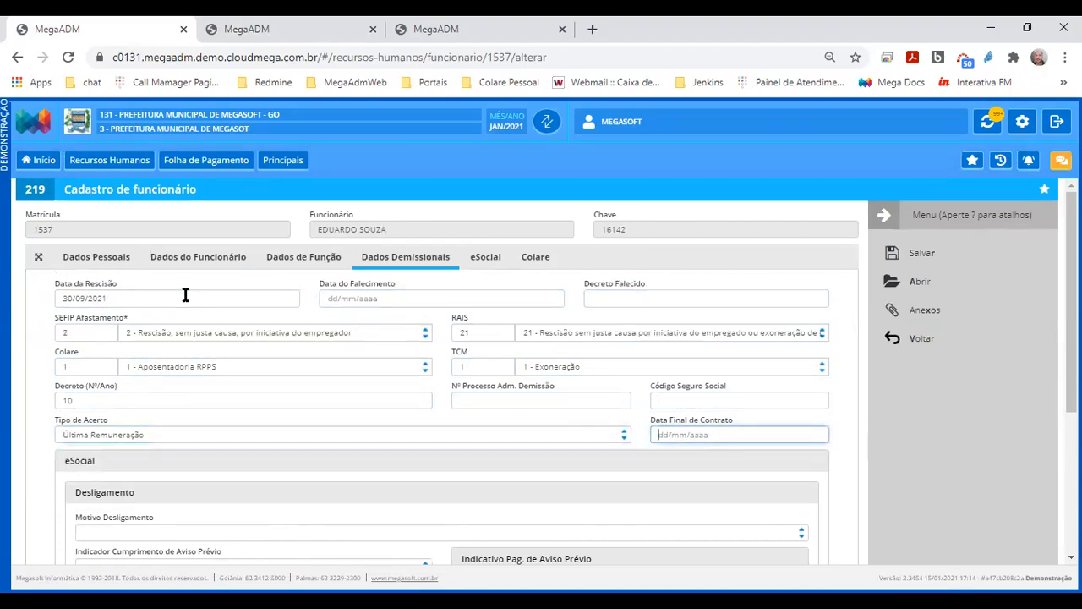
# - Save the employee record and check the Data da Rescisão in its Dados Demissionais
pyautogui.click(911, 259)
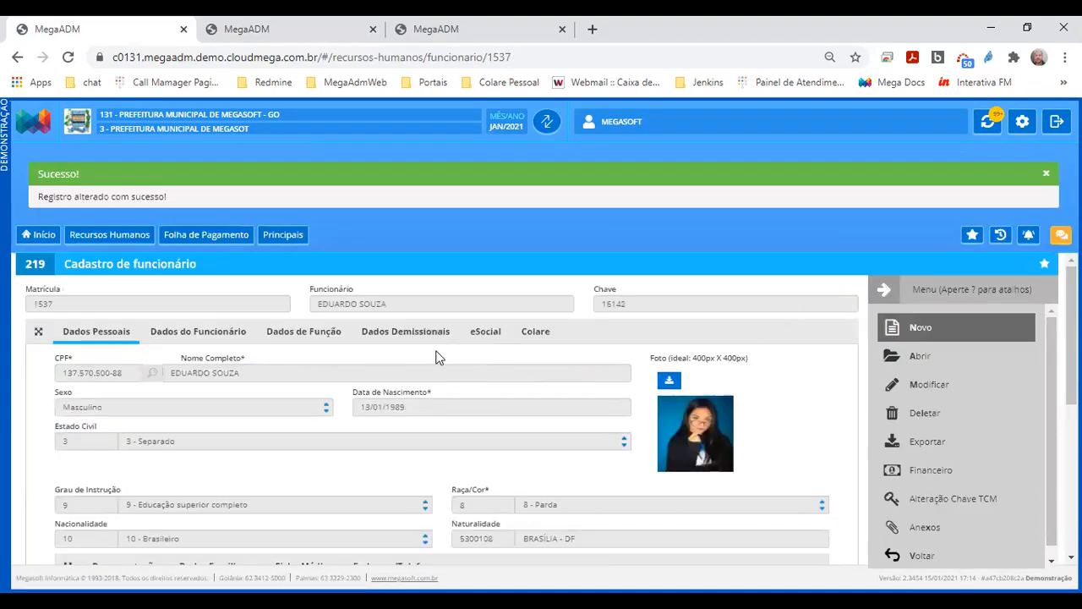
pyautogui.click(407, 331)
pyautogui.moveTo(123, 376); pyautogui.dragTo(66, 372)
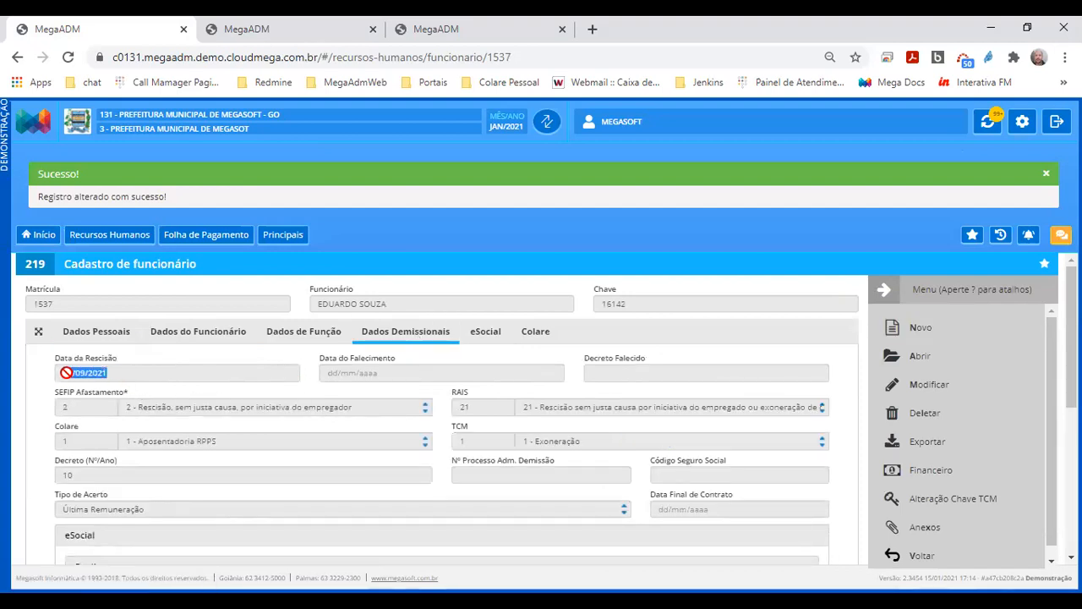
# - Run Cálculo da Folha twice on the employee's 13º Salário movement, dismissing the value comparison each time
pyautogui.click(254, 38)
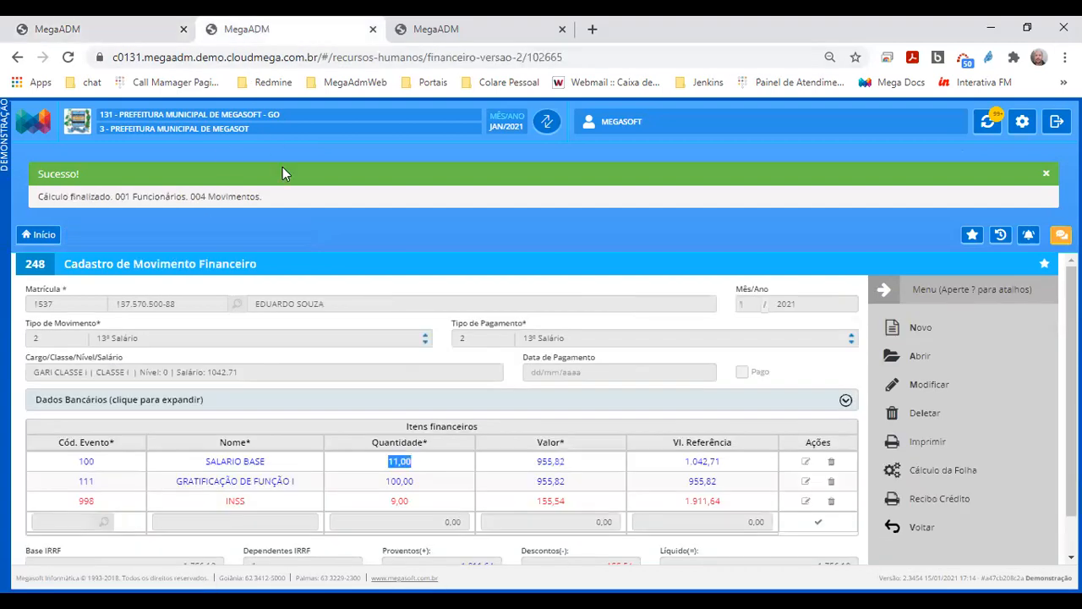
pyautogui.click(892, 475)
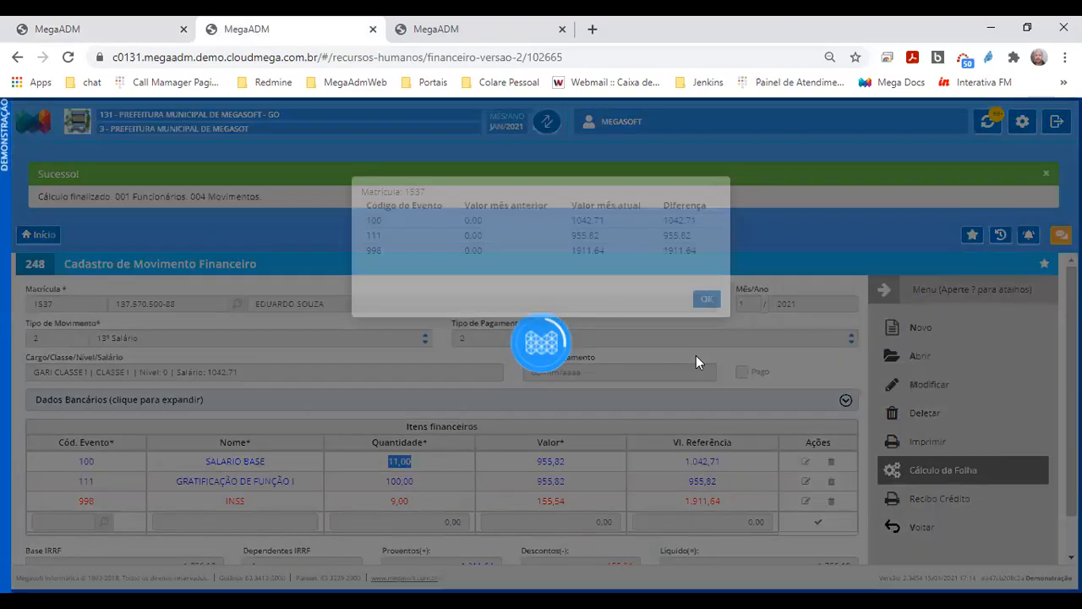
pyautogui.click(708, 345)
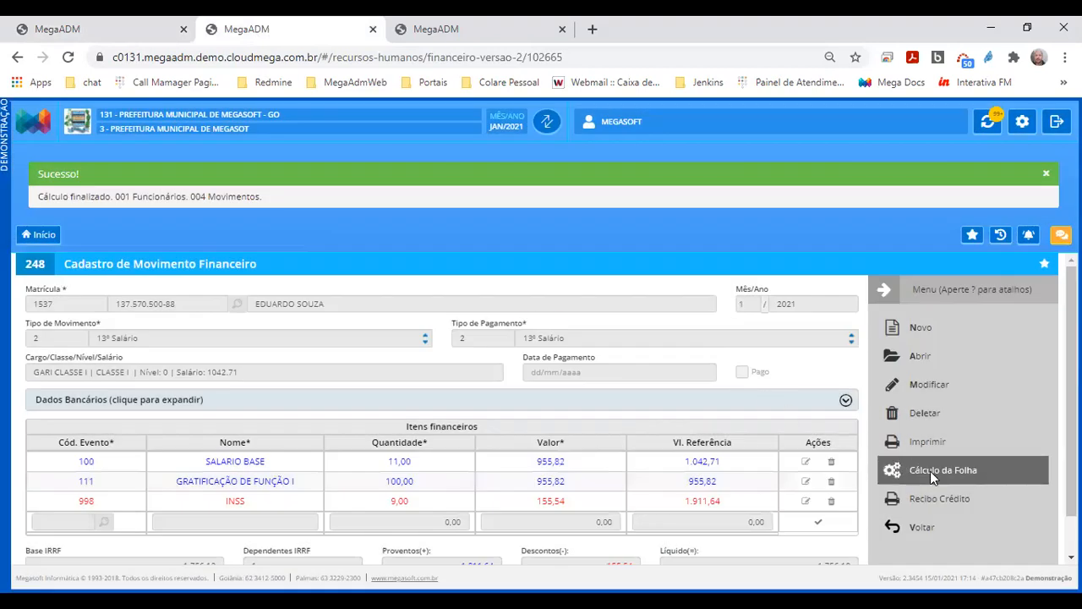
pyautogui.click(930, 471)
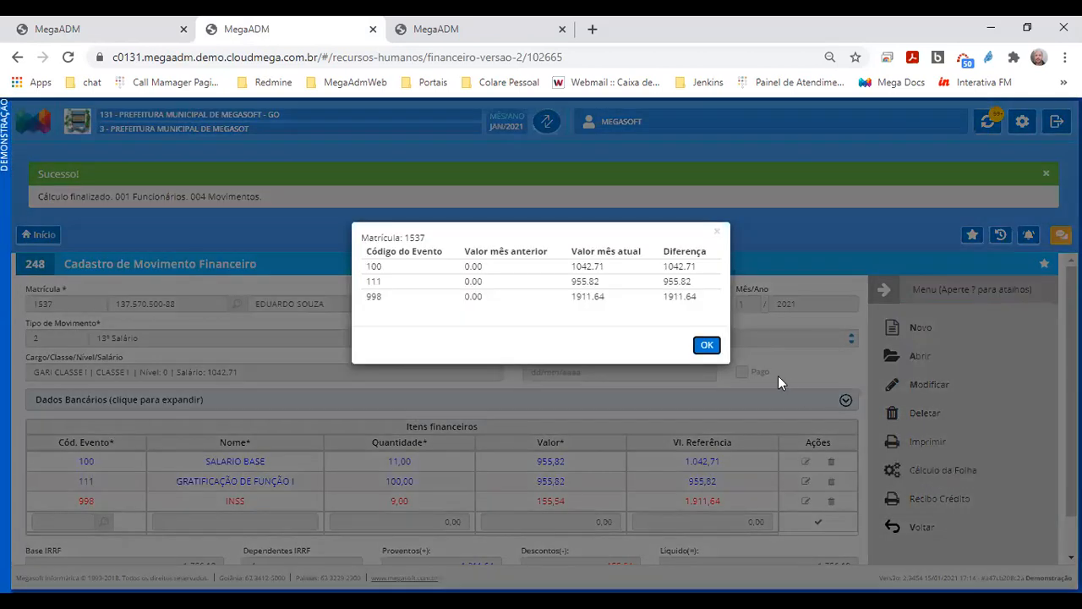
pyautogui.click(708, 345)
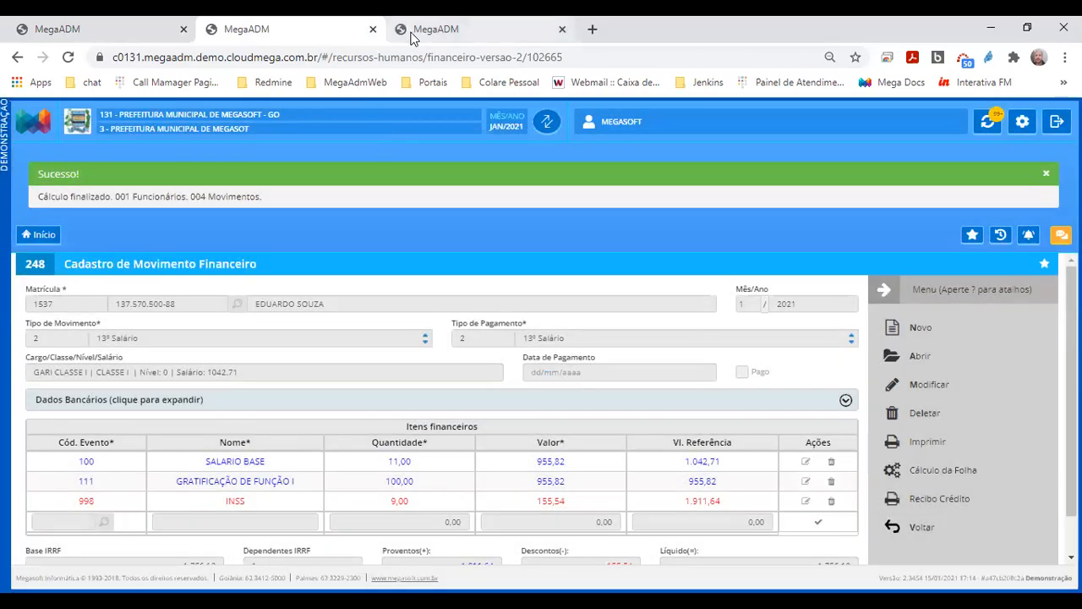
# - Open the employee record for modification and review its Dados Demissionais
pyautogui.click(118, 29)
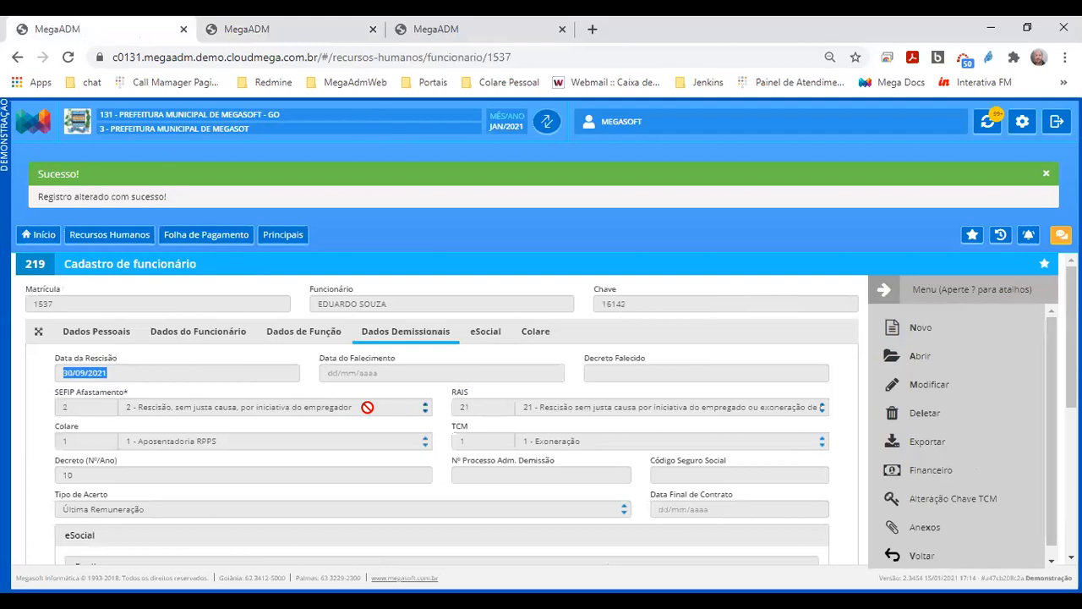
pyautogui.click(903, 387)
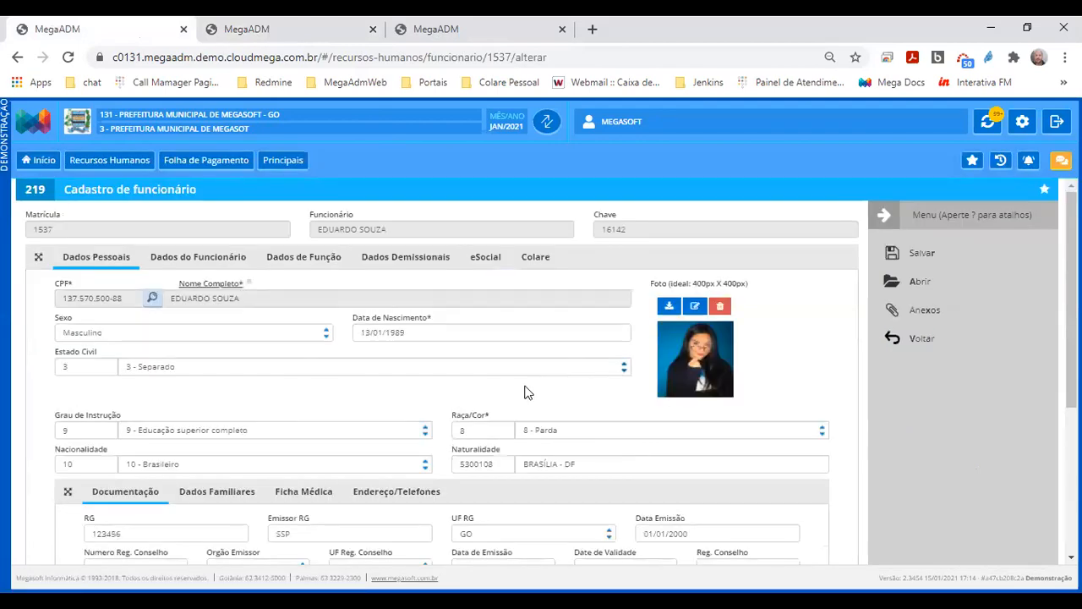
pyautogui.click(393, 257)
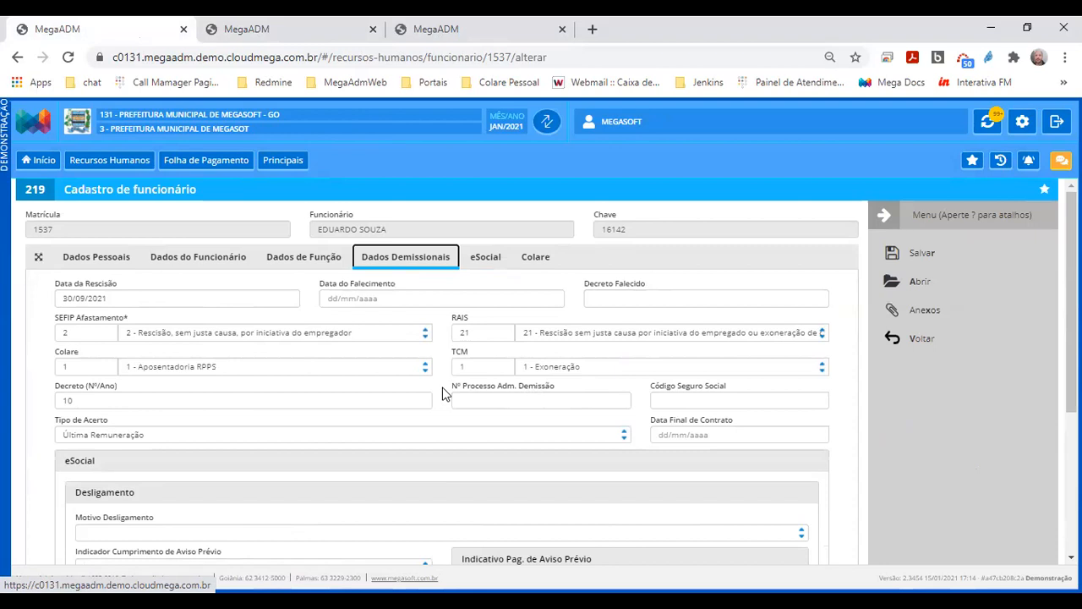
# - Open event 100 SALARIO BASE from the 13º Salário movement, review its 13º composition and reference settings, and save it
pyautogui.click(222, 30)
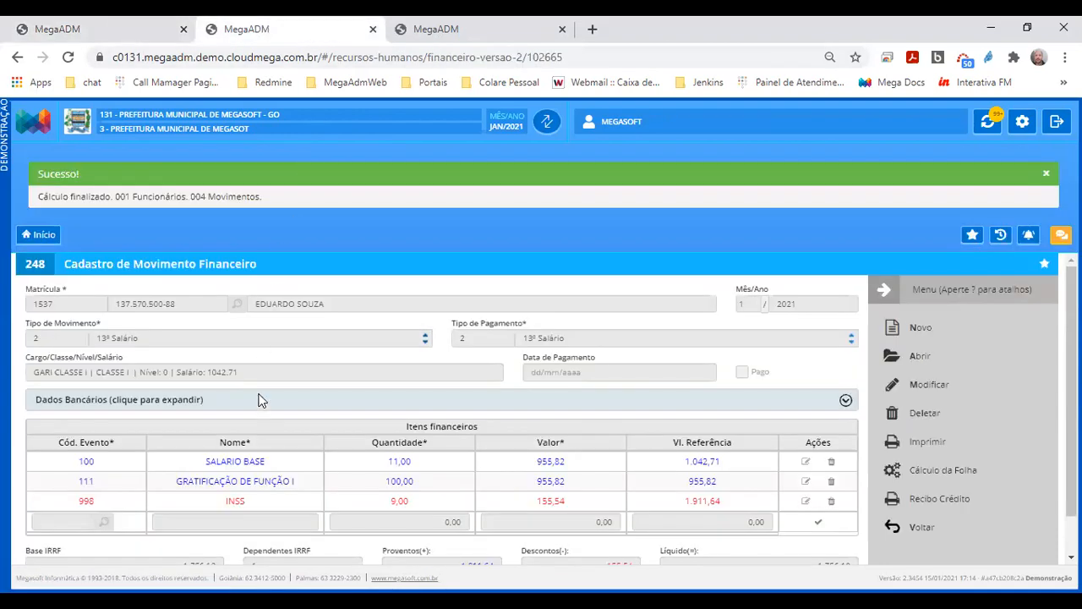
pyautogui.click(243, 464)
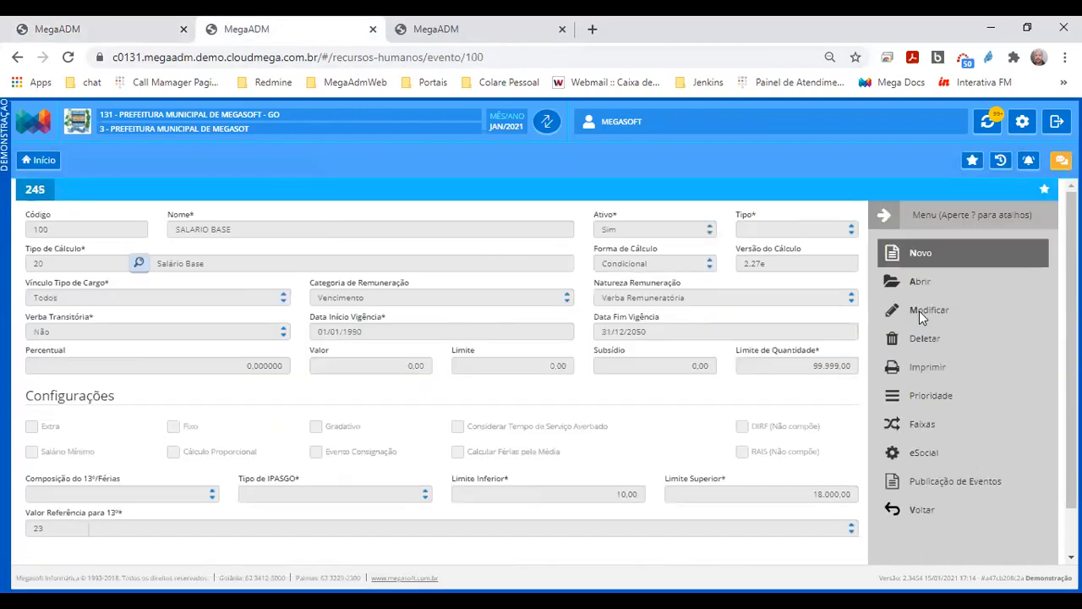
pyautogui.click(932, 310)
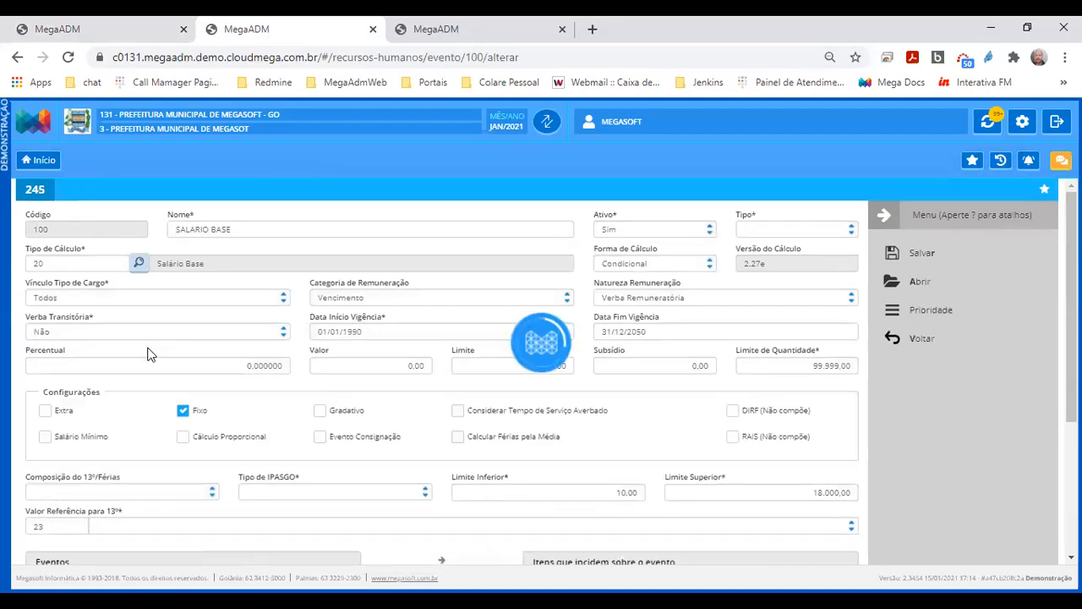
pyautogui.scroll(-1, 125, 447)
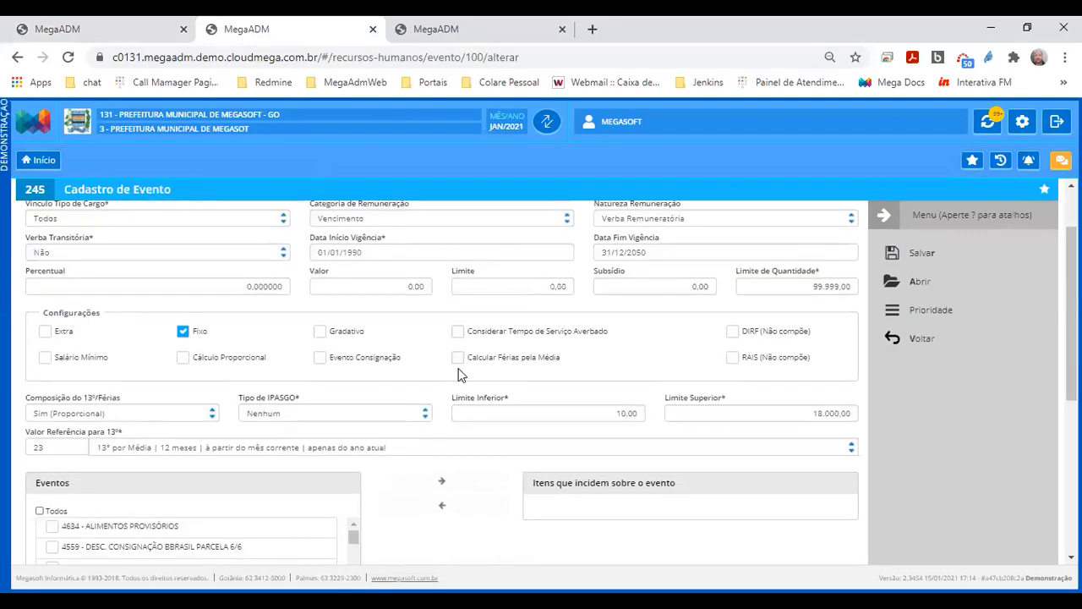
pyautogui.click(909, 251)
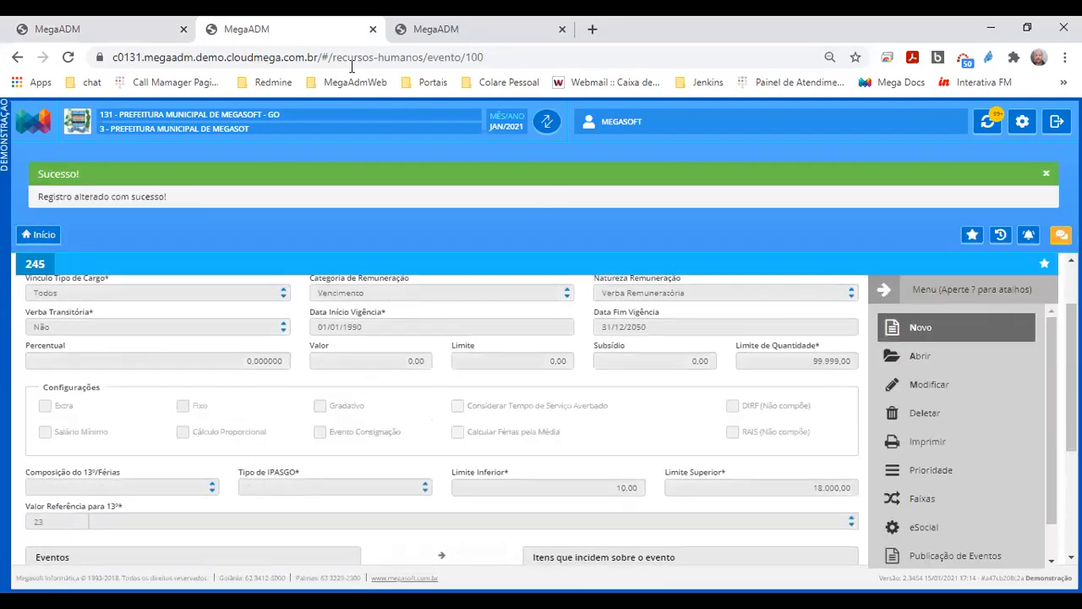
# - Recalculate the employee's 13º Salário movement, dismiss the value comparison and check the quantity of event 100 again
pyautogui.click(928, 541)
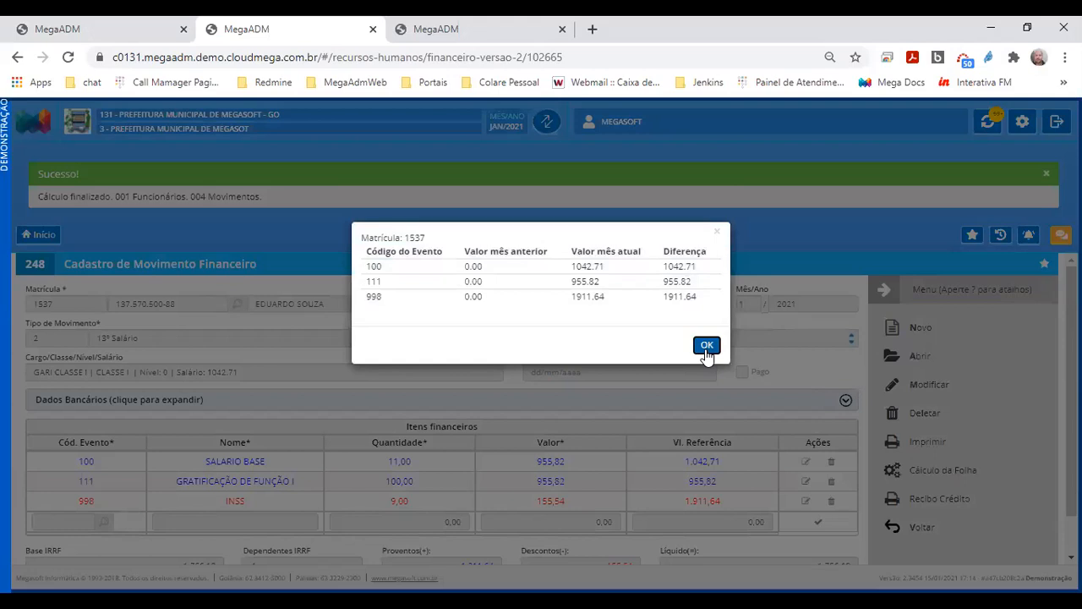
pyautogui.click(707, 346)
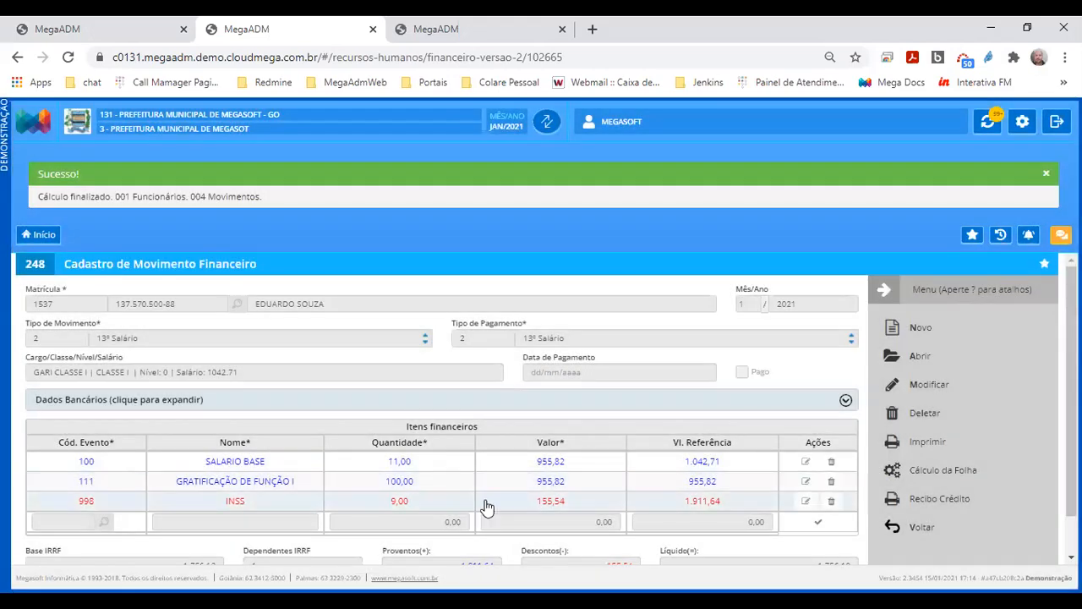
pyautogui.click(399, 461)
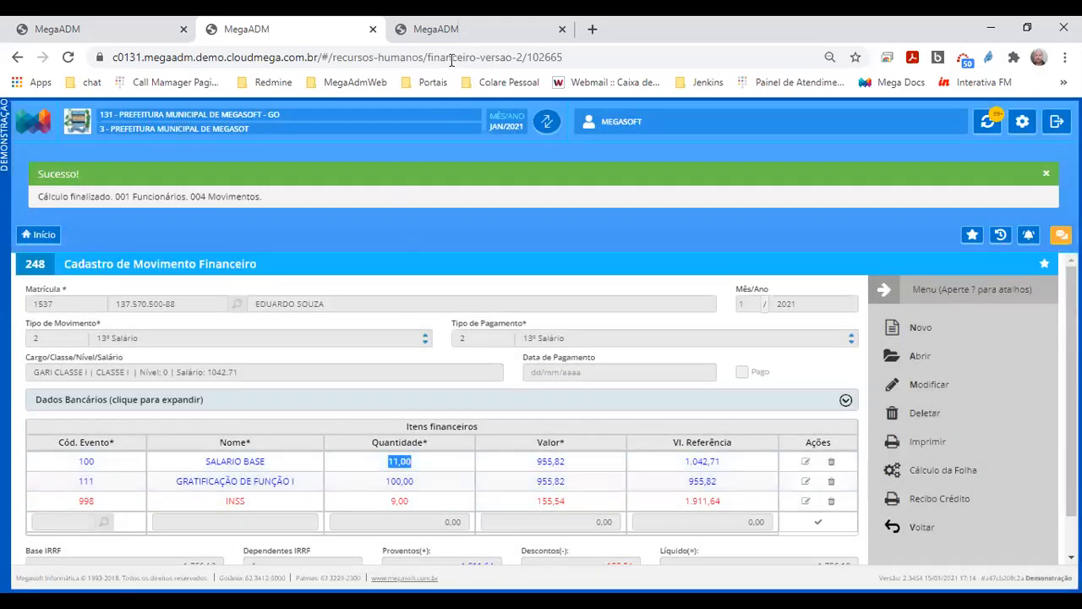
# - Switch to the employee record, set the Data da Rescisão to 29/02/2021 and save the record
pyautogui.click(448, 29)
pyautogui.click(132, 30)
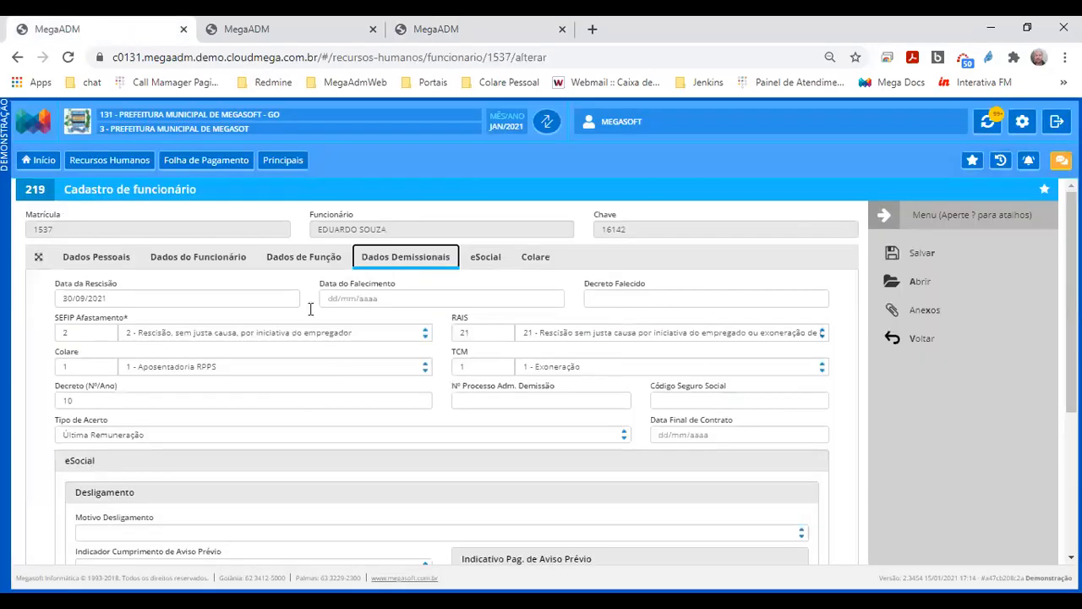
pyautogui.moveTo(132, 300); pyautogui.dragTo(57, 297)
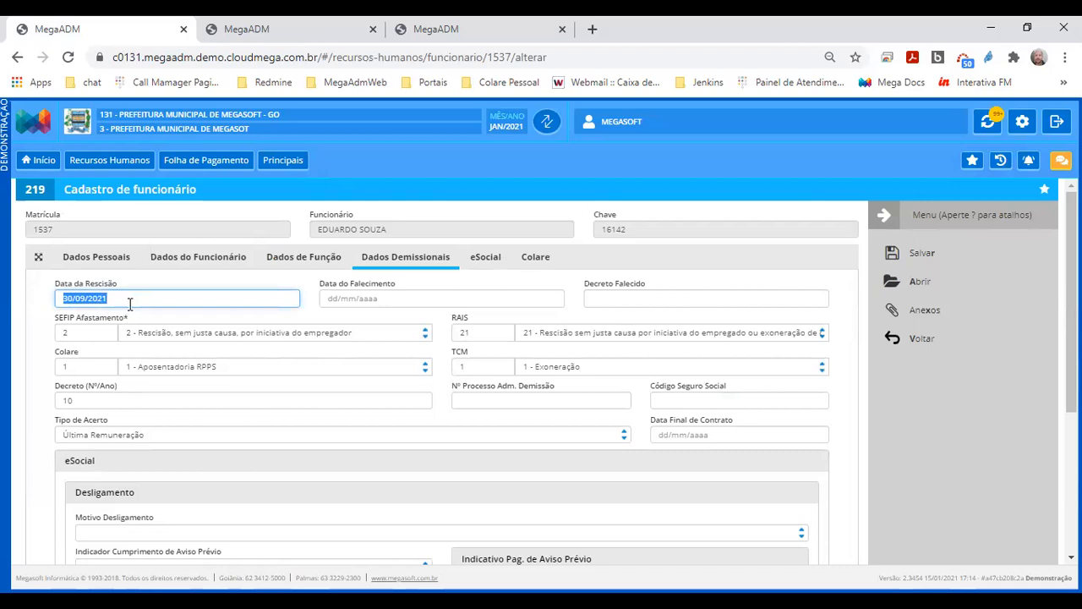
pyautogui.write('29/02/20')
pyautogui.click(721, 296)
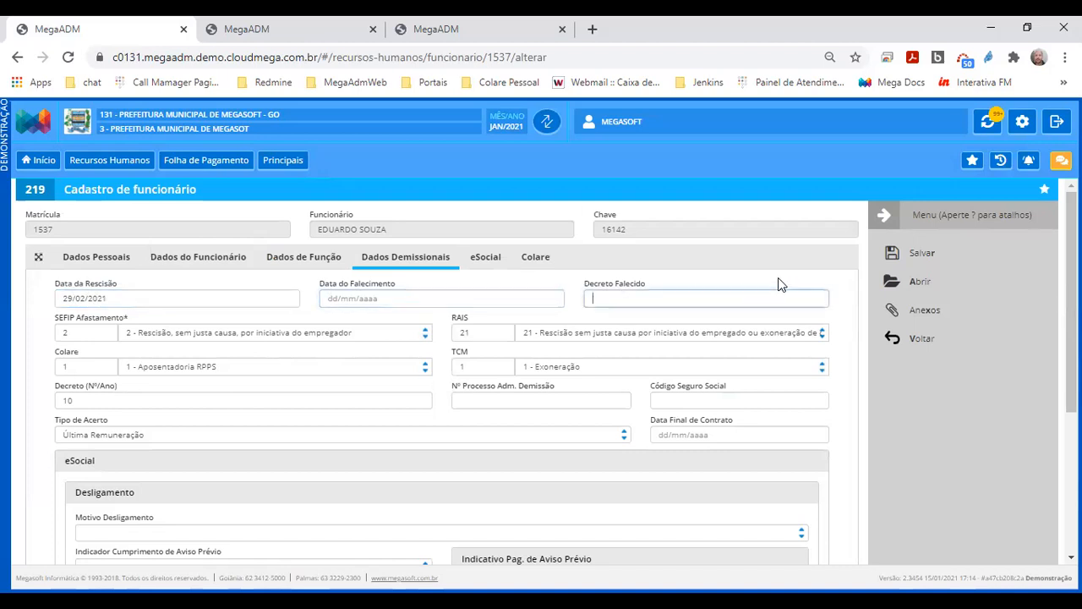
pyautogui.click(905, 248)
# - Run Cálculo da Folha on the 13º Salário movement, dismiss the value comparison and check the quantity of event 100
pyautogui.click(301, 25)
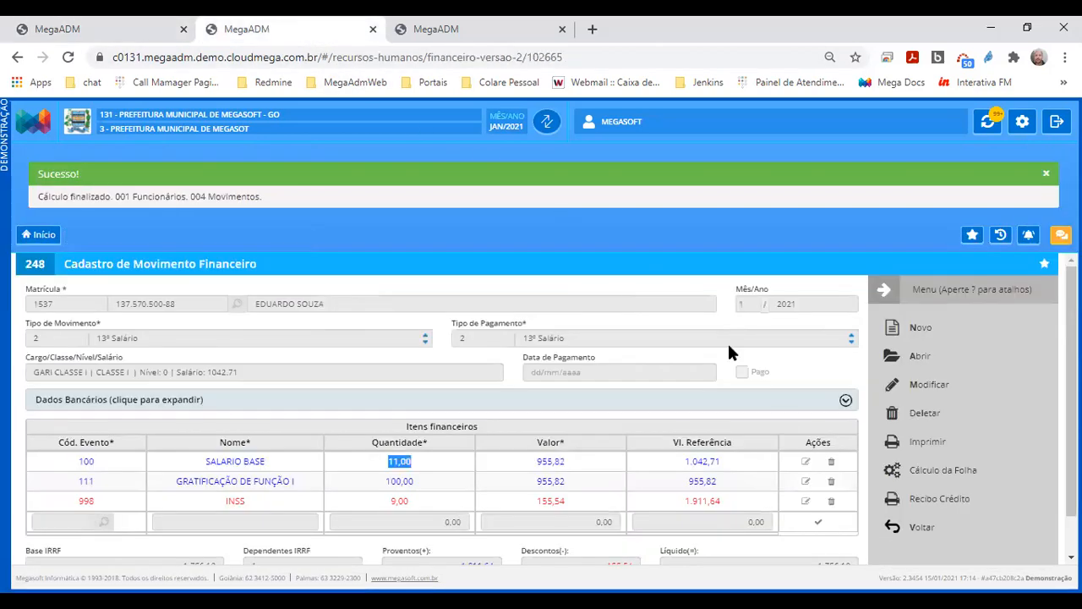
pyautogui.click(898, 472)
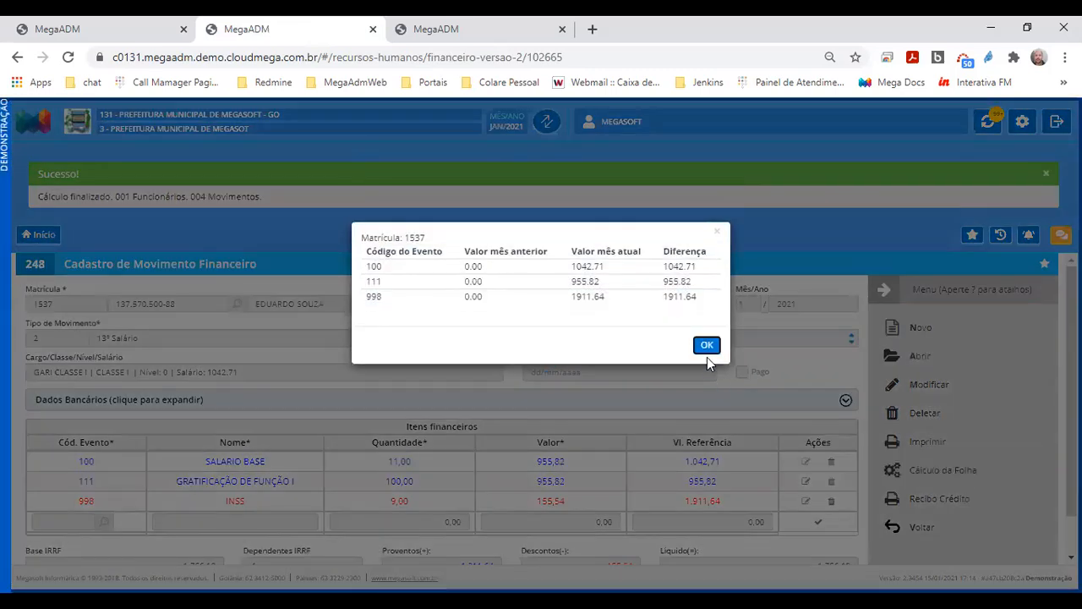
pyautogui.click(707, 346)
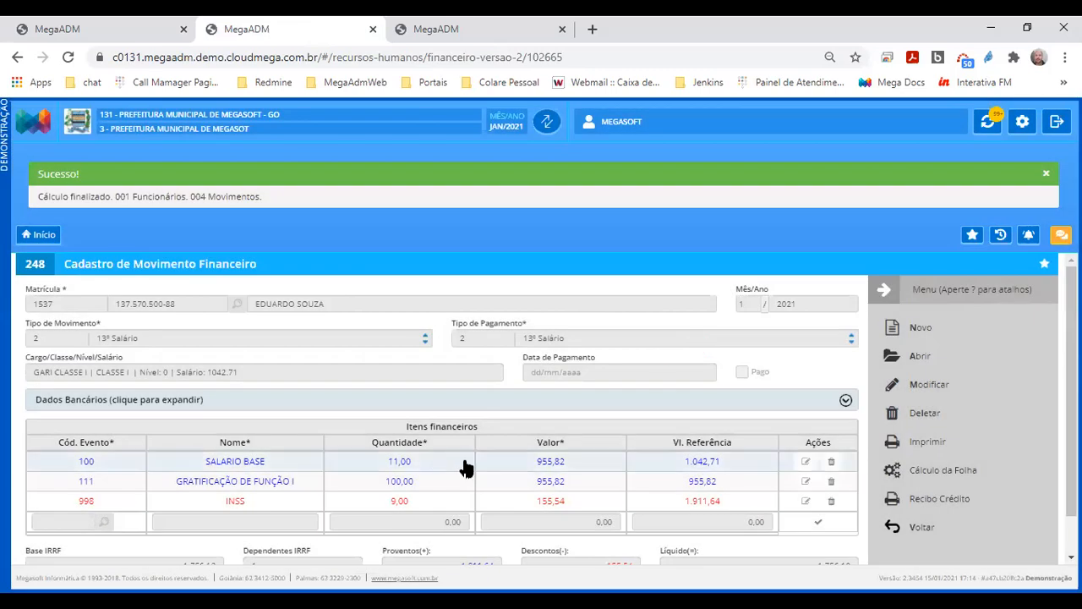
pyautogui.click(394, 461)
# - Clear the Data da Rescisão and the SEFIP Afastamento, RAIS, Colare and TCM codes in the employee's Dados Demissionais, and save
pyautogui.click(80, 27)
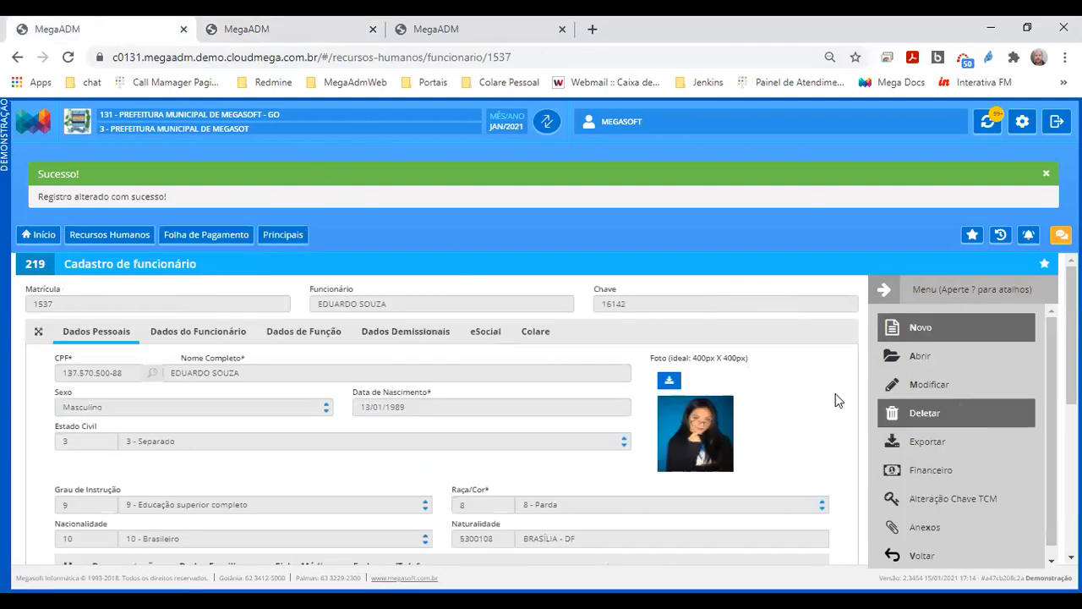
pyautogui.click(936, 387)
pyautogui.click(411, 256)
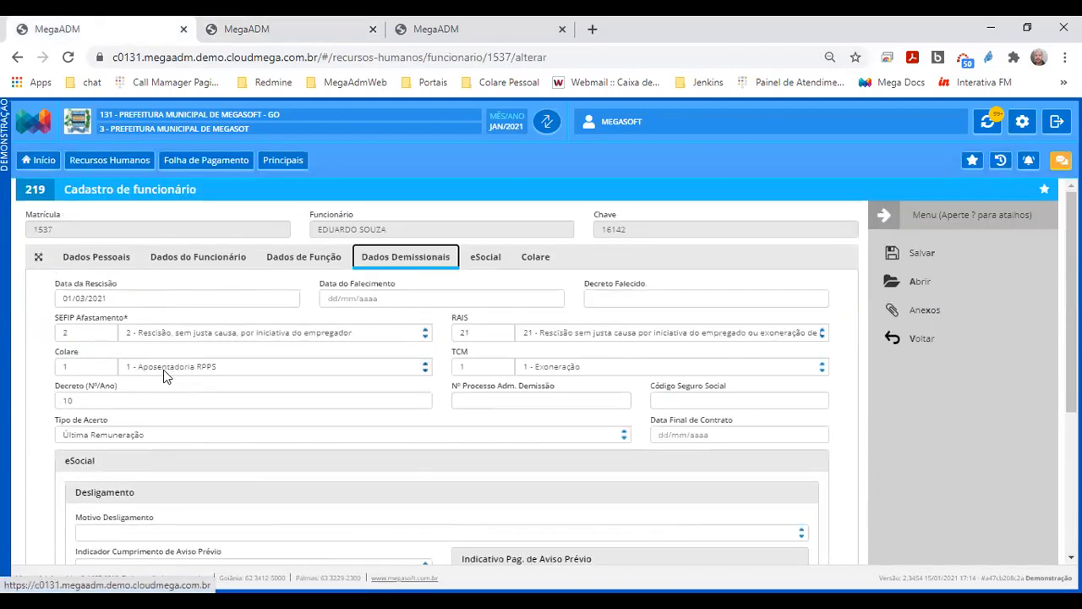
pyautogui.tripleClick(142, 296)
pyautogui.press('BackSpace')
pyautogui.press('Tab')
pyautogui.press('Tab')
pyautogui.press('Tab')
pyautogui.press('BackSpace')
pyautogui.press('Tab')
pyautogui.press('Tab')
pyautogui.press('BackSpace')
pyautogui.press('Tab')
pyautogui.press('Tab')
pyautogui.press('BackSpace')
pyautogui.press('Tab')
pyautogui.press('Tab')
pyautogui.press('BackSpace')
pyautogui.press('Tab')
pyautogui.press('Tab')
pyautogui.press('Tab')
pyautogui.click(919, 253)
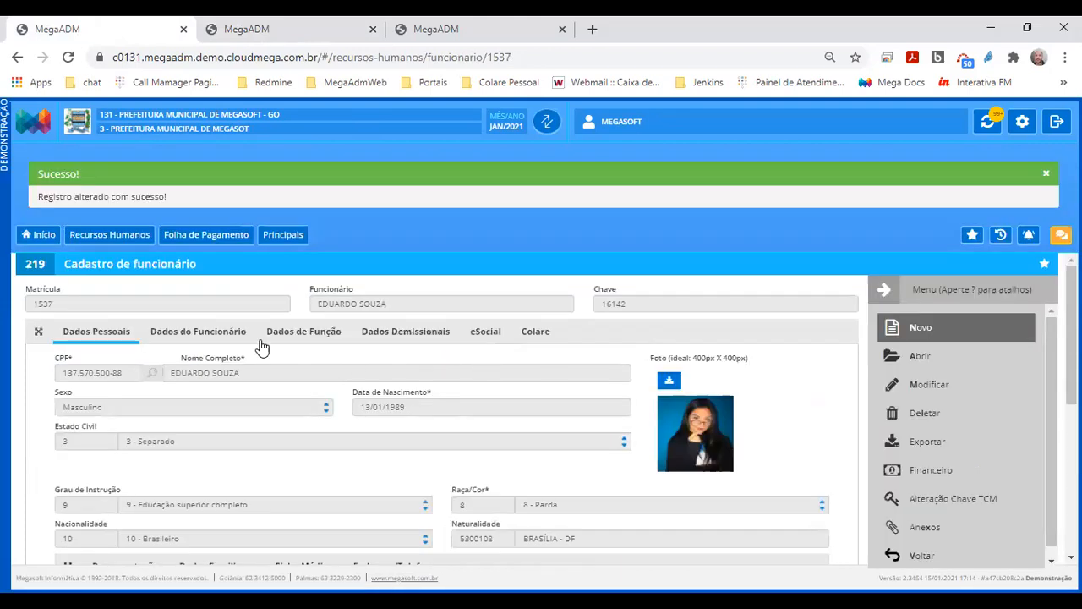
# - Reopen the employee record for modification, set the Data da Admissão to 01/01/2021 and save it
pyautogui.click(302, 29)
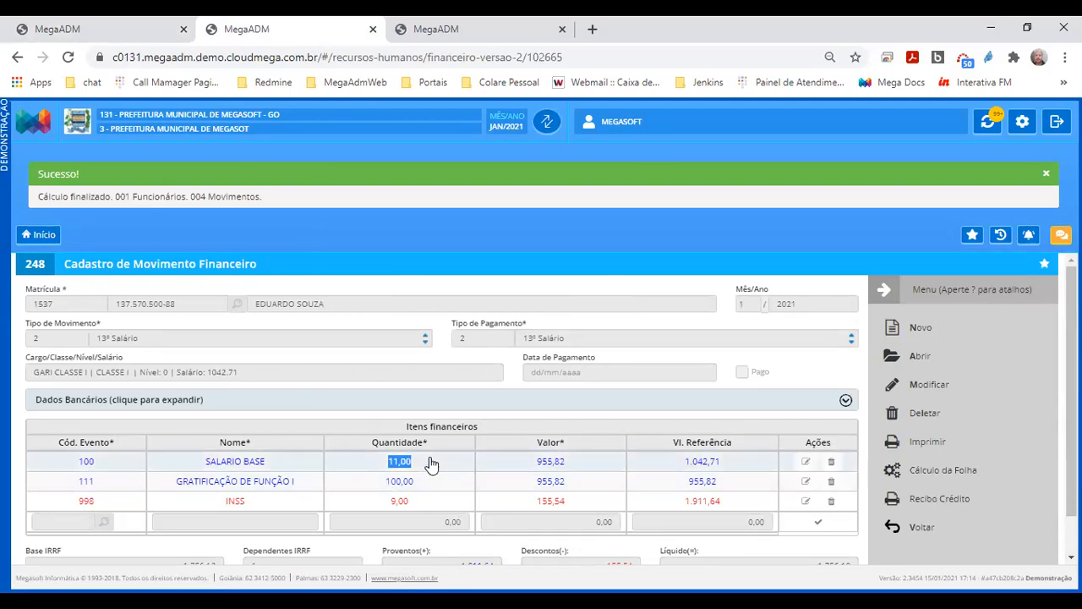
pyautogui.click(134, 29)
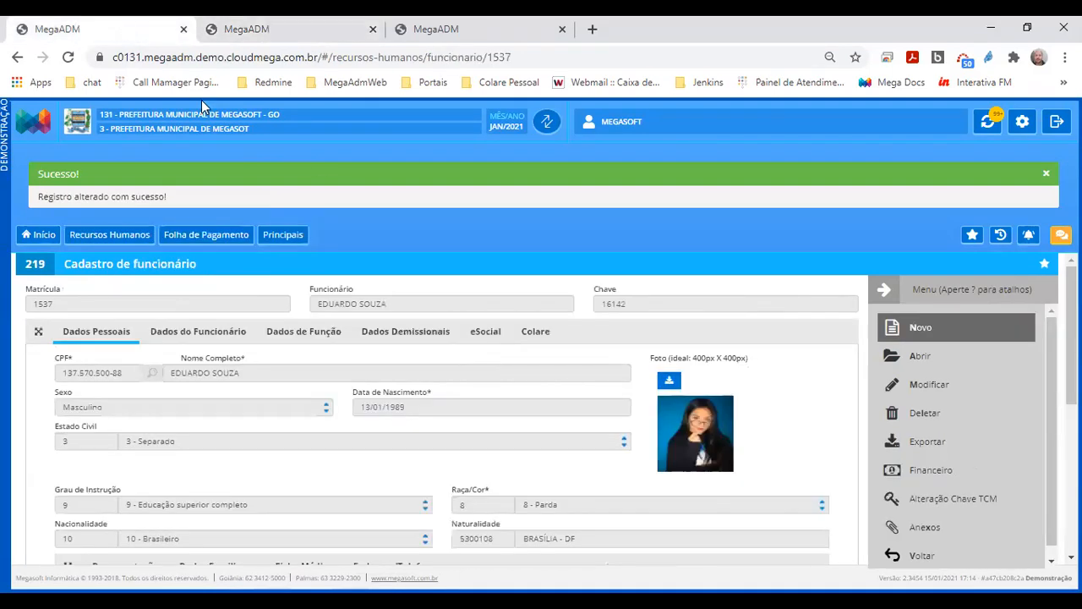
pyautogui.click(924, 385)
pyautogui.click(203, 258)
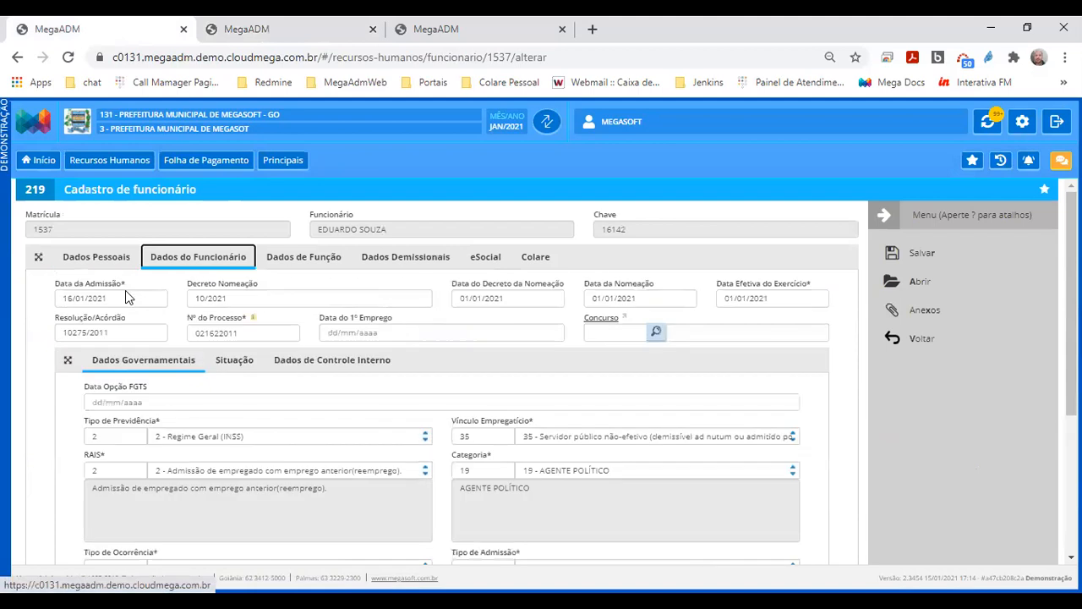
pyautogui.click(71, 297)
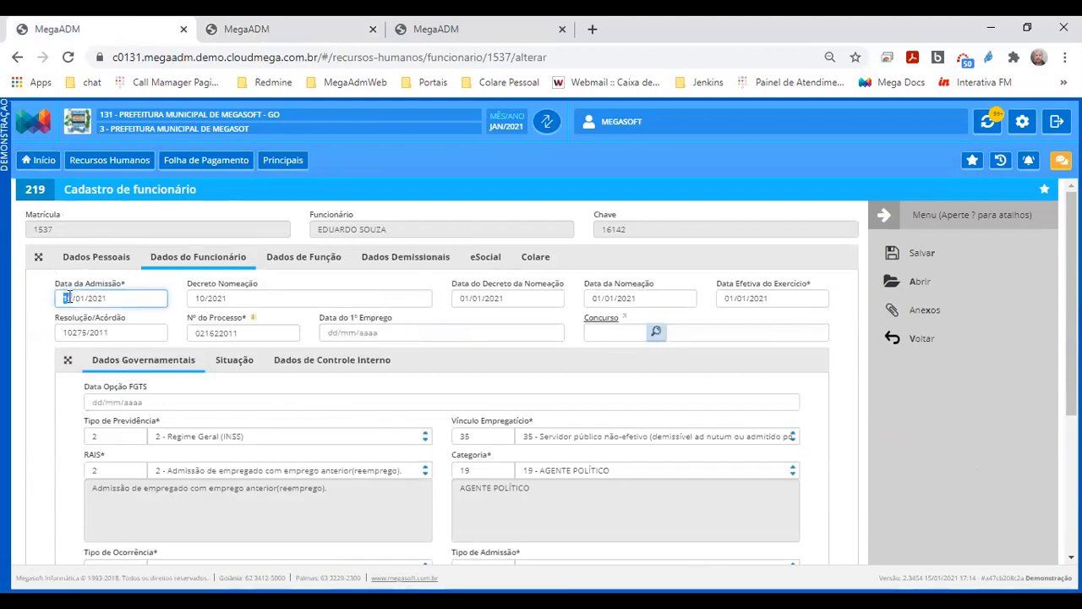
pyautogui.press('Tab')
pyautogui.press('Tab')
pyautogui.press('Tab')
pyautogui.press('Tab')
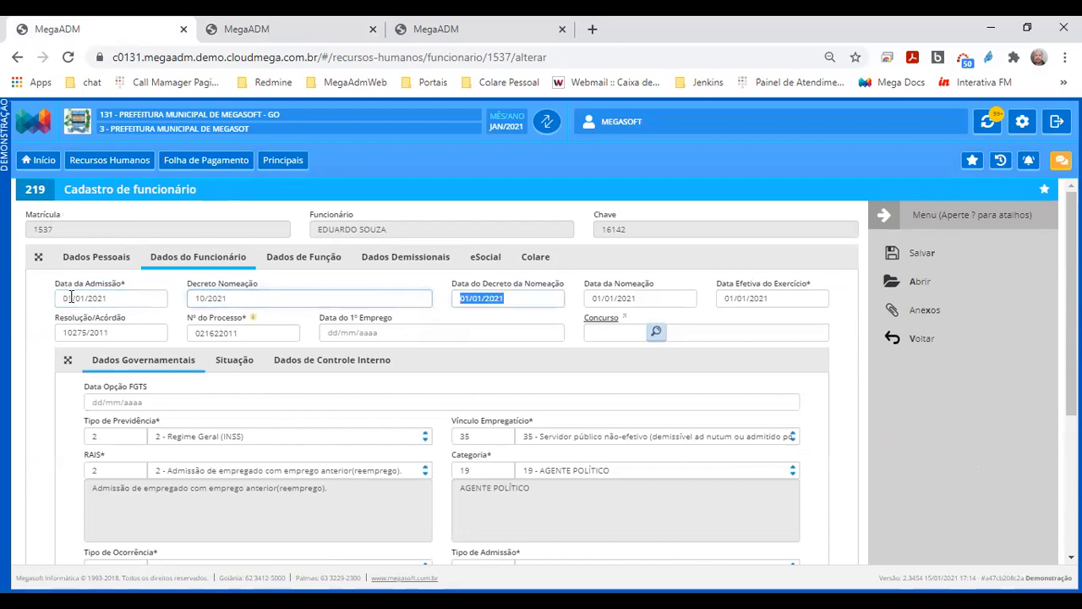
pyautogui.click(894, 262)
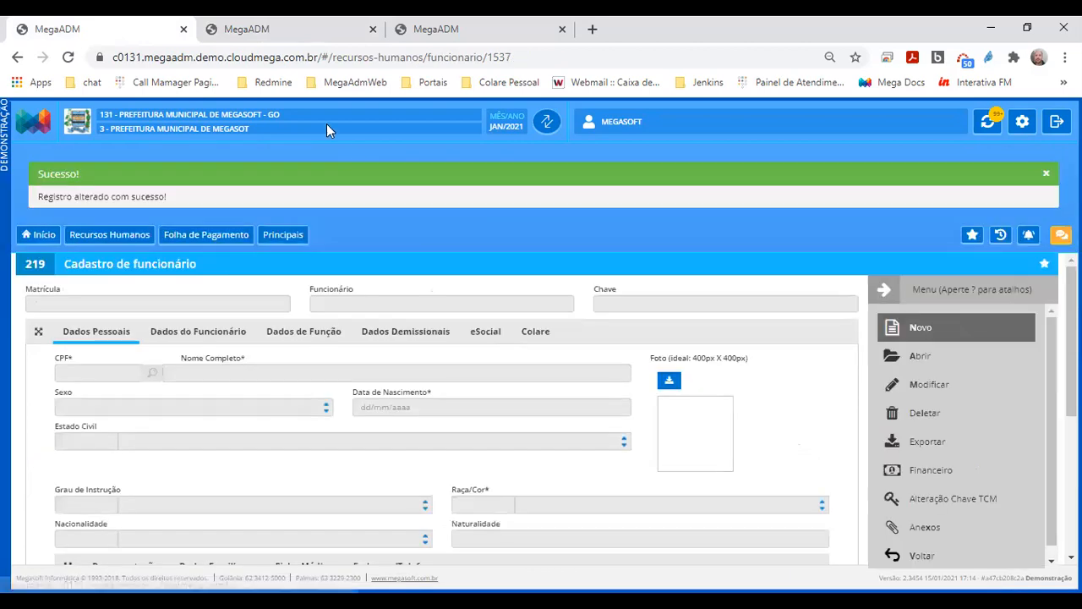
# - Recalculate the employee's 13º Salário movement with the changed admission date and dismiss the value comparison
pyautogui.click(285, 28)
pyautogui.click(913, 470)
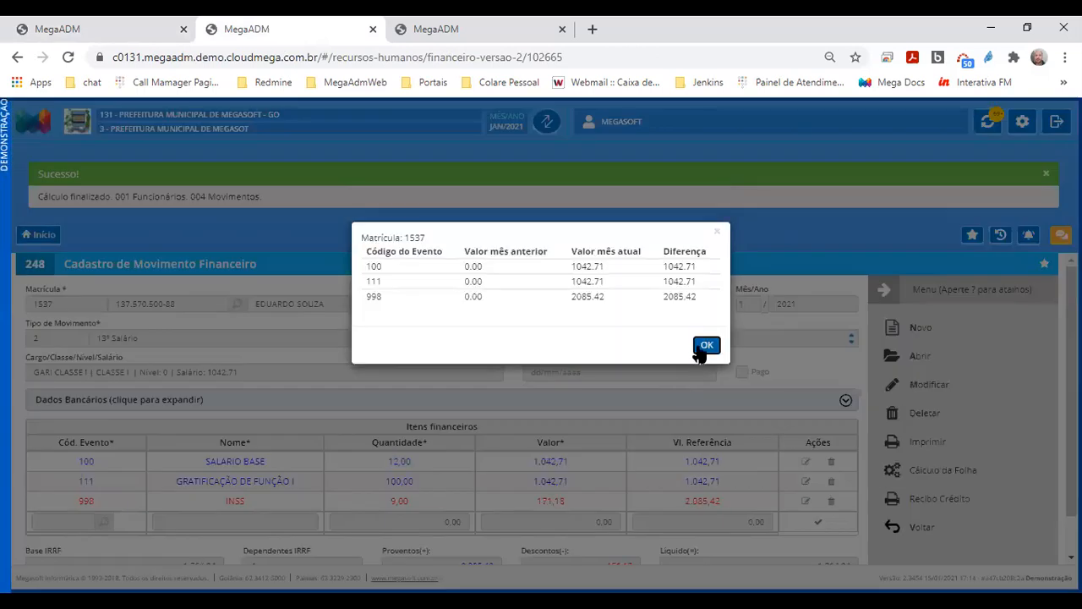
pyautogui.click(704, 345)
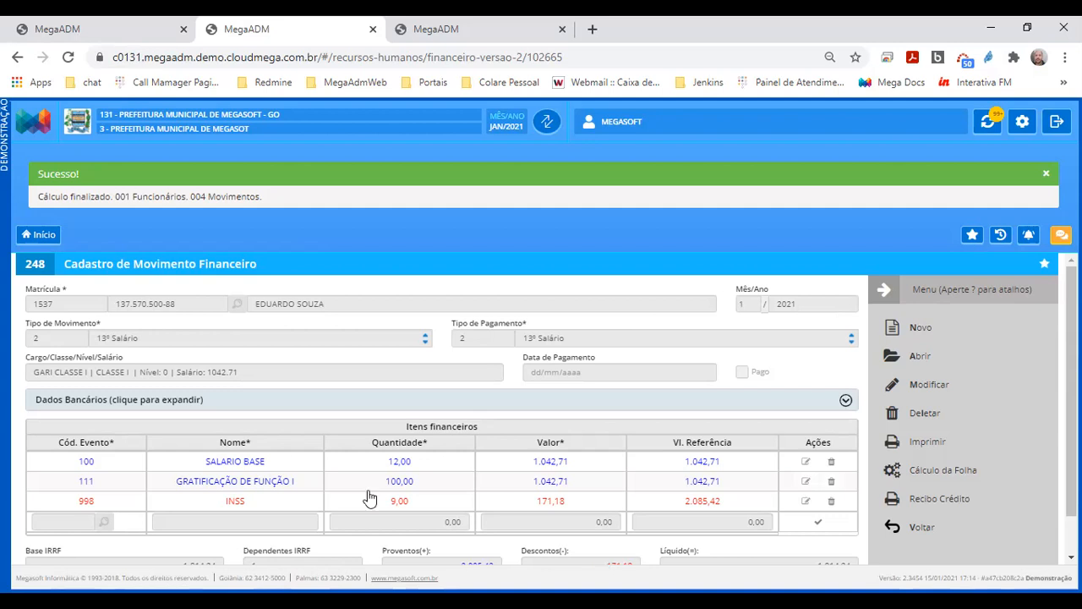
pyautogui.click(422, 489)
# - Open the employee's Vencimentos movement for modification, search the events for "hora" and choose event 170 HORAS EXTRAS 50%
pyautogui.click(56, 28)
pyautogui.click(926, 470)
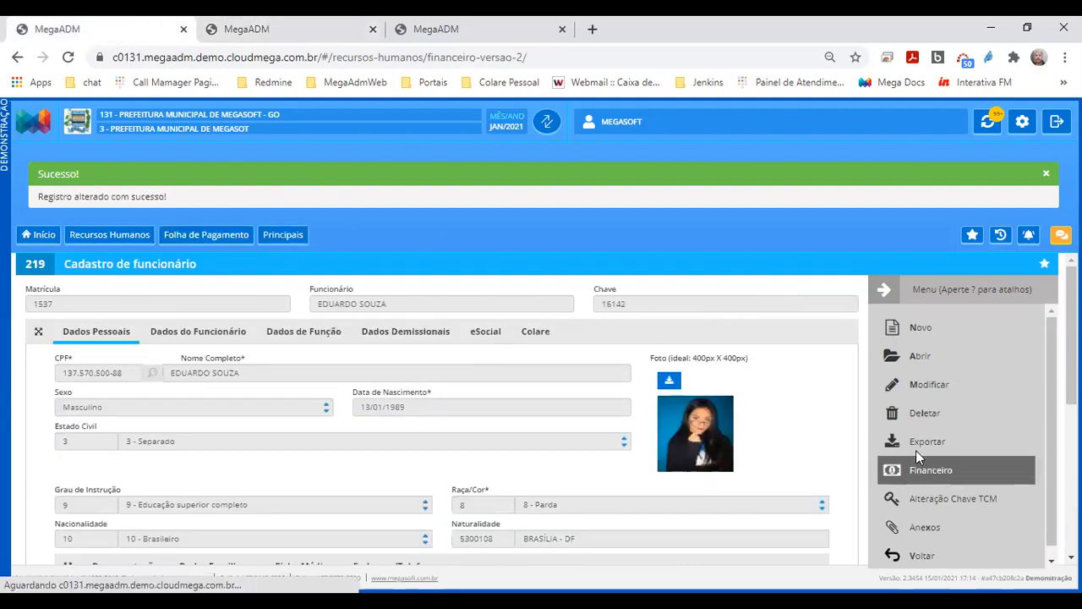
pyautogui.click(934, 314)
pyautogui.click(107, 450)
pyautogui.click(334, 261)
pyautogui.write('hora')
pyautogui.press('Return')
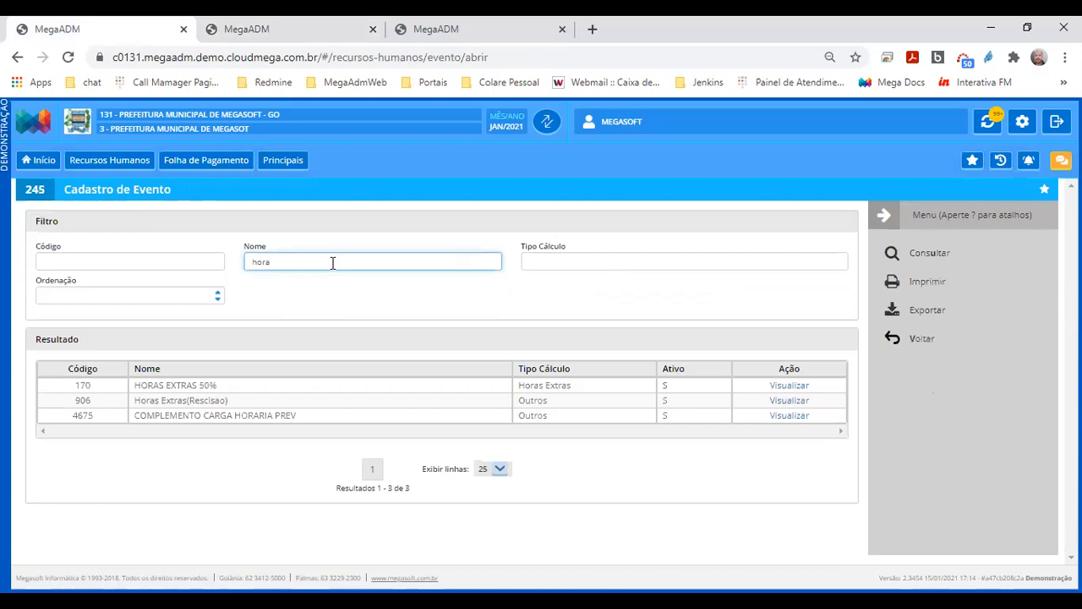
pyautogui.click(259, 388)
# - Add the HORAS EXTRAS 50% event with a quantity of 50 and save the Vencimentos movement
pyautogui.click(372, 449)
pyautogui.write('50')
pyautogui.press('Tab')
pyautogui.press('Tab')
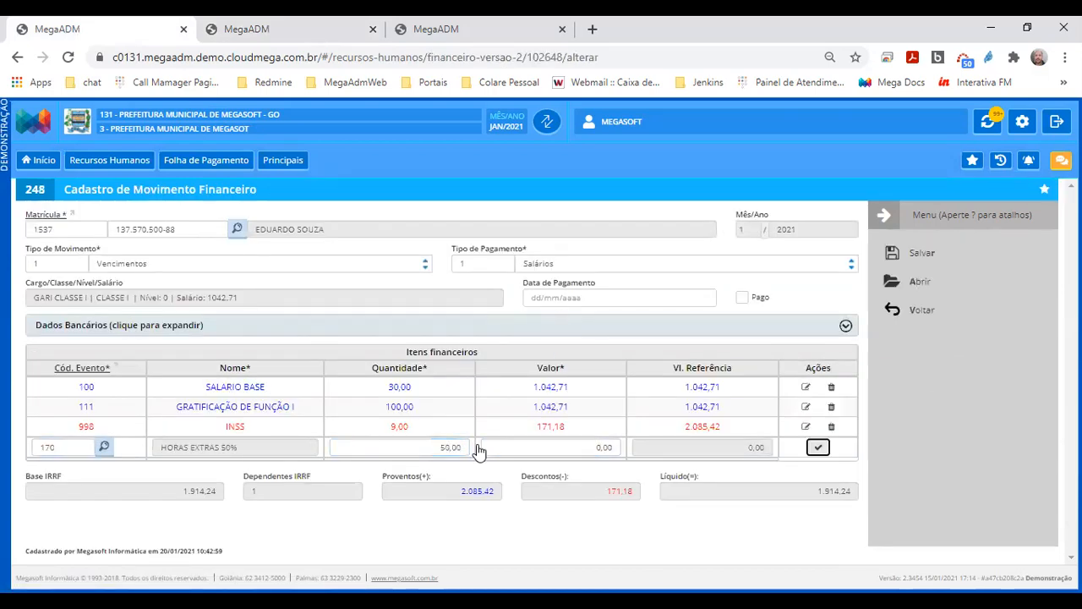
pyautogui.press('Return')
pyautogui.click(897, 258)
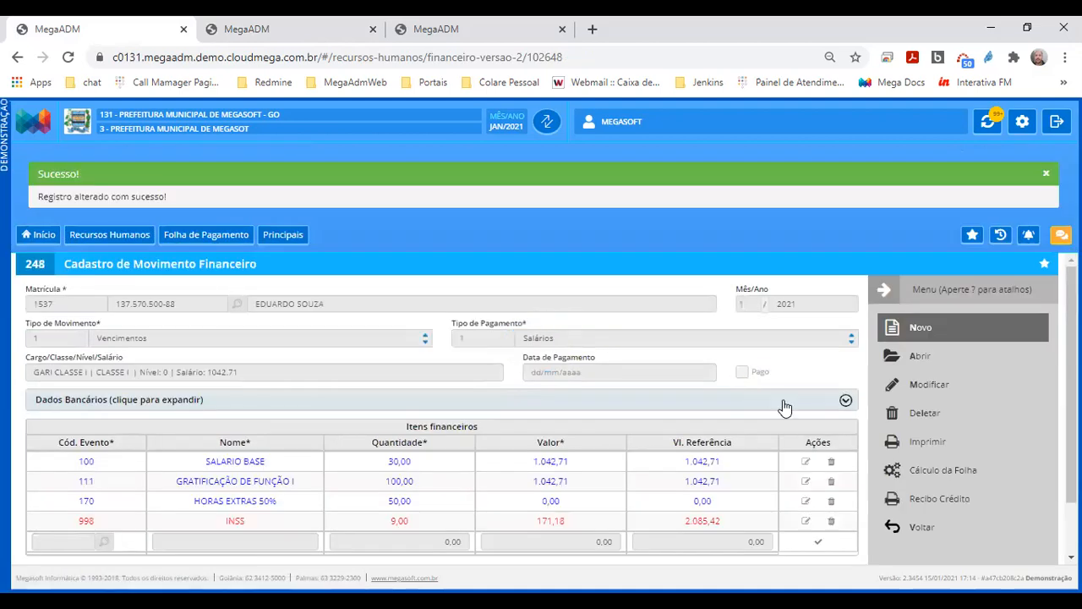
# - Run Cálculo da Folha on the Vencimentos movement, dismiss the value comparison and review the quantity and value of HORAS EXTRAS 50%
pyautogui.click(944, 470)
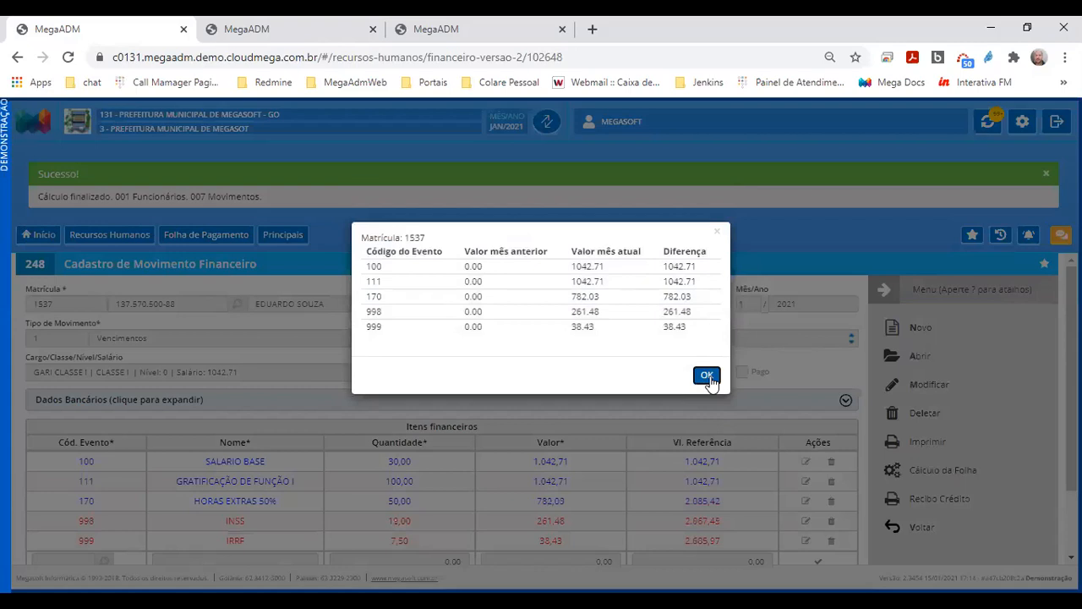
pyautogui.click(707, 376)
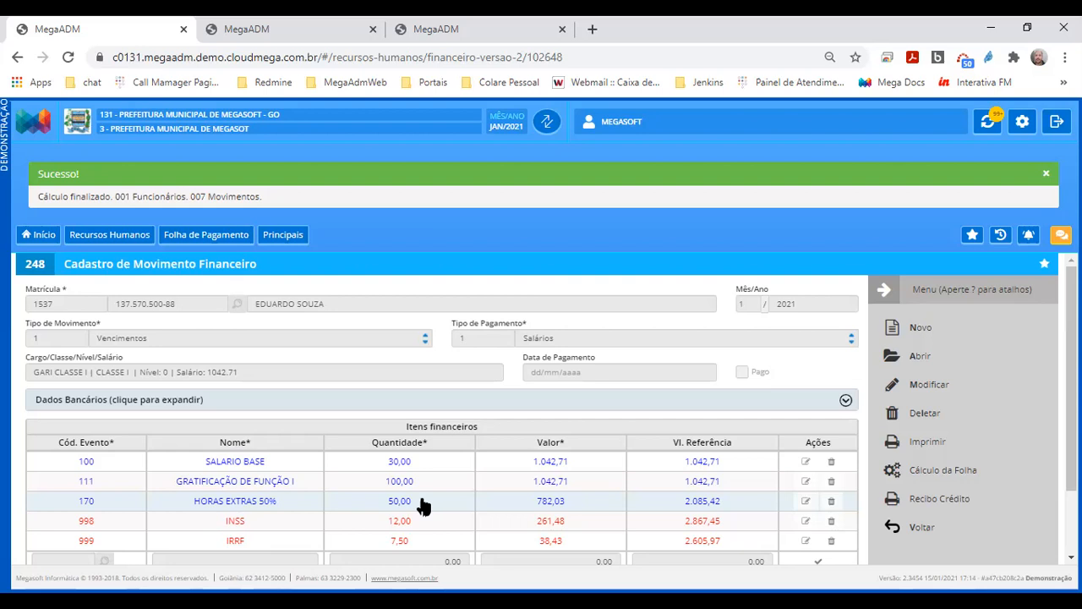
pyautogui.moveTo(282, 507); pyautogui.dragTo(181, 503)
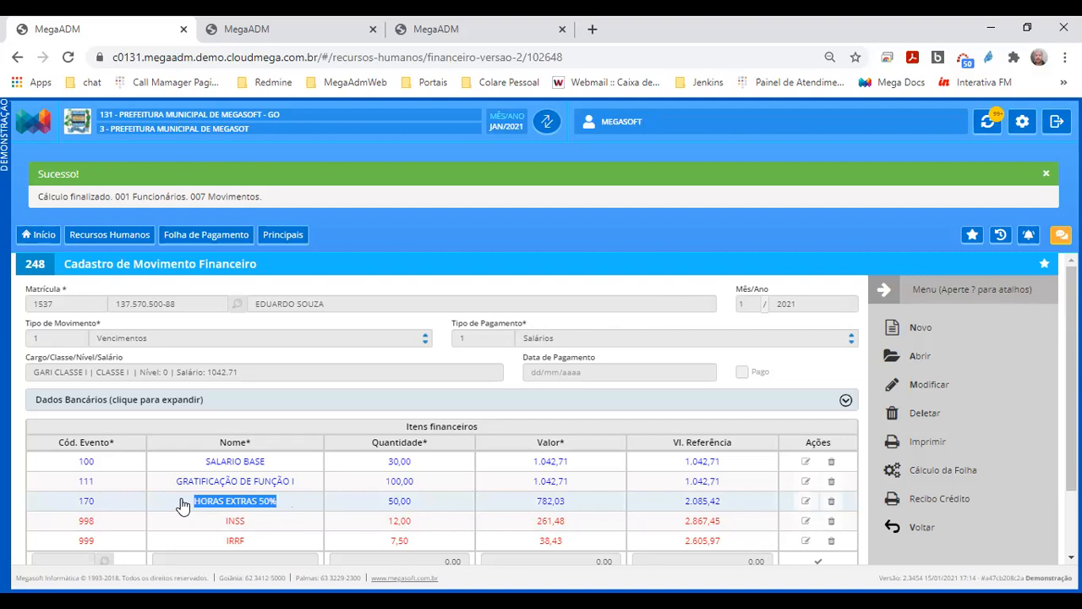
pyautogui.scroll(-1, 254, 508)
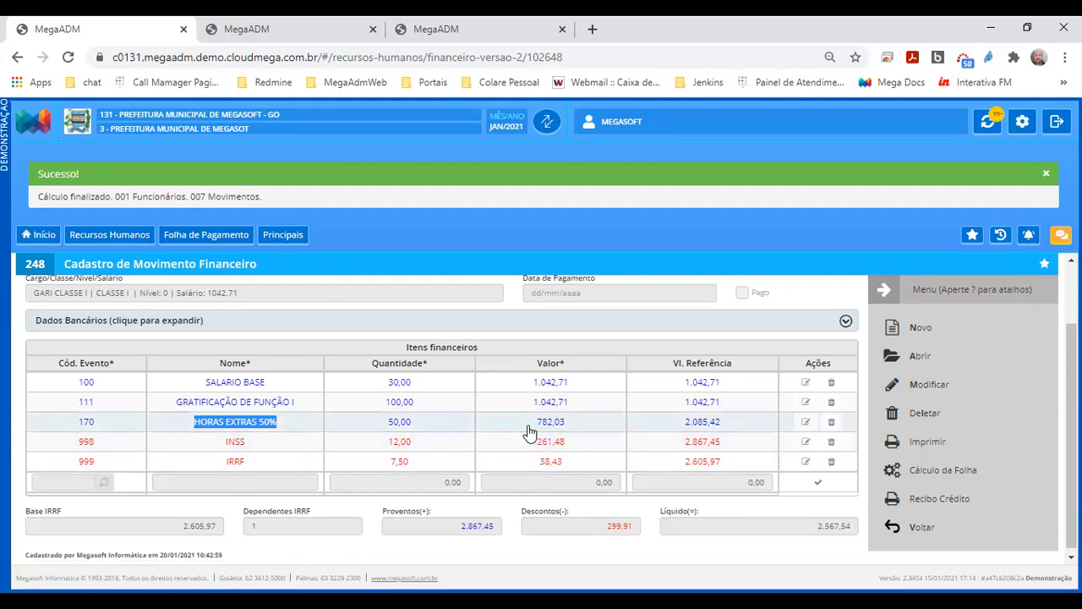
pyautogui.moveTo(527, 427); pyautogui.dragTo(569, 427)
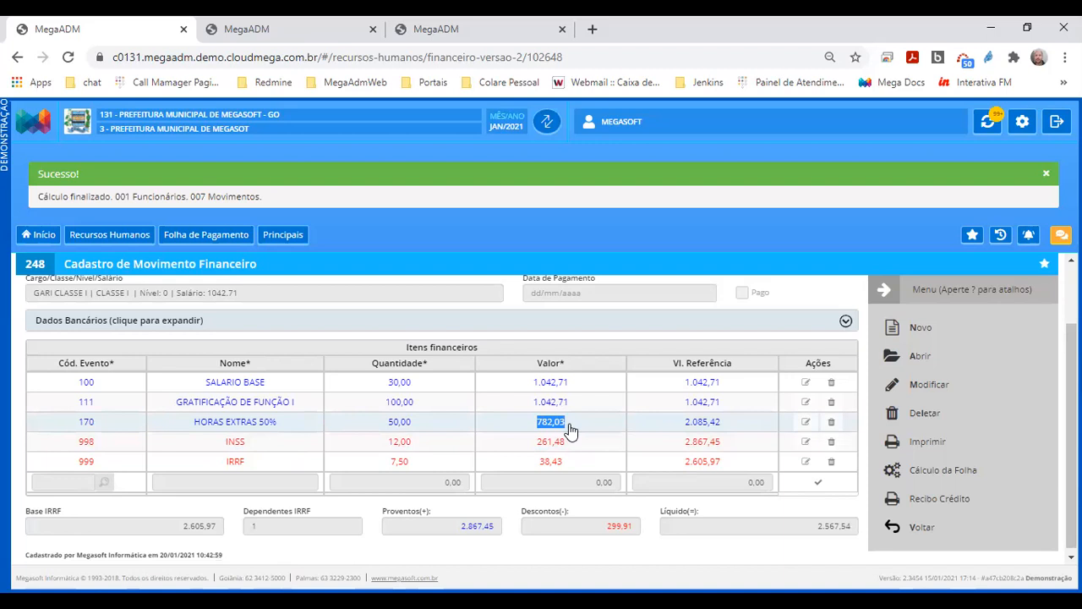
pyautogui.moveTo(287, 430); pyautogui.dragTo(196, 430)
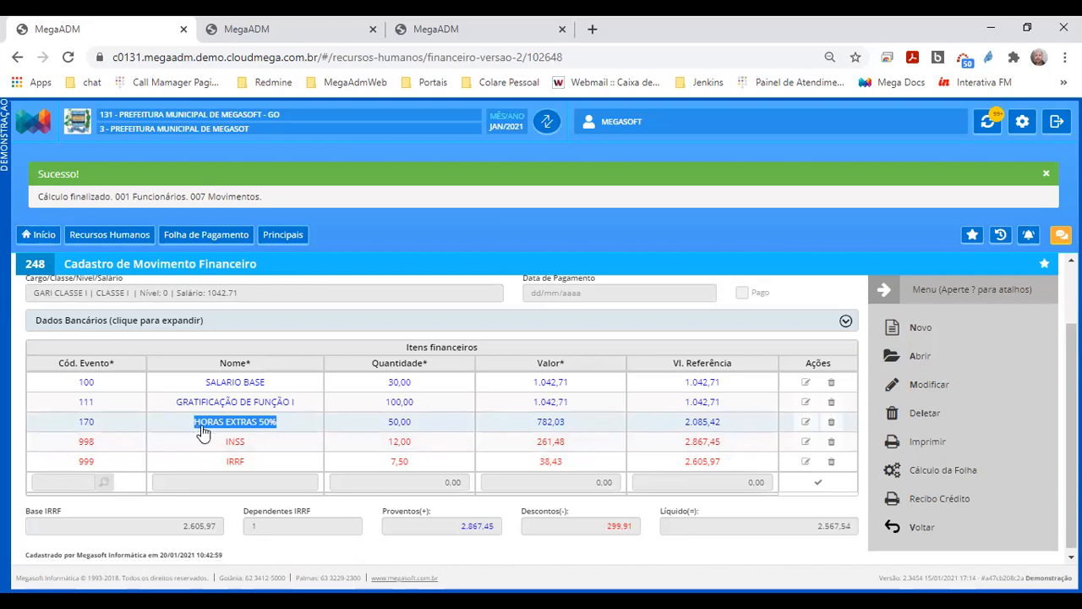
pyautogui.moveTo(203, 433); pyautogui.dragTo(559, 438)
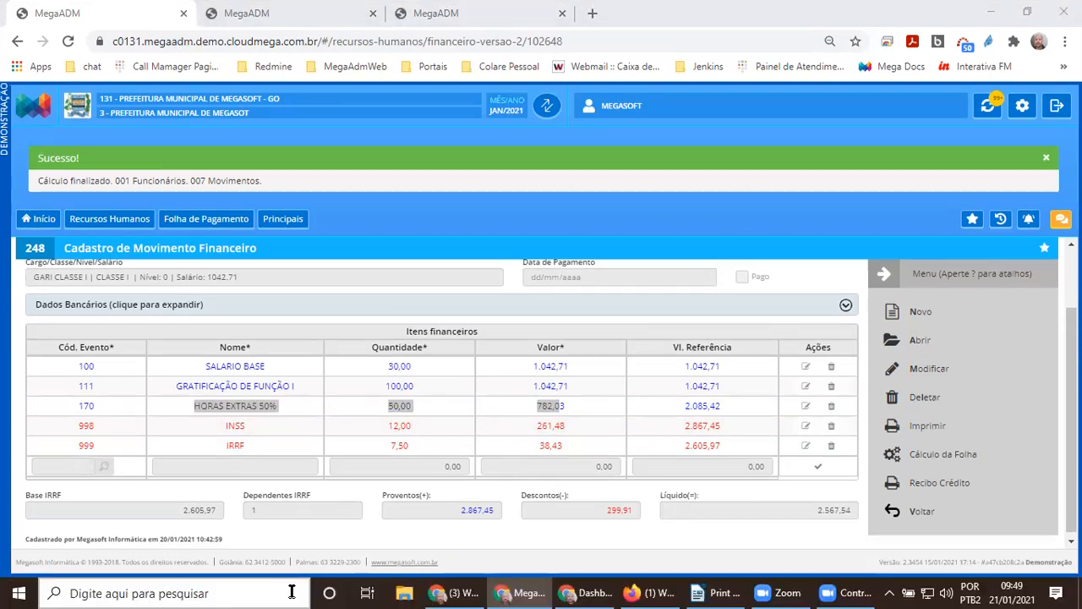
# - Open the Windows Calculator beside the financial items and divide 782,03 by 12
pyautogui.click(288, 592)
pyautogui.write('calc')
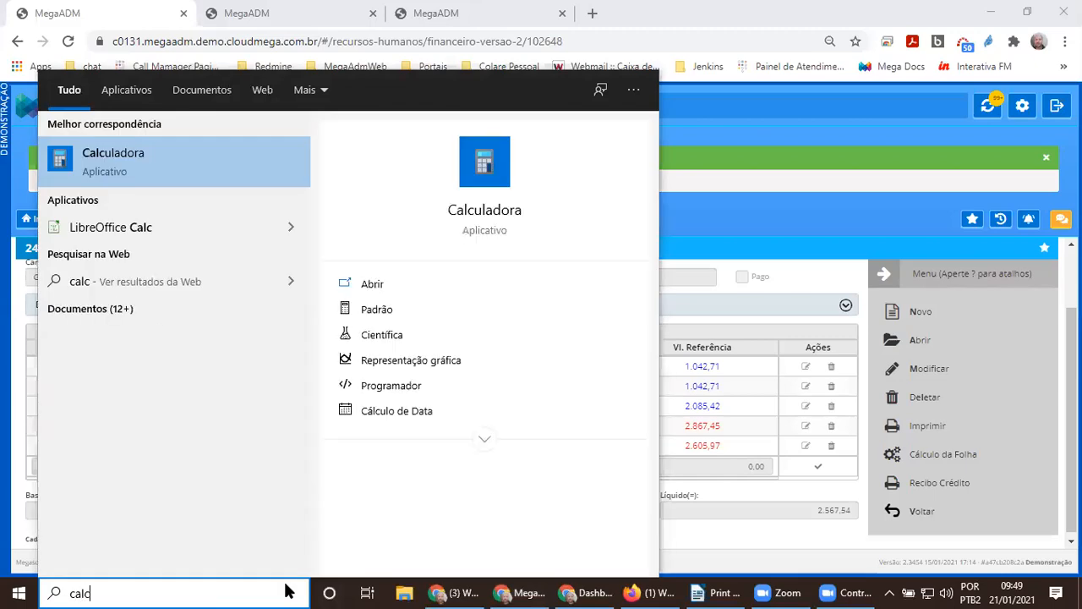
pyautogui.press('Return')
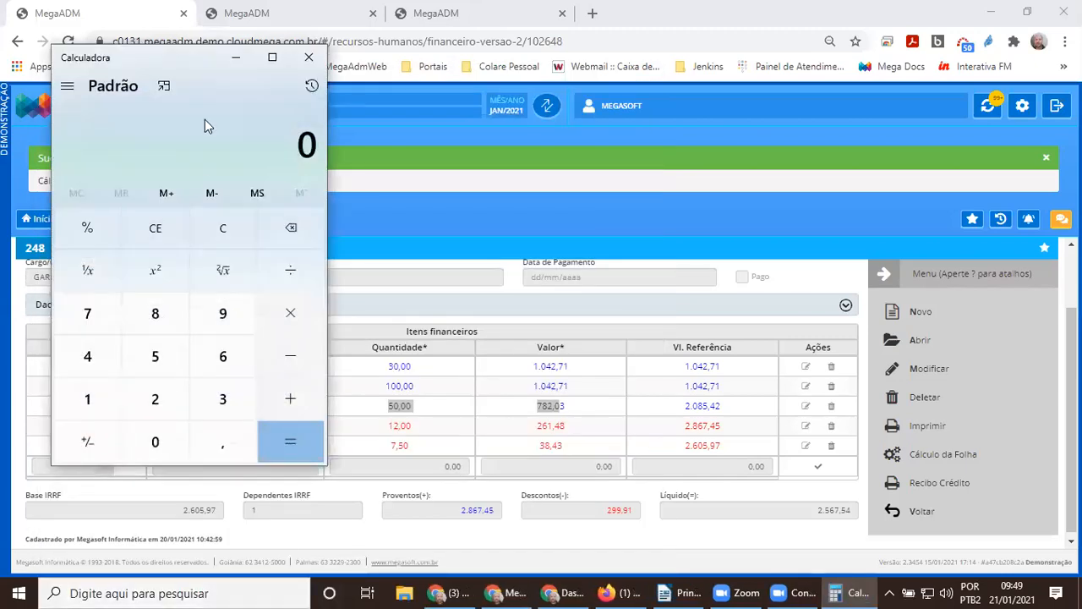
pyautogui.moveTo(204, 65); pyautogui.dragTo(930, 114)
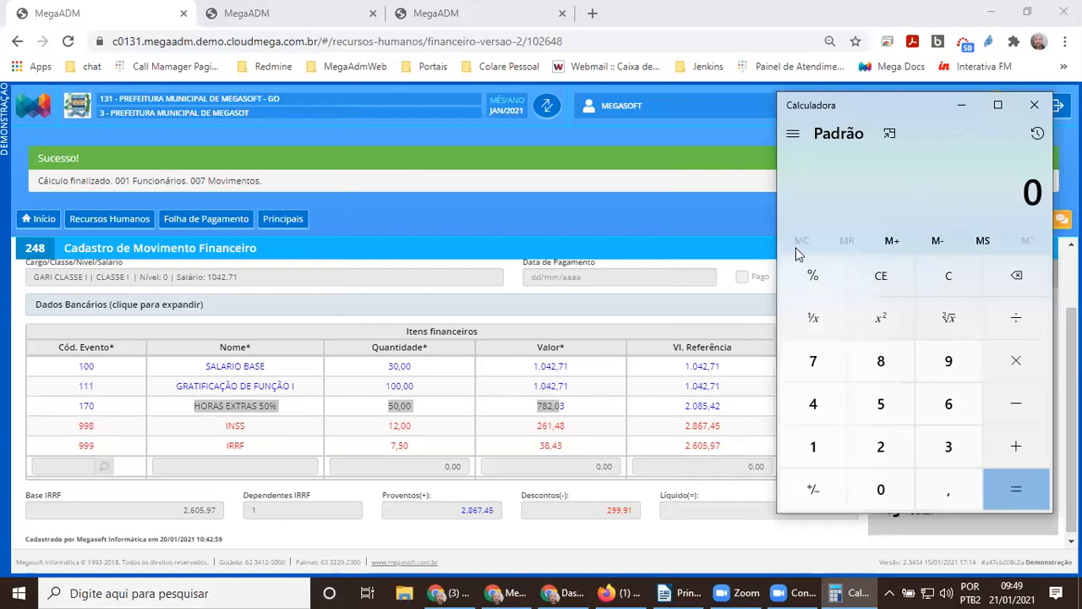
pyautogui.write('782,03')
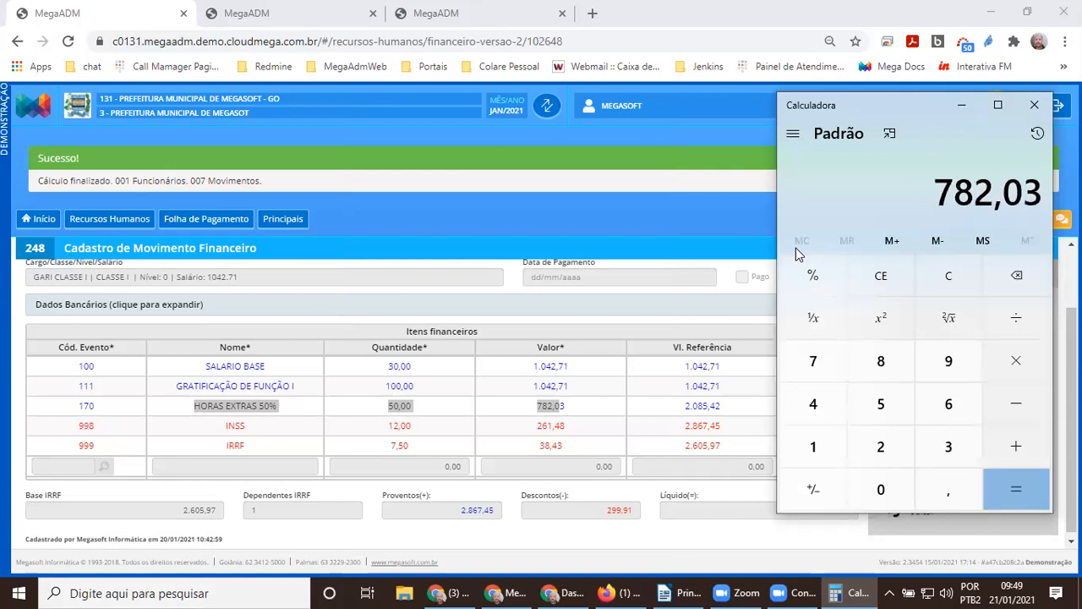
pyautogui.write('/12')
pyautogui.press('Return')
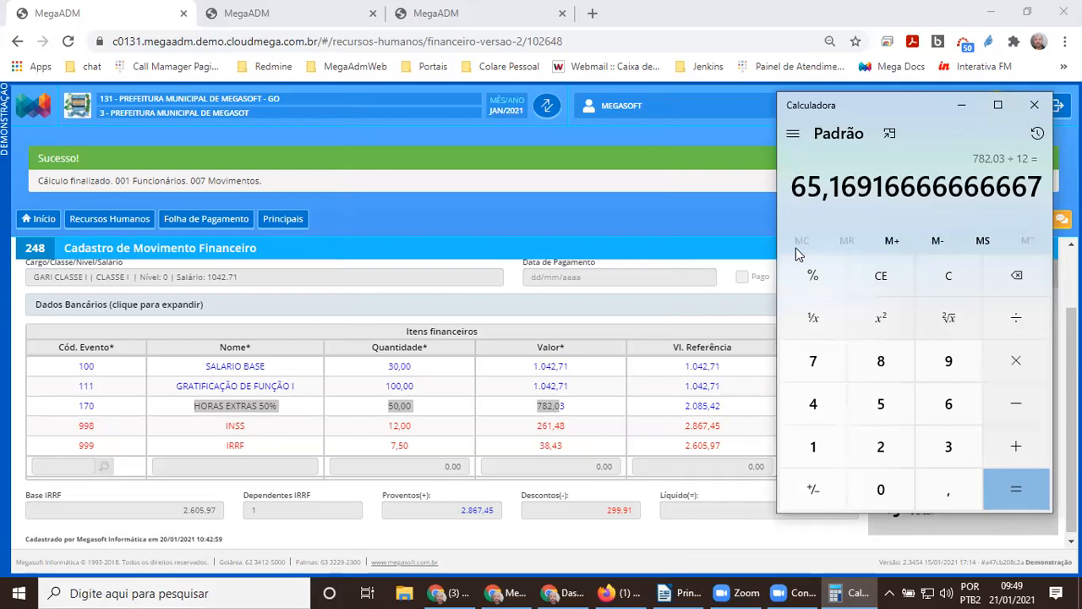
# - Open the HORAS EXTRAS 50% event record for modification and set Composição do 13º/Férias to Sim (Integral)
pyautogui.moveTo(276, 411); pyautogui.dragTo(260, 412)
pyautogui.click(261, 412)
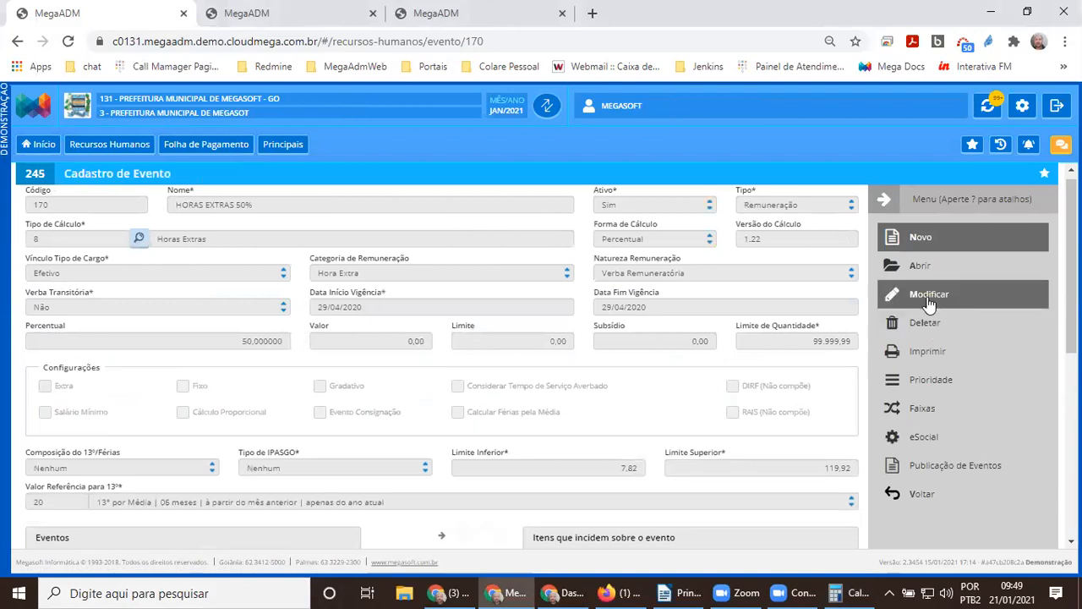
pyautogui.click(959, 295)
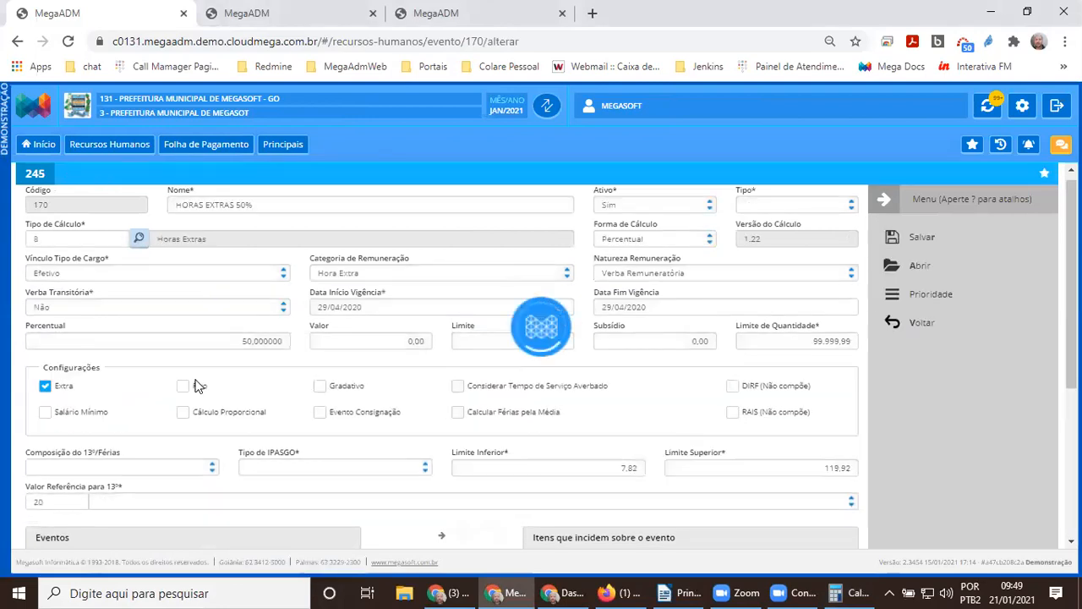
pyautogui.click(114, 471)
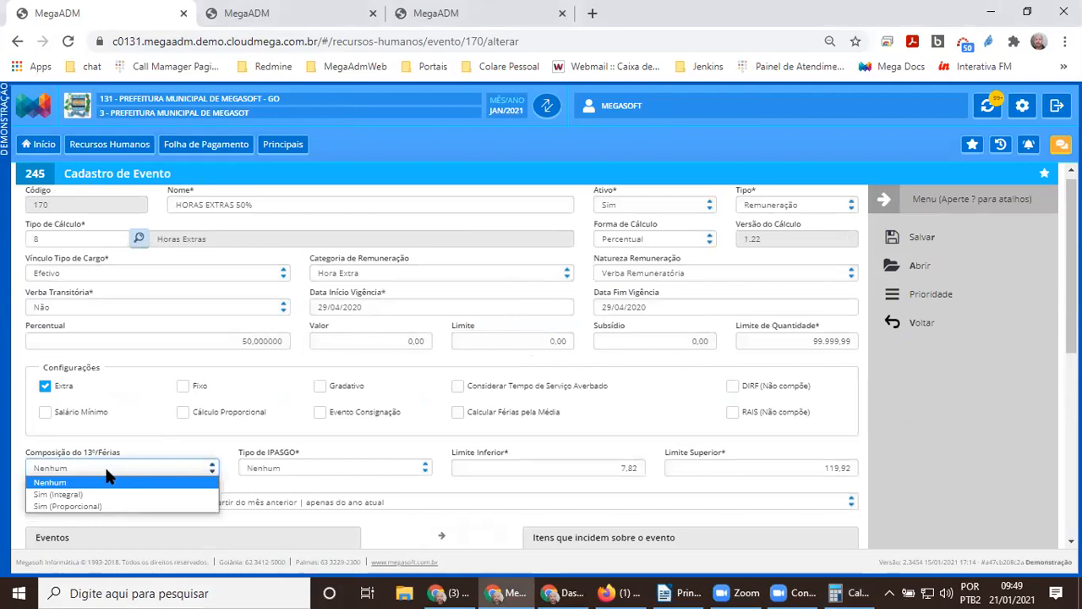
pyautogui.click(82, 496)
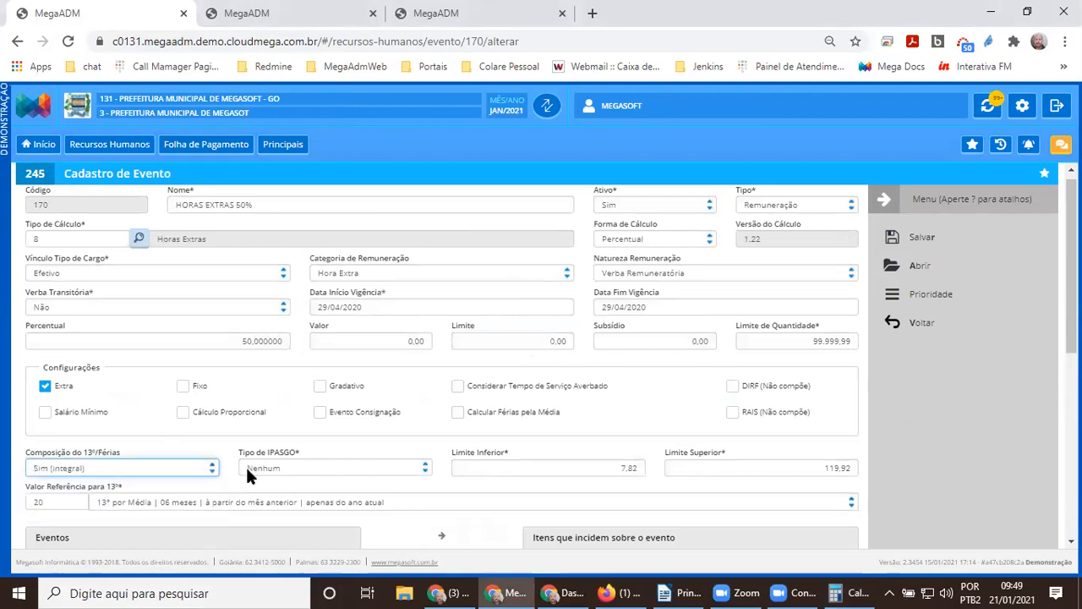
# - Enable Cálculo Proporcional for the HORAS EXTRAS 50% event, save it and return to the financial movement
pyautogui.click(183, 412)
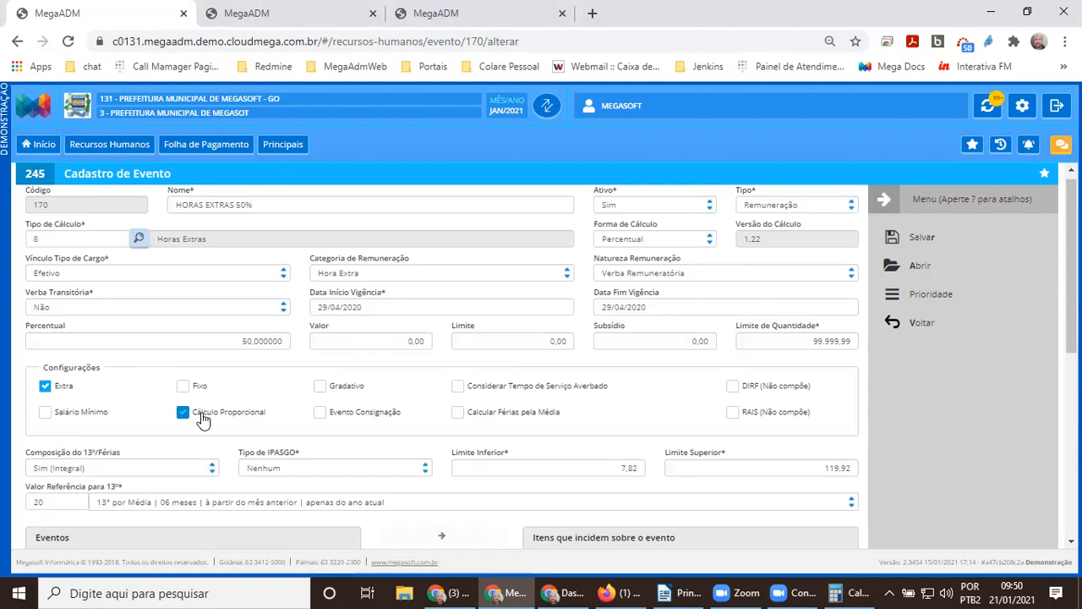
pyautogui.click(899, 238)
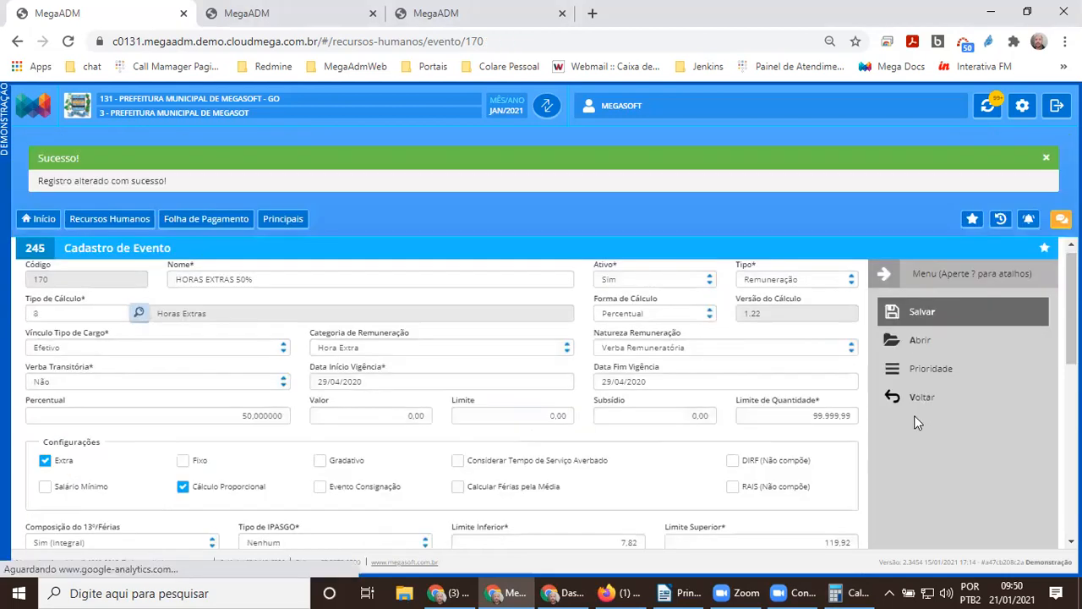
pyautogui.scroll(-1, 913, 507)
pyautogui.click(922, 529)
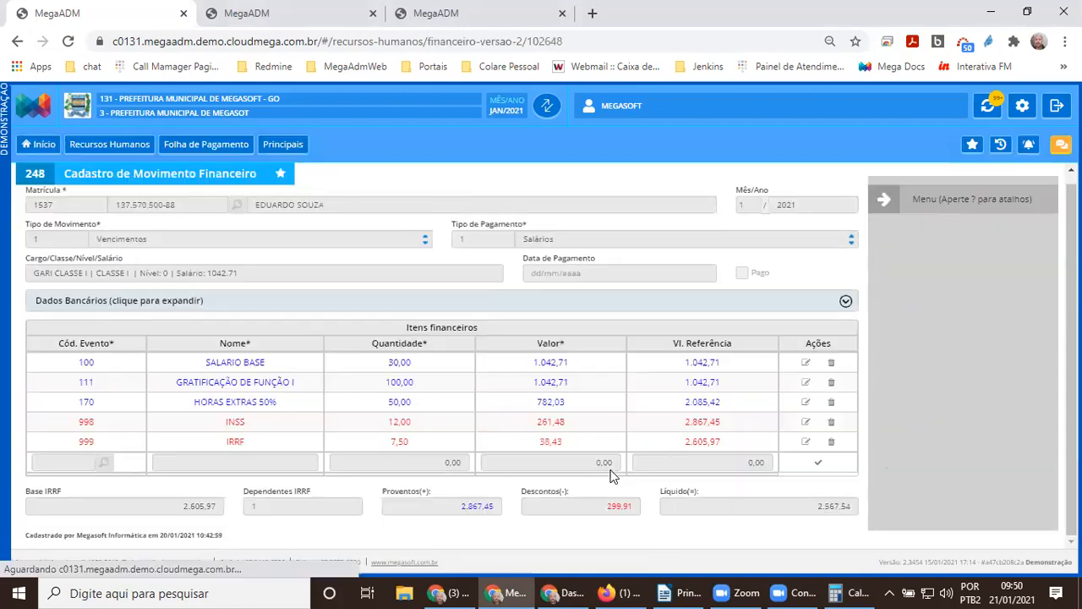
# - In the Windows Calculator, add 782,03, 500 and 350, and divide the sum by 12
pyautogui.click(835, 593)
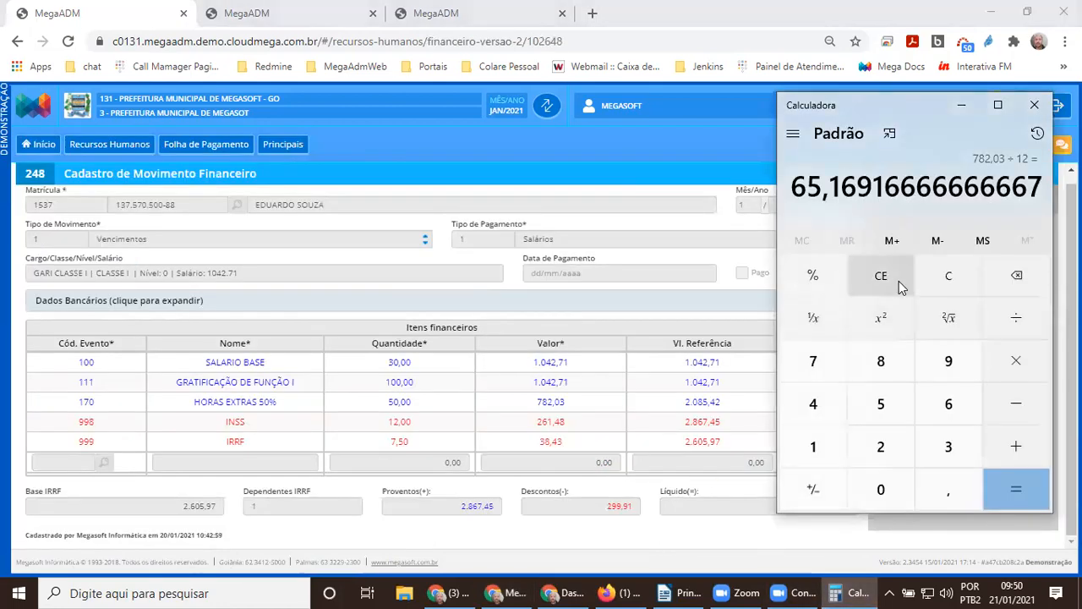
pyautogui.click(933, 291)
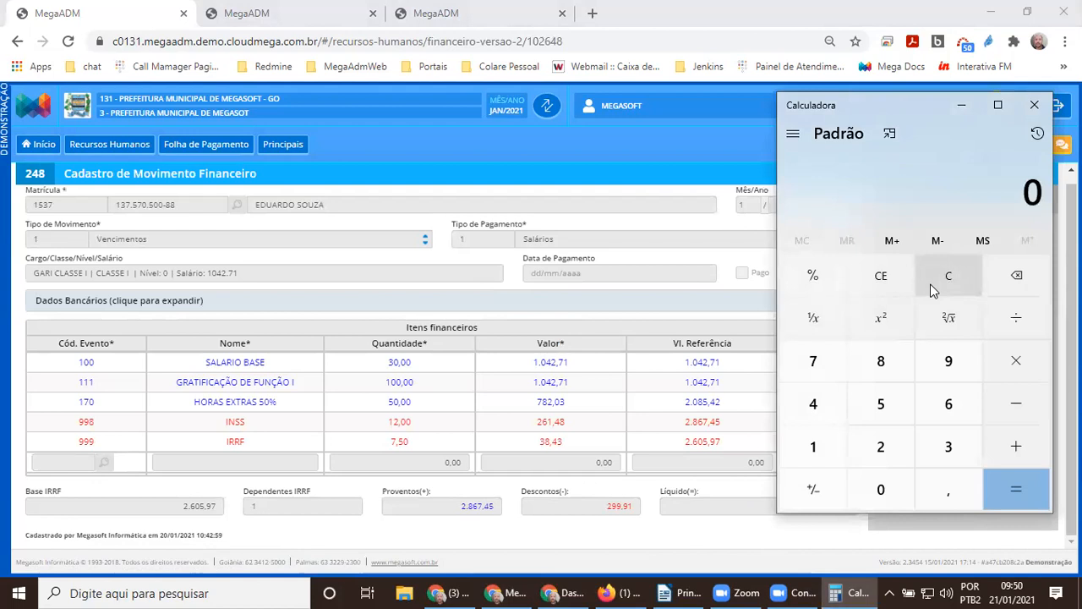
pyautogui.write('782')
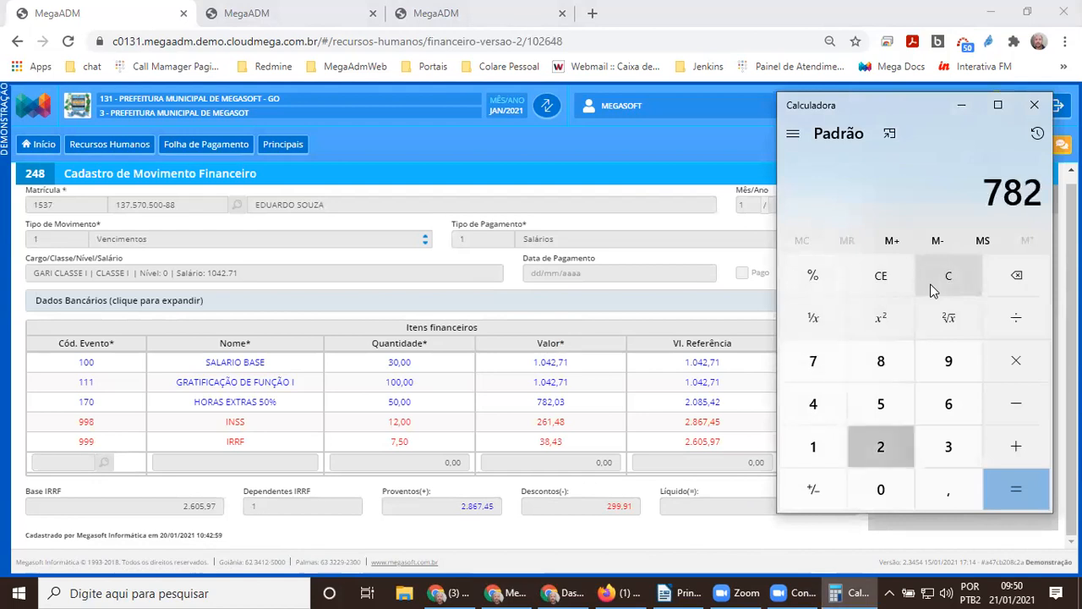
pyautogui.write(',03')
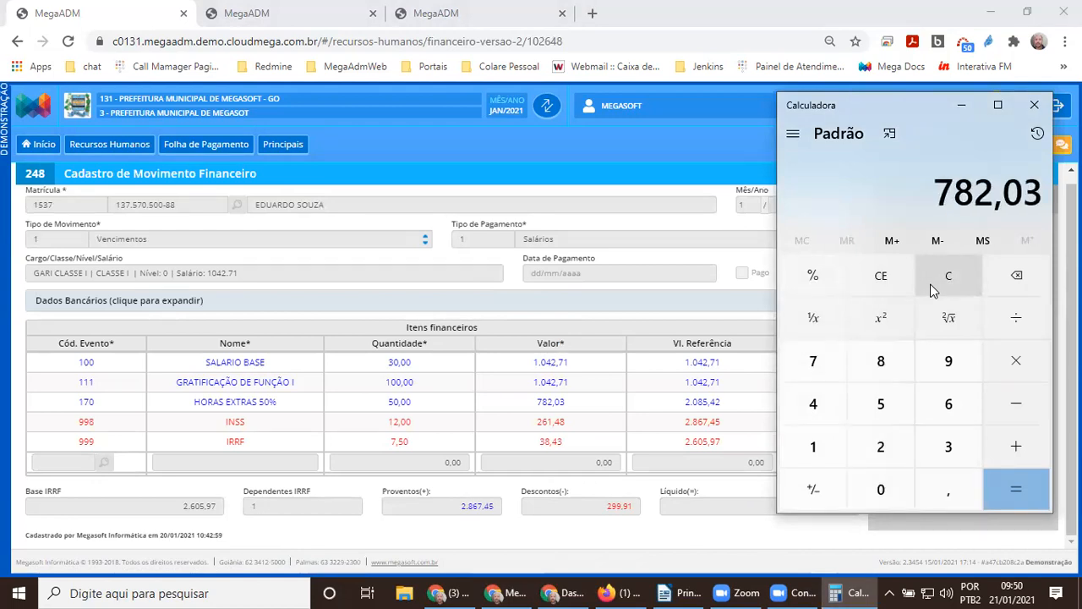
pyautogui.press('+')
pyautogui.write('500')
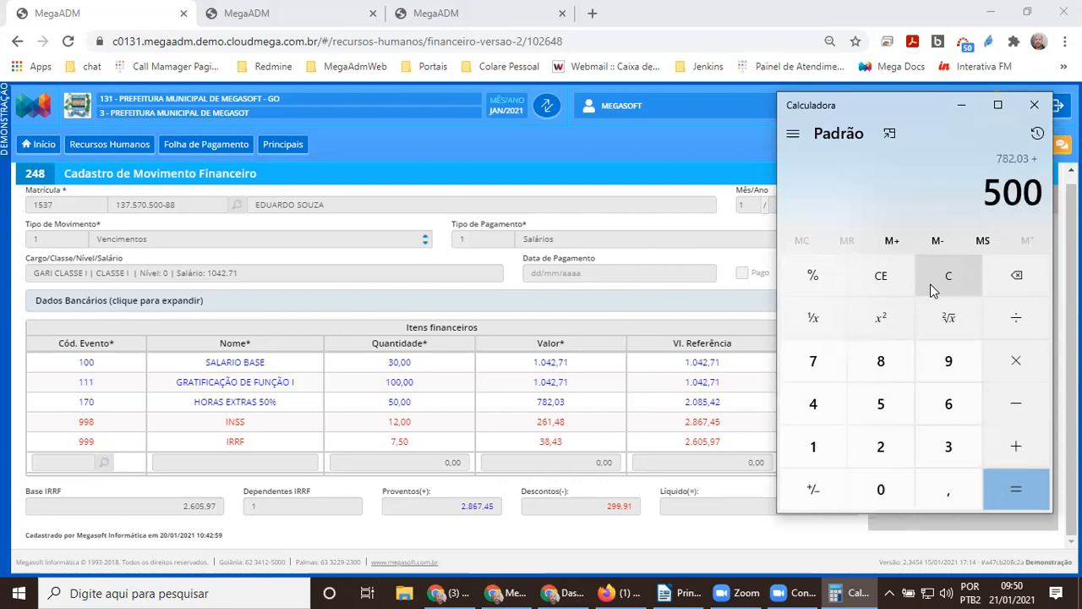
pyautogui.press('Return')
pyautogui.press('+')
pyautogui.write('350')
pyautogui.press('Return')
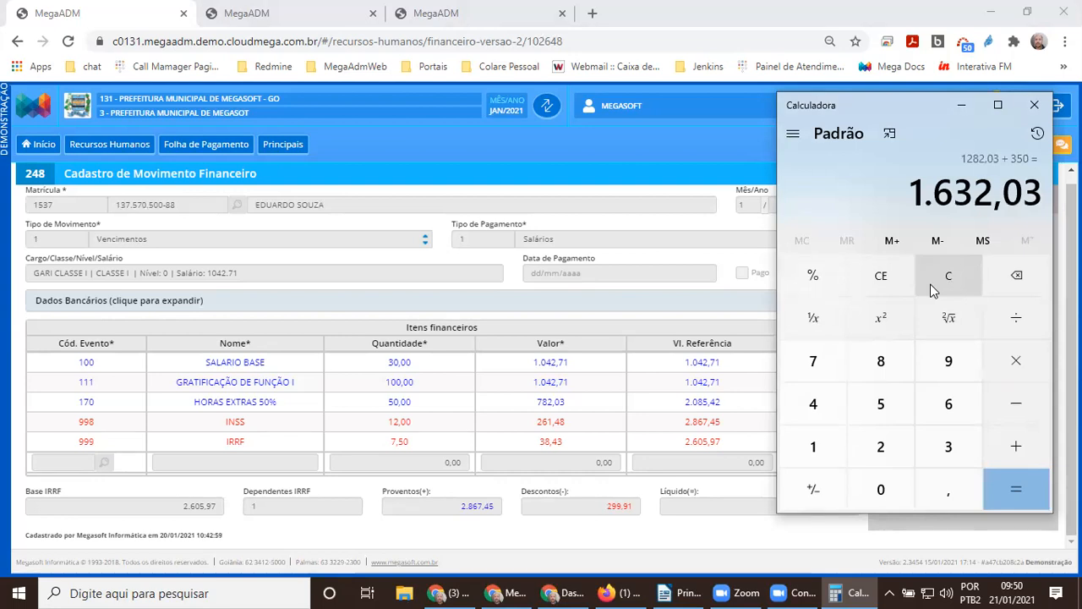
pyautogui.press('/')
pyautogui.write('12')
pyautogui.press('Return')
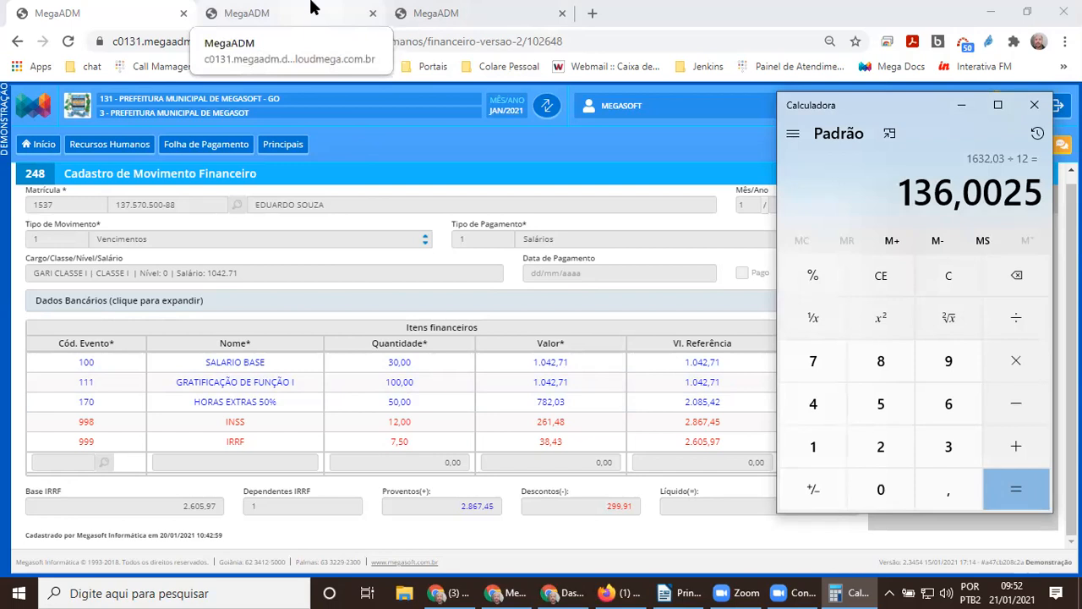
# - Switch to the browser's 13º Salário movement and delete it, confirming the deletion
pyautogui.click(254, 13)
pyautogui.click(944, 405)
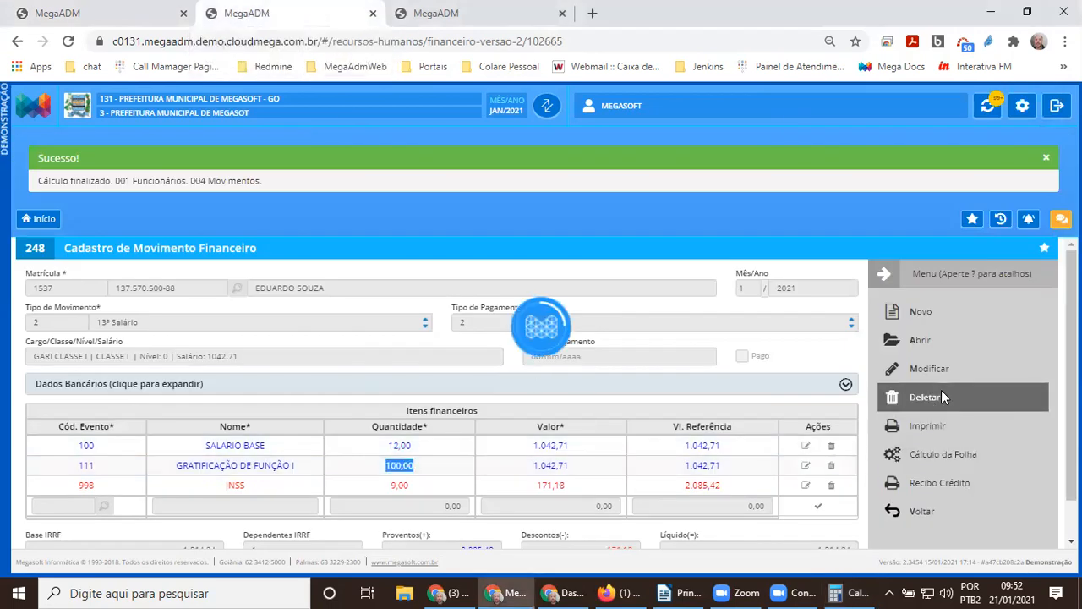
pyautogui.click(690, 255)
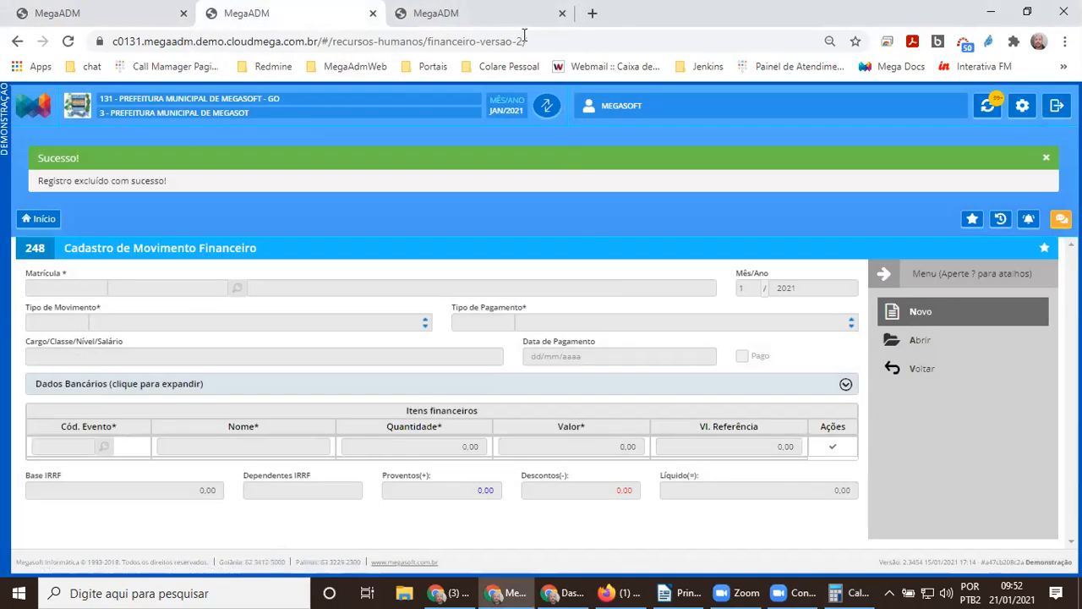
# - Run Lançar 13º again on the Lançamento de 13o. Salário page with the existing options
pyautogui.click(491, 17)
pyautogui.click(529, 356)
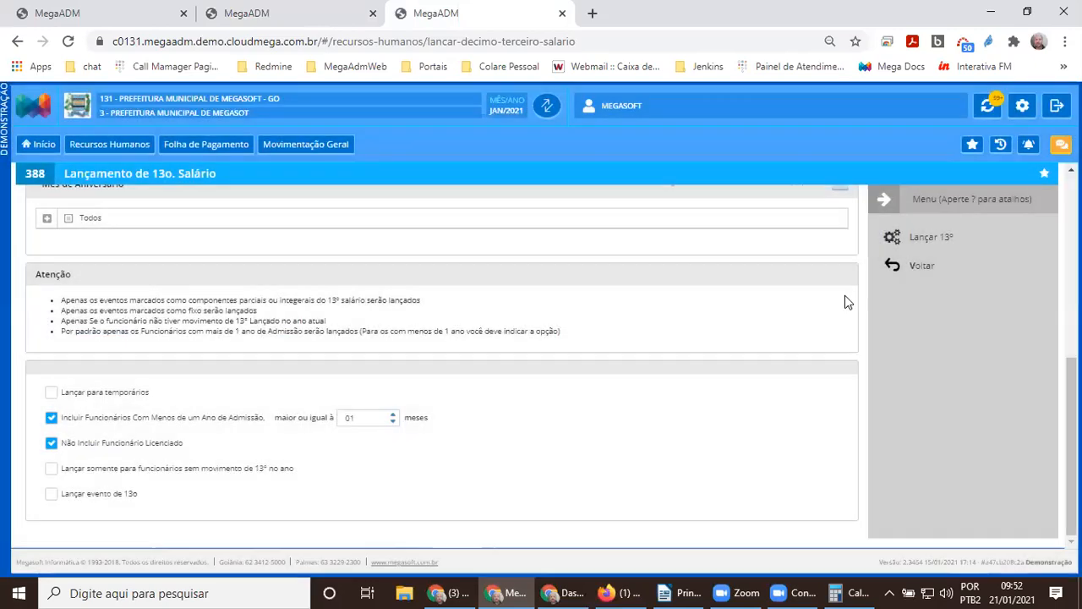
pyautogui.click(922, 239)
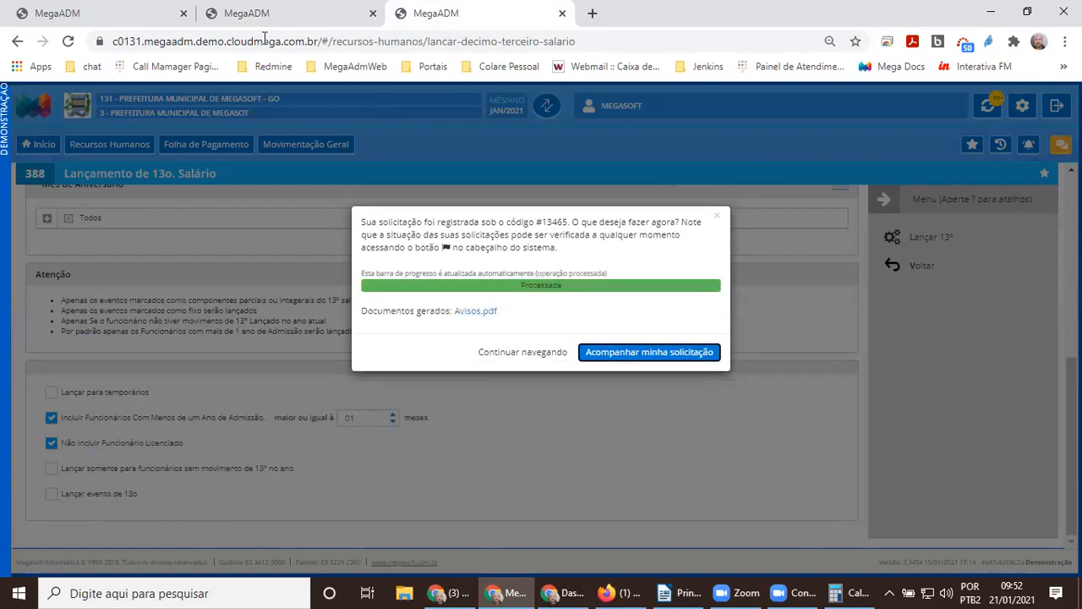
# - Search the financial movements by the employee's registration number and open the new 13º Salário movement
pyautogui.click(287, 11)
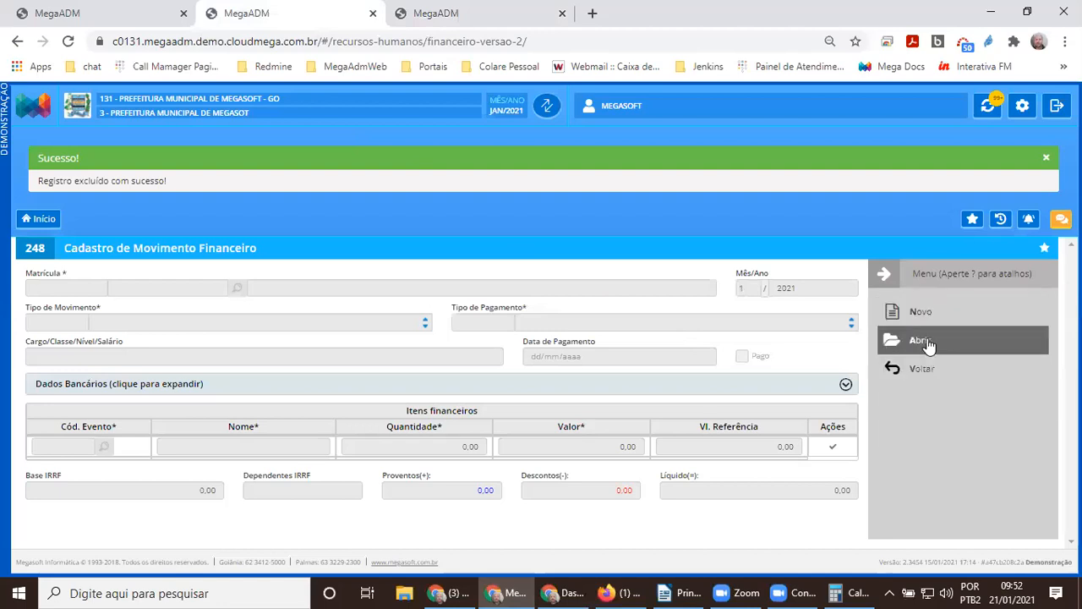
pyautogui.click(921, 341)
pyautogui.click(454, 249)
pyautogui.write('1537')
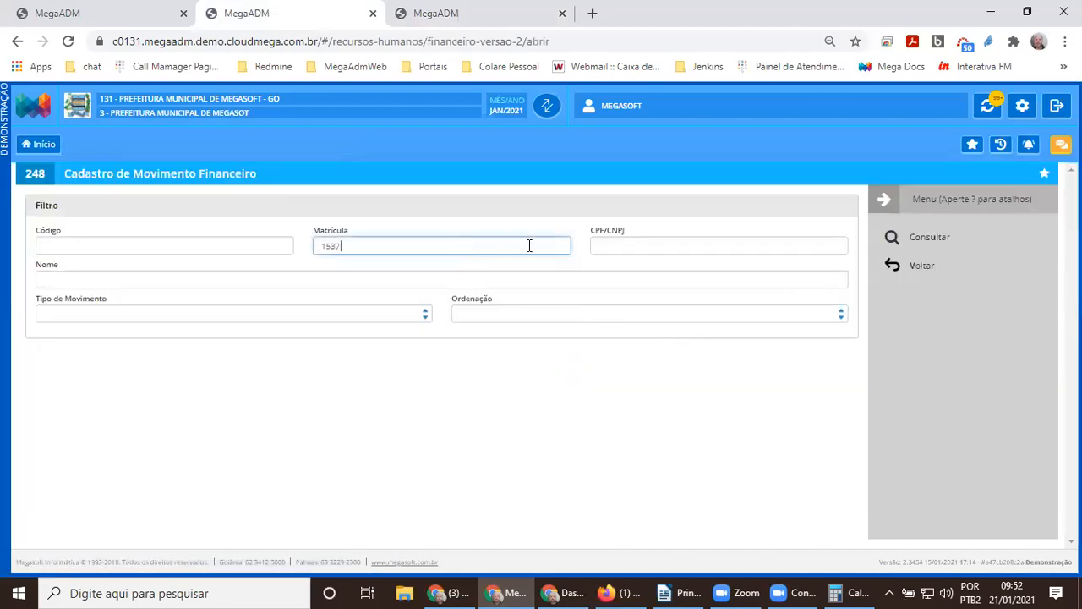
pyautogui.click(930, 240)
pyautogui.click(754, 418)
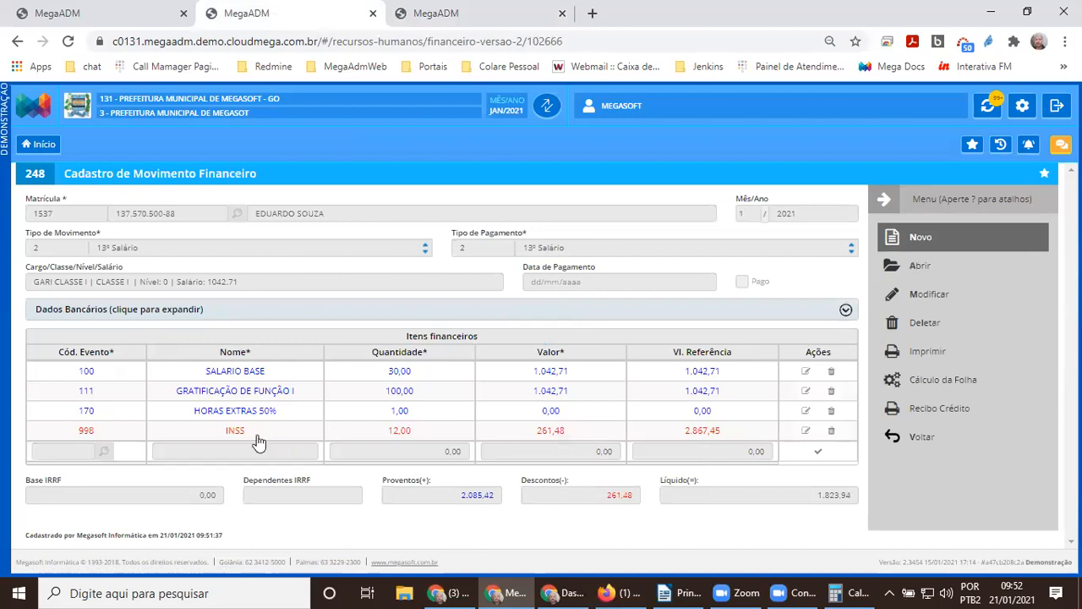
# - Review the salary, gratification and overtime items in the 13º Salário movement, and check the HORAS EXTRAS 50% value in Vencimentos
pyautogui.moveTo(194, 421); pyautogui.dragTo(731, 416)
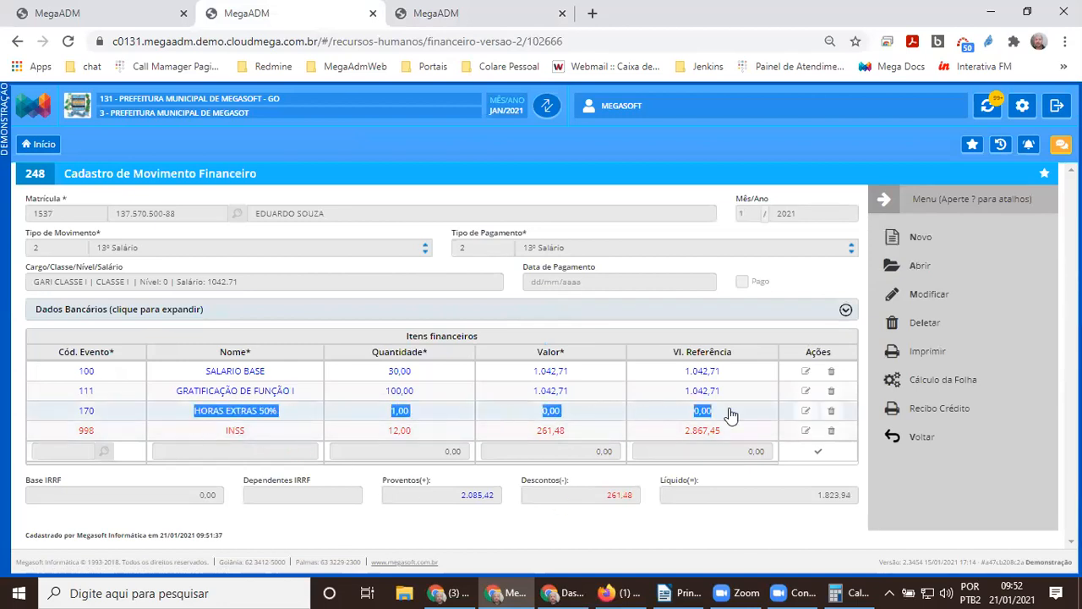
pyautogui.moveTo(205, 372); pyautogui.dragTo(583, 377)
pyautogui.moveTo(174, 391); pyautogui.dragTo(683, 398)
pyautogui.moveTo(193, 415); pyautogui.dragTo(715, 418)
pyautogui.click(141, 15)
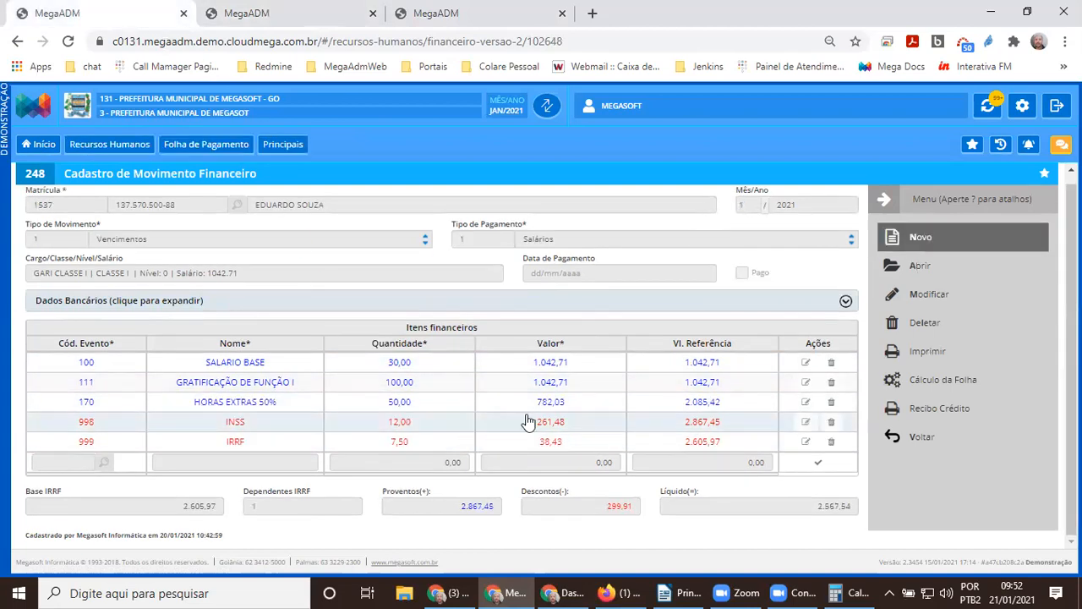
pyautogui.moveTo(536, 405); pyautogui.dragTo(568, 410)
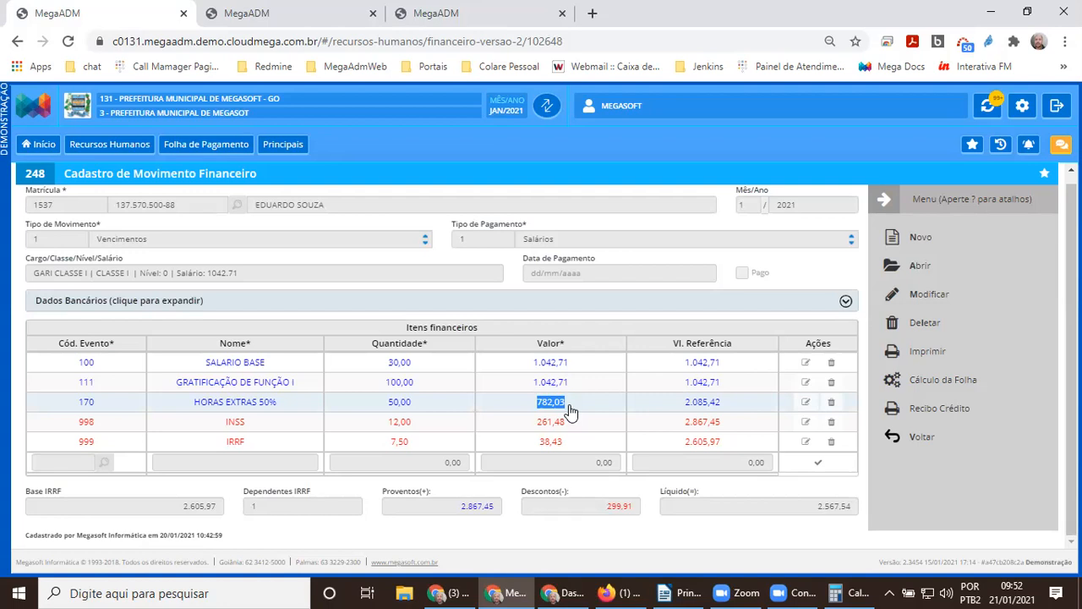
# - Run Cálculo da Folha on the 13º Salário movement and dismiss the value comparison
pyautogui.click(311, 13)
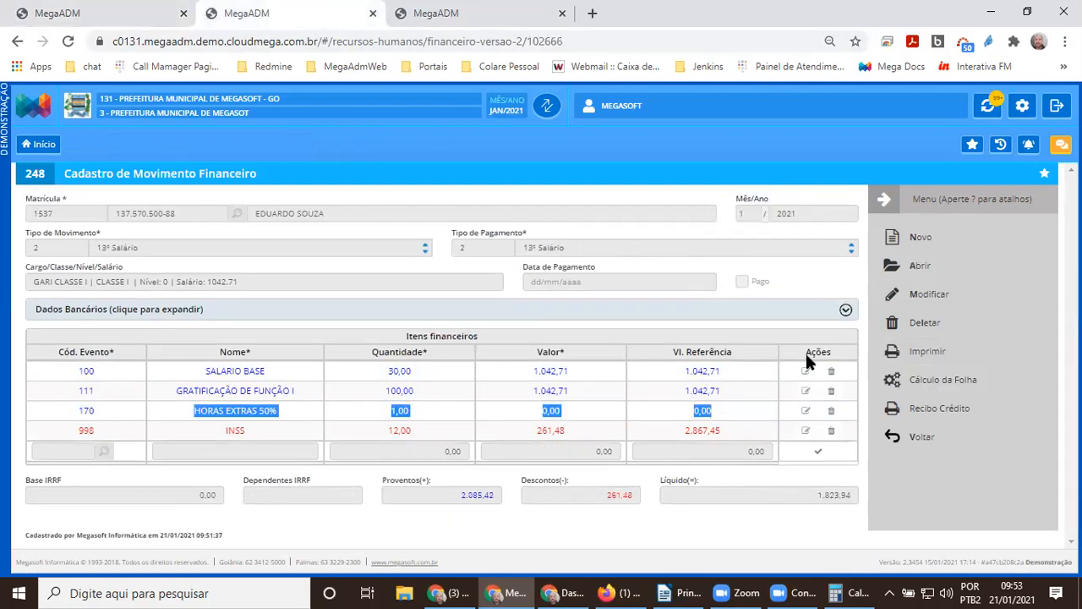
pyautogui.click(937, 378)
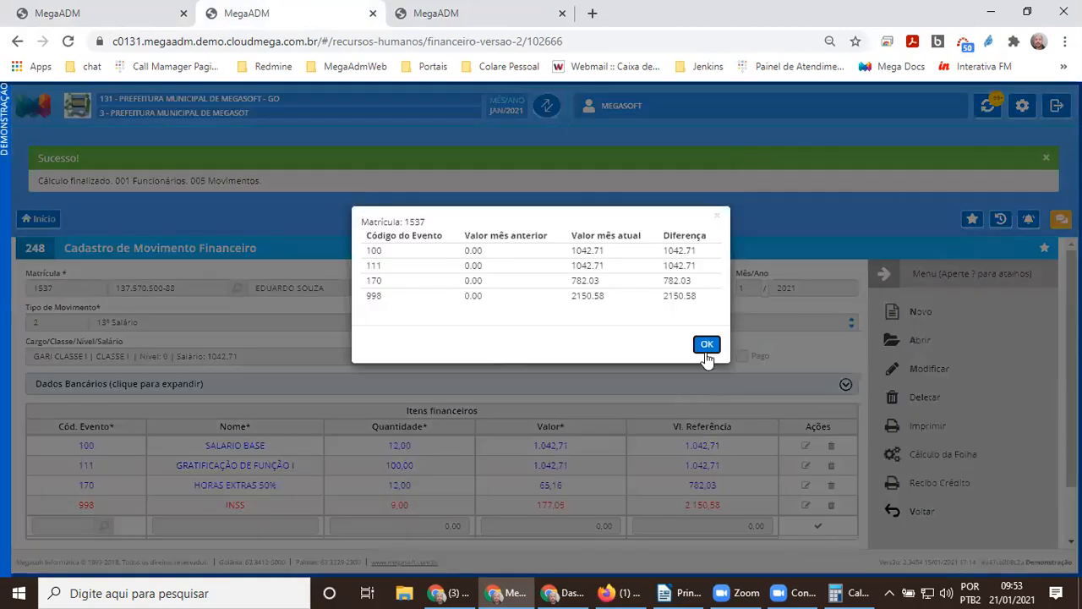
pyautogui.click(705, 343)
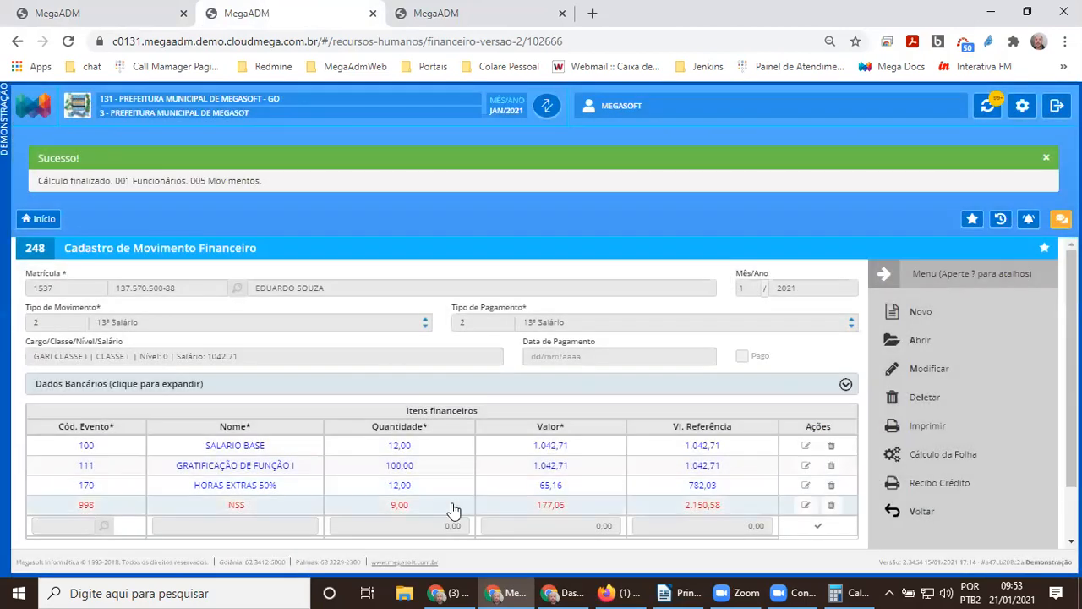
# - Compare the HORAS EXTRAS 50% value in Vencimentos with its quantity and value in the calculated 13º Salário movement
pyautogui.click(101, 12)
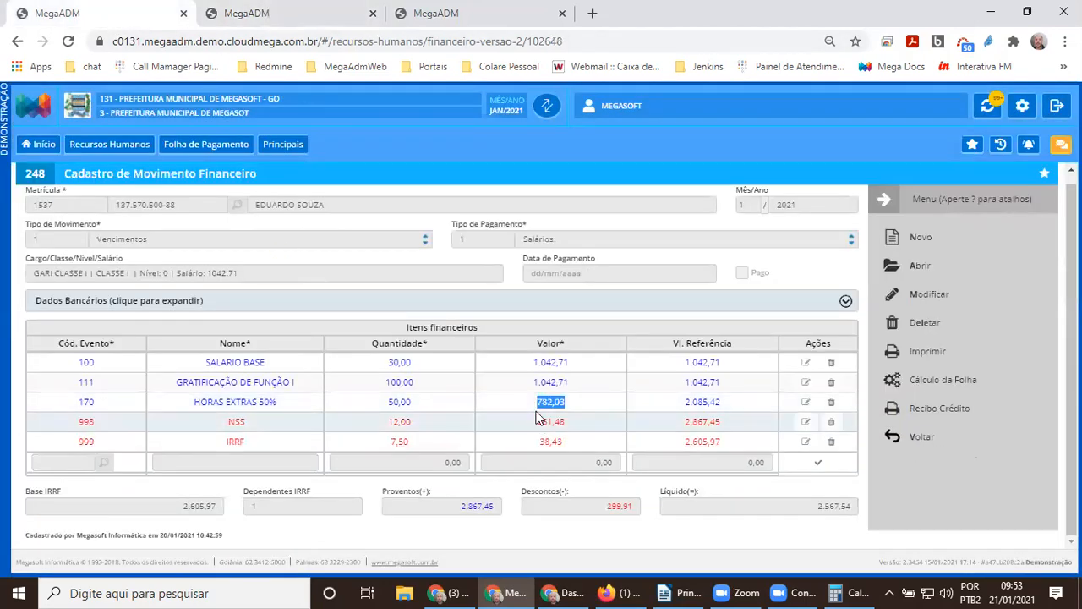
pyautogui.click(315, 19)
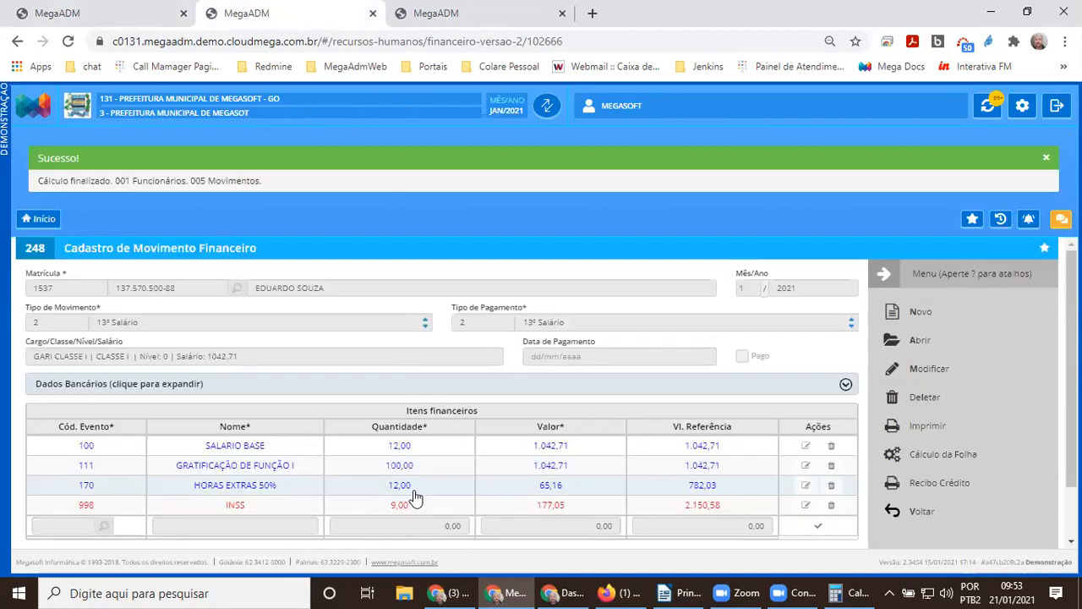
pyautogui.moveTo(389, 487); pyautogui.dragTo(412, 495)
pyautogui.moveTo(538, 493); pyautogui.dragTo(567, 497)
# - Clear the Windows Calculator and divide the Vencimentos overtime value 782,03 by 12 to check the 13th-salary average
pyautogui.click(849, 592)
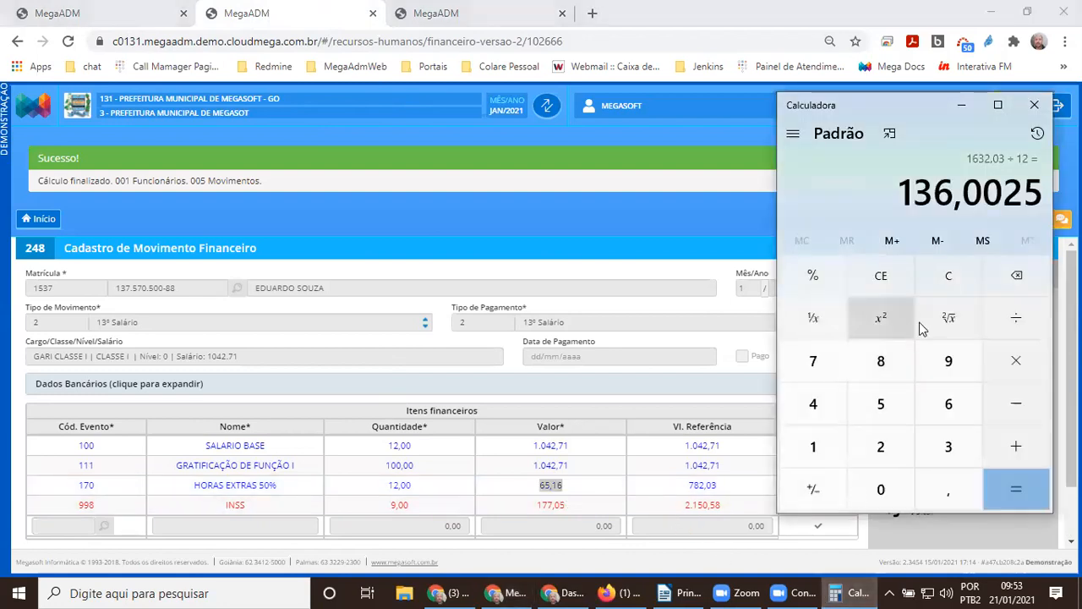
pyautogui.click(941, 288)
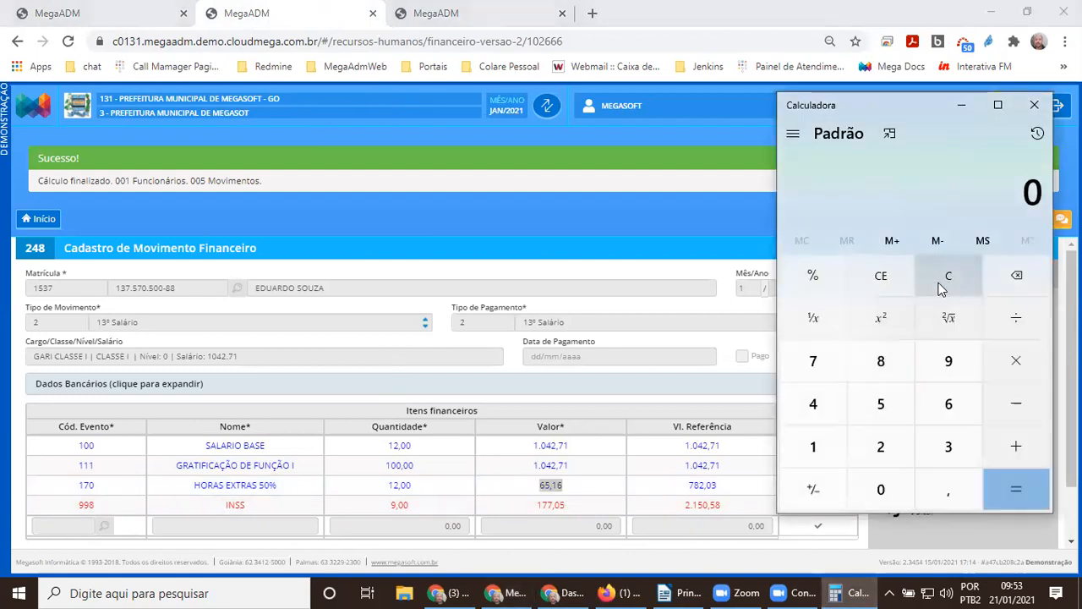
pyautogui.click(161, 12)
pyautogui.click(836, 593)
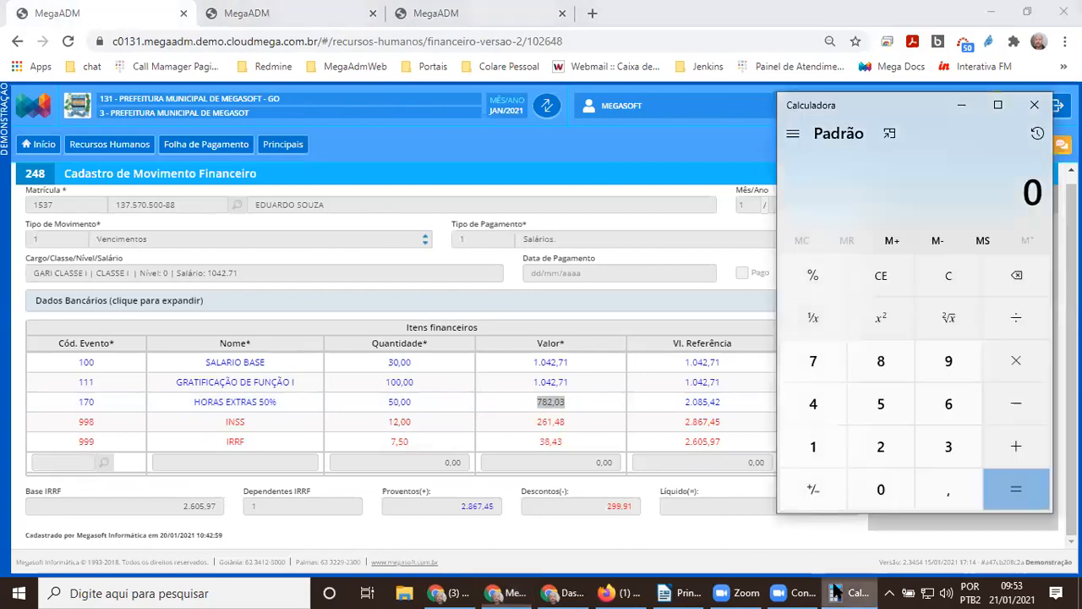
pyautogui.write('782')
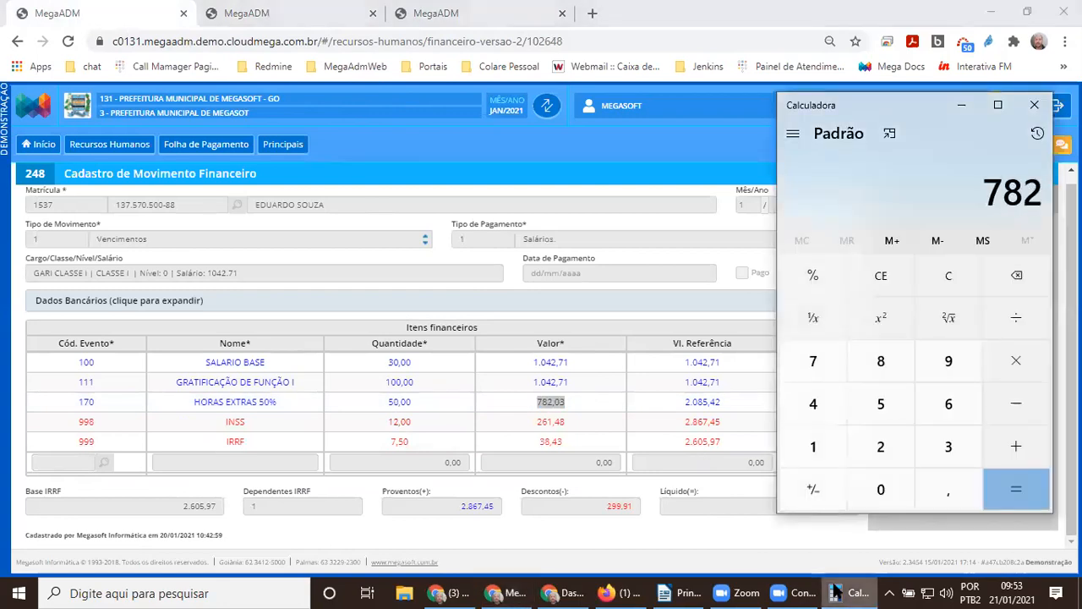
pyautogui.write(',03 + 12')
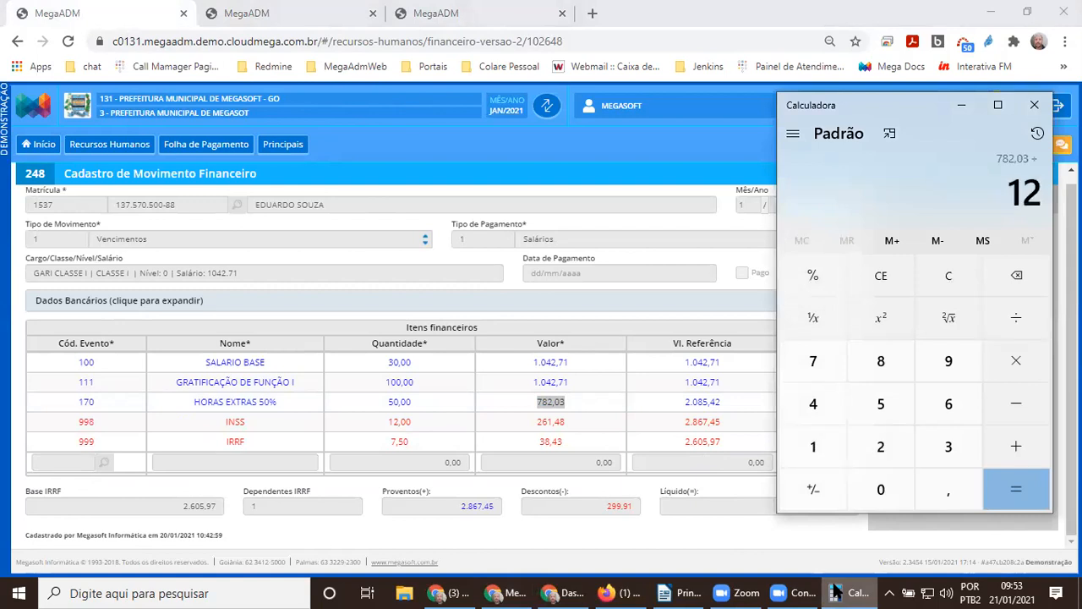
pyautogui.press('Return')
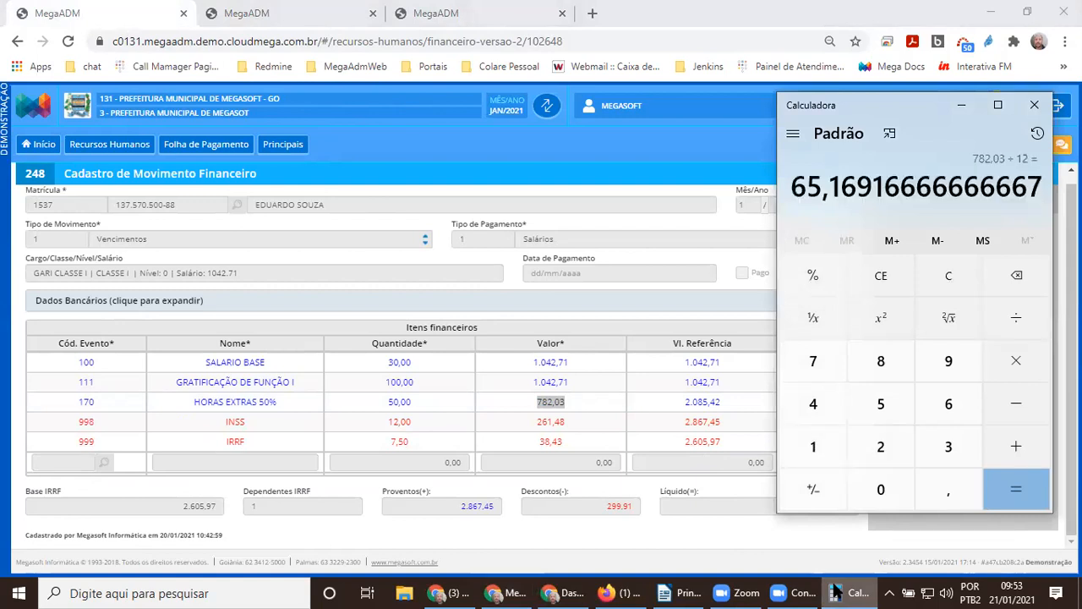
# - Open the HORAS EXTRAS 50% event from the 13º Salário movement, check its 13th-salary settings, and return to the movement
pyautogui.click(292, 20)
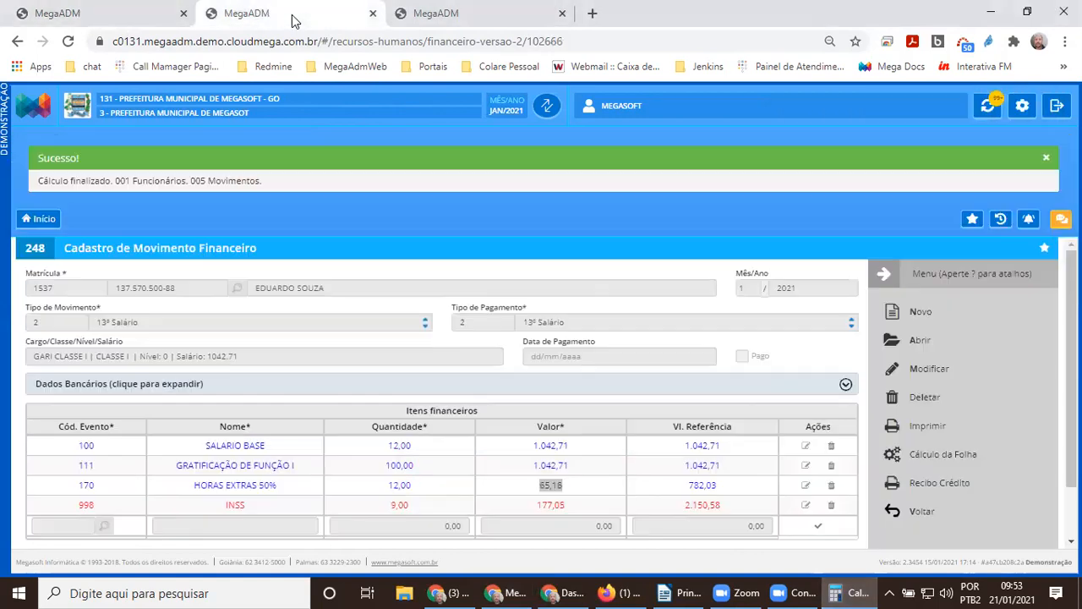
pyautogui.click(562, 490)
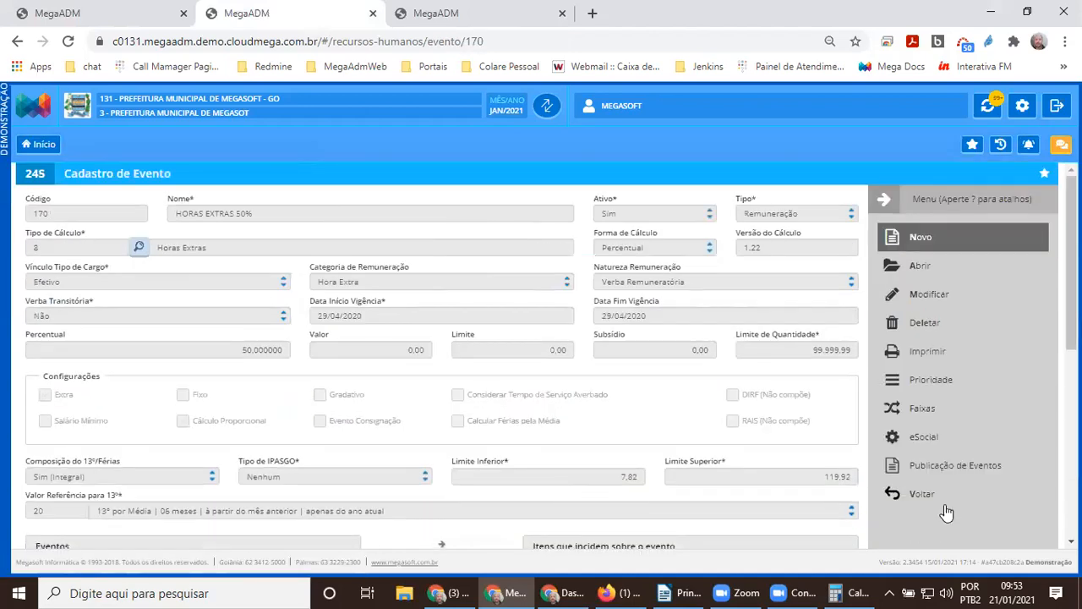
pyautogui.click(919, 521)
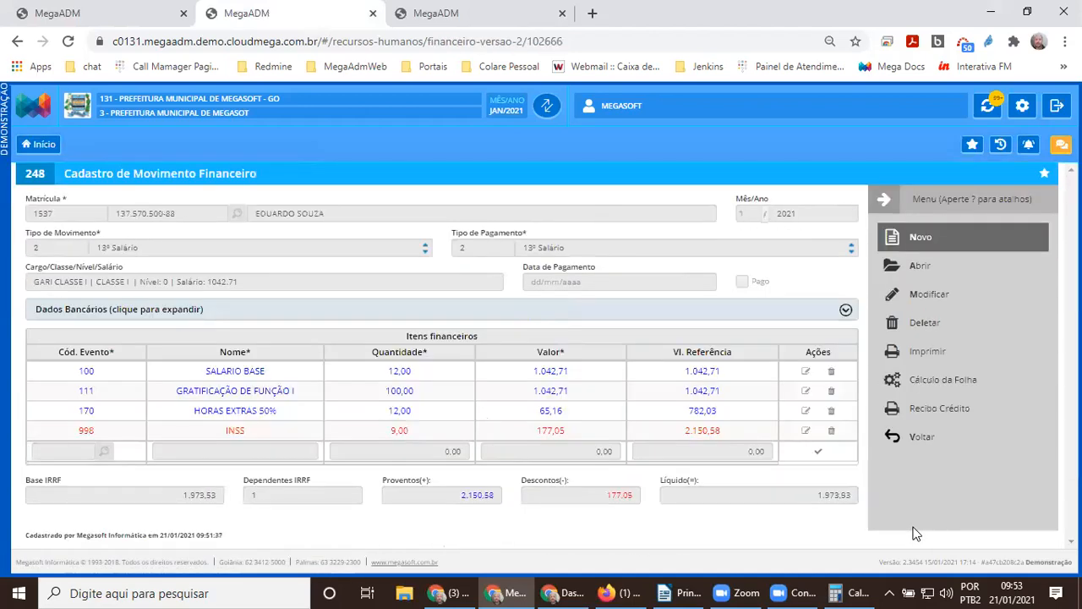
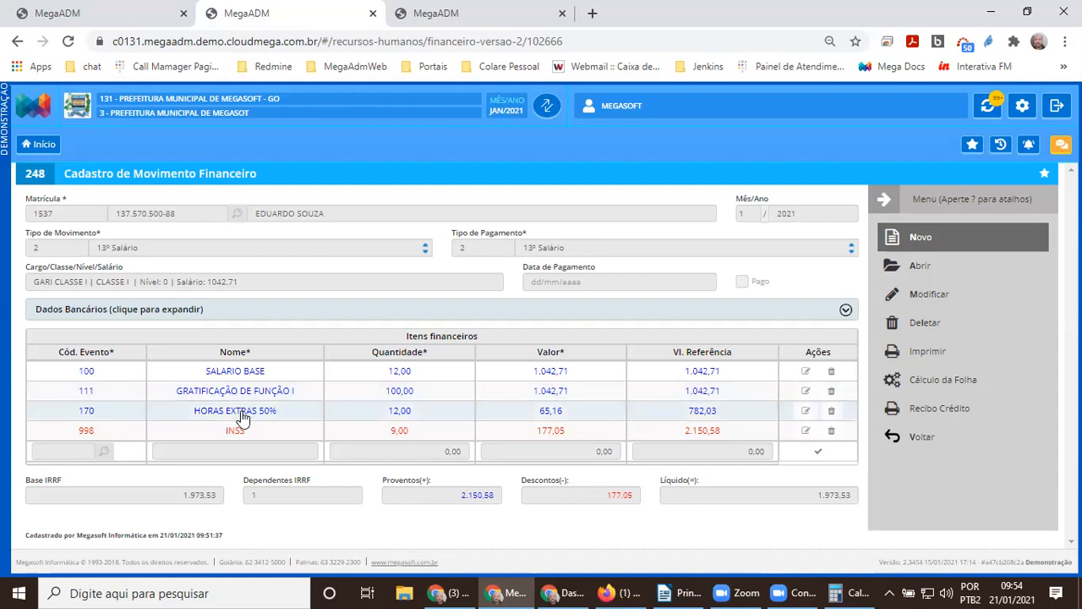
pyautogui.doubleClick(243, 415)
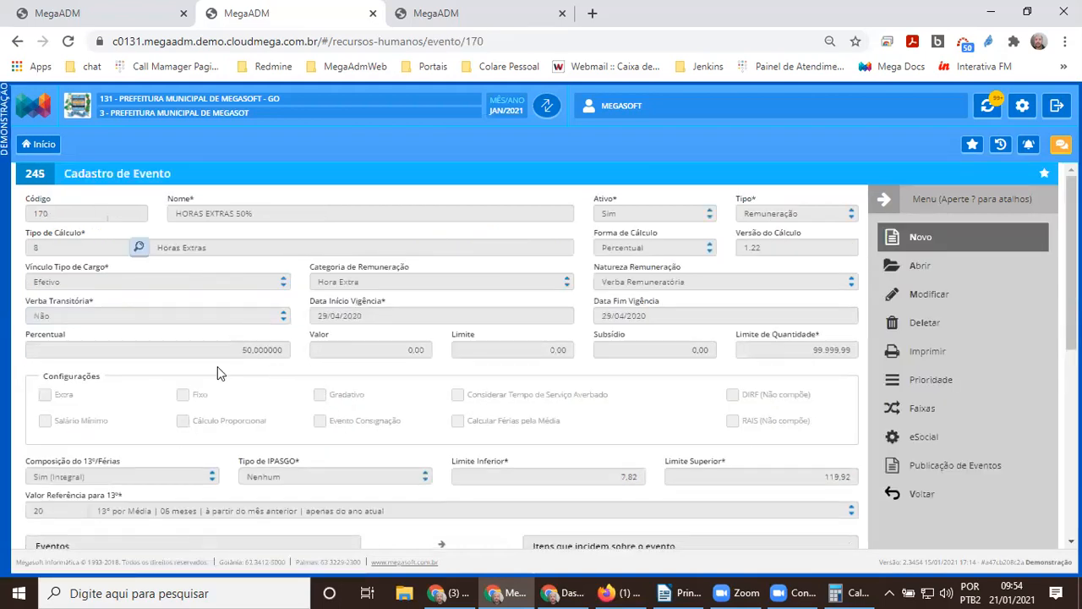
pyautogui.moveTo(125, 464); pyautogui.dragTo(133, 444)
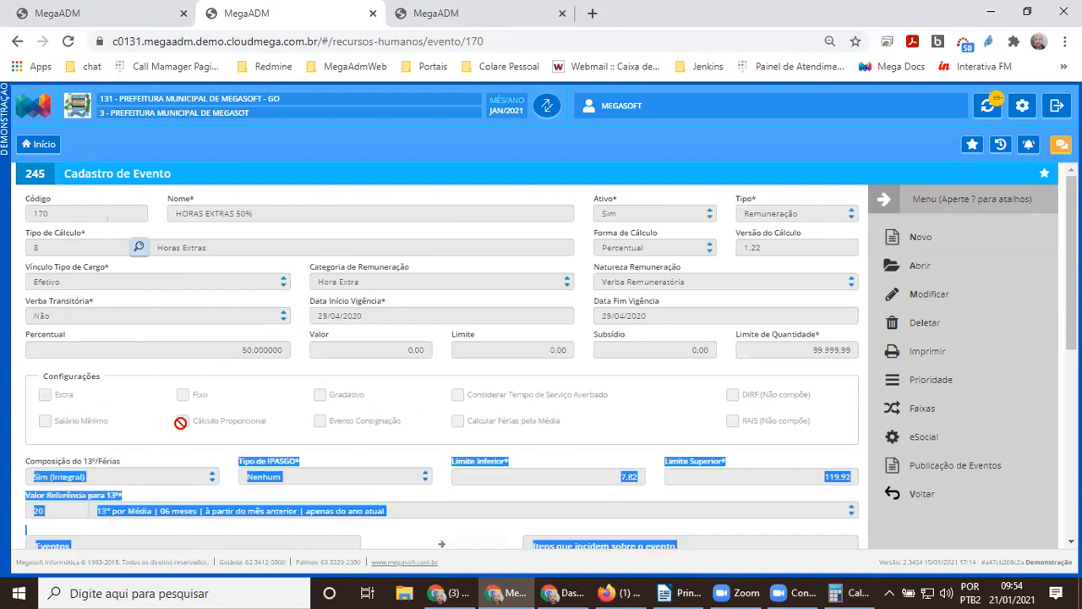
pyautogui.click(154, 421)
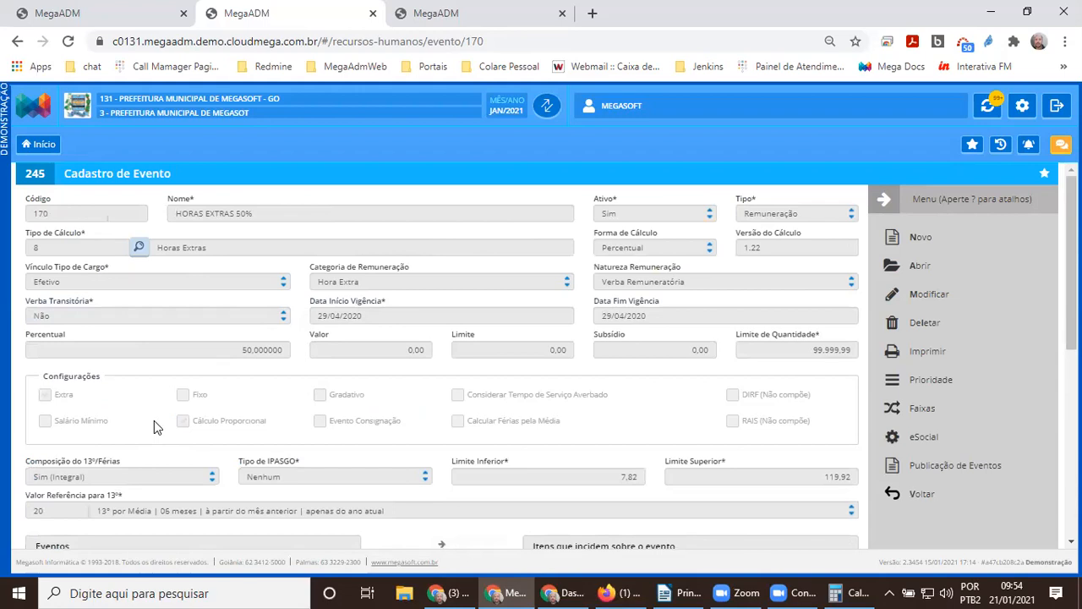
pyautogui.click(923, 499)
# - Review the HORAS EXTRAS 50% value and compare its quantity with the SALARIO BASE quantity in the 13º Salário movement
pyautogui.doubleClick(565, 416)
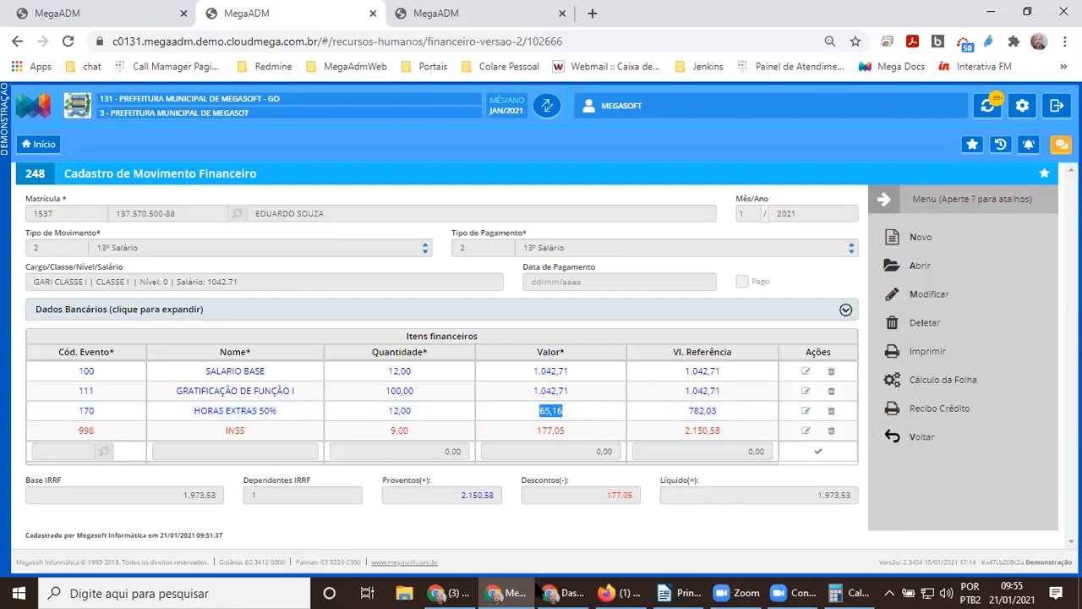
pyautogui.click(538, 590)
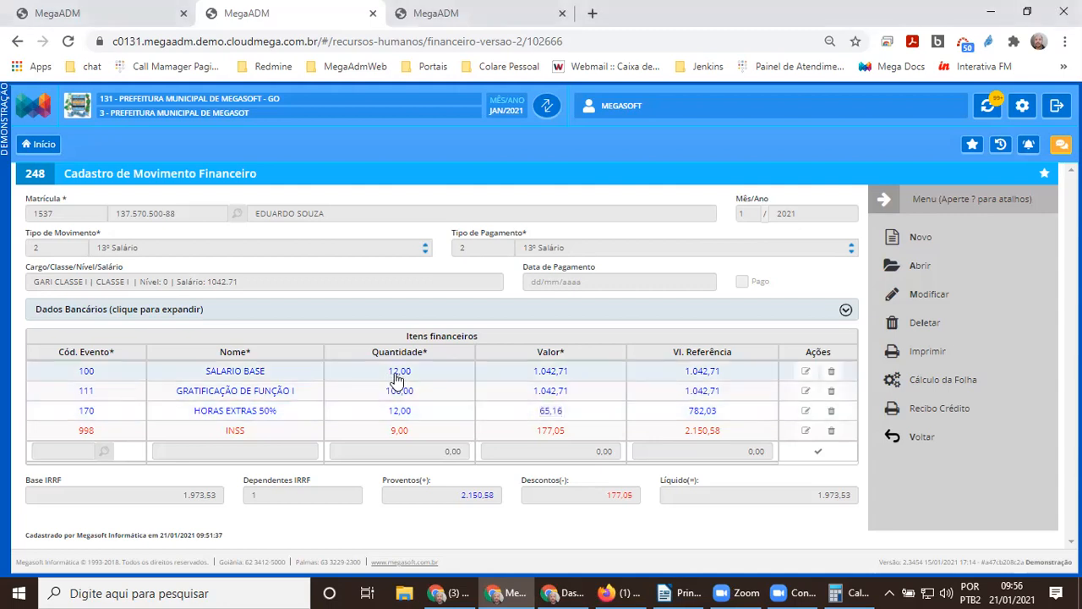
pyautogui.moveTo(389, 374); pyautogui.dragTo(412, 381)
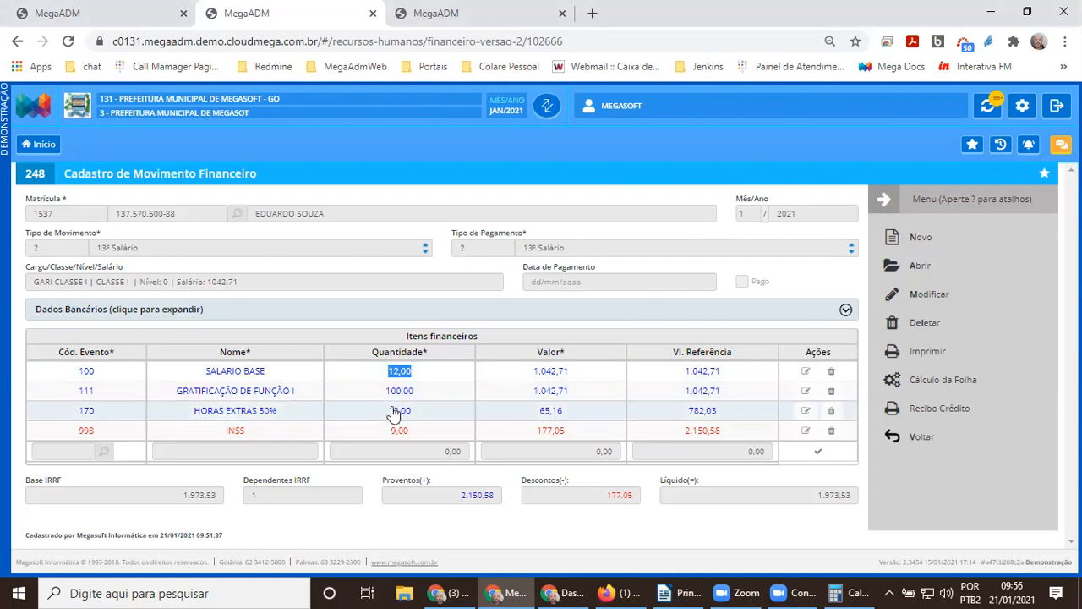
pyautogui.moveTo(389, 412); pyautogui.dragTo(593, 421)
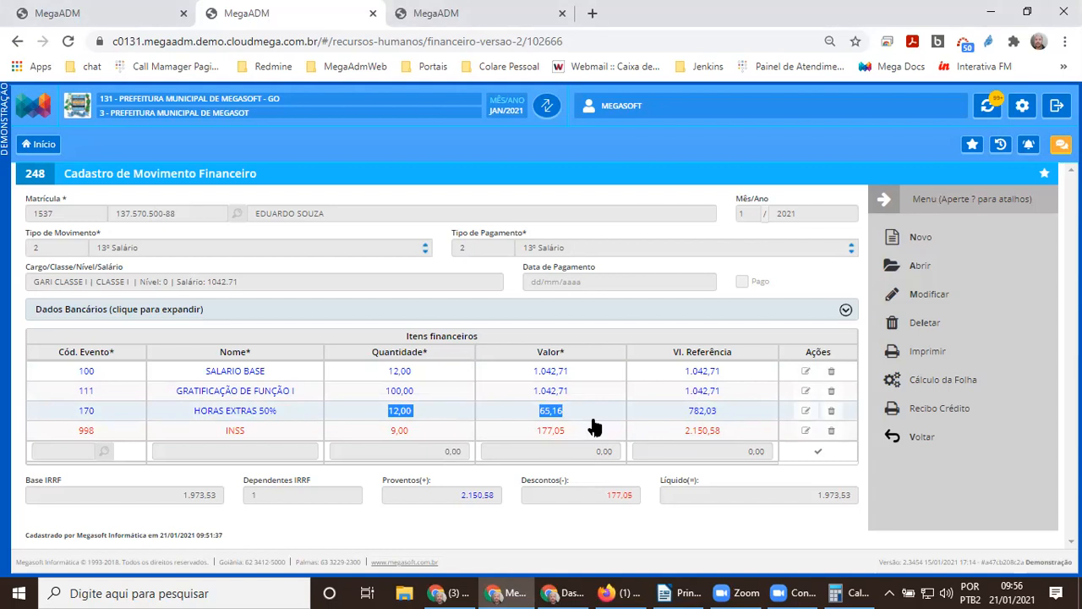
# - From the HORAS EXTRAS 50% event, search the event register for names containing 13 and open event 203, 13º SALARIO
pyautogui.click(452, 414)
pyautogui.doubleClick(452, 414)
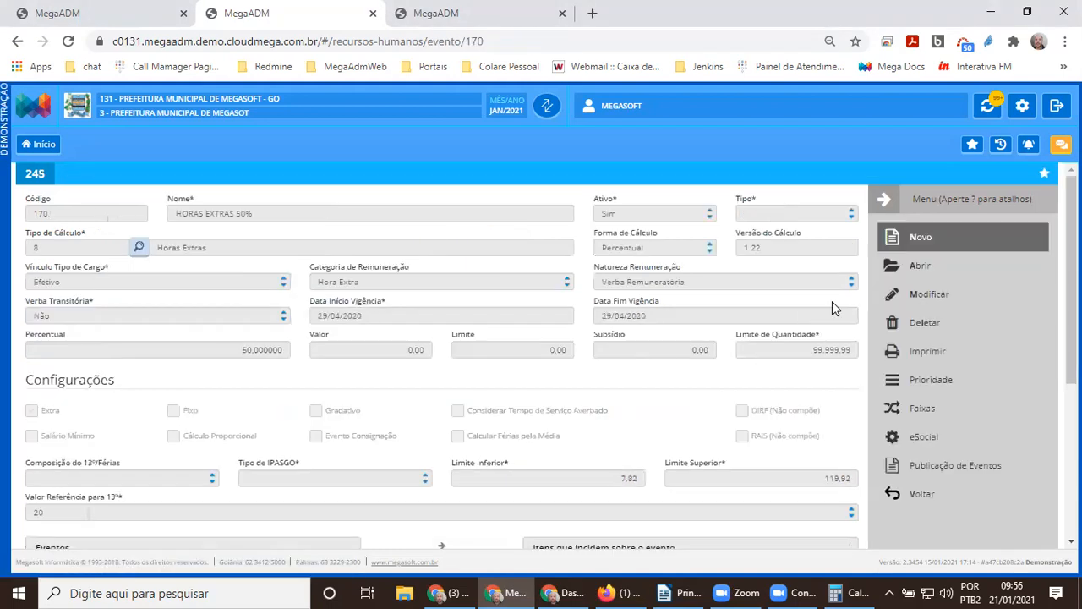
pyautogui.press('a')
pyautogui.click(374, 244)
pyautogui.write('13')
pyautogui.press('Return')
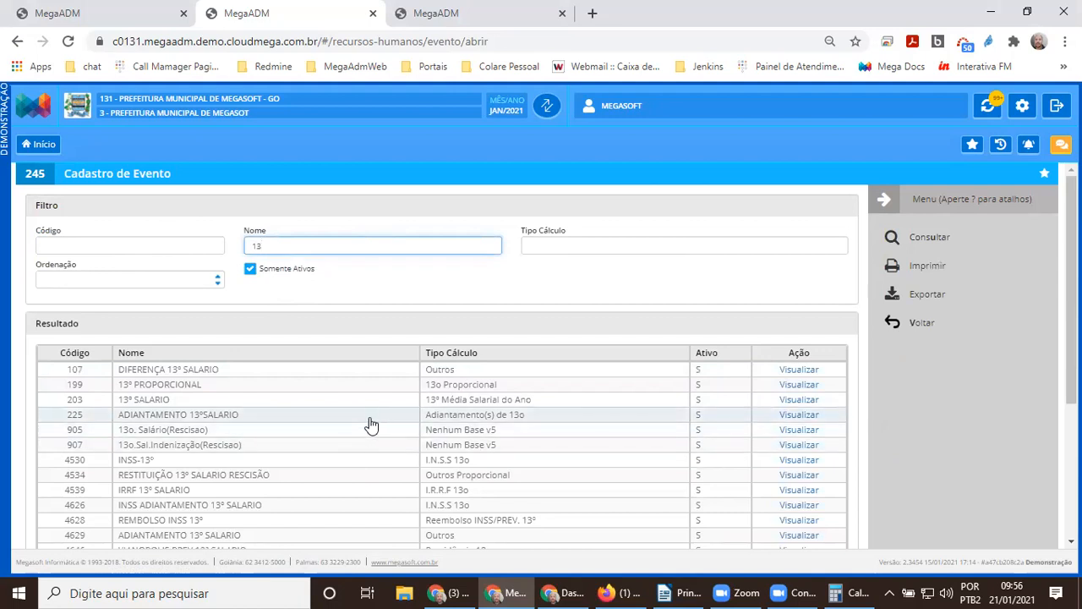
pyautogui.doubleClick(152, 399)
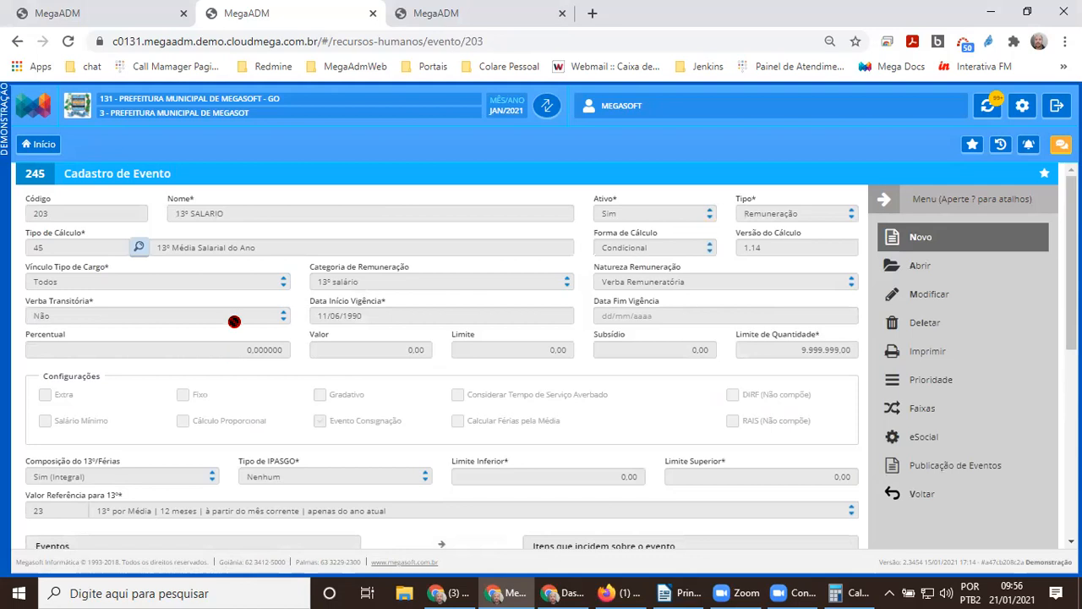
# - Examine the name, calculation type and list of contributing items of the 13º SALARIO event
pyautogui.moveTo(230, 213); pyautogui.dragTo(176, 213)
pyautogui.moveTo(84, 244); pyautogui.dragTo(25, 234)
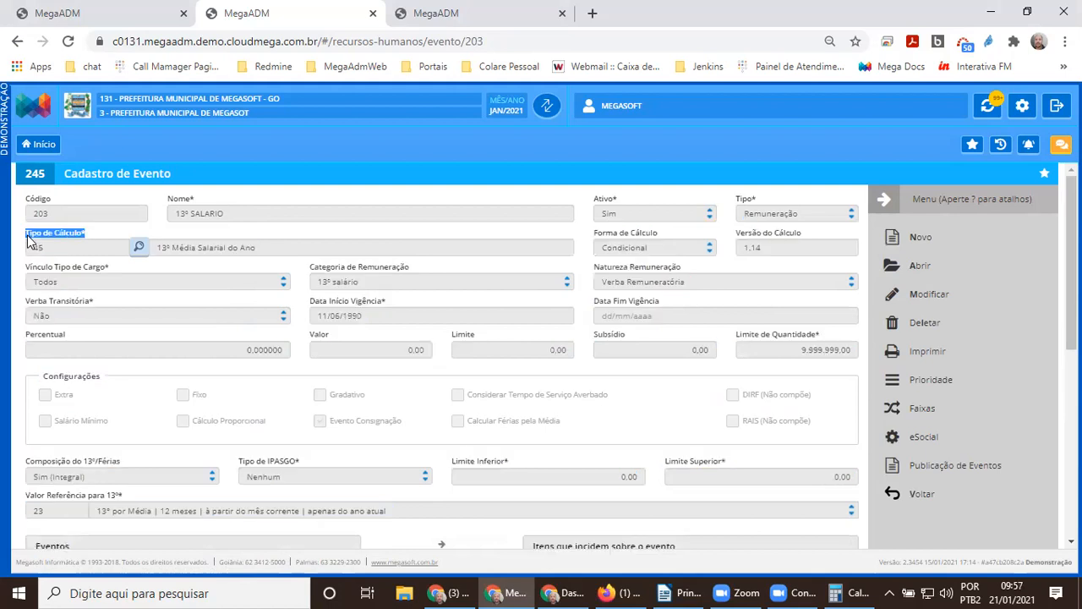
pyautogui.moveTo(223, 251); pyautogui.dragTo(392, 369)
pyautogui.scroll(-4, 392, 369)
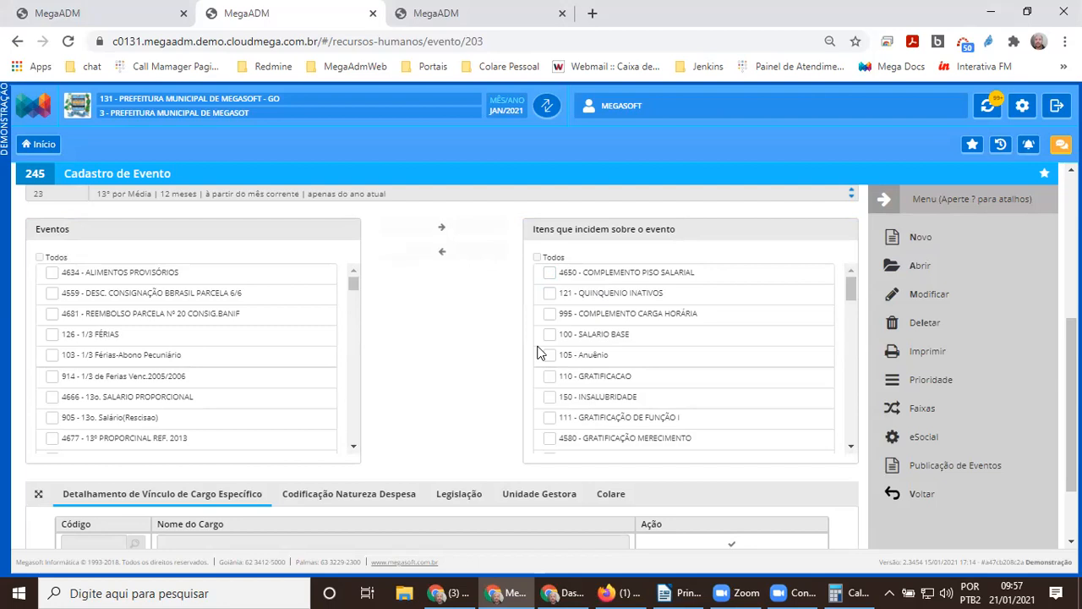
# - Review the salary, gratification and overtime items in the Vencimentos movement and copy the SALARIO BASE name
pyautogui.click(127, 17)
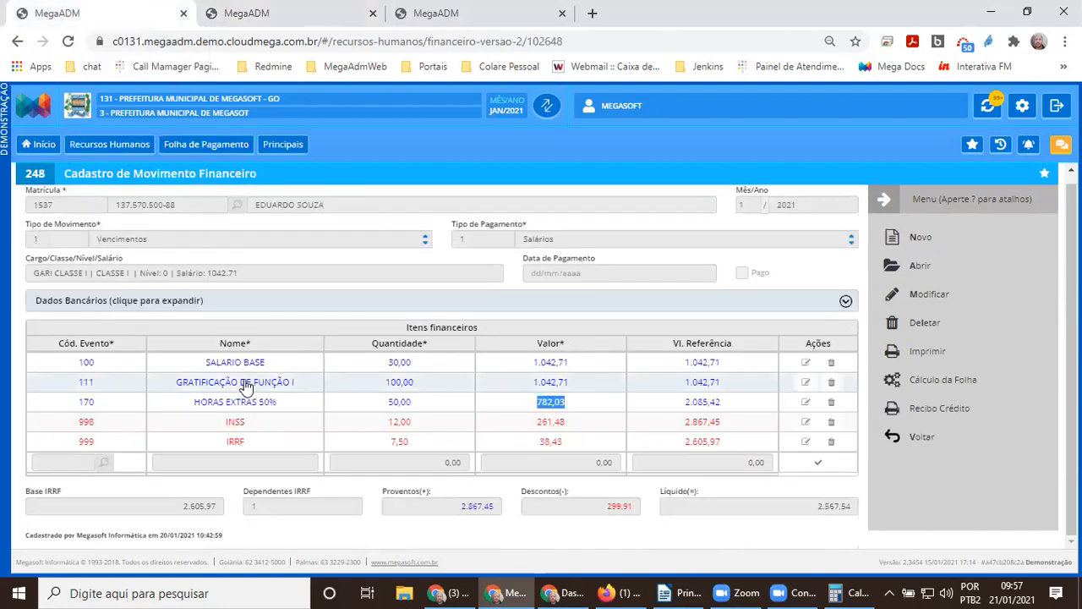
pyautogui.moveTo(206, 365); pyautogui.dragTo(279, 365)
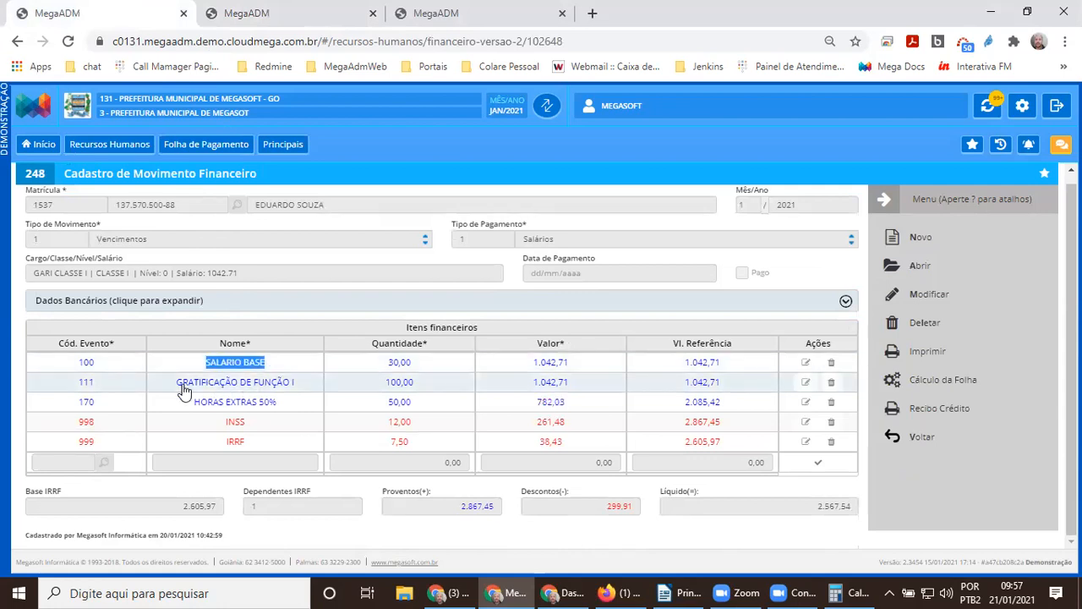
pyautogui.moveTo(179, 383); pyautogui.dragTo(255, 385)
pyautogui.moveTo(189, 404); pyautogui.dragTo(285, 413)
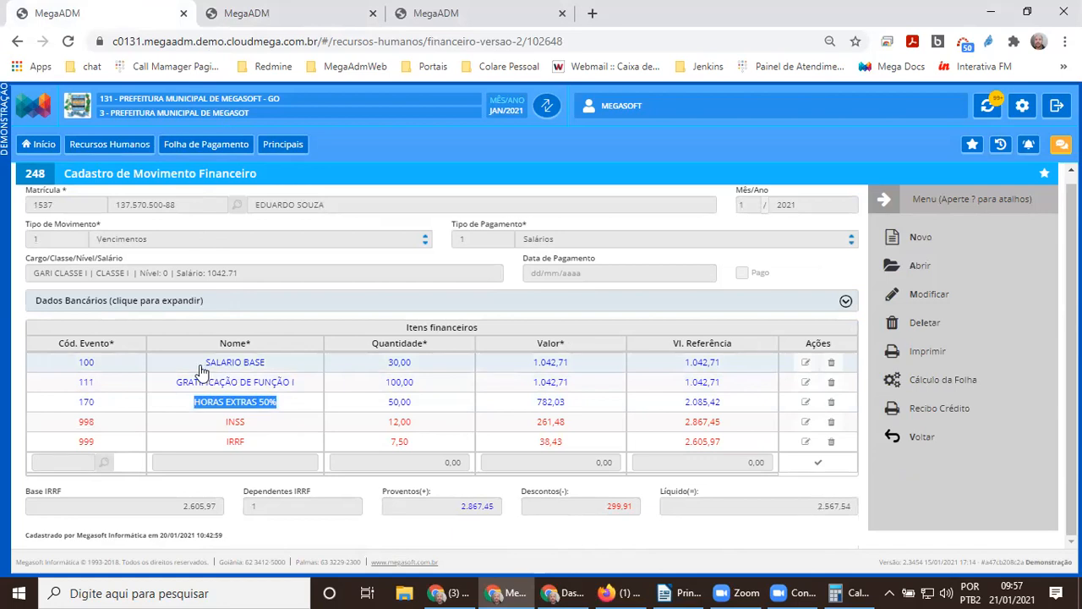
pyautogui.moveTo(201, 372); pyautogui.dragTo(279, 379)
# - Edit the 13º SALARIO event and remove all of its Itens que incidem sobre o evento
pyautogui.click(282, 13)
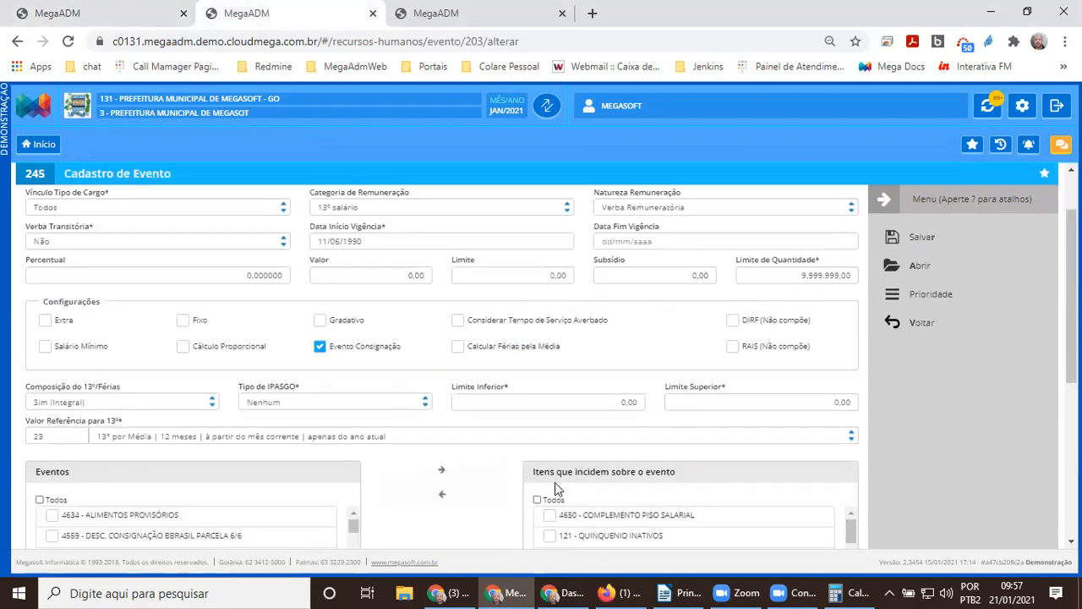
pyautogui.click(538, 501)
pyautogui.click(444, 498)
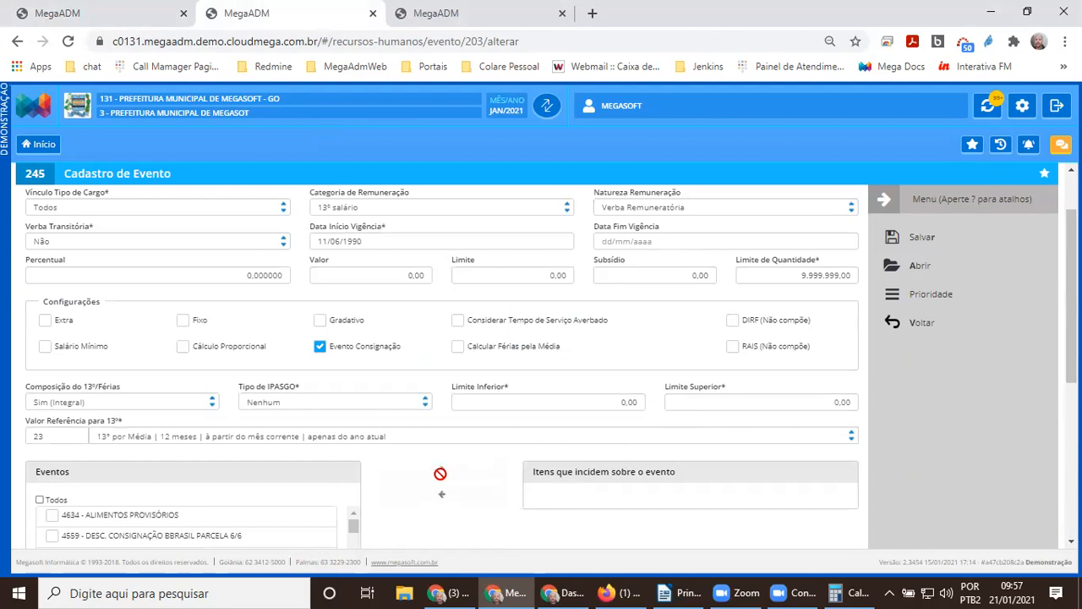
# - Find SALARIO BASE in the list of available events and select it
pyautogui.hotkey('ctrl', 'f')
pyautogui.write('SALARIO BASE')
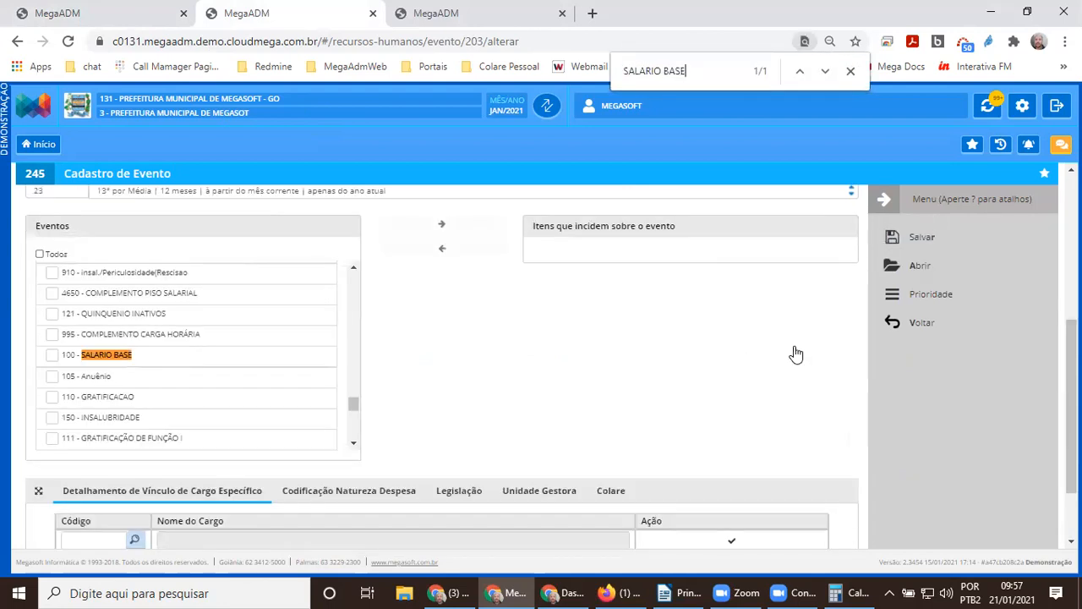
pyautogui.click(52, 355)
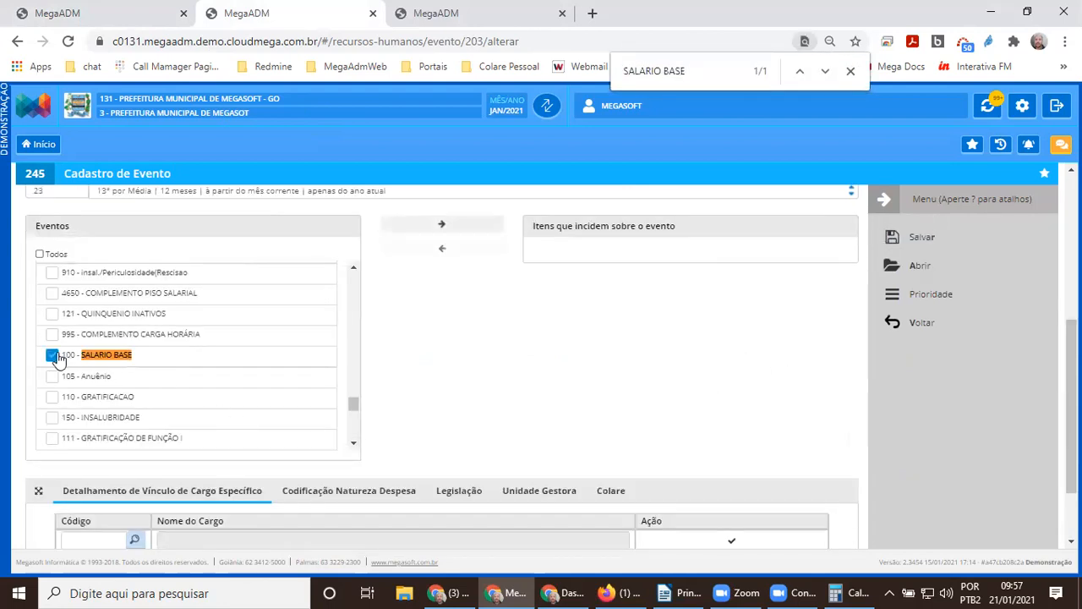
# - Copy the GRATIFICAÇÃO DE FUNÇÃO I name from the Vencimentos movement, then find and select that event for 13º SALARIO
pyautogui.click(150, 17)
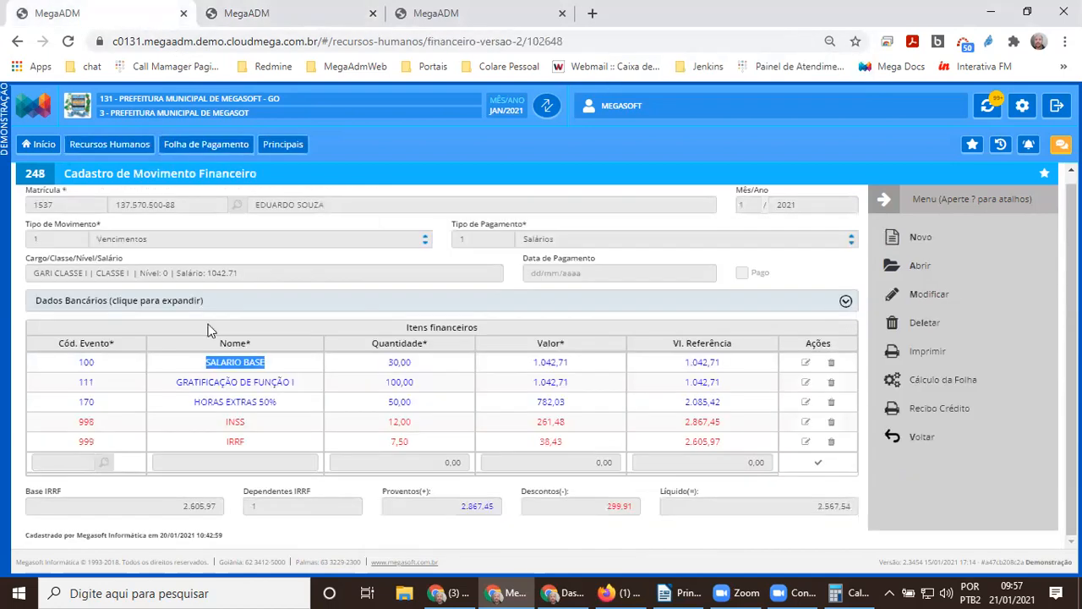
pyautogui.click(188, 383)
pyautogui.moveTo(187, 382); pyautogui.dragTo(302, 391)
pyautogui.hotkey('ctrl', 'c')
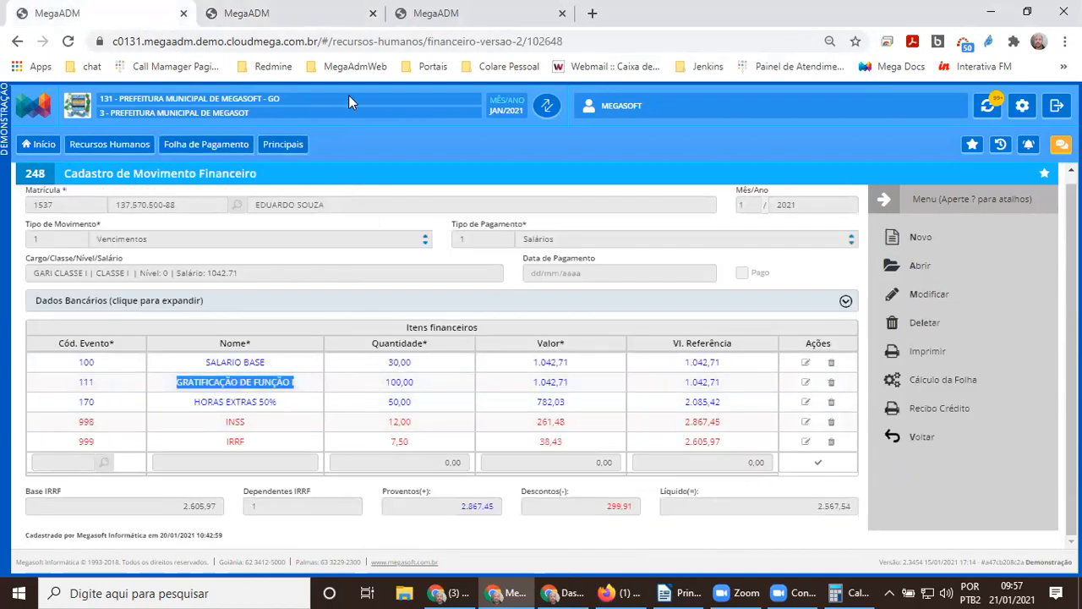
pyautogui.click(321, 17)
pyautogui.hotkey('ctrl', 'f')
pyautogui.hotkey('ctrl', 'v')
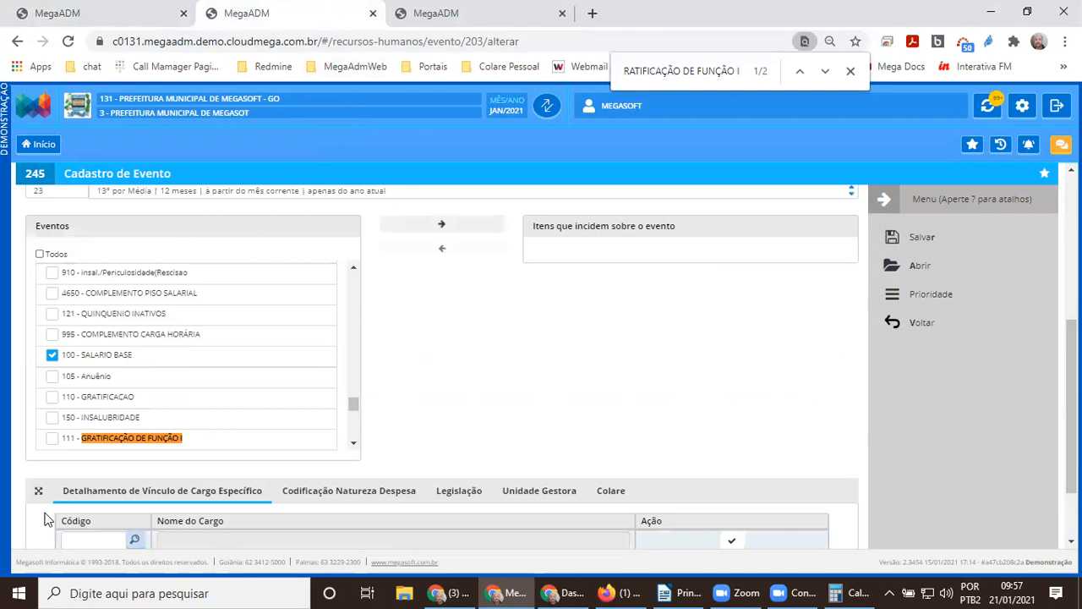
pyautogui.click(51, 438)
# - Copy the HORAS EXTRAS 50% name from the Vencimentos movement, then find and select that event for 13º SALARIO
pyautogui.click(148, 14)
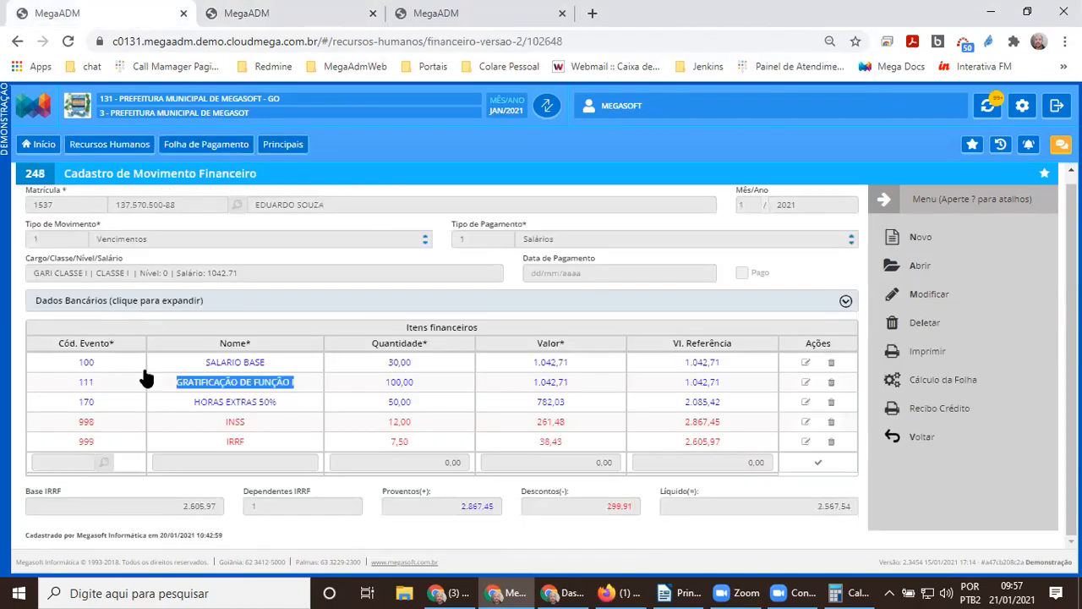
pyautogui.moveTo(245, 413); pyautogui.dragTo(181, 411)
pyautogui.click(154, 403)
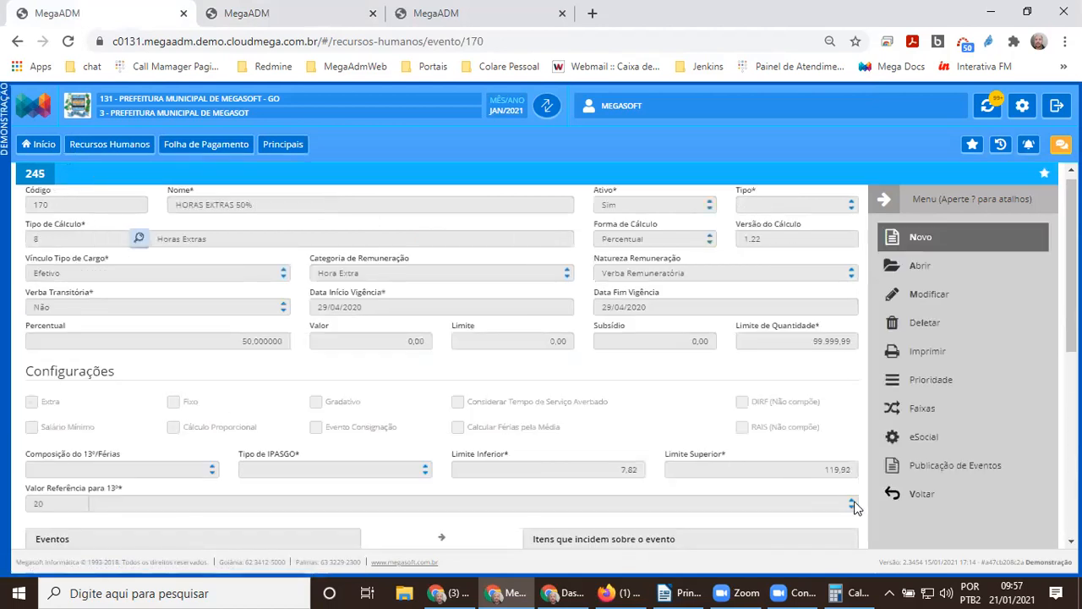
pyautogui.hotkey('alt', 'Left')
pyautogui.moveTo(193, 405); pyautogui.dragTo(285, 414)
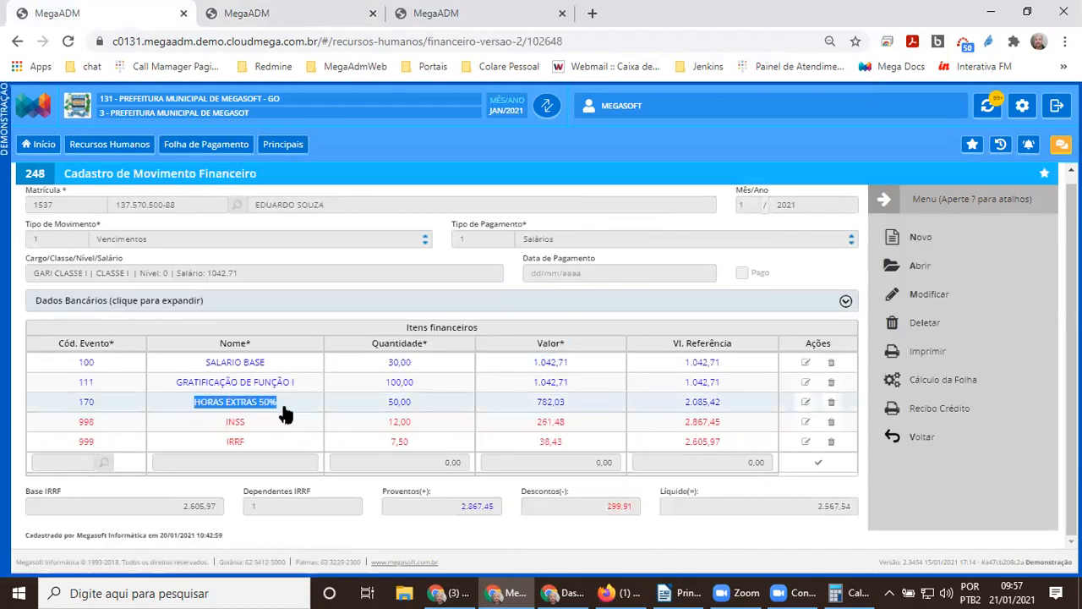
pyautogui.hotkey('ctrl', 'c')
pyautogui.hotkey('alt', 'Right')
pyautogui.hotkey('ctrl', 'f')
pyautogui.hotkey('ctrl', 'v')
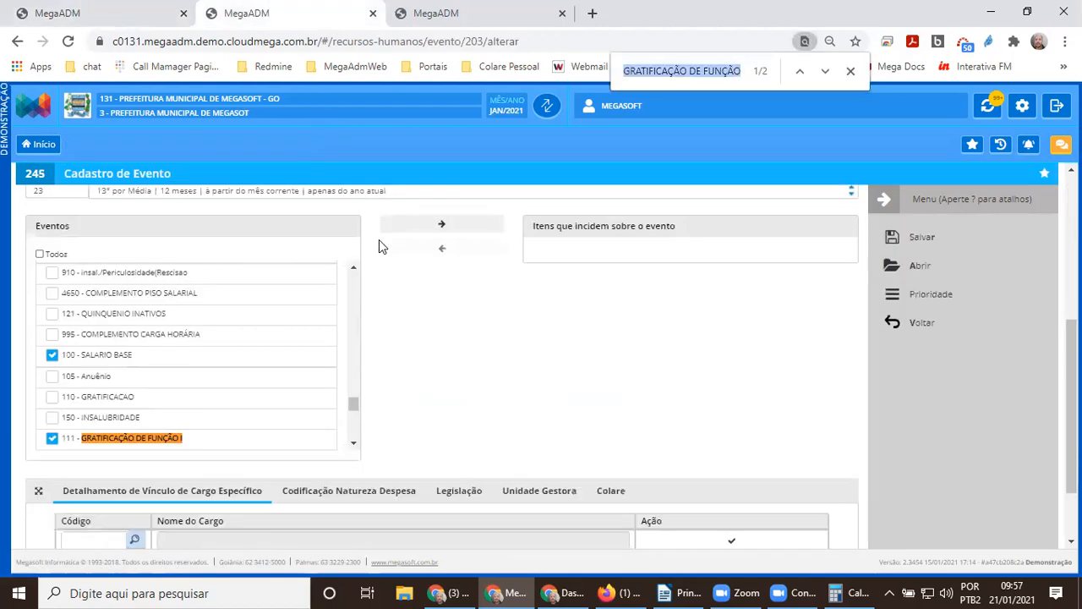
pyautogui.press('Return')
pyautogui.click(51, 355)
# - Add the three selected events to the items that apply to 13º SALARIO and save the event
pyautogui.click(439, 229)
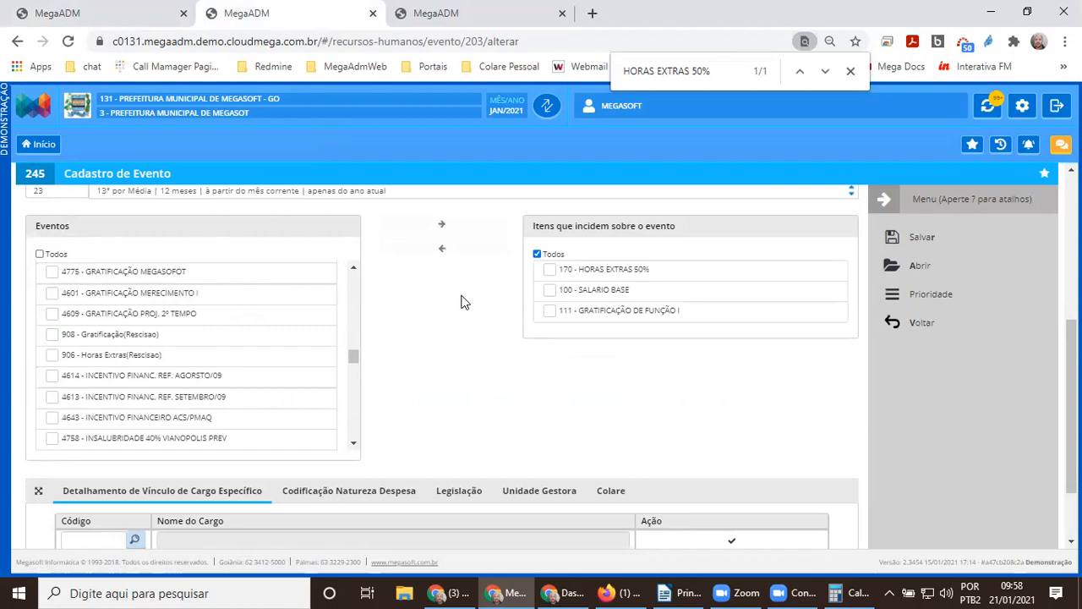
pyautogui.click(895, 243)
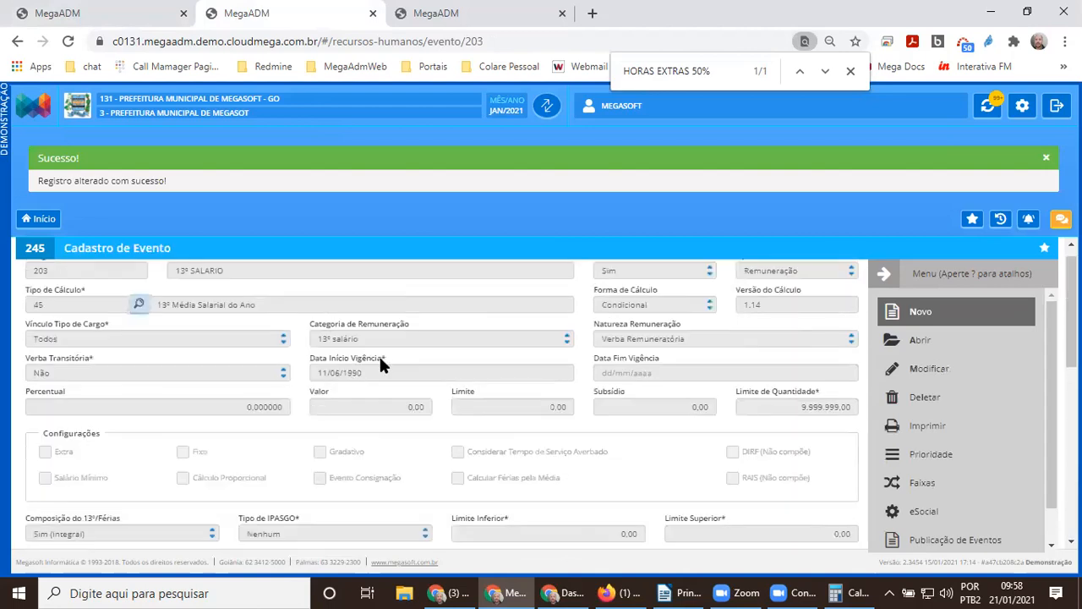
# - Check the saved event's calculation type, Composição do 13º/Férias and contributing items, and return to the 13º Salário movement
pyautogui.scroll(1, 380, 362)
pyautogui.moveTo(230, 287); pyautogui.dragTo(256, 320)
pyautogui.click(161, 322)
pyautogui.scroll(-1, 207, 463)
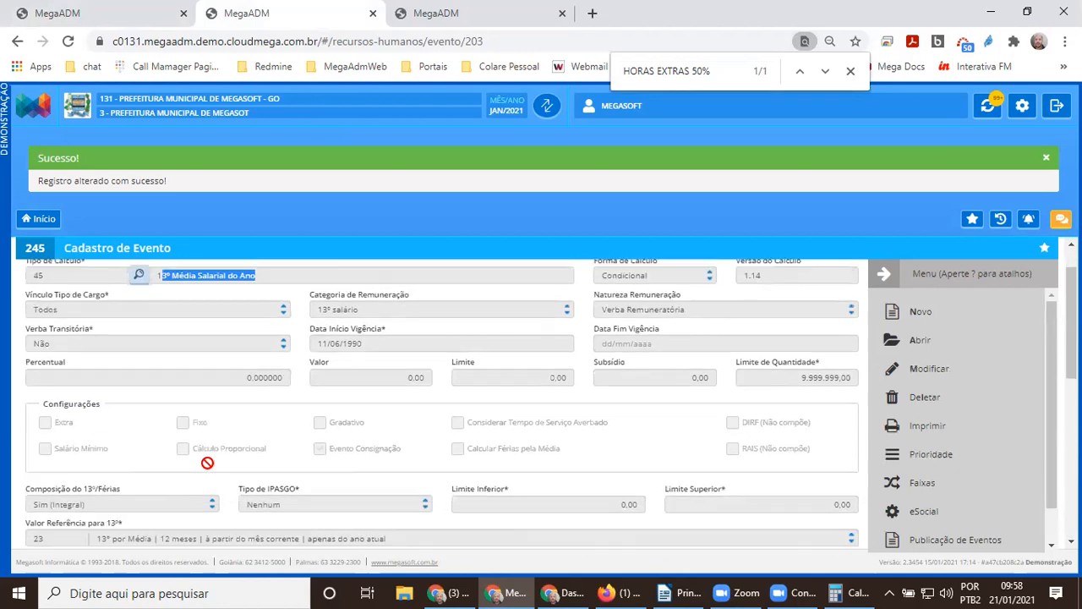
pyautogui.scroll(-2, 207, 462)
pyautogui.moveTo(26, 379); pyautogui.dragTo(119, 384)
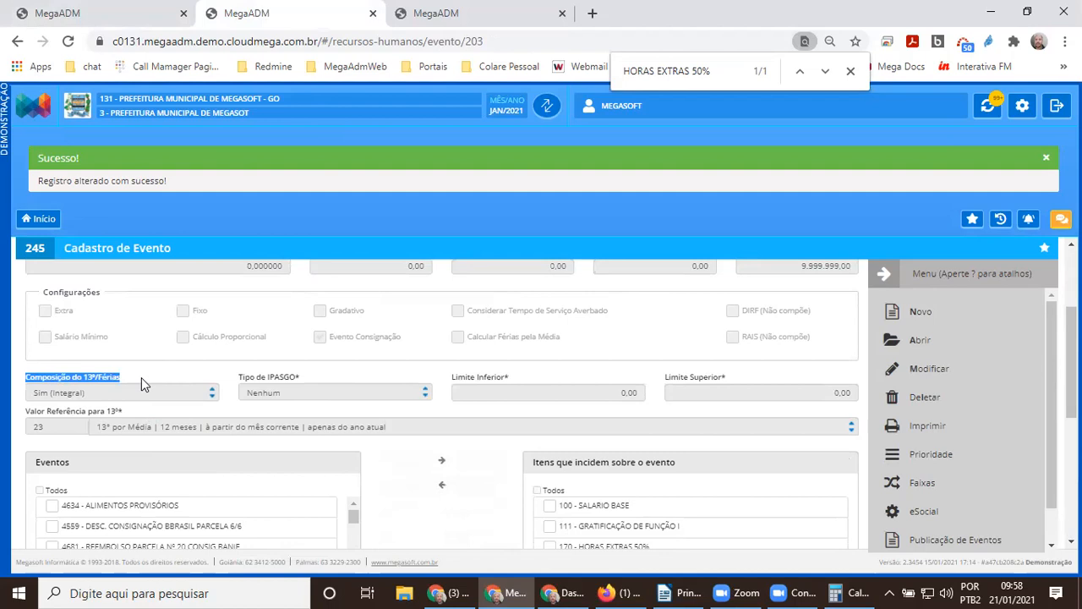
pyautogui.scroll(-1, 930, 474)
pyautogui.click(921, 530)
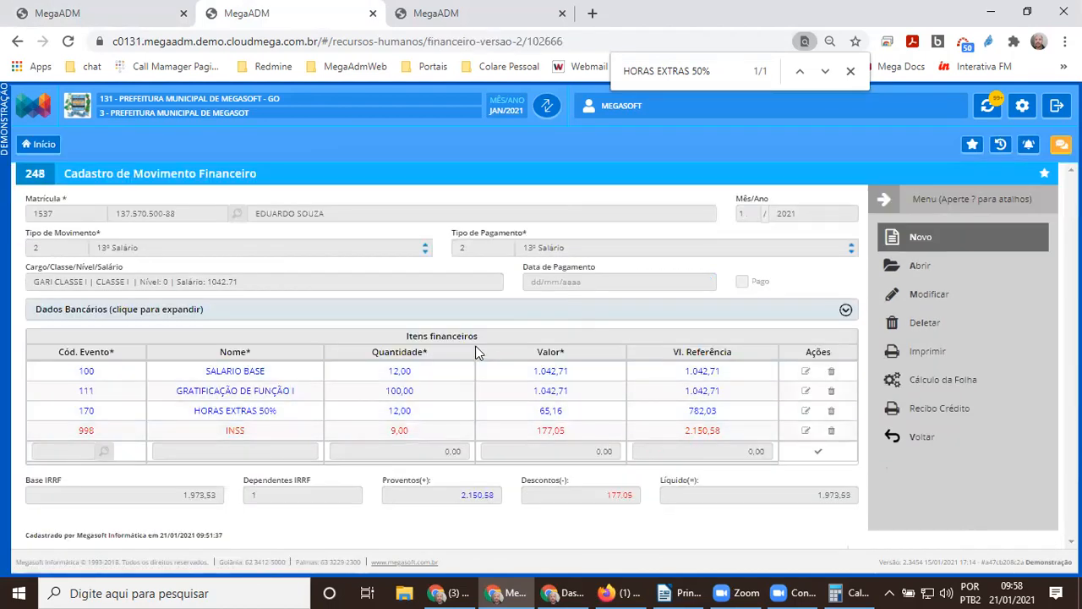
# - Delete the employee's existing 13º Salário financial movement
pyautogui.click(923, 323)
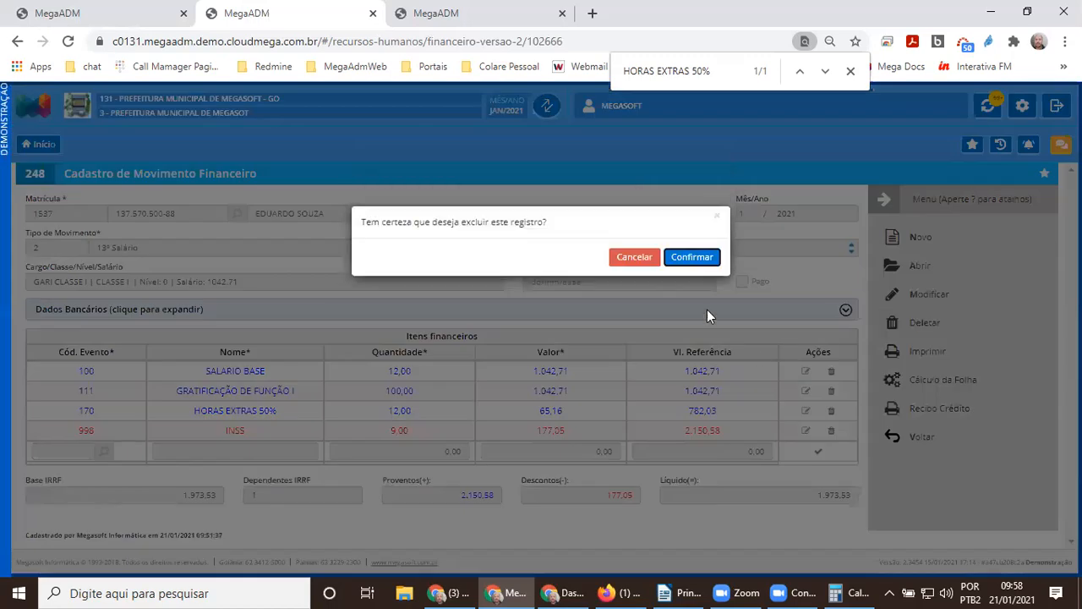
pyautogui.click(697, 258)
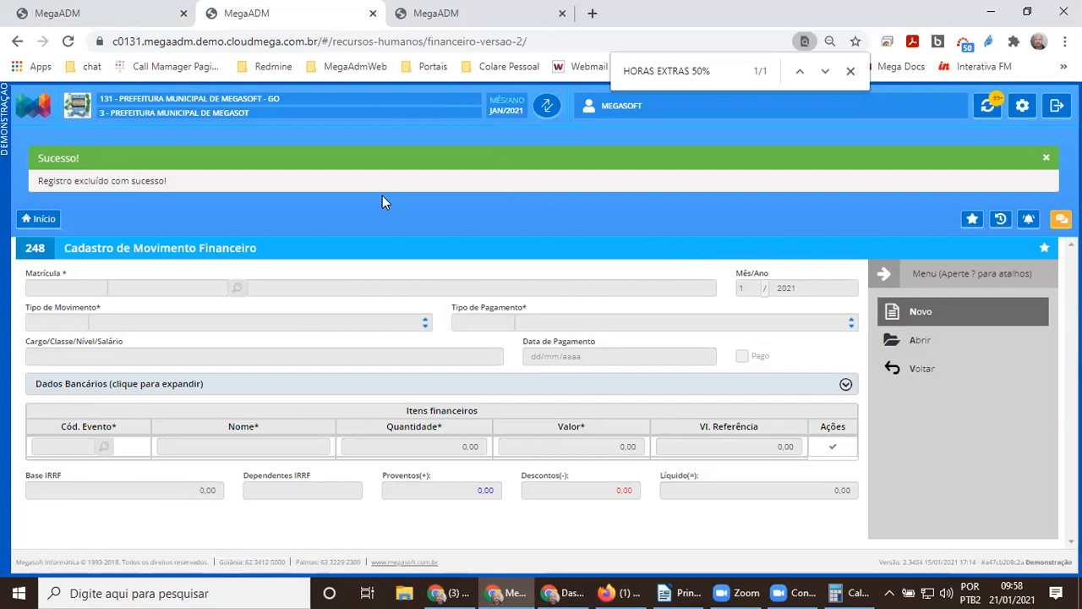
# - Dismiss the finished 13º request and open Lançar 13º Salário - 1ª Parcela por Média under Folha de Pagamento
pyautogui.click(497, 9)
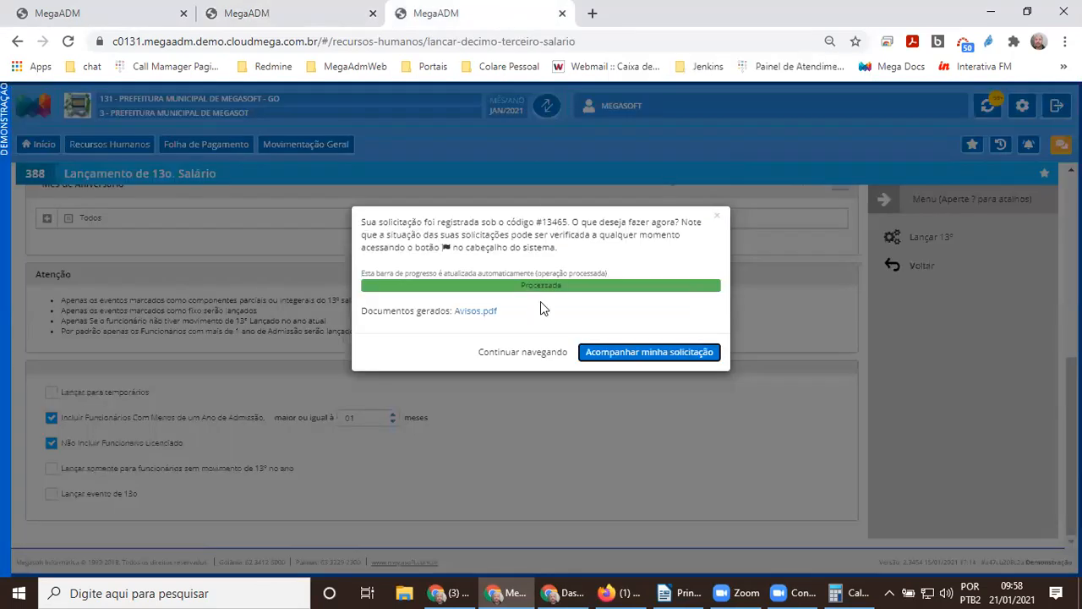
pyautogui.click(518, 354)
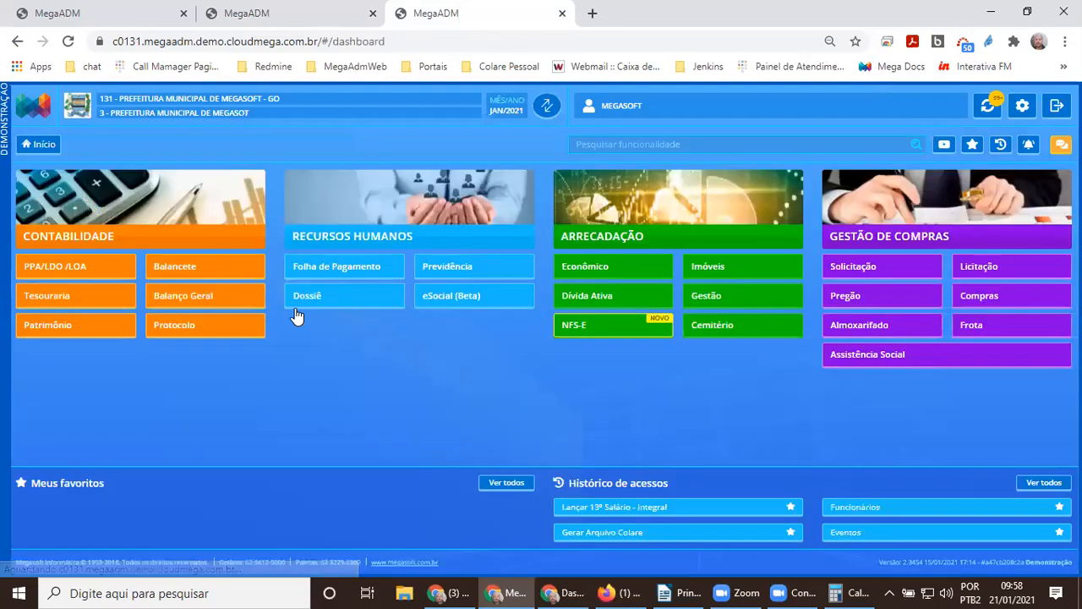
pyautogui.click(363, 276)
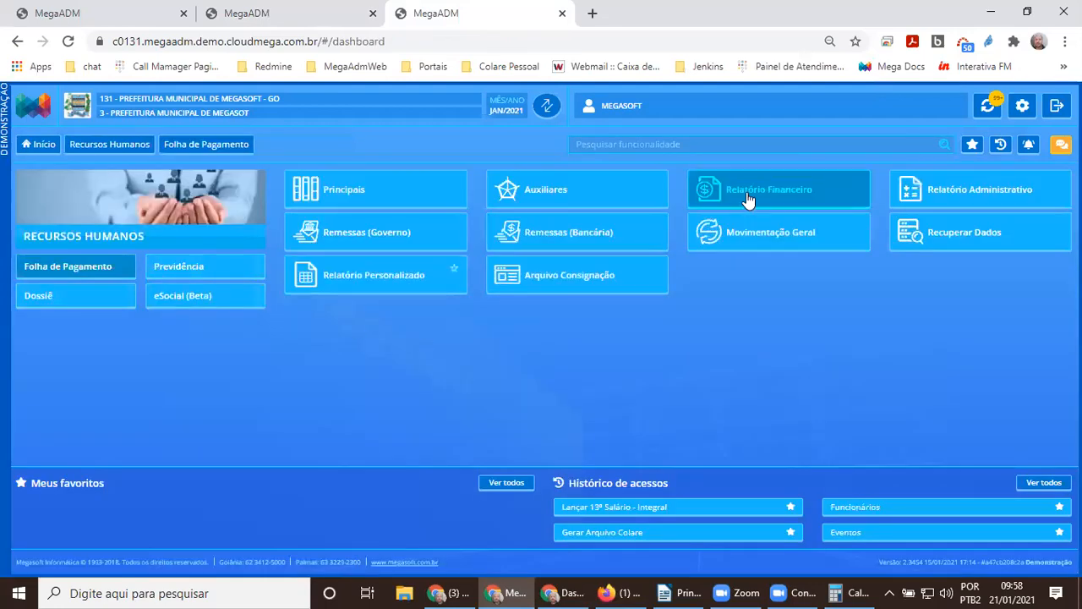
pyautogui.click(717, 244)
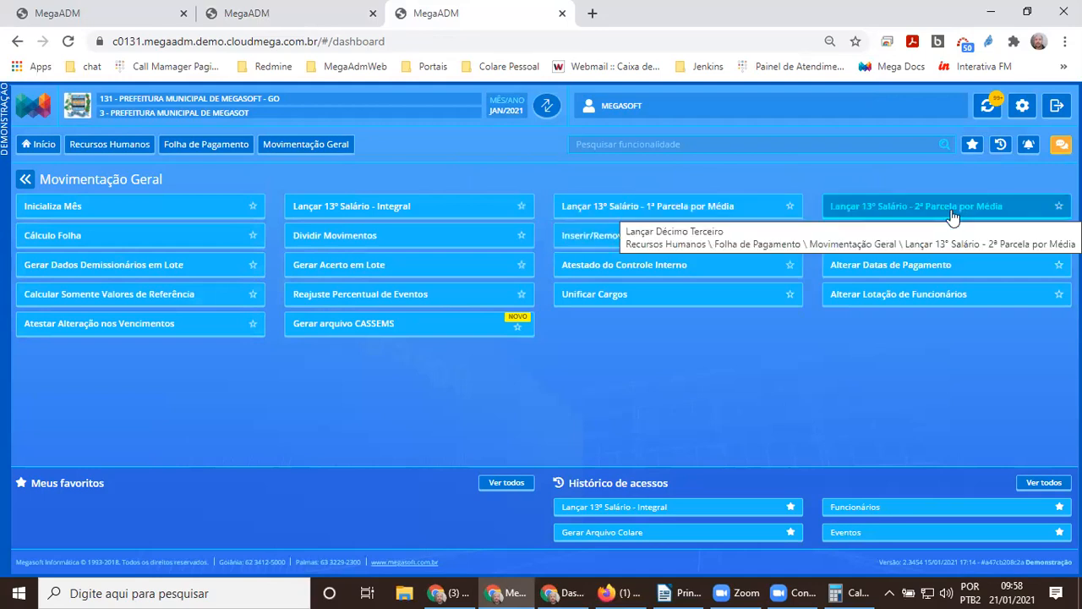
pyautogui.click(690, 214)
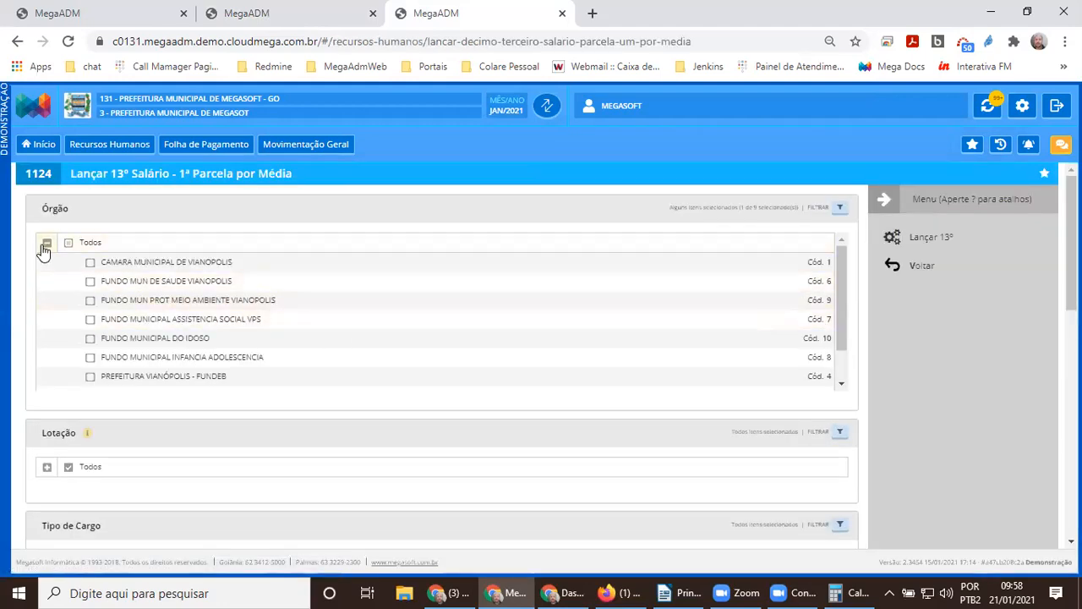
# - Launch the first 13º instalment by average, including employees with less than one year of admission and at least 01 months
pyautogui.click(46, 245)
pyautogui.scroll(-4, 41, 346)
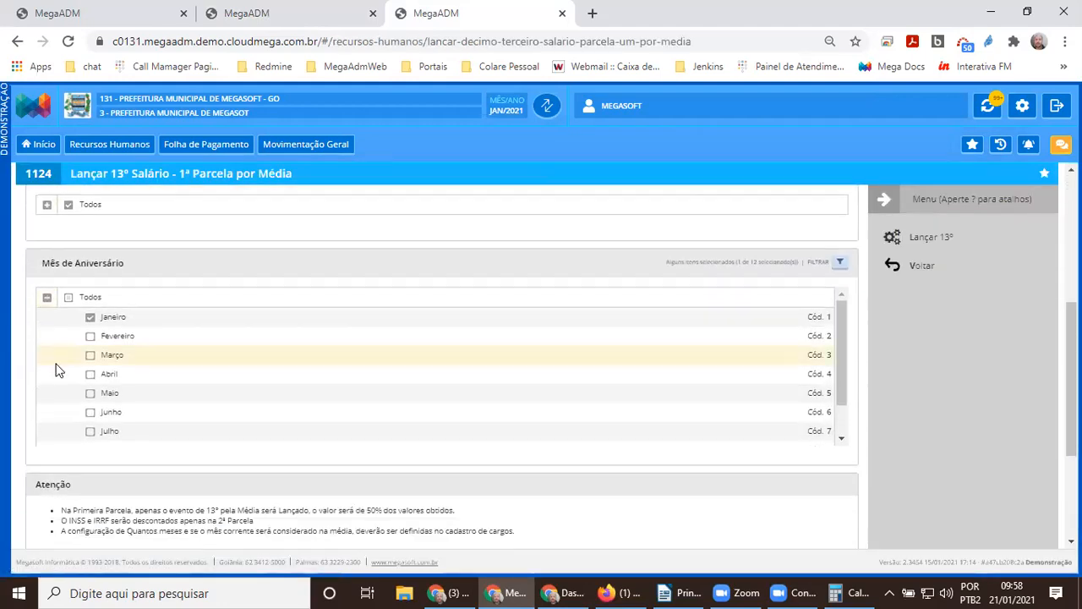
pyautogui.click(47, 300)
pyautogui.scroll(-1, 85, 363)
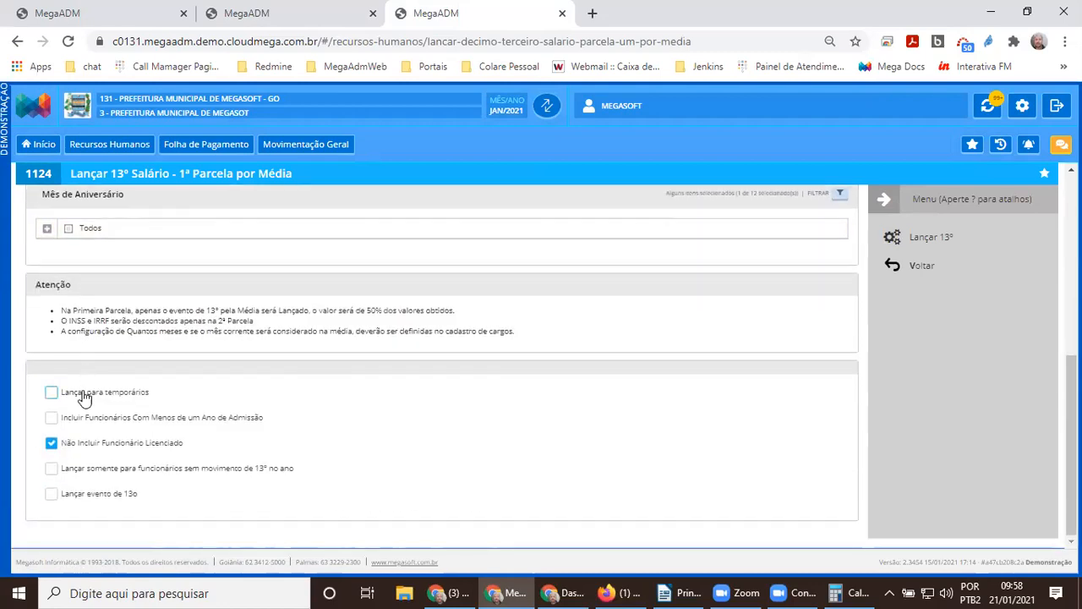
pyautogui.click(86, 417)
pyautogui.click(352, 423)
pyautogui.click(358, 440)
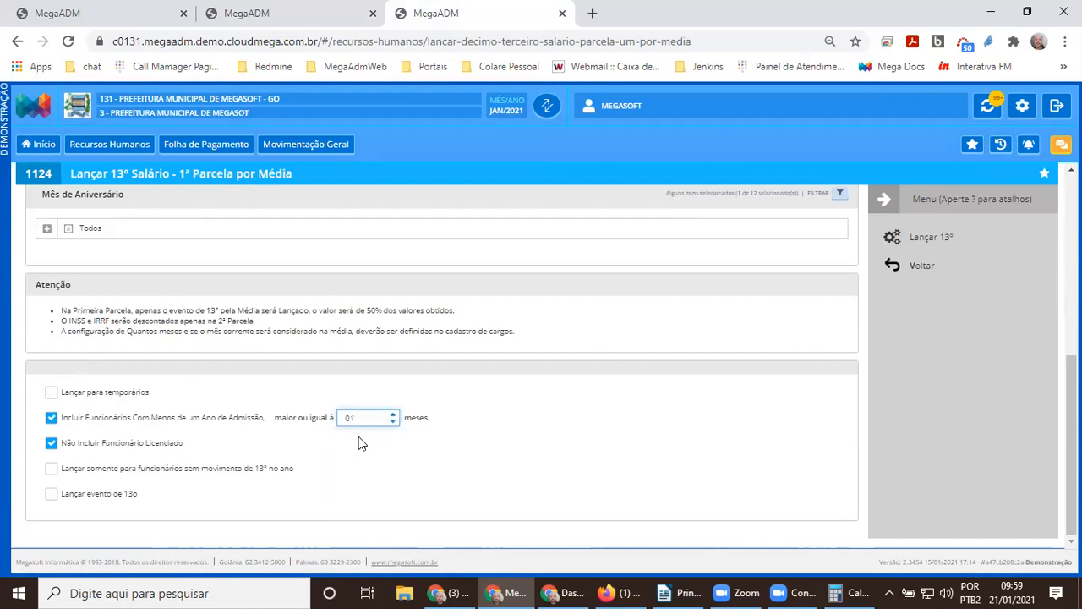
pyautogui.click(890, 243)
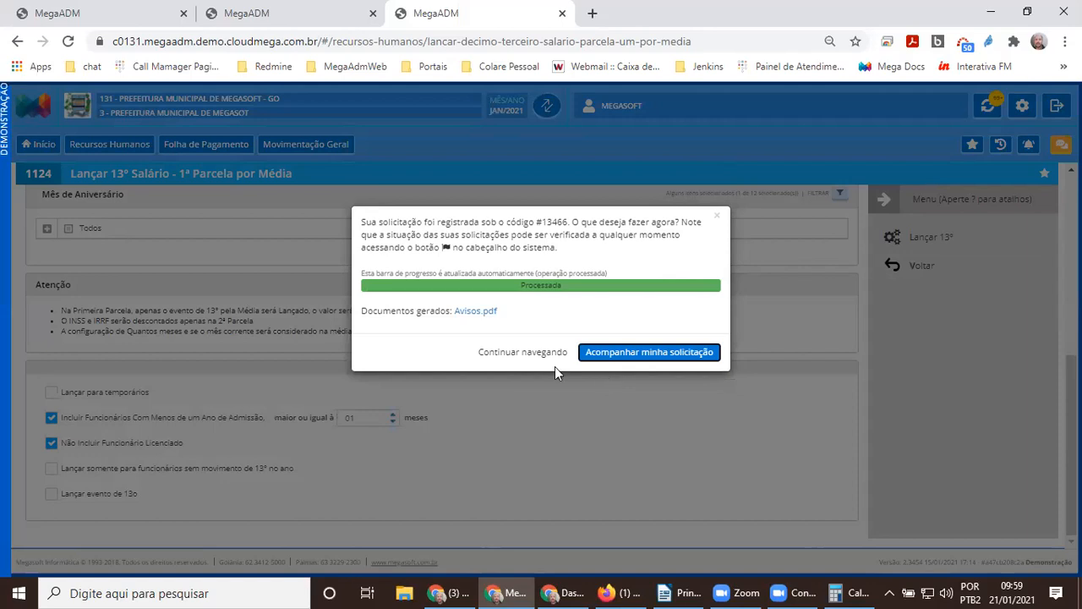
# - Open Avisos.pdf in a new tab and examine the employees skipped and those given a 13º salário movement
pyautogui.click(484, 311)
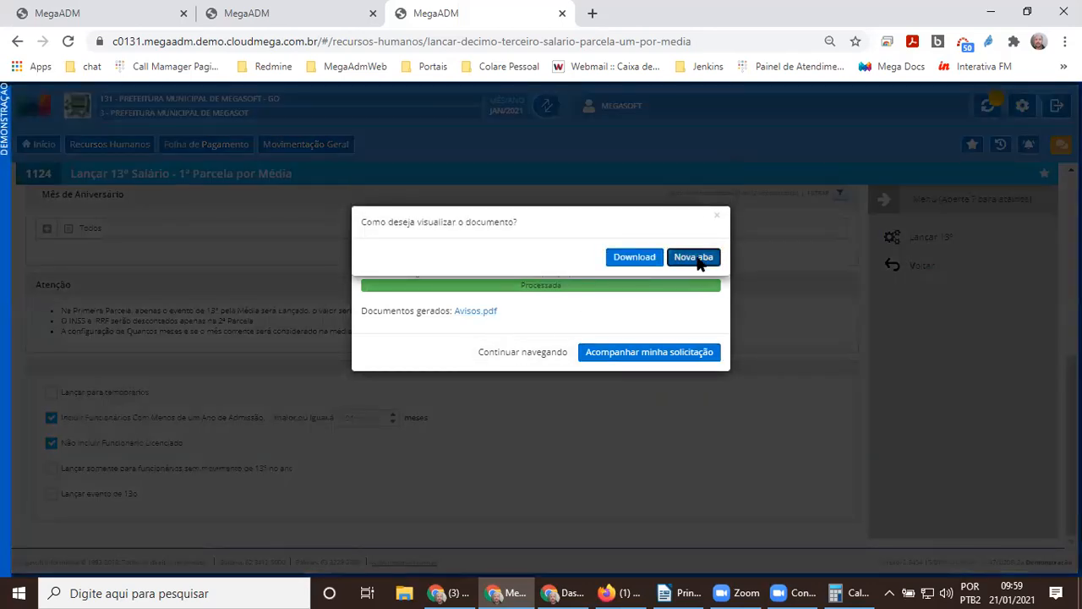
pyautogui.click(699, 259)
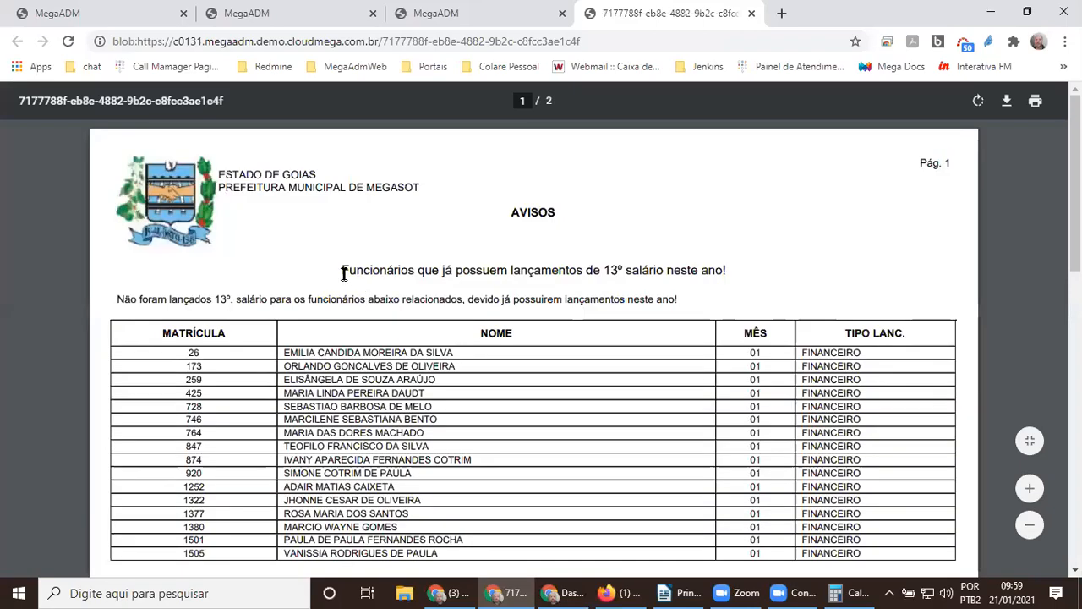
pyautogui.moveTo(343, 273); pyautogui.dragTo(719, 279)
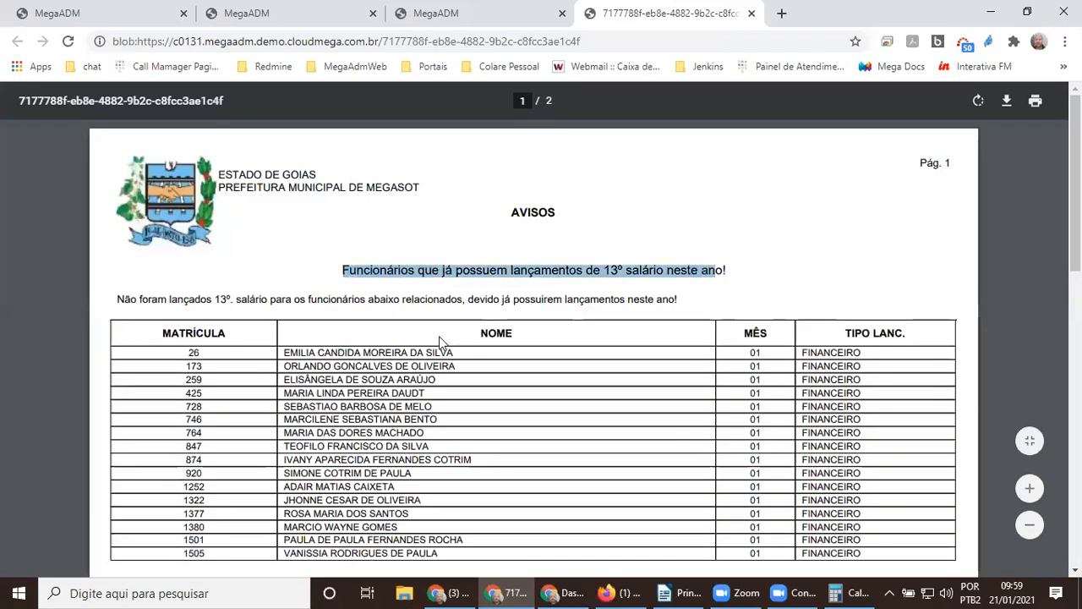
pyautogui.scroll(-7, 415, 341)
pyautogui.scroll(-3, 404, 342)
pyautogui.scroll(1, 404, 342)
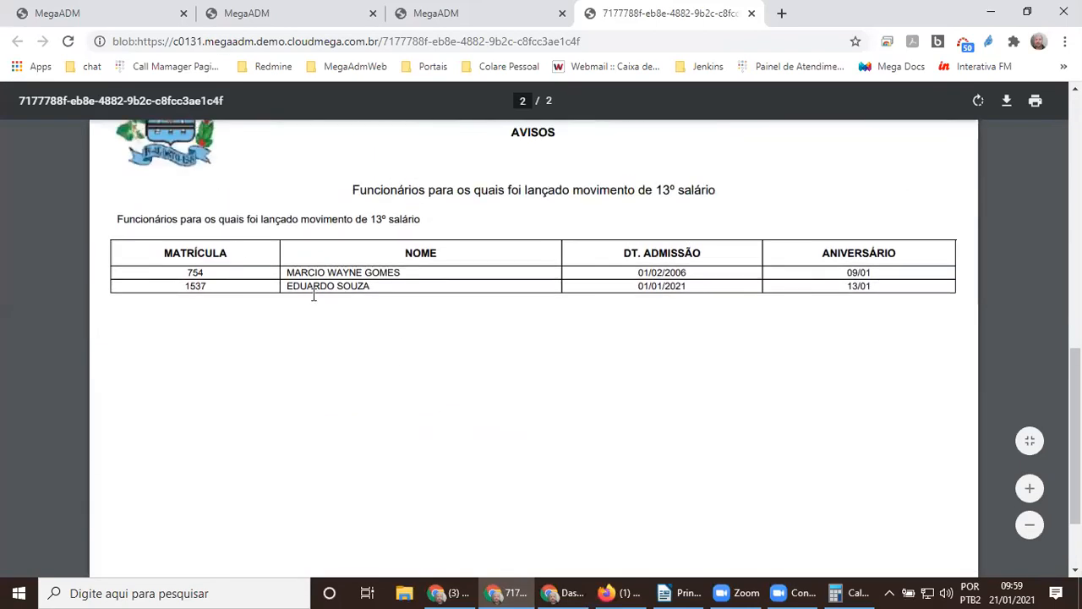
pyautogui.moveTo(117, 221); pyautogui.dragTo(422, 221)
pyautogui.moveTo(185, 286); pyautogui.dragTo(333, 284)
# - Search the financial movements by the employee's registration number and open the 13º Salário movement
pyautogui.click(297, 15)
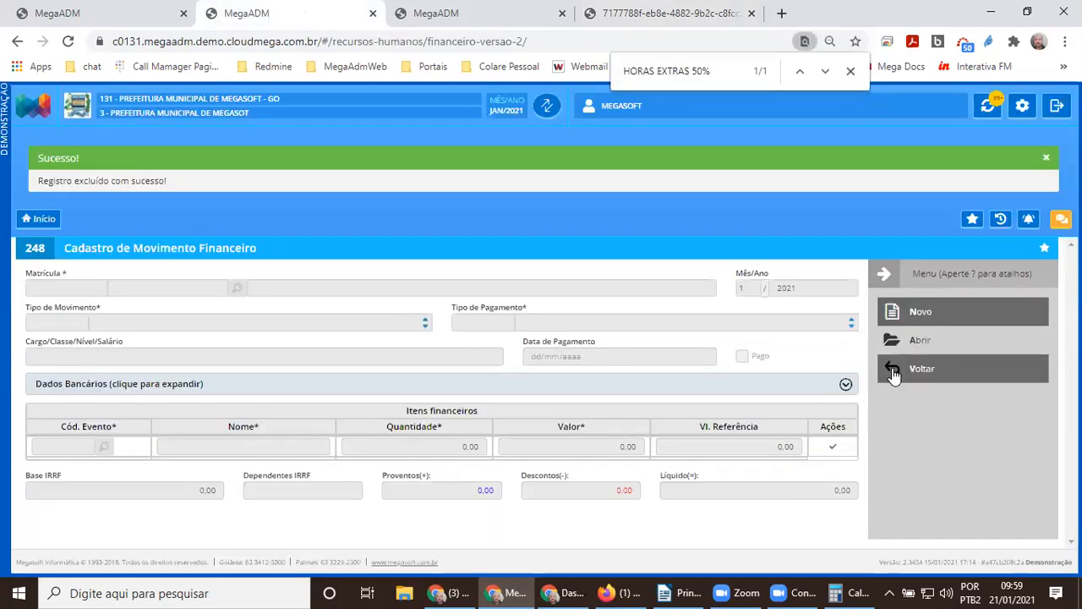
pyautogui.click(905, 340)
pyautogui.click(373, 243)
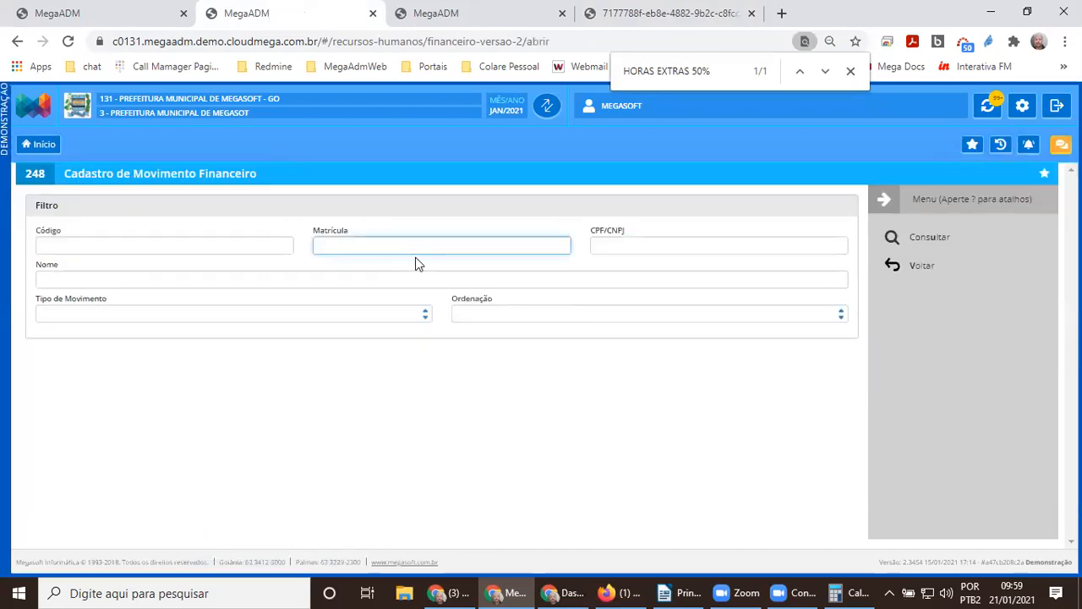
pyautogui.write('1537')
pyautogui.press('Return')
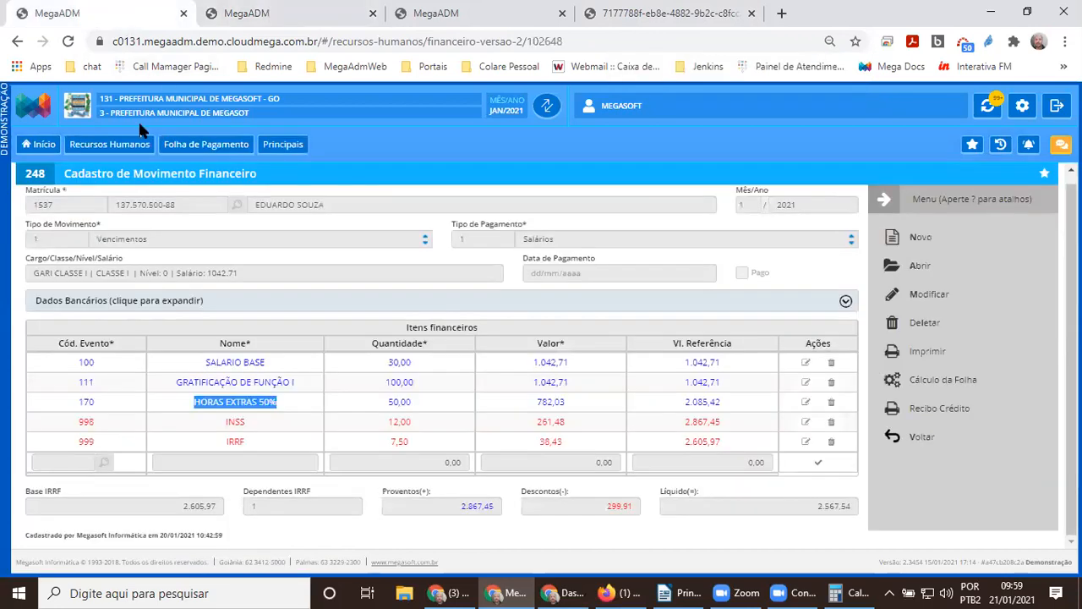
pyautogui.hotkey('alt', 'Left')
pyautogui.hotkey('ctrl', 'f')
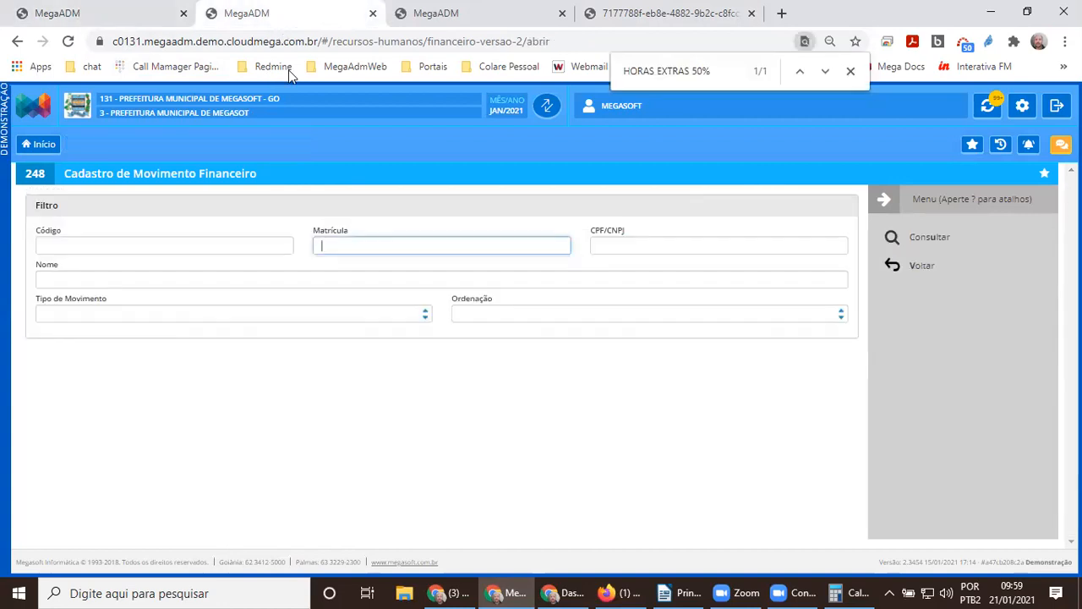
pyautogui.click(900, 244)
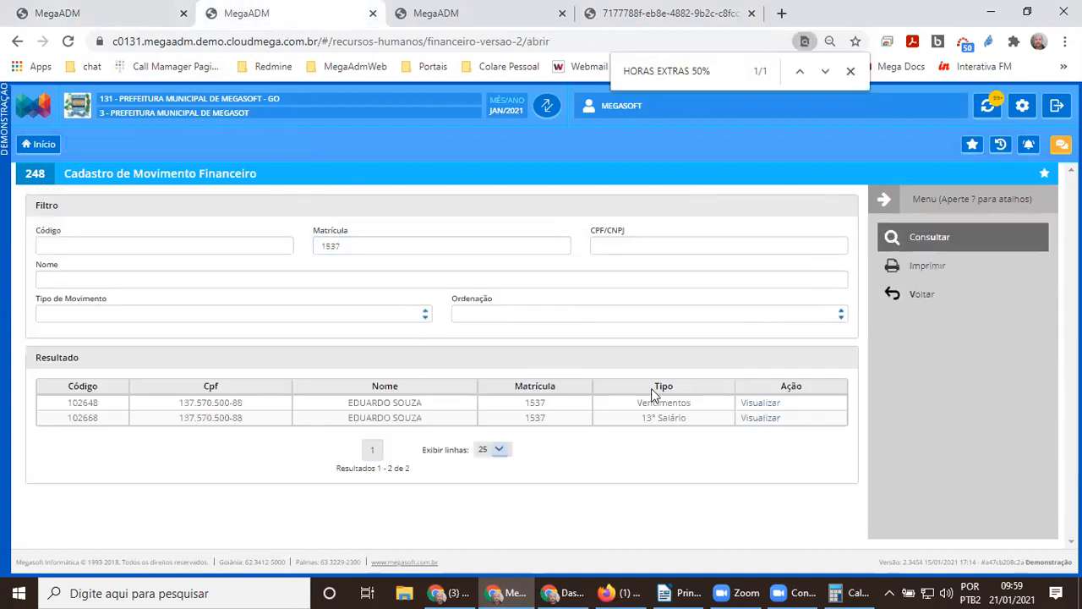
pyautogui.moveTo(637, 410); pyautogui.dragTo(677, 423)
pyautogui.click(753, 418)
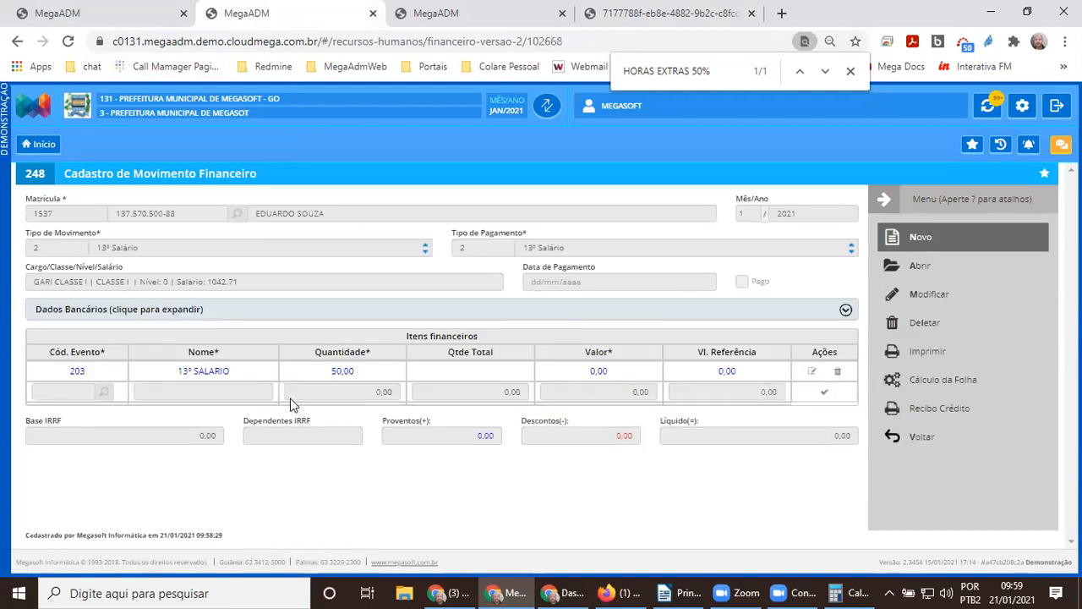
# - Run the payroll calculation on the 13º Salário movement and check the 13º SALARIO value and reference value
pyautogui.moveTo(86, 373); pyautogui.dragTo(361, 375)
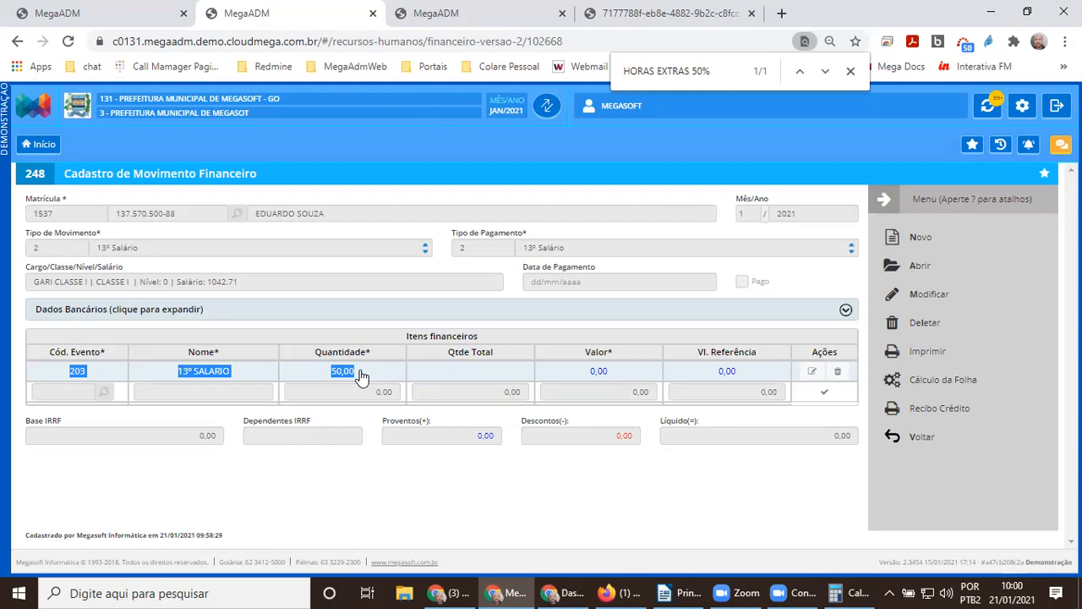
pyautogui.click(981, 381)
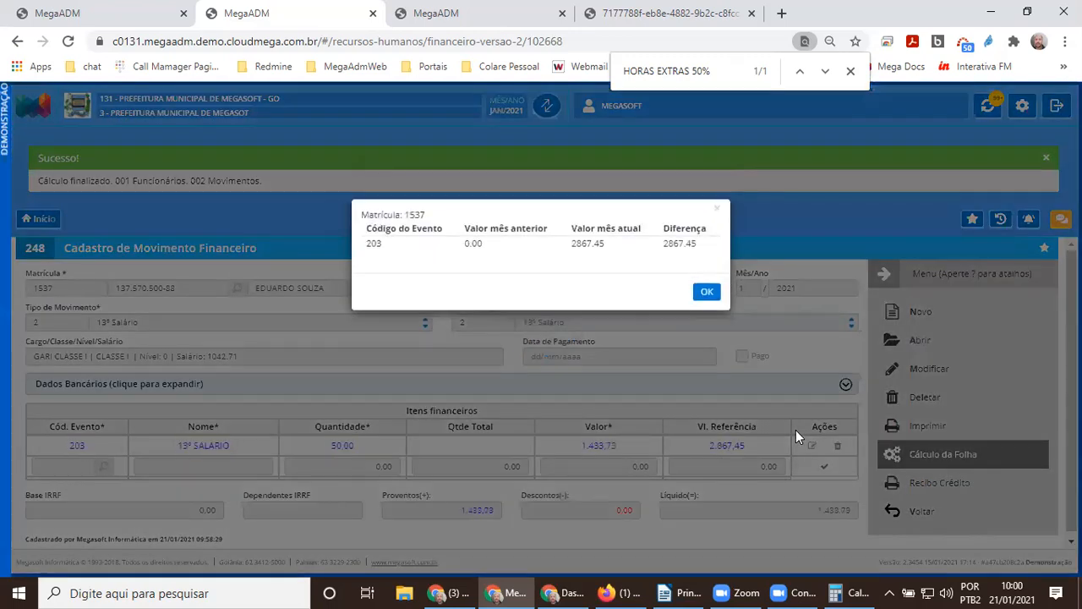
pyautogui.click(707, 301)
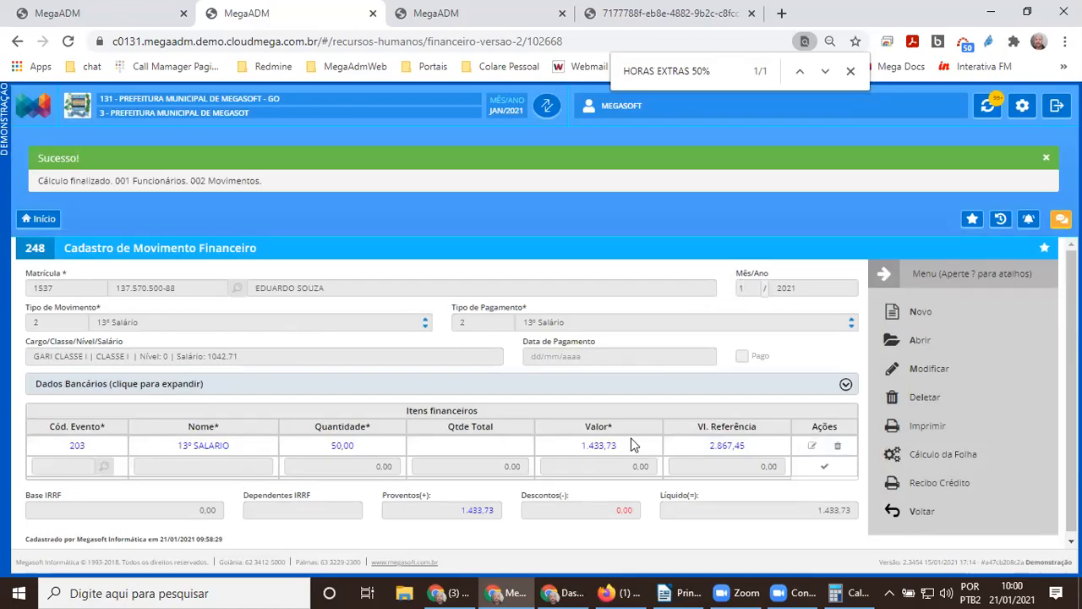
pyautogui.moveTo(563, 448); pyautogui.dragTo(749, 460)
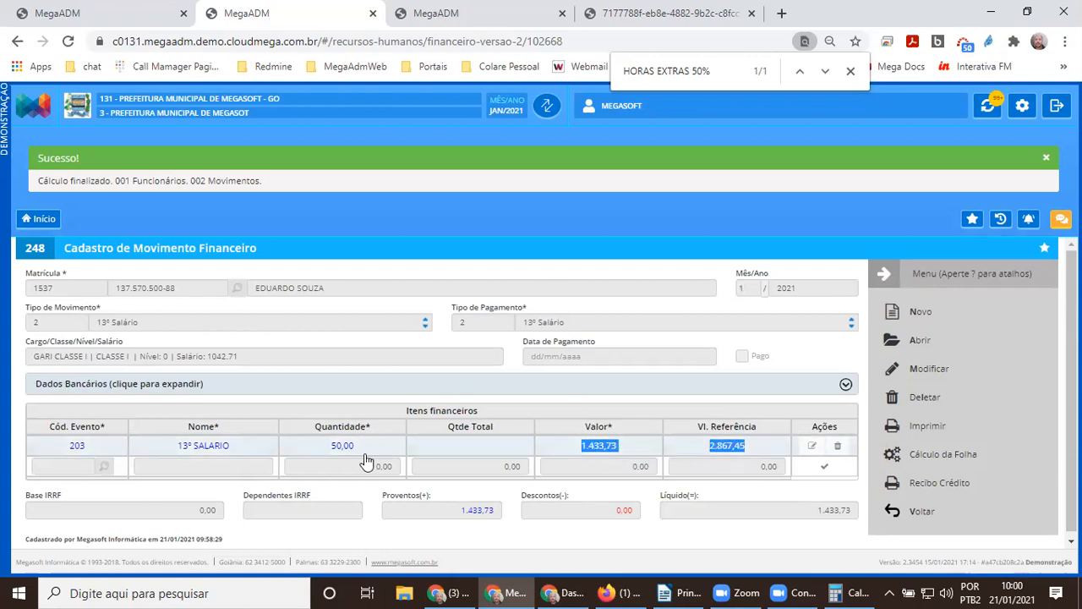
# - Compare SALARIO BASE, GRATIFICAÇÃO DE FUNÇÃO I and HORAS EXTRAS 50% in the Vencimentos movement with the 13º SALARIO reference value
pyautogui.click(127, 19)
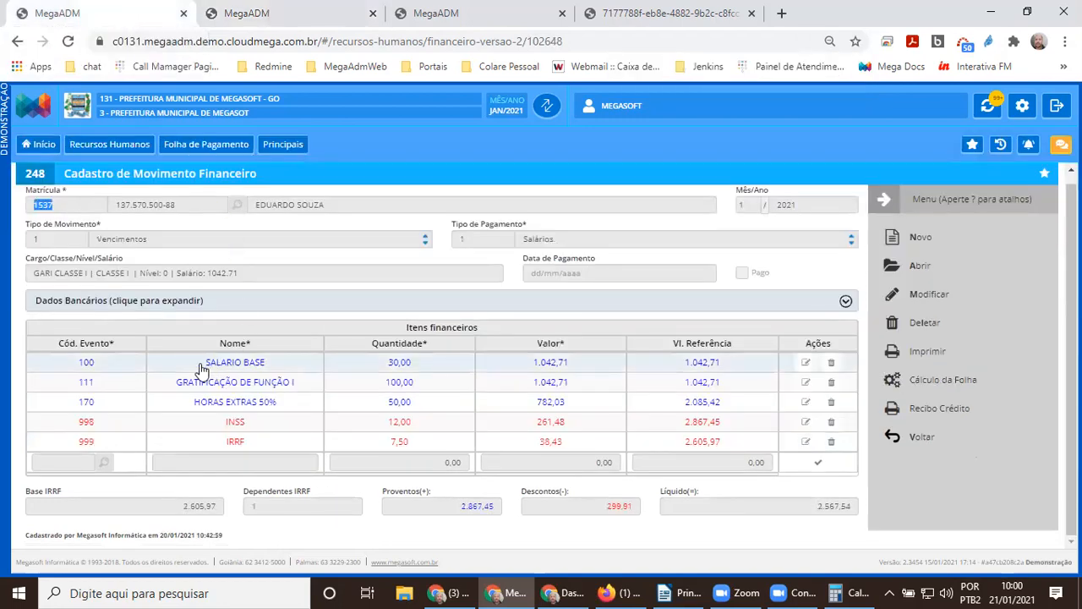
pyautogui.moveTo(203, 364); pyautogui.dragTo(285, 379)
pyautogui.moveTo(178, 383); pyautogui.dragTo(307, 387)
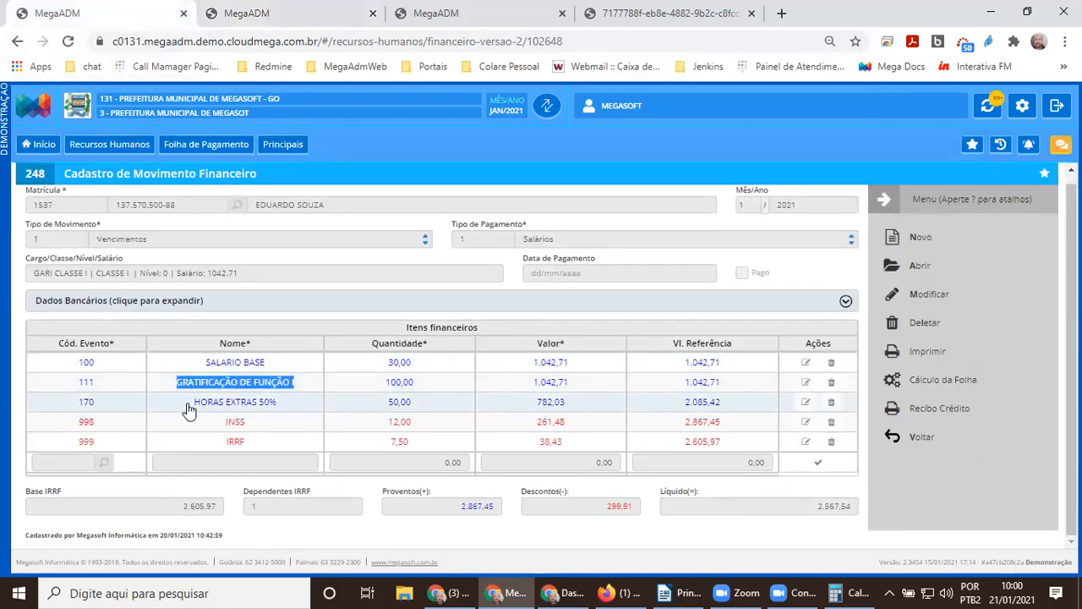
pyautogui.moveTo(188, 404); pyautogui.dragTo(267, 409)
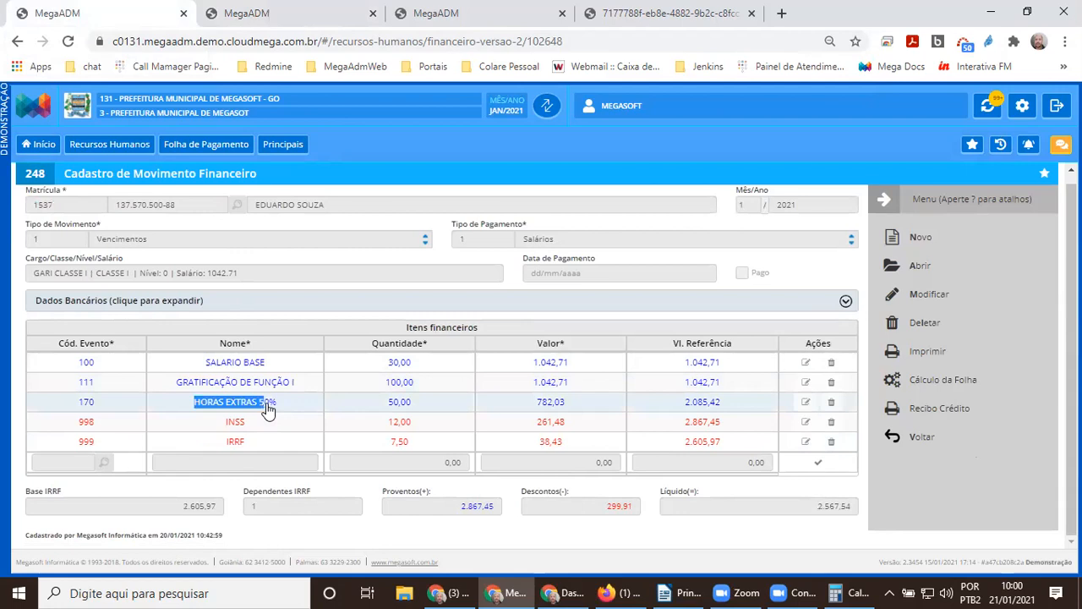
pyautogui.click(296, 13)
pyautogui.moveTo(695, 454); pyautogui.dragTo(750, 457)
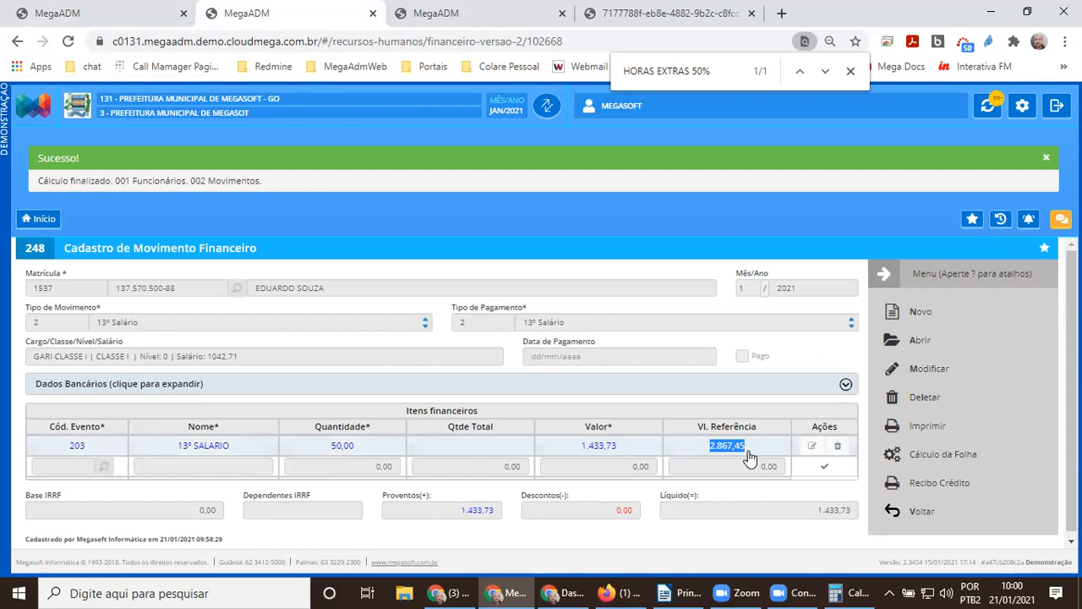
pyautogui.moveTo(693, 430); pyautogui.dragTo(751, 455)
# - Check the Vencimentos movement's Proventos total and contributing earnings, view the HORAS EXTRAS 50% event, and return to the 13º Salário movement
pyautogui.click(146, 20)
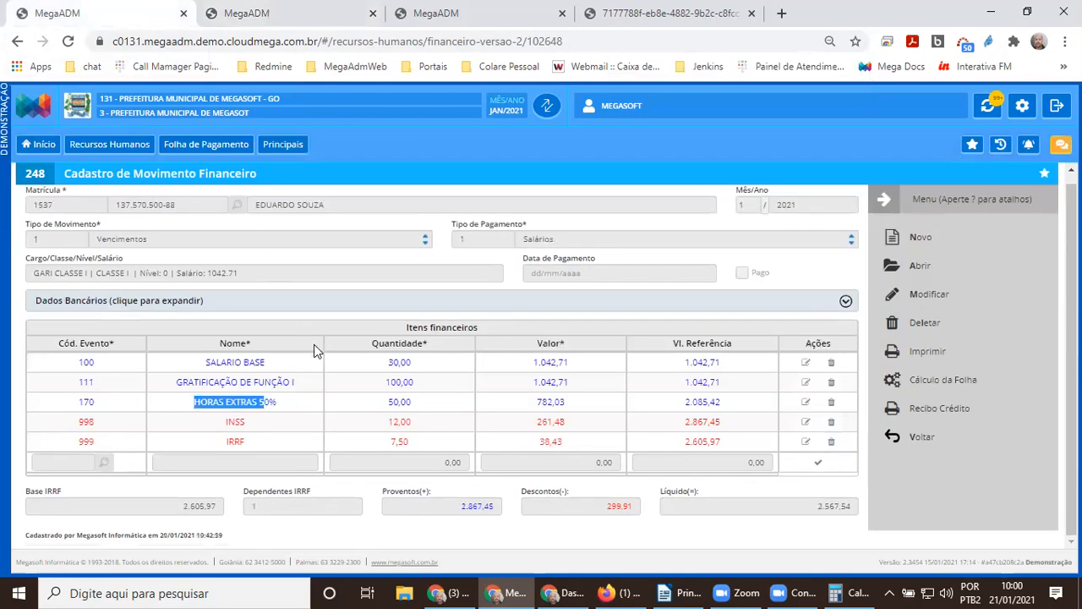
pyautogui.moveTo(441, 506); pyautogui.dragTo(496, 510)
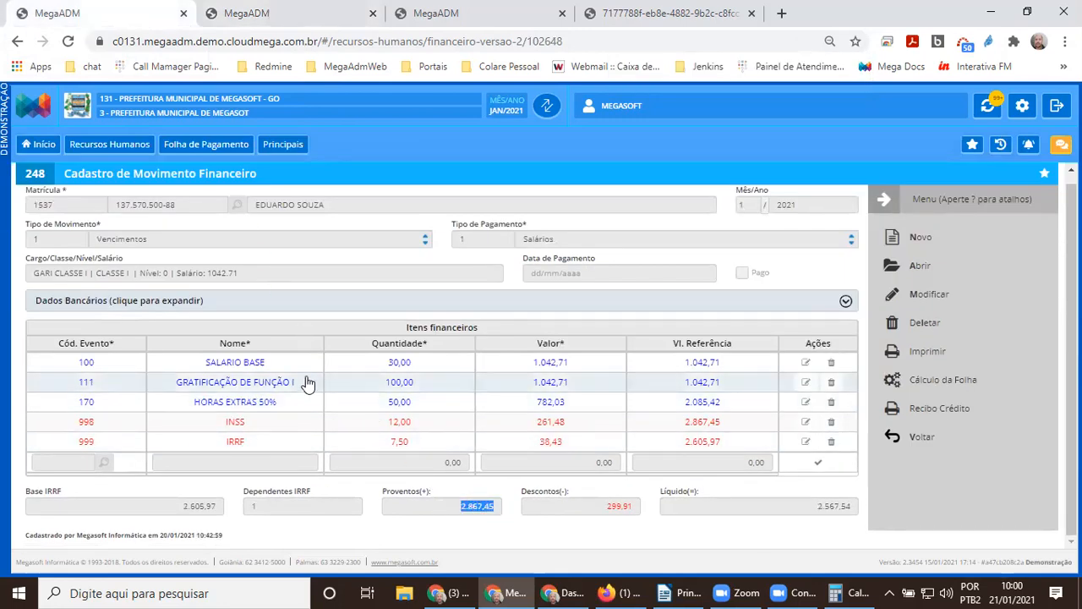
pyautogui.click(269, 406)
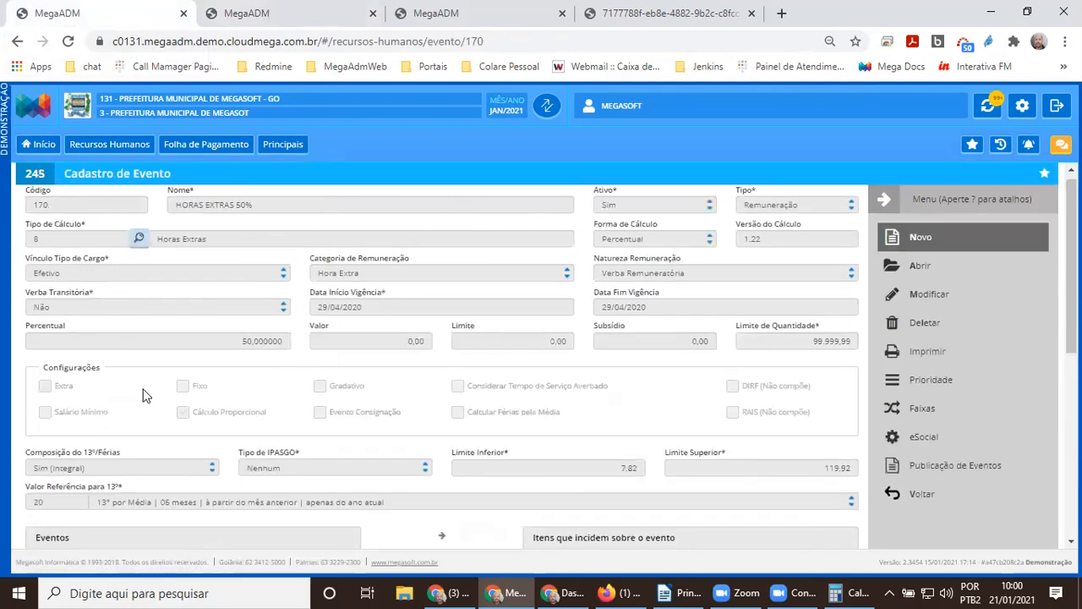
pyautogui.click(898, 494)
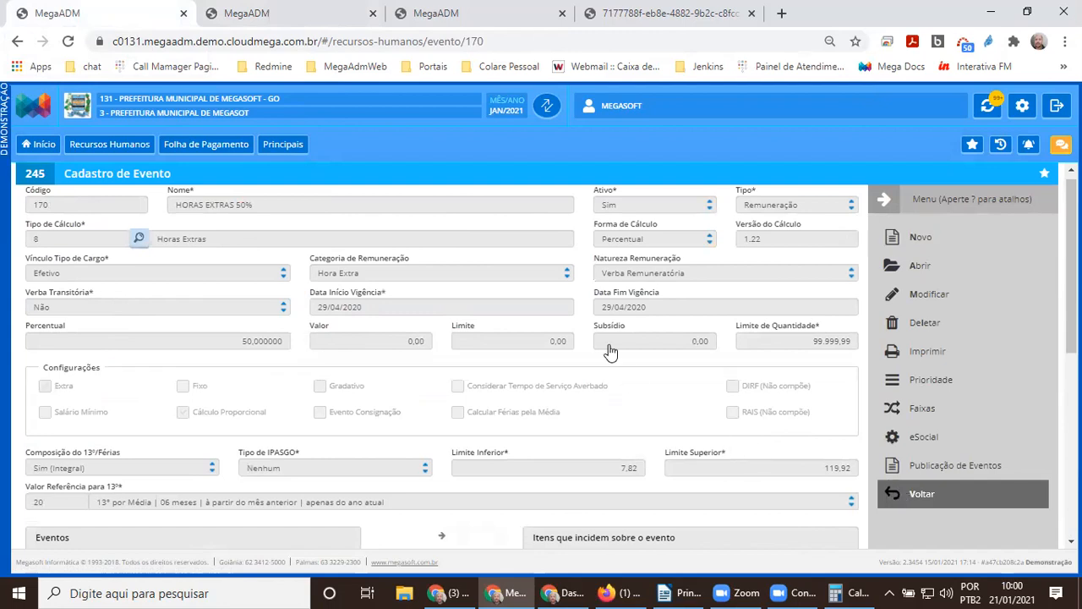
pyautogui.moveTo(203, 372); pyautogui.dragTo(282, 406)
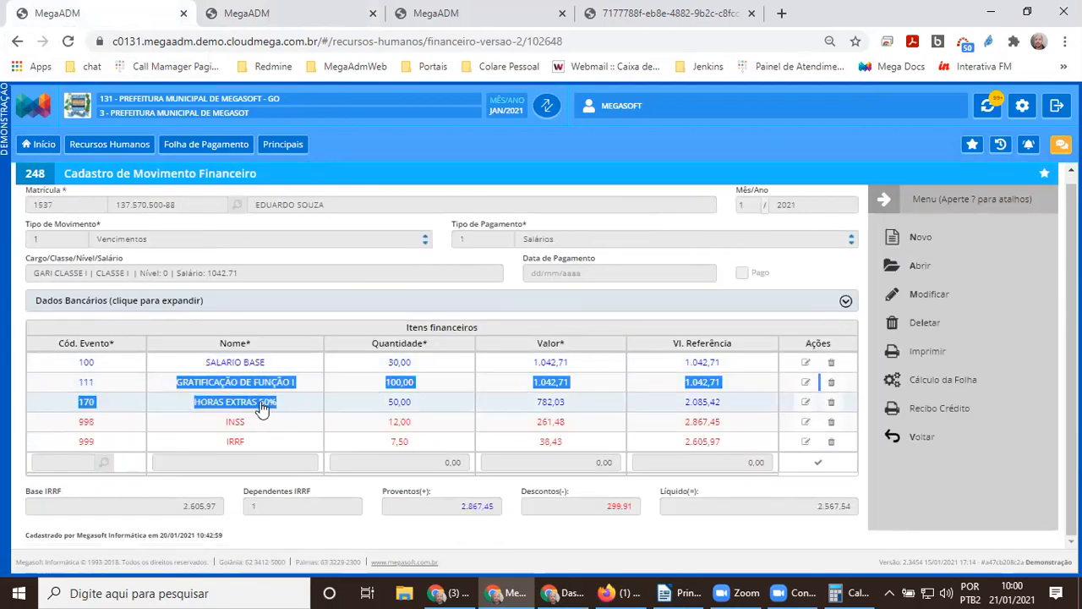
pyautogui.click(300, 15)
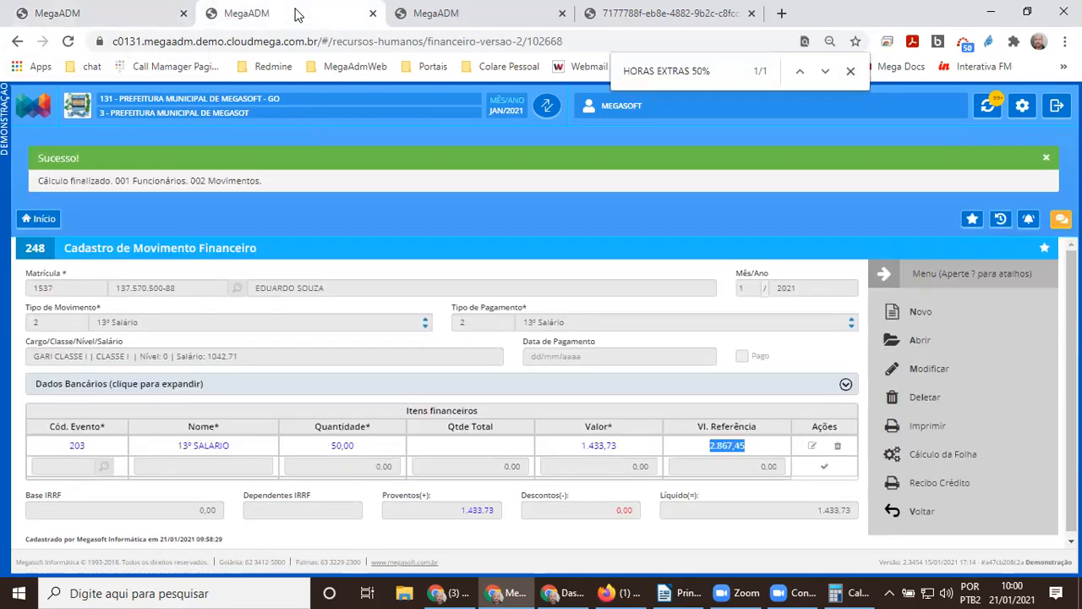
# - Switch to the Calculator, clear it, and divide the 13º SALARIO reference value 2867,45 by 2
pyautogui.click(846, 592)
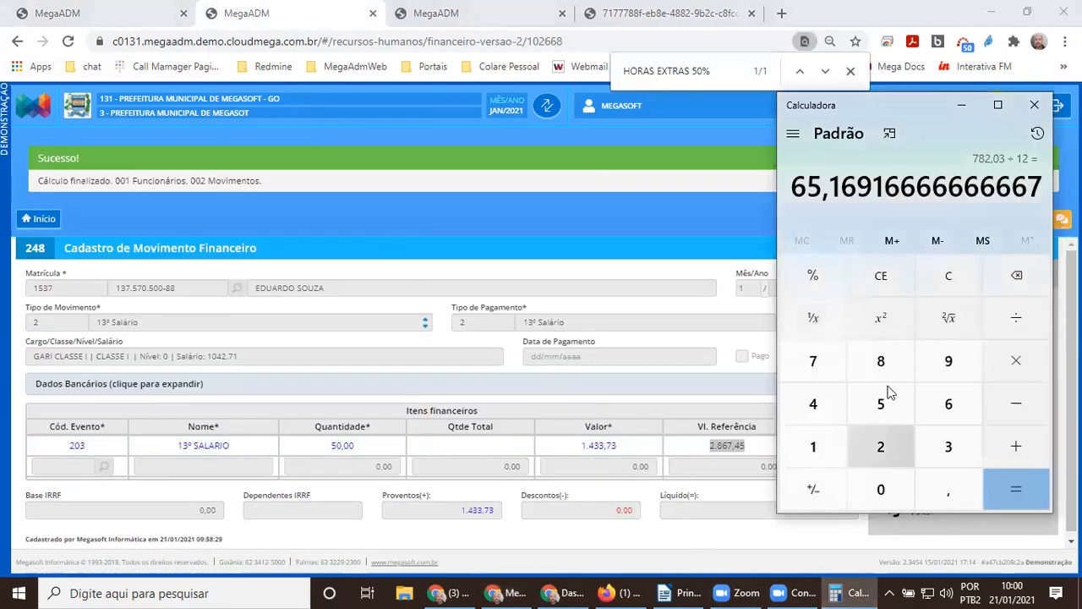
pyautogui.click(947, 279)
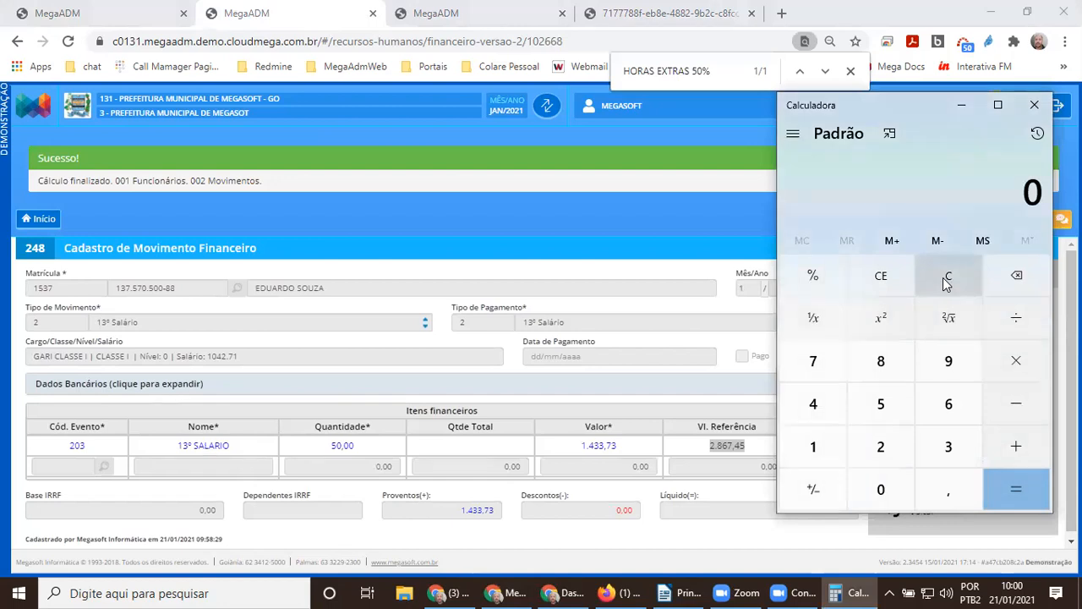
pyautogui.write('2867')
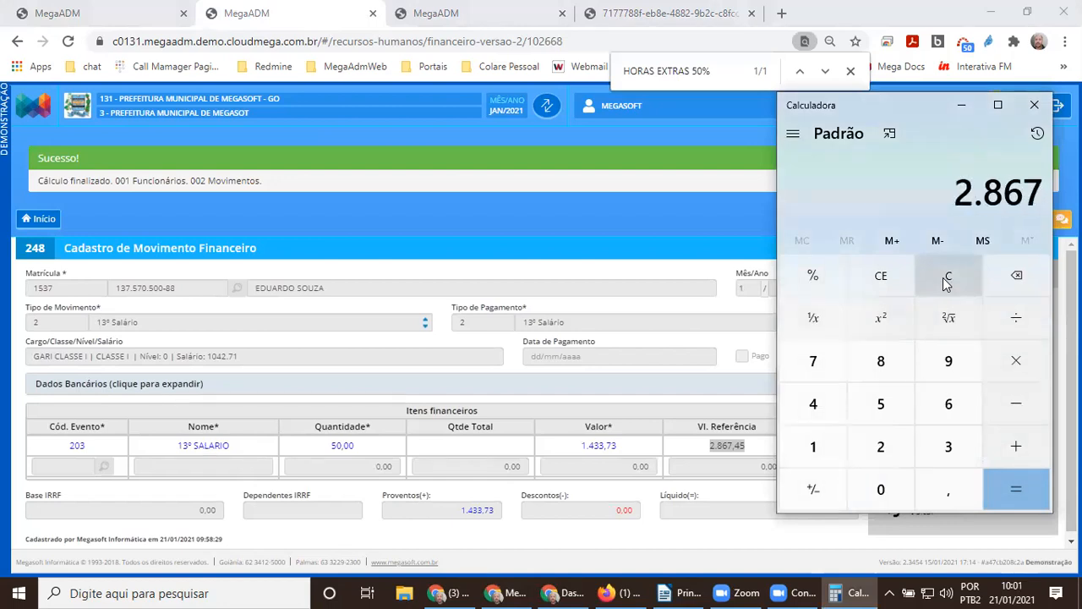
pyautogui.write(',45')
pyautogui.write('/2')
pyautogui.press('Return')
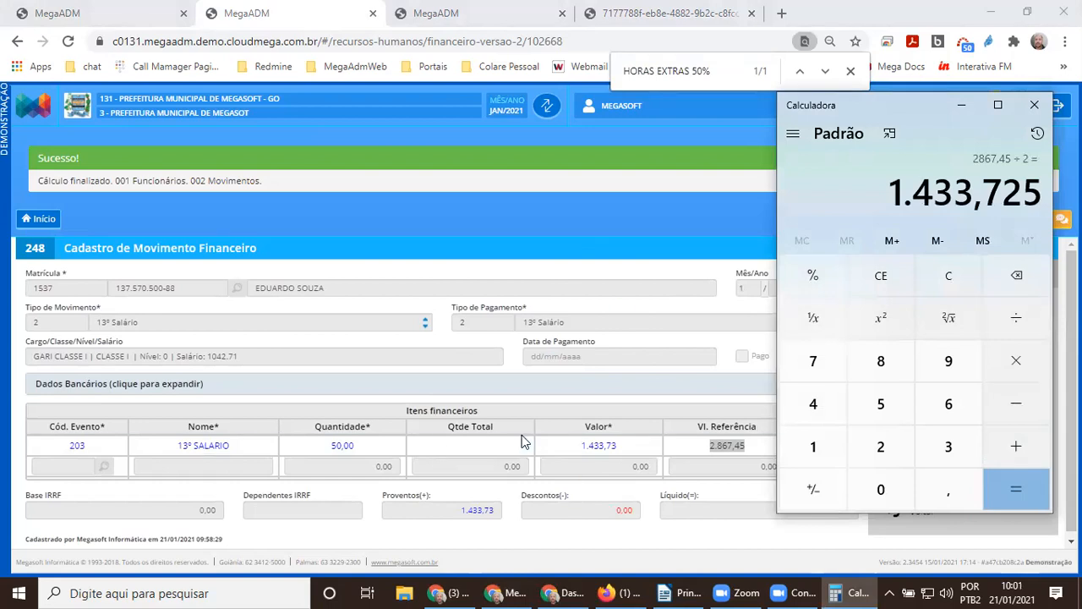
# - Compare the Quantidade and Valor of the earnings in the Vencimentos movement with those of 13º SALARIO in the 13º Salário movement
pyautogui.click(136, 15)
pyautogui.click(360, 366)
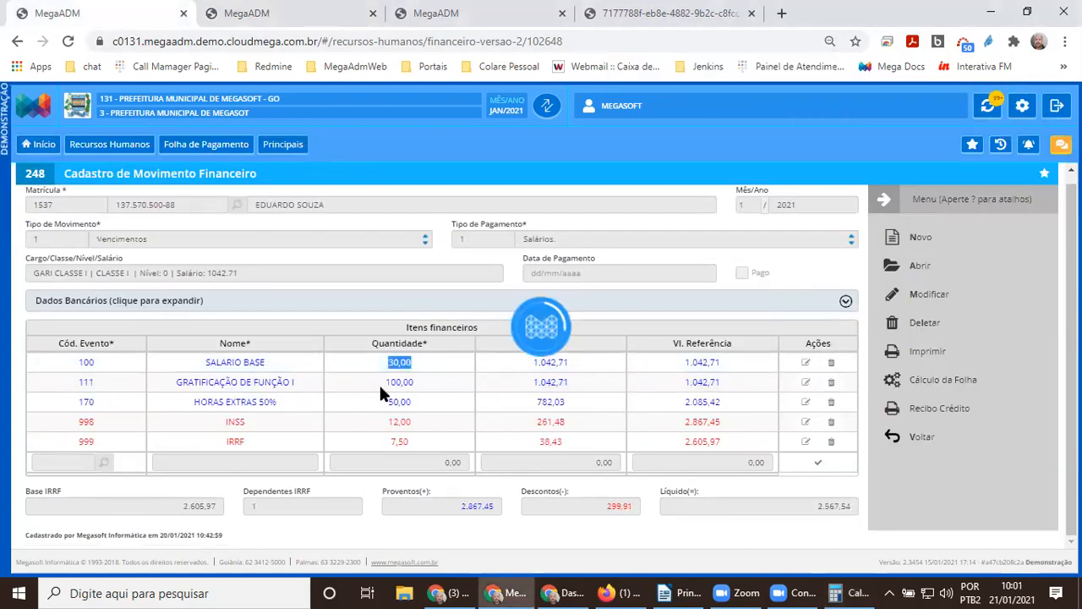
pyautogui.click(918, 497)
pyautogui.moveTo(387, 362); pyautogui.dragTo(600, 409)
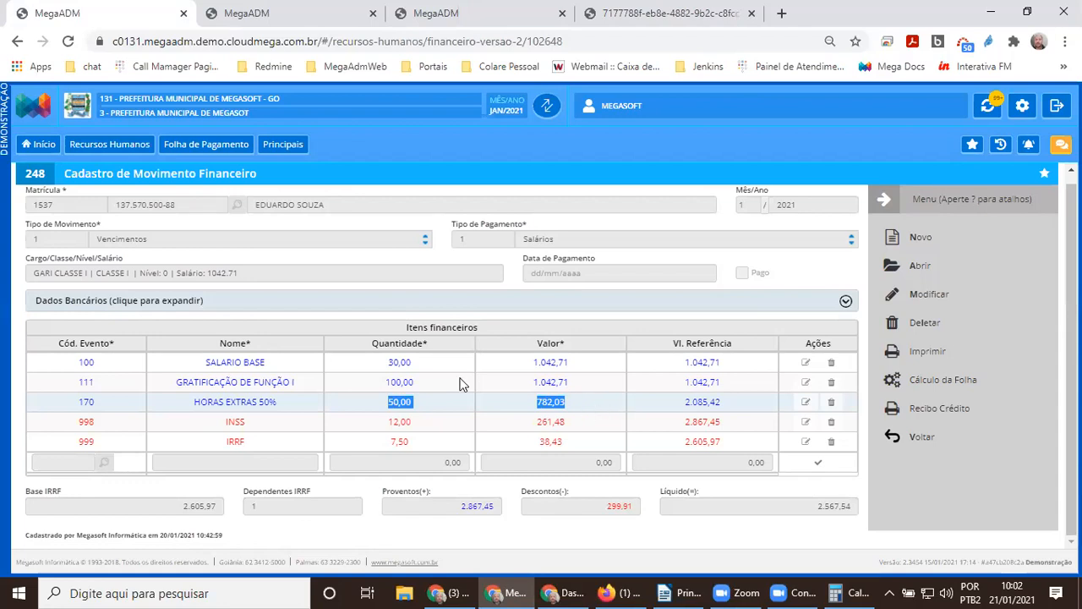
pyautogui.click(287, 13)
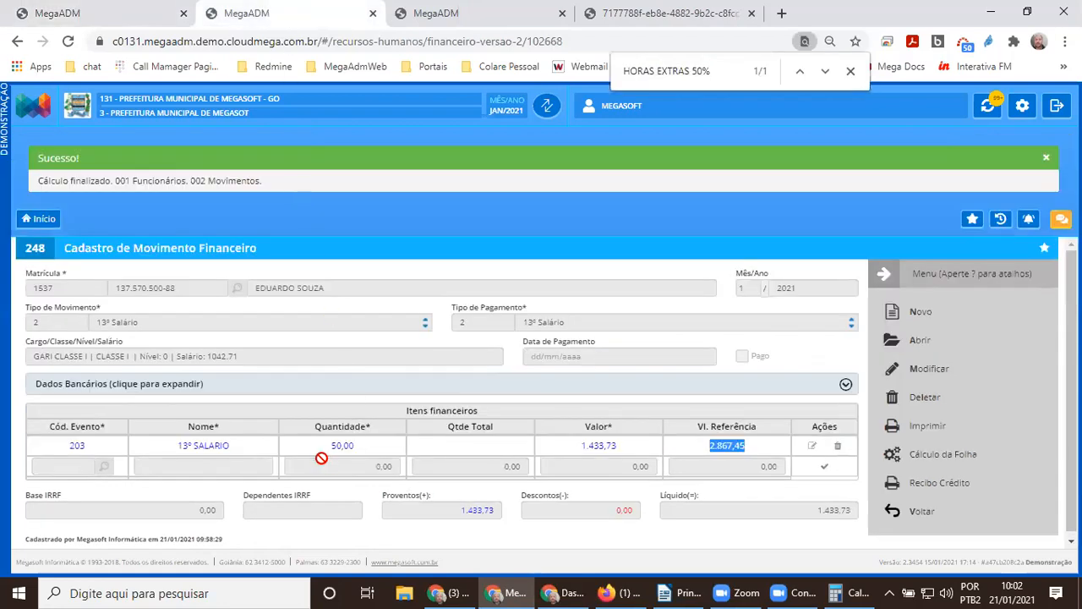
pyautogui.moveTo(323, 445); pyautogui.dragTo(622, 457)
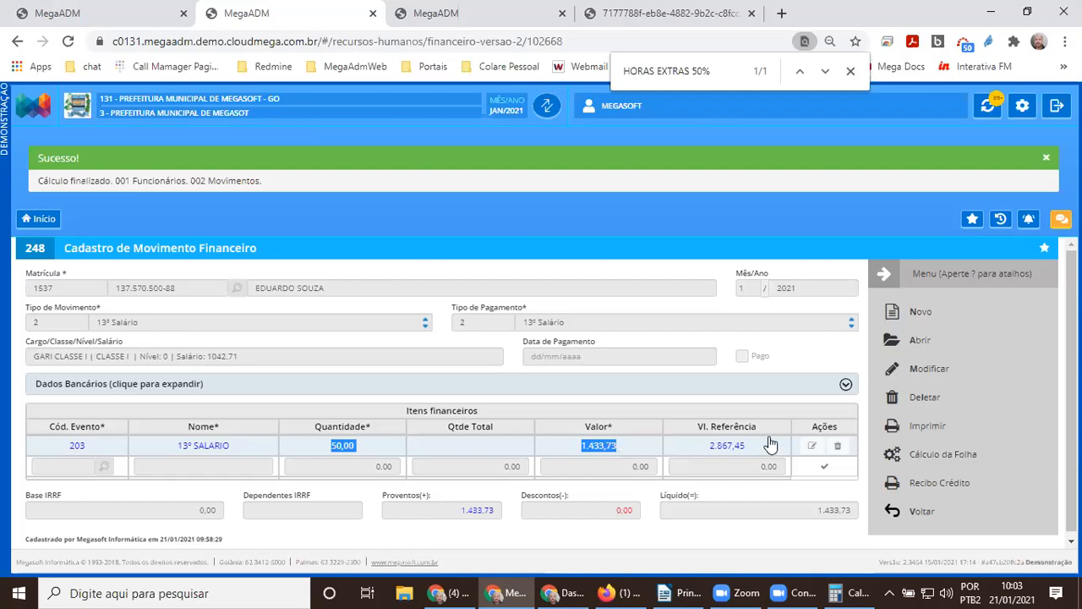
# - Modify the 13º Salário movement, setting the 13º SALARIO item's Quantidade to 70,00 and confirming the row
pyautogui.click(928, 372)
pyautogui.click(812, 371)
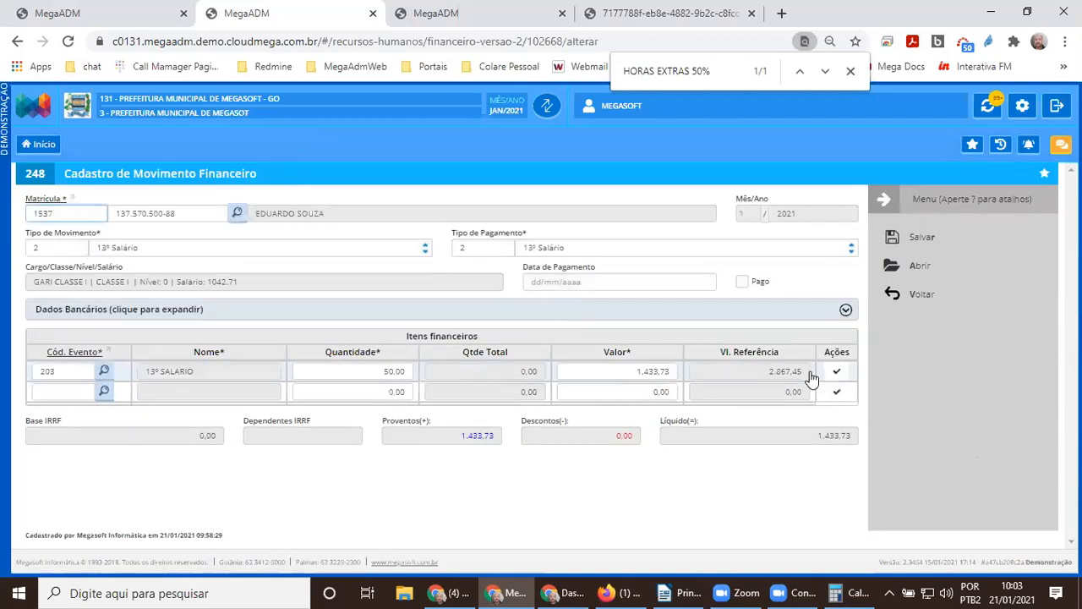
pyautogui.doubleClick(394, 372)
pyautogui.write('70')
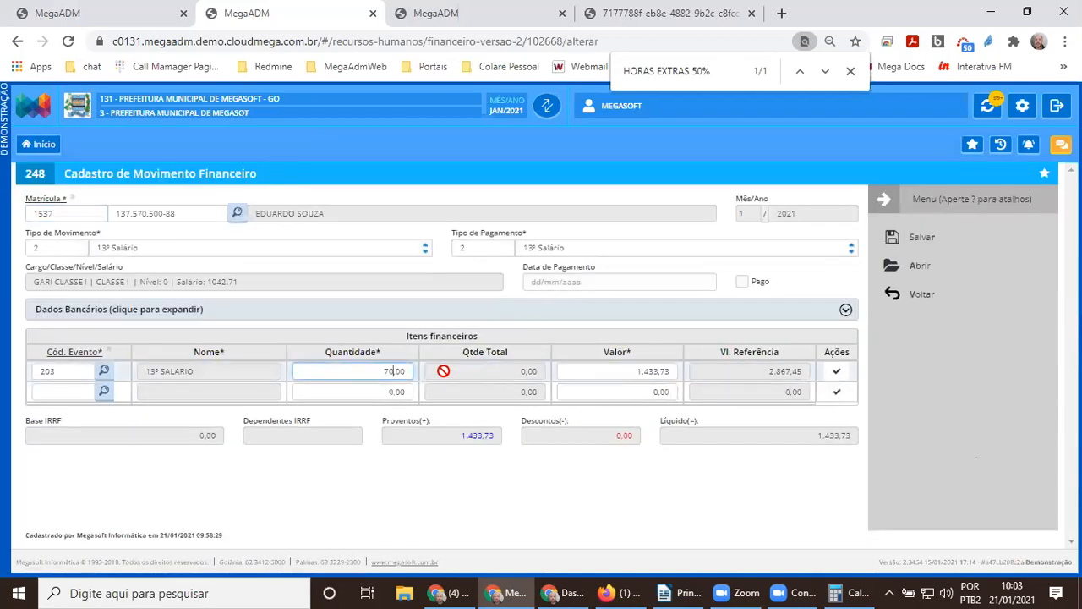
pyautogui.press('Tab')
pyautogui.press('Tab')
pyautogui.press('Return')
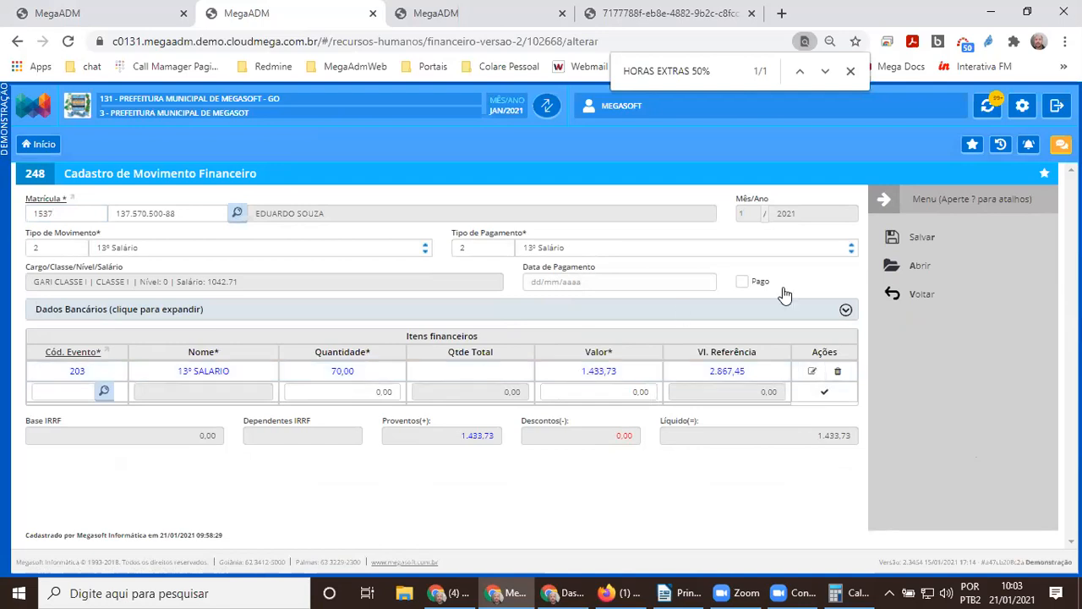
# - Save the 13º Salário movement, close the recalculation differences and check the quantity of event 203
pyautogui.click(948, 235)
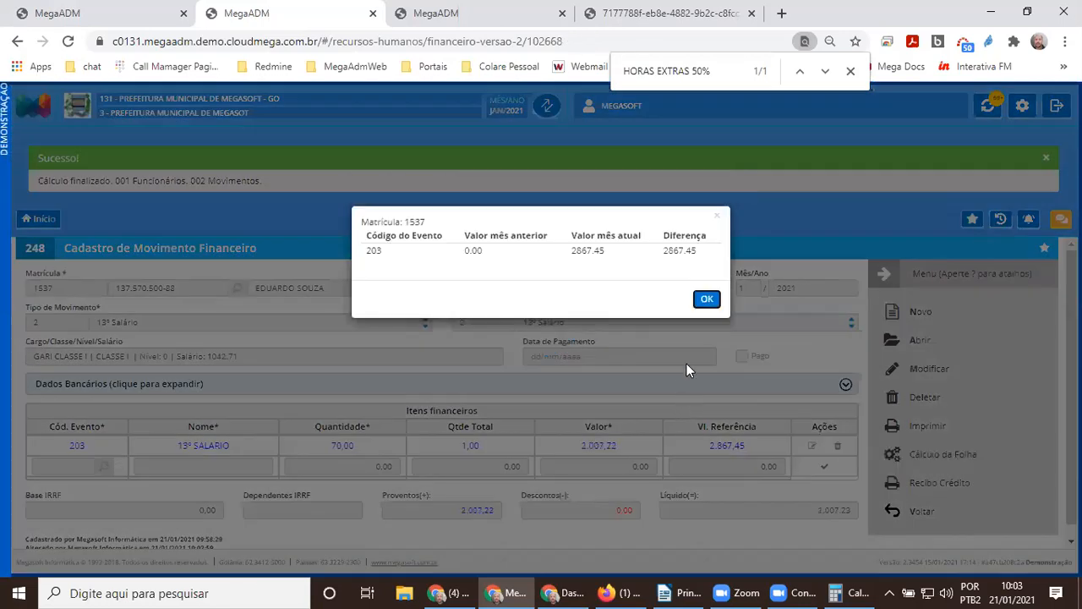
pyautogui.click(708, 301)
pyautogui.click(342, 446)
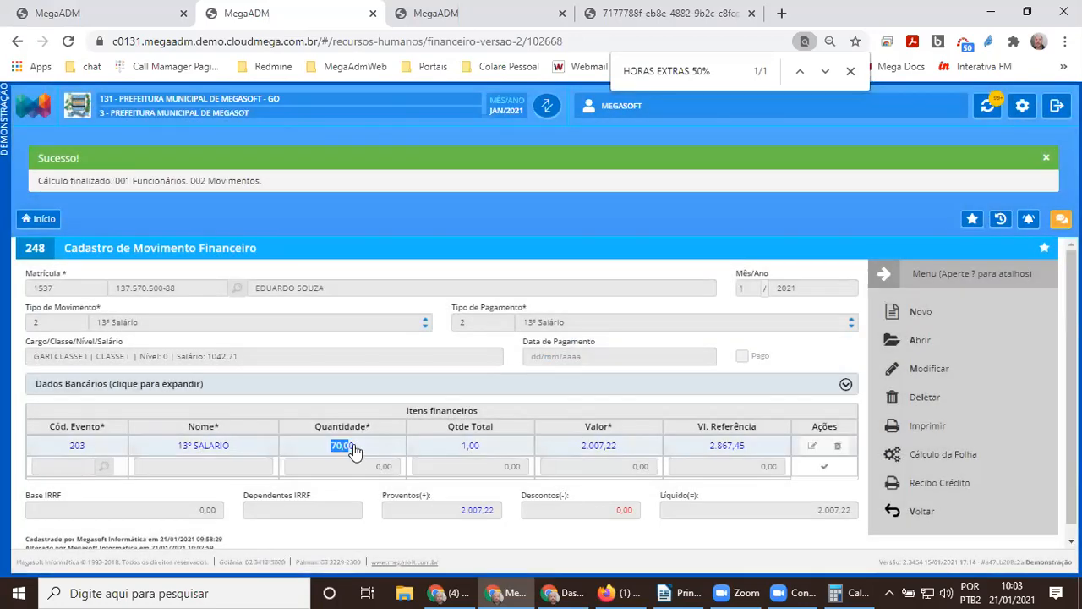
# - Switch to the Calculator and work out 70% of the reference value as 2867,45 × 70 ÷ 100
pyautogui.click(719, 448)
pyautogui.click(849, 593)
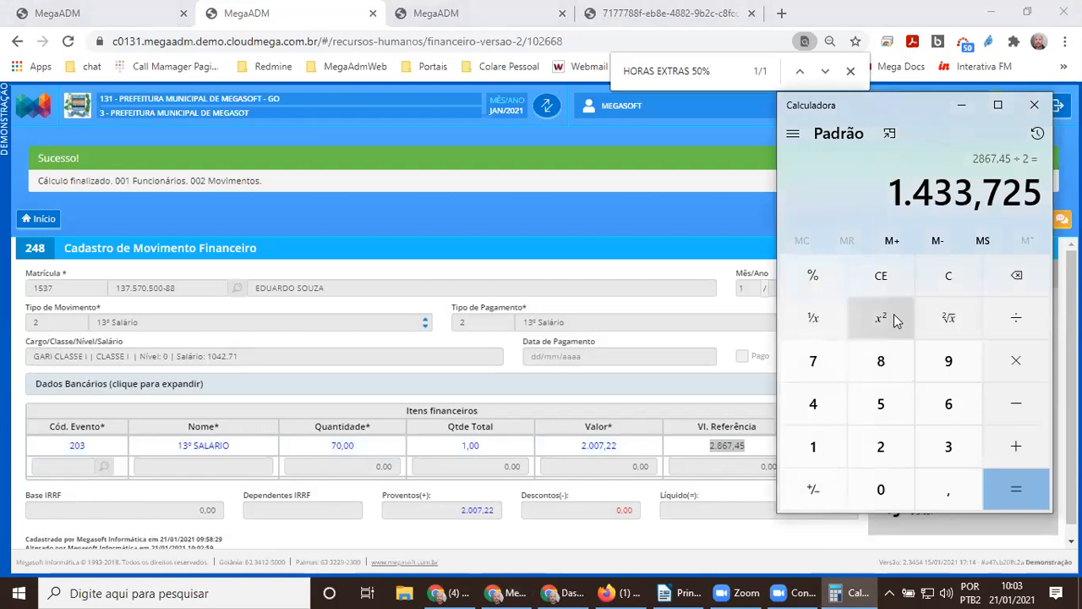
pyautogui.click(947, 278)
pyautogui.write('28')
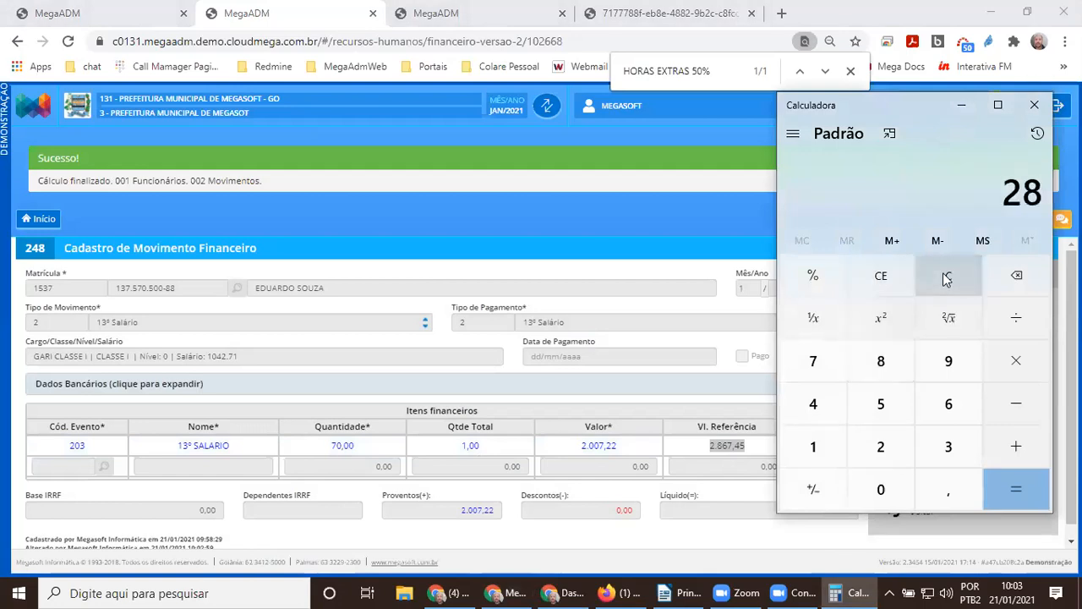
pyautogui.write('67,45')
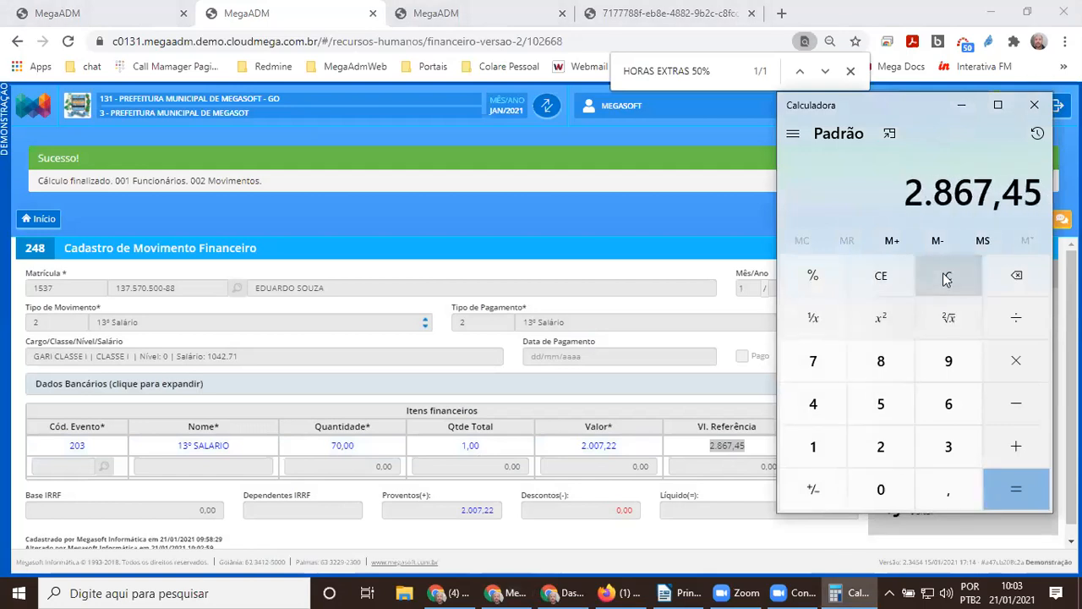
pyautogui.write('*70')
pyautogui.press('Return')
pyautogui.write('/100')
pyautogui.press('Return')
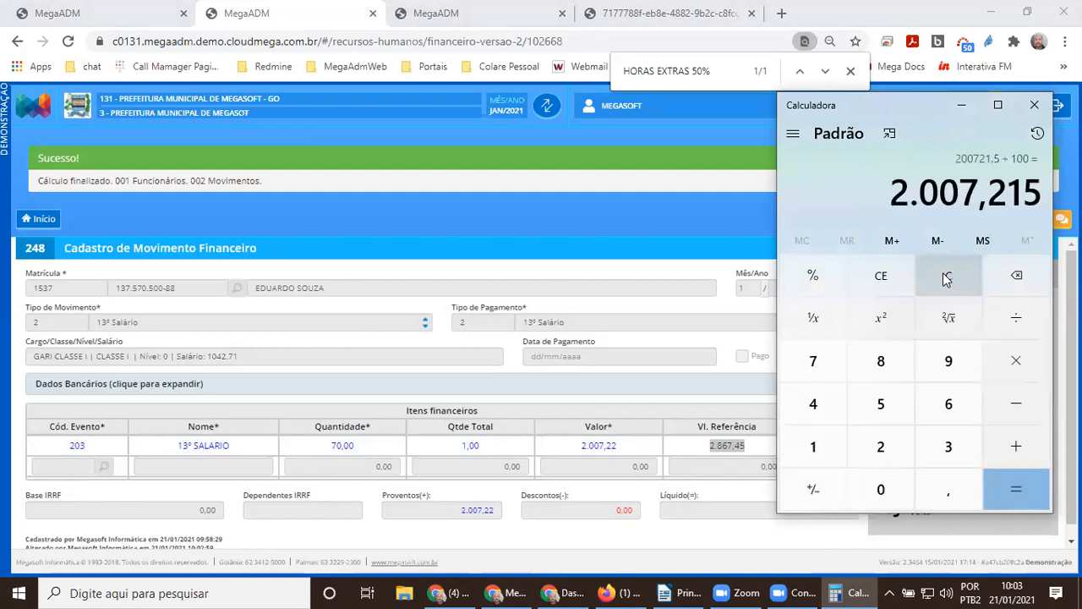
# - Review the 13º Salário quantity, then examine the INSS and IRRF deductions in the employee's Vencimentos movement
pyautogui.click(321, 447)
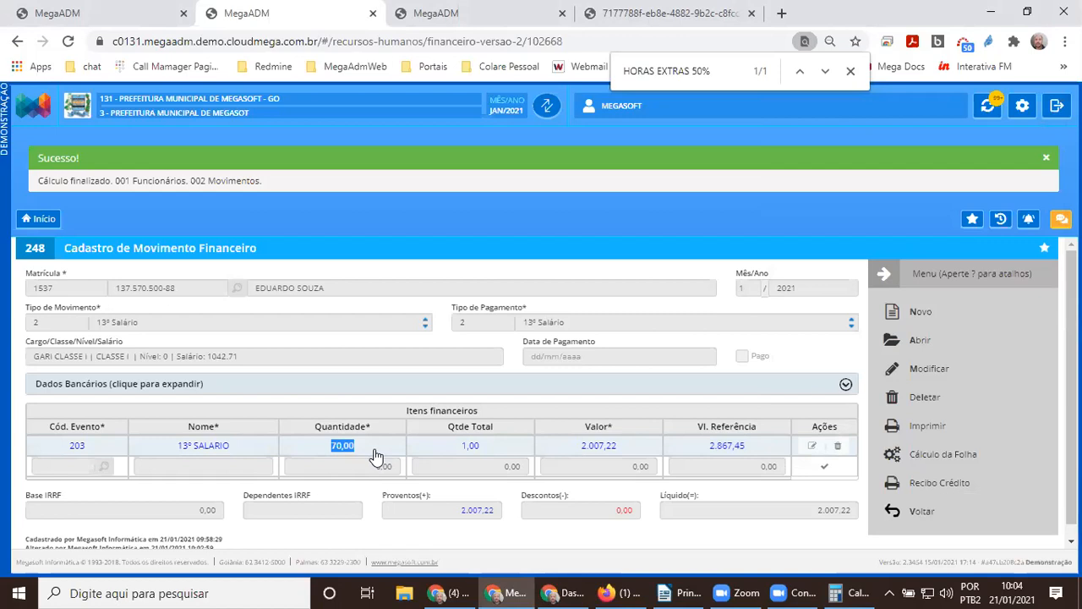
pyautogui.click(119, 14)
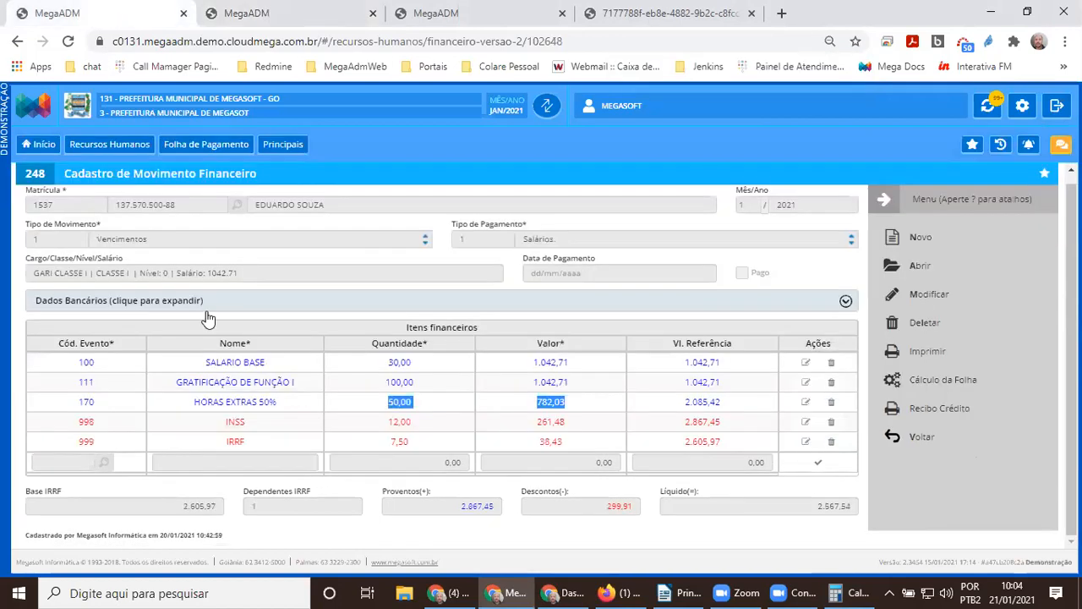
pyautogui.moveTo(205, 427); pyautogui.dragTo(251, 448)
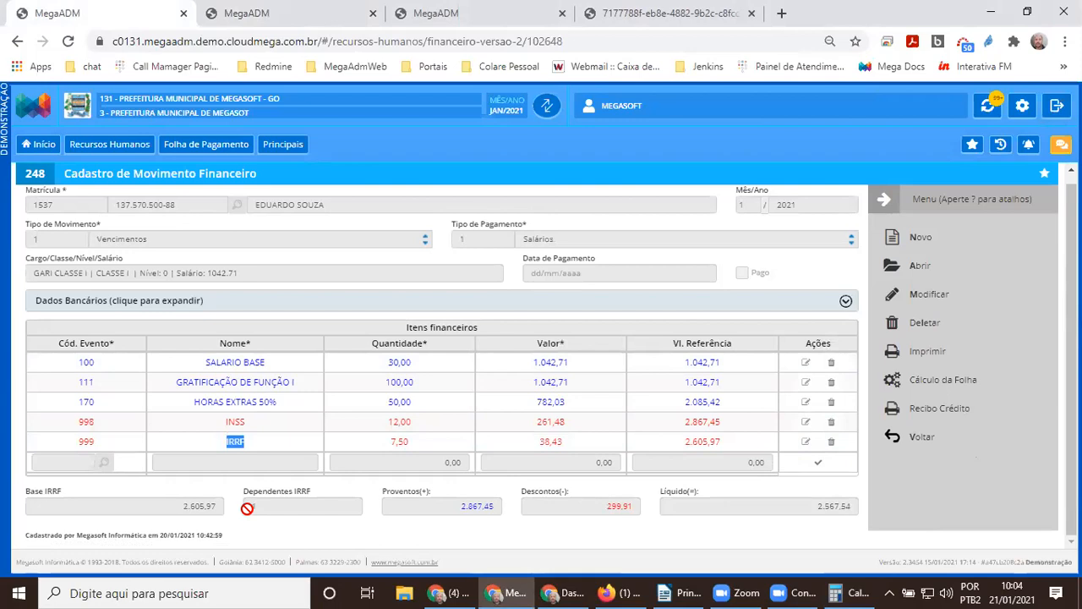
pyautogui.moveTo(220, 425); pyautogui.dragTo(264, 429)
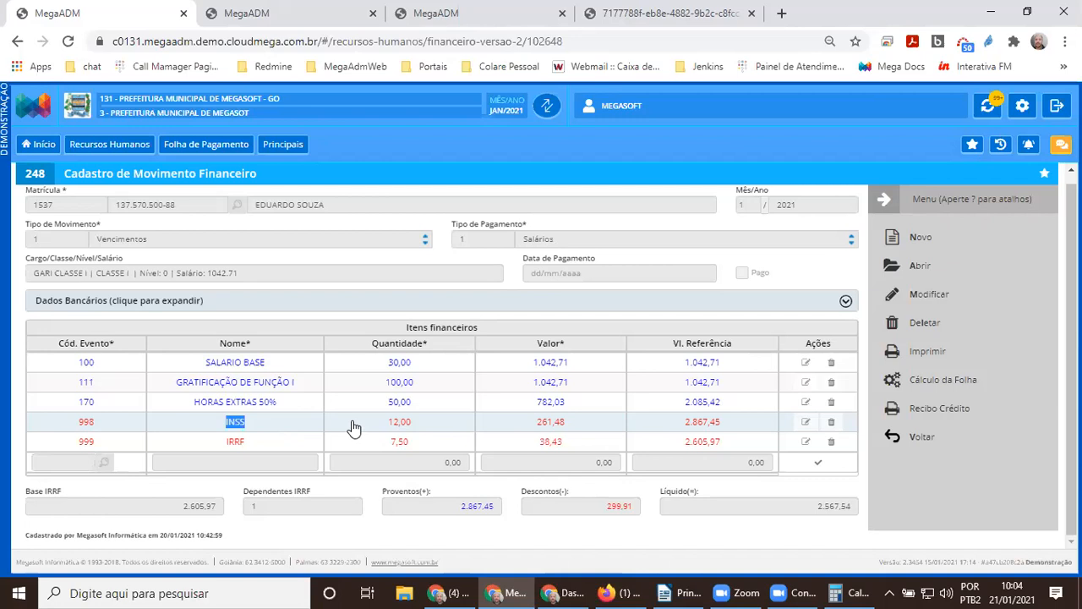
pyautogui.click(267, 423)
pyautogui.moveTo(221, 423); pyautogui.dragTo(512, 423)
pyautogui.moveTo(689, 433); pyautogui.dragTo(736, 435)
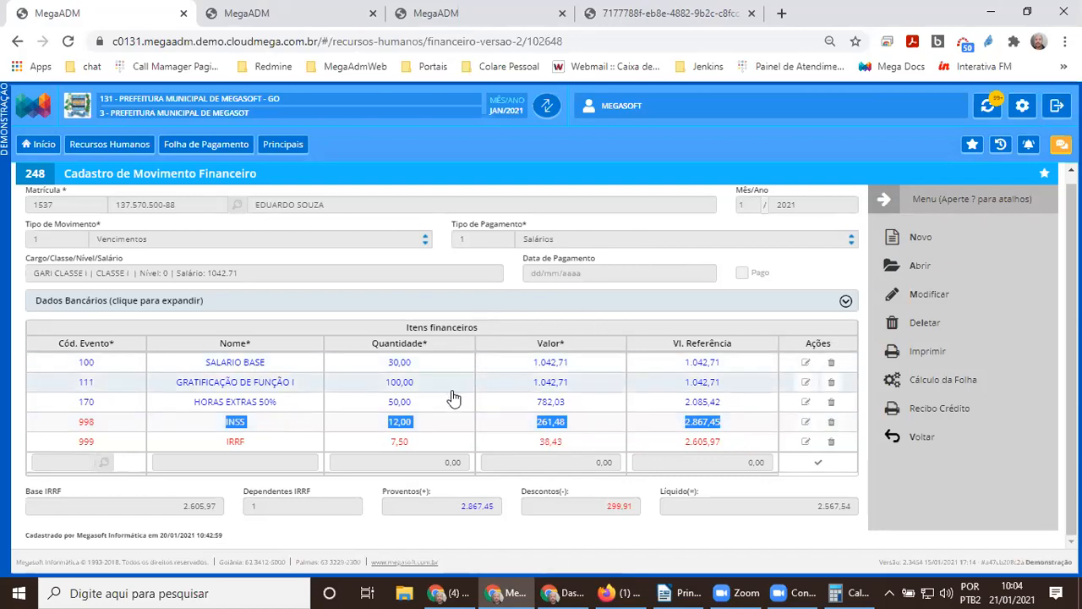
pyautogui.moveTo(517, 428); pyautogui.dragTo(571, 432)
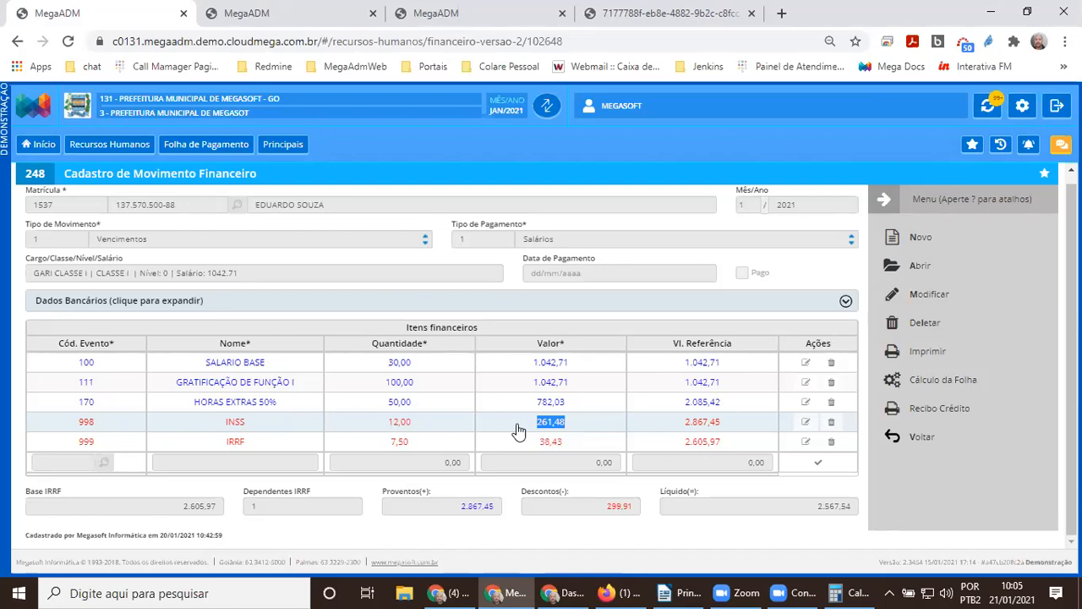
pyautogui.moveTo(519, 431); pyautogui.dragTo(575, 437)
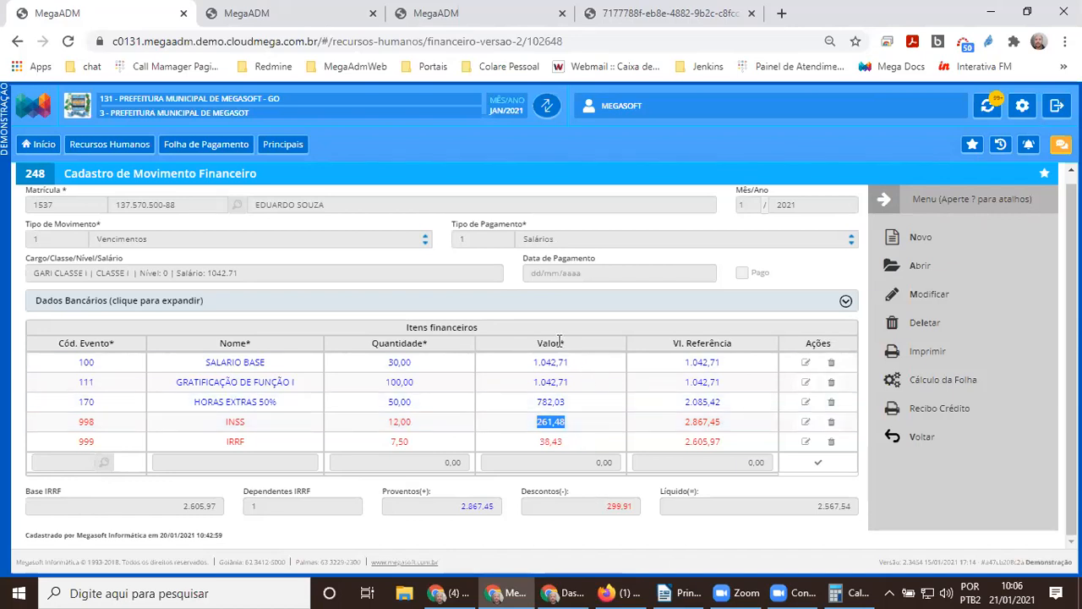
pyautogui.moveTo(219, 421); pyautogui.dragTo(599, 438)
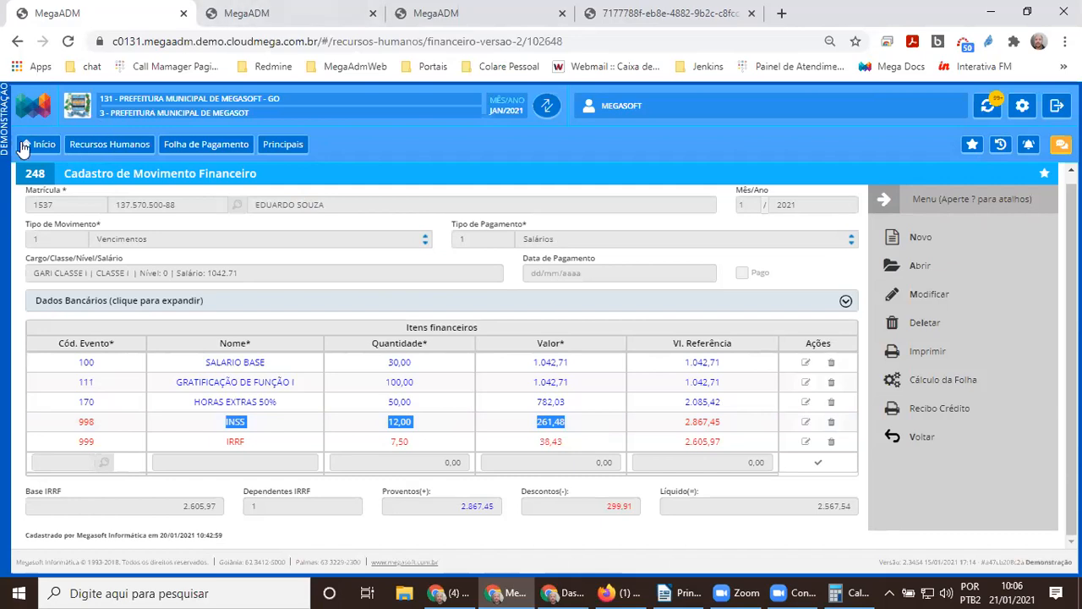
# - Copy the employee's name from the Vencimentos movement
pyautogui.scroll(1, 262, 229)
pyautogui.tripleClick(271, 213)
pyautogui.hotkey('ctrl', 'c')
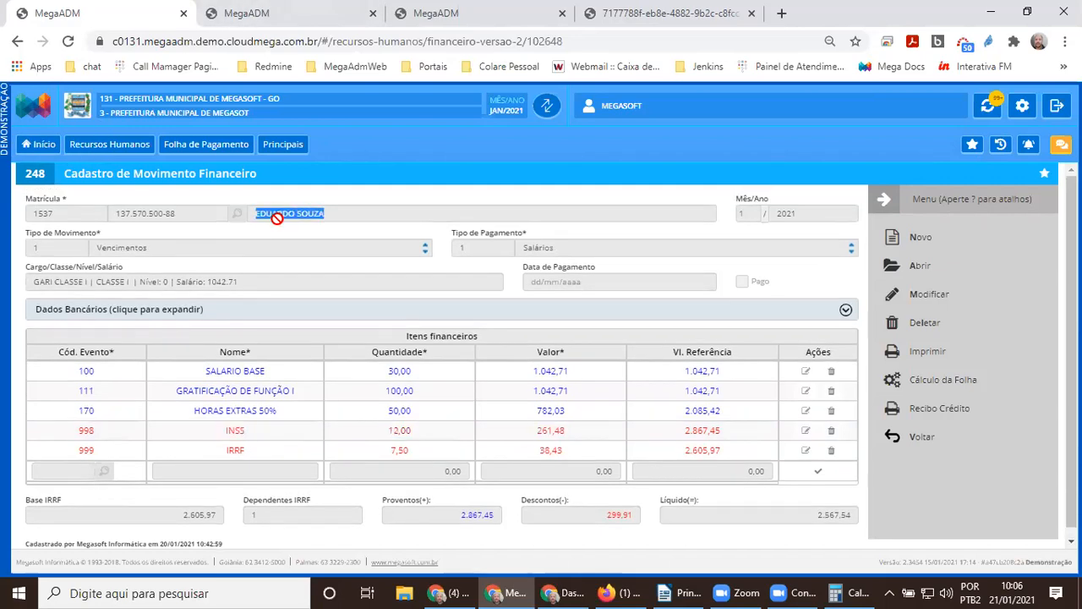
# - Open the Sumário Geral report from the payroll's Relatório Financeiro section
pyautogui.click(42, 145)
pyautogui.click(350, 277)
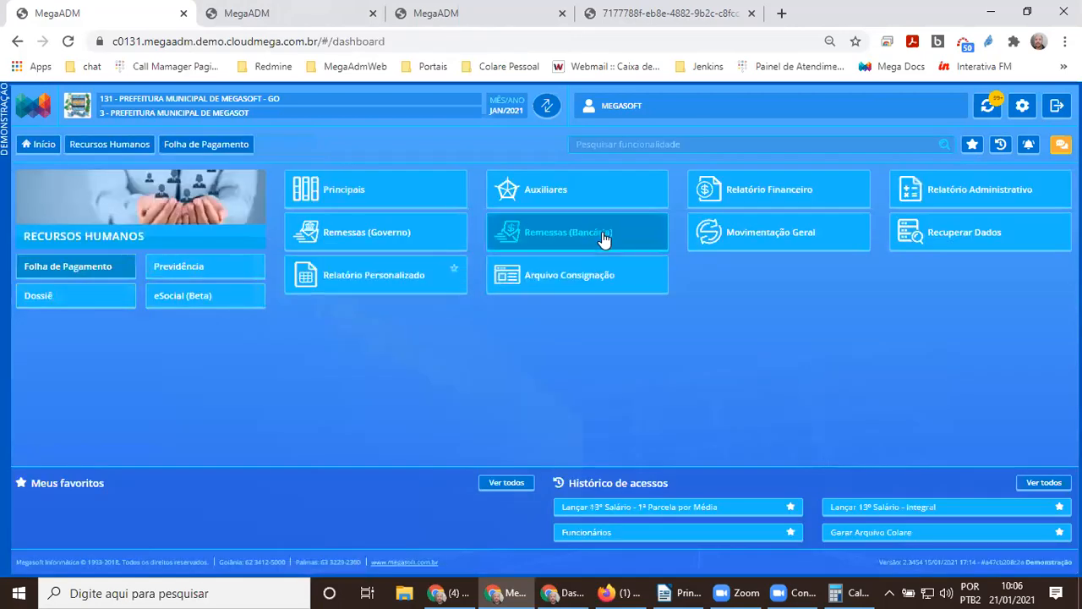
pyautogui.click(727, 199)
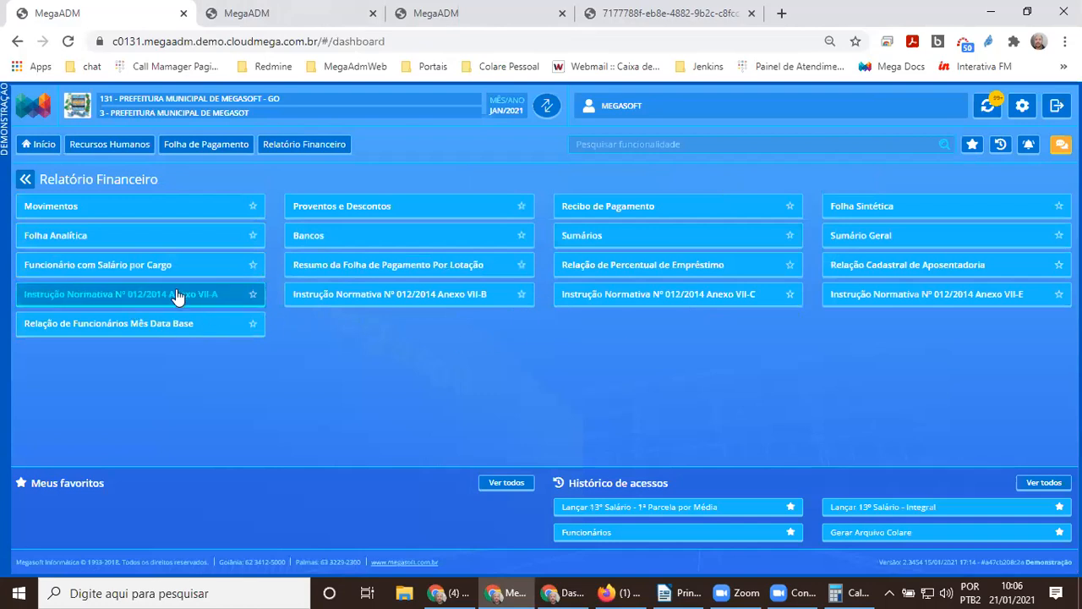
pyautogui.click(841, 245)
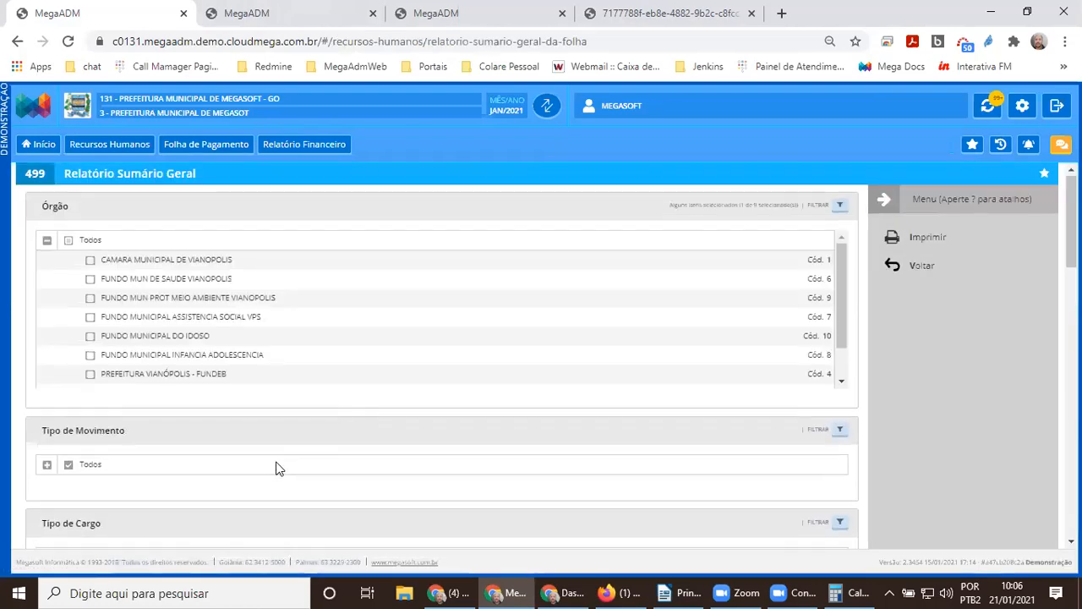
# - Clear the selection of all employees in the Funcionário filter and select only the copied employee
pyautogui.scroll(-5, 278, 466)
pyautogui.scroll(-2, 104, 367)
pyautogui.click(74, 376)
pyautogui.click(49, 378)
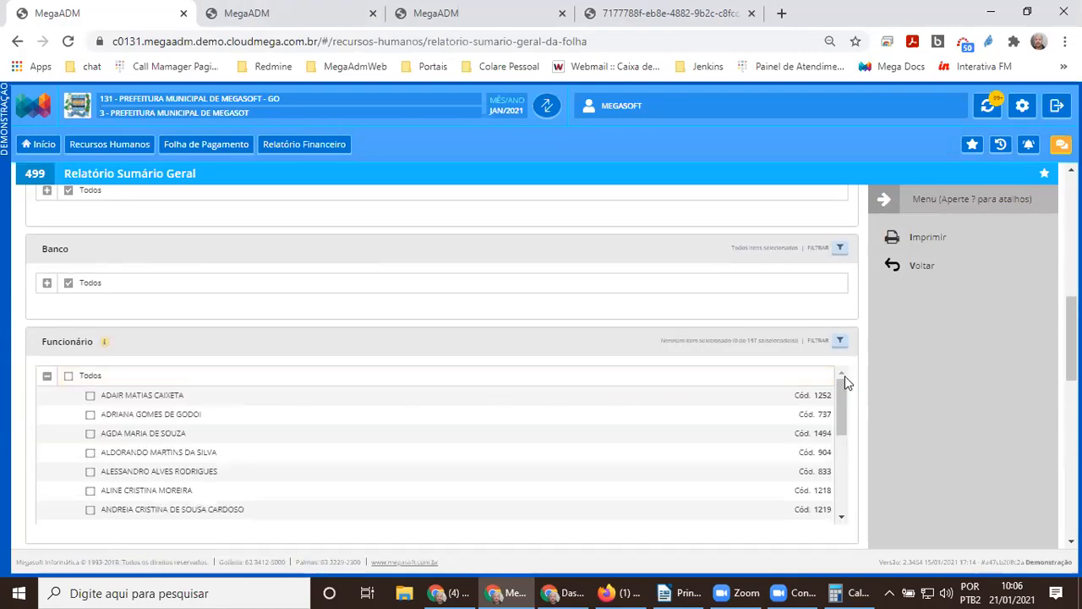
pyautogui.click(827, 341)
pyautogui.hotkey('ctrl', 'v')
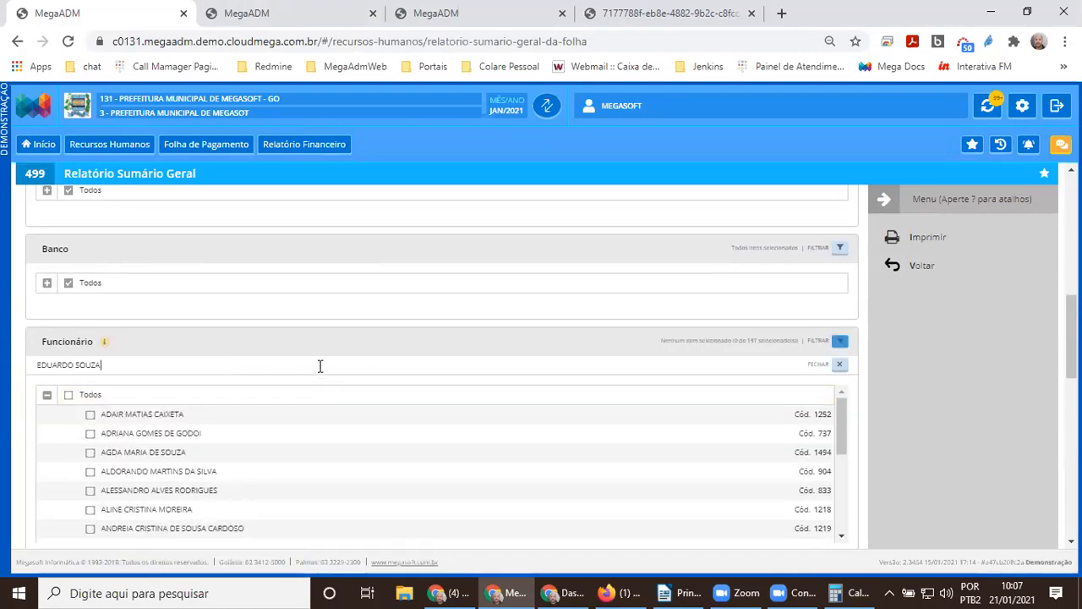
pyautogui.click(91, 414)
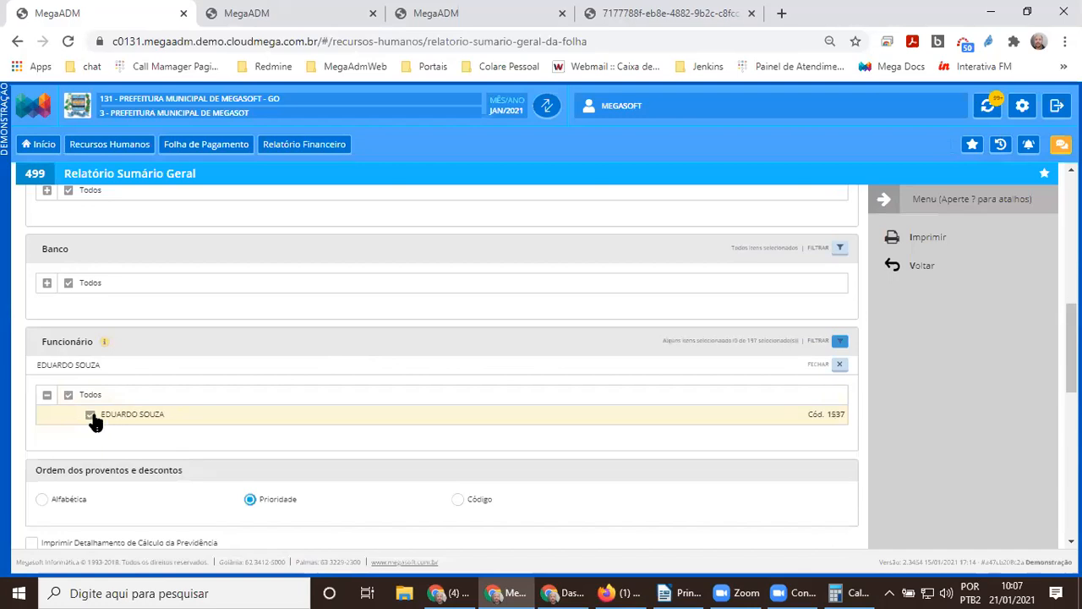
# - Enable Imprimir Detalhamento de Cálculo da Previdência and generate the report, opening its PDF in a new tab
pyautogui.scroll(-3, 114, 454)
pyautogui.click(52, 307)
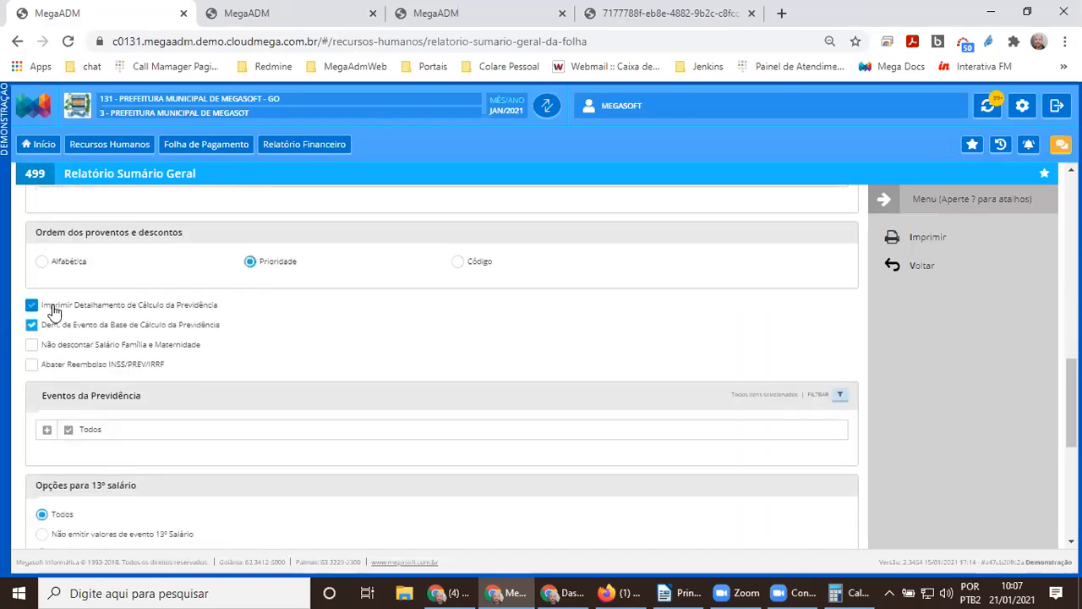
pyautogui.click(954, 236)
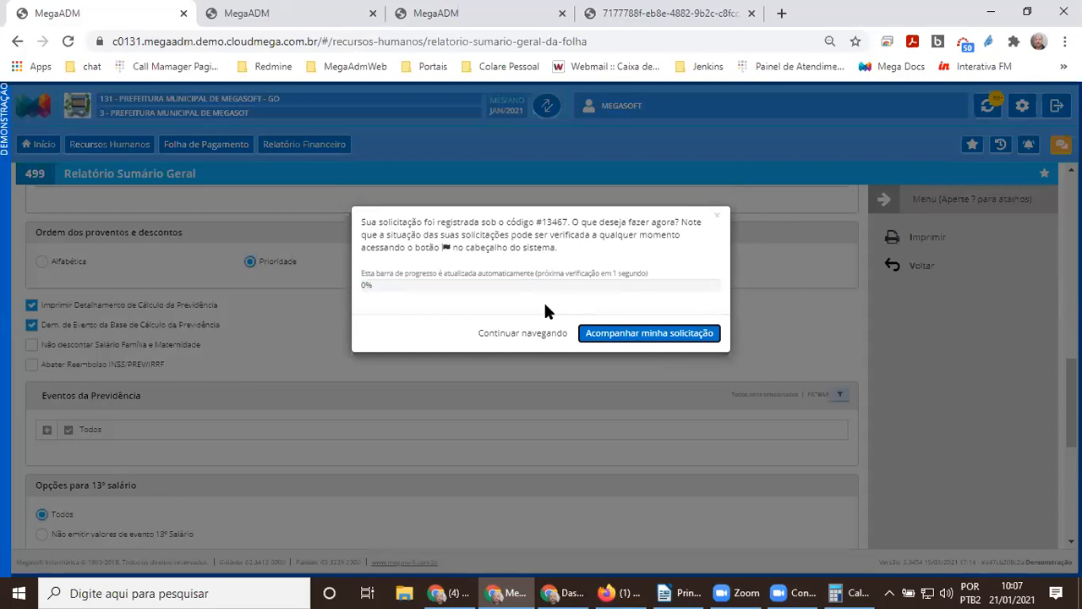
pyautogui.click(579, 312)
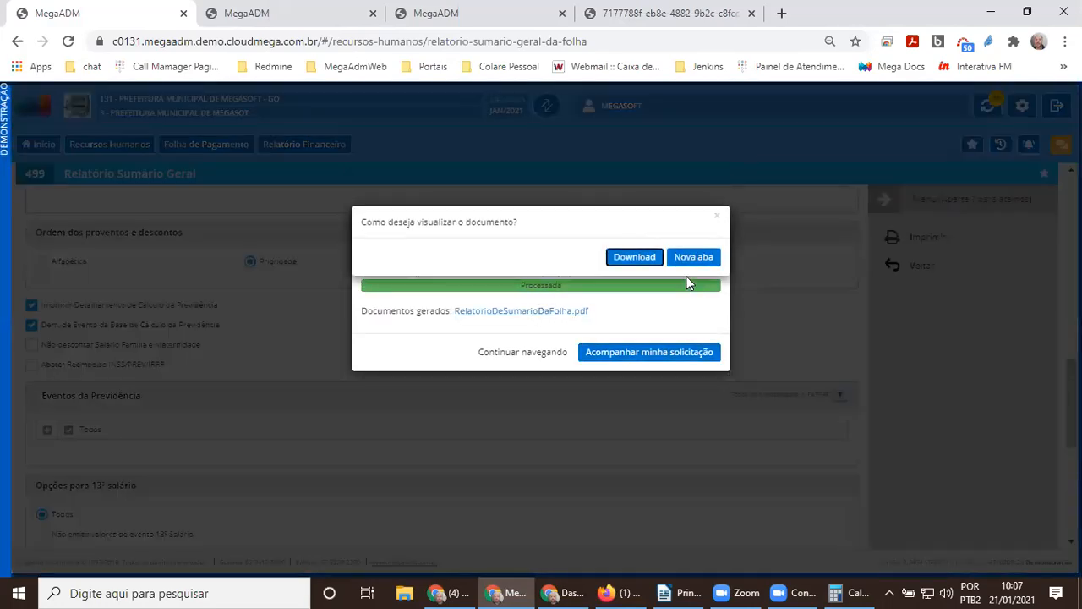
pyautogui.click(698, 261)
# - Examine the INSS Segurado and Empresa amounts in the Sumário Geral PDF and check its reference month
pyautogui.scroll(-1, 647, 279)
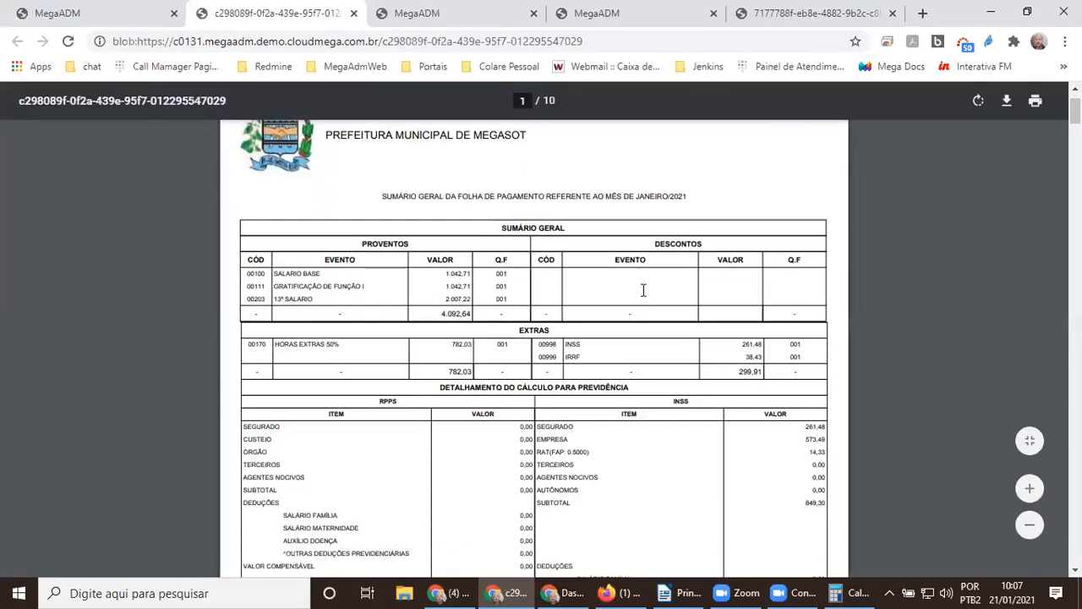
pyautogui.scroll(-2, 643, 290)
pyautogui.moveTo(440, 196); pyautogui.dragTo(641, 195)
pyautogui.moveTo(536, 234); pyautogui.dragTo(825, 240)
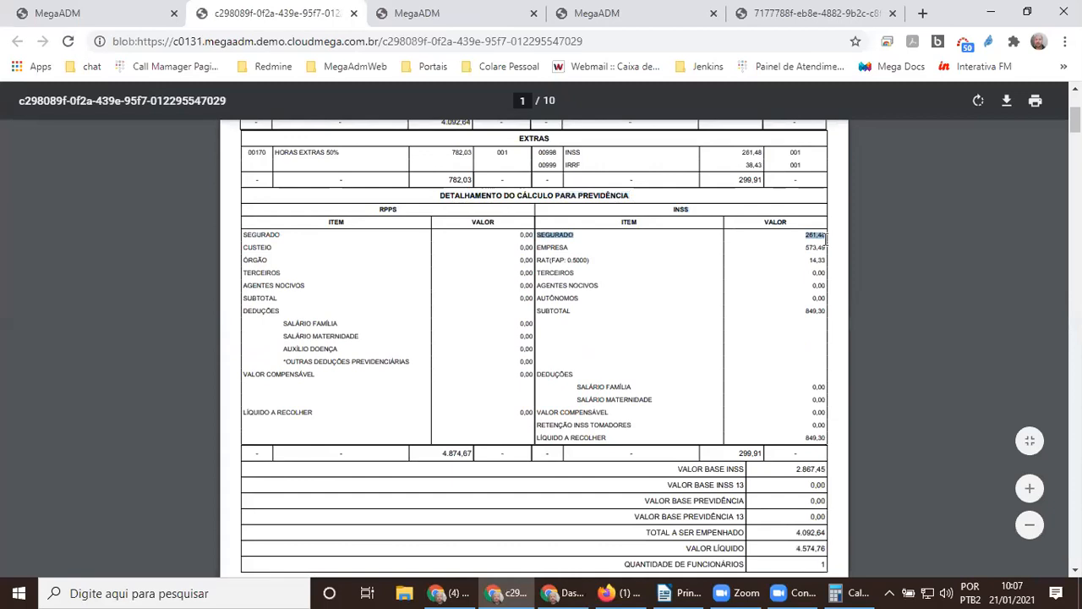
pyautogui.moveTo(521, 247); pyautogui.dragTo(830, 246)
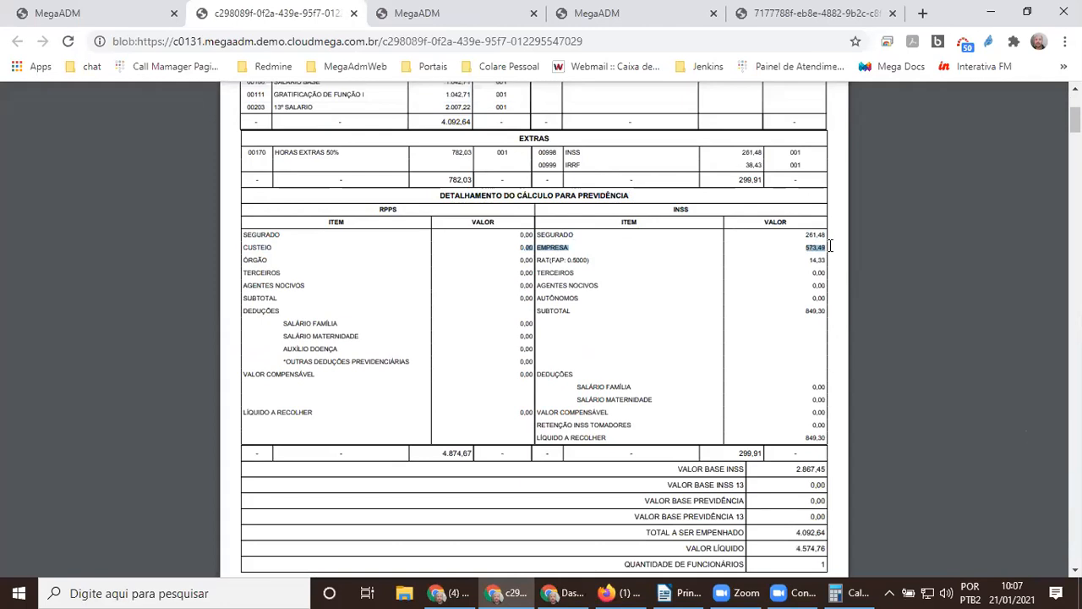
pyautogui.scroll(3, 507, 254)
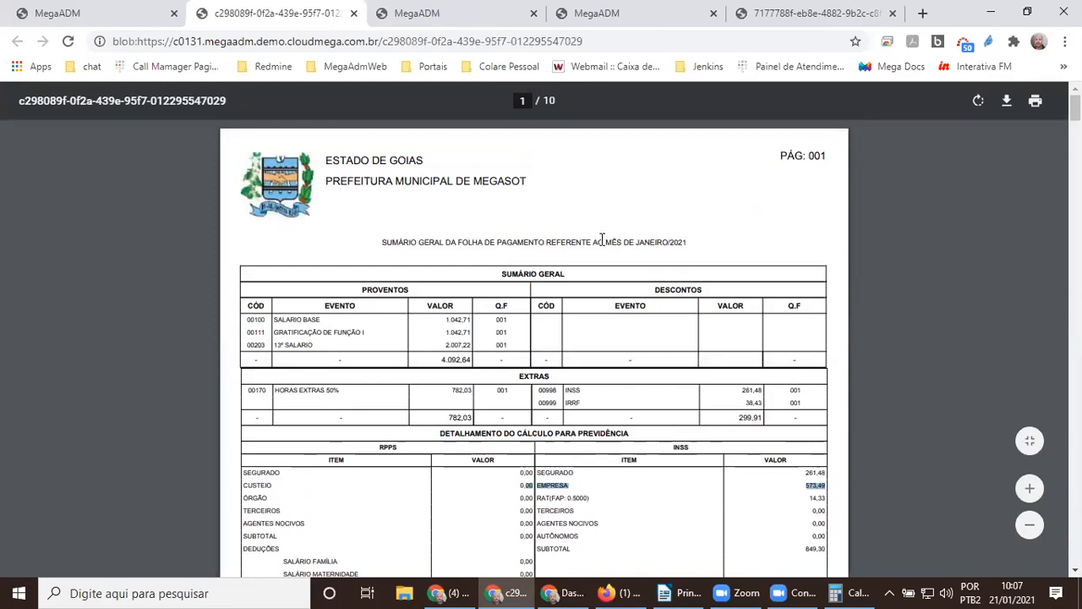
pyautogui.moveTo(595, 242); pyautogui.dragTo(691, 248)
# - Examine the INSS Segurado, Empresa, RAT and subtotal lines against the Líquido a Recolher in the social-security breakdown
pyautogui.scroll(-3, 605, 319)
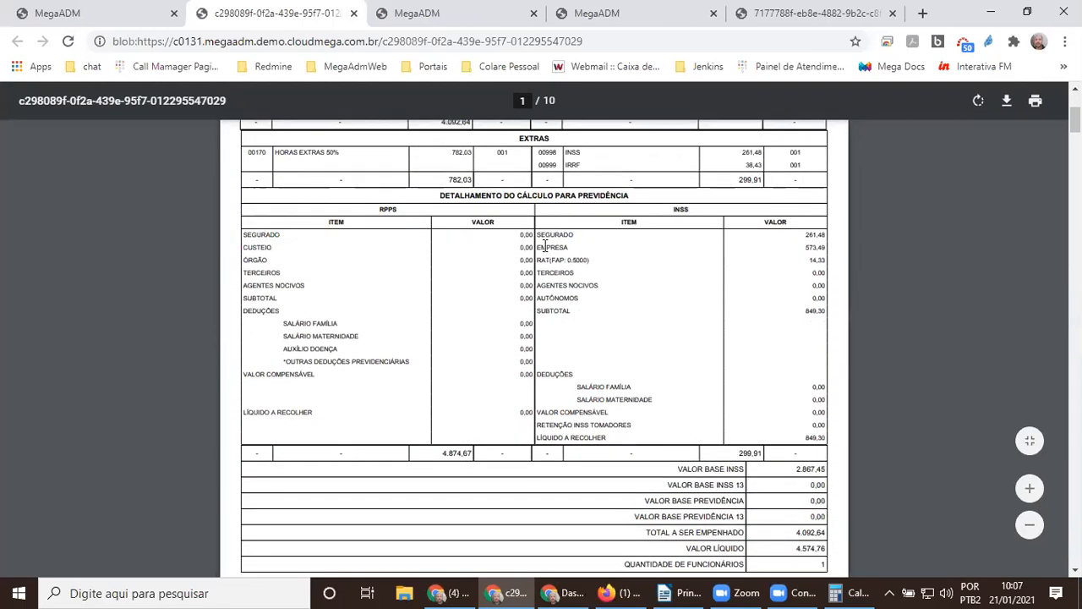
pyautogui.moveTo(536, 234); pyautogui.dragTo(832, 235)
pyautogui.moveTo(538, 248); pyautogui.dragTo(825, 249)
pyautogui.moveTo(538, 260); pyautogui.dragTo(827, 260)
pyautogui.moveTo(541, 311); pyautogui.dragTo(829, 312)
pyautogui.moveTo(803, 437); pyautogui.dragTo(827, 438)
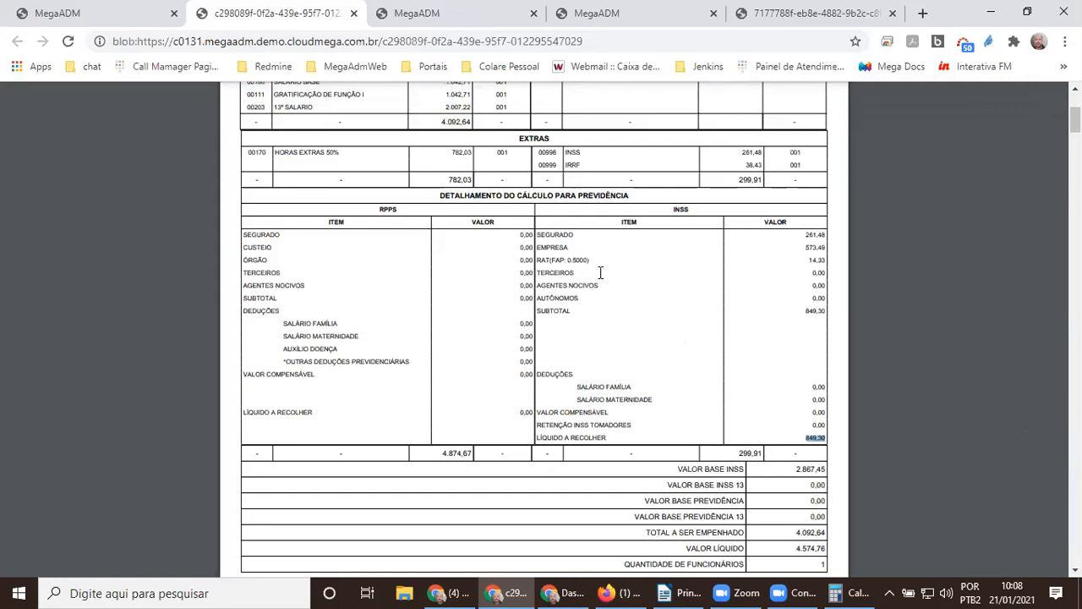
pyautogui.moveTo(541, 235); pyautogui.dragTo(825, 262)
pyautogui.moveTo(806, 438); pyautogui.dragTo(827, 439)
pyautogui.scroll(3, 701, 382)
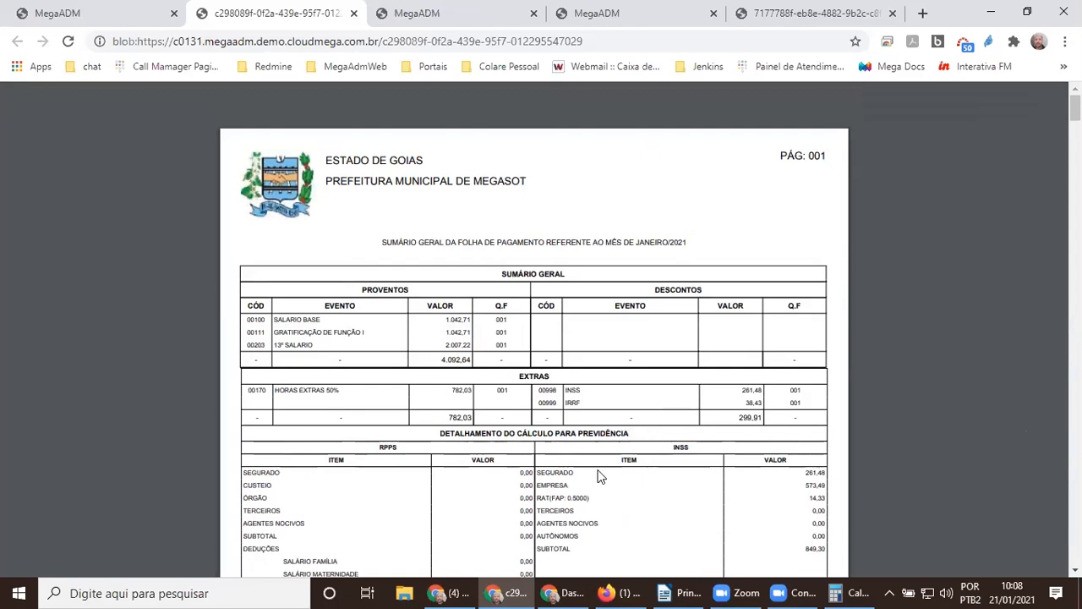
pyautogui.moveTo(552, 474); pyautogui.dragTo(822, 489)
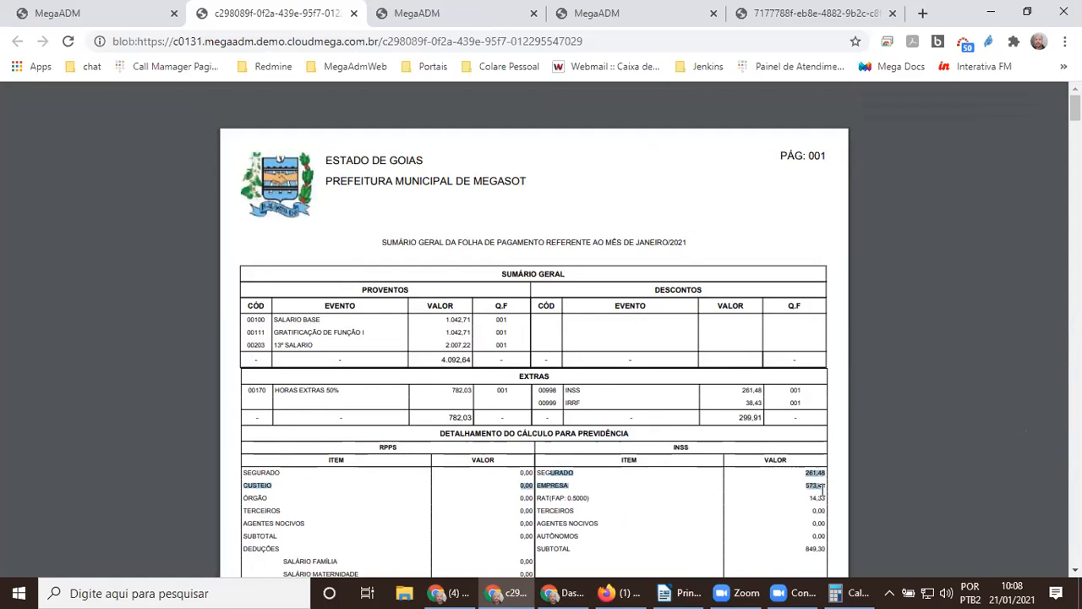
# - Return to the Vencimentos movement, dismiss the report request, check the INSS item and display the 13º Salário movement
pyautogui.click(133, 15)
pyautogui.hotkey('alt', 'Left')
pyautogui.hotkey('alt', 'Left')
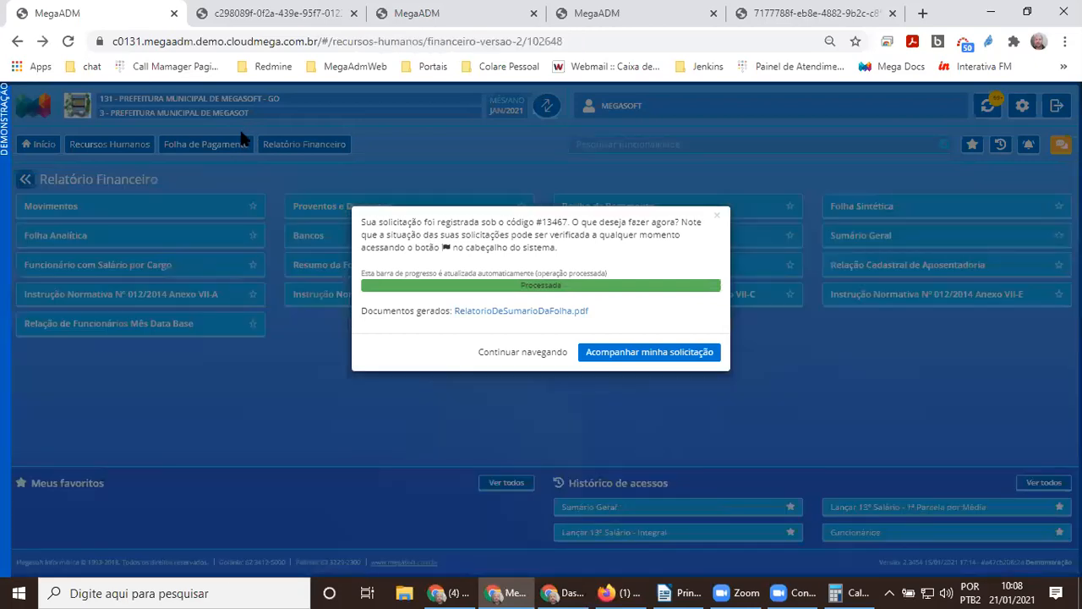
pyautogui.click(495, 352)
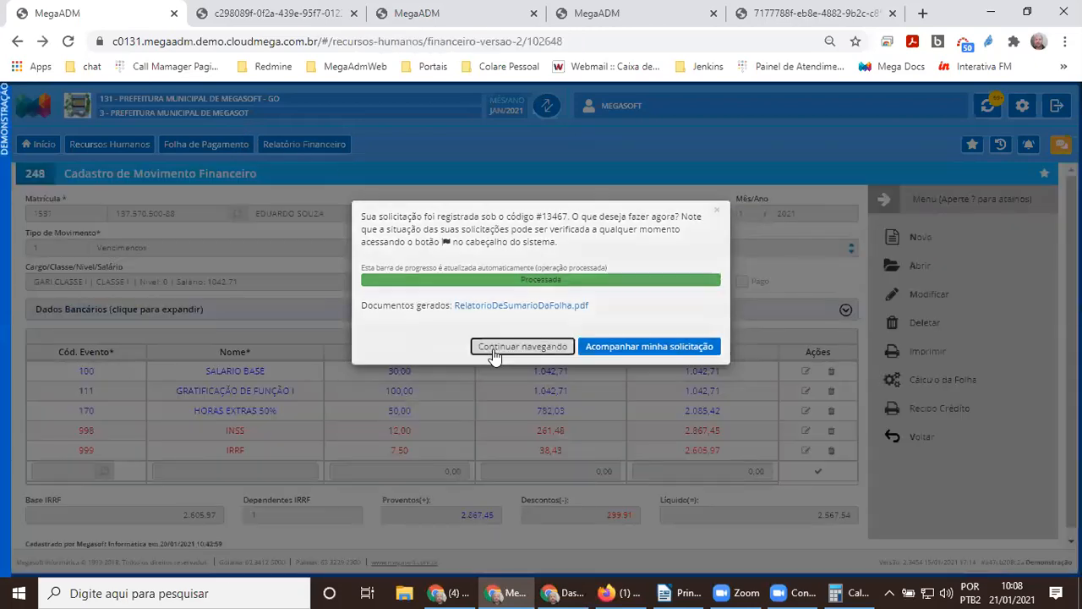
pyautogui.moveTo(225, 433); pyautogui.dragTo(406, 432)
pyautogui.click(423, 13)
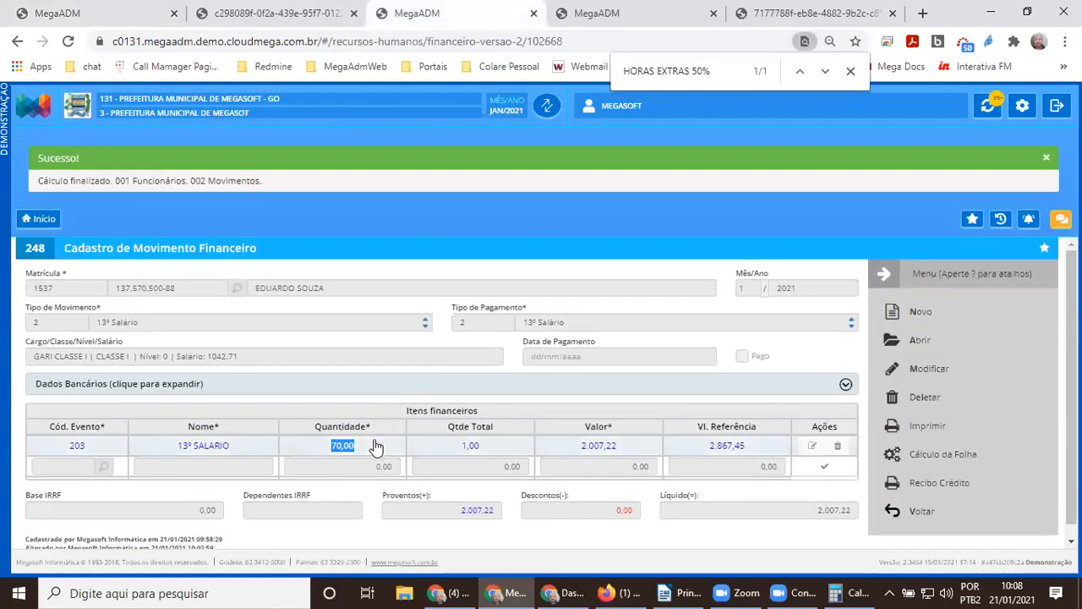
# - Review the 13º Salário item, leave the 1ª Parcela por Média form for Lançar 13º Salário - Integral, and close the first report PDF
pyautogui.moveTo(167, 450); pyautogui.dragTo(755, 450)
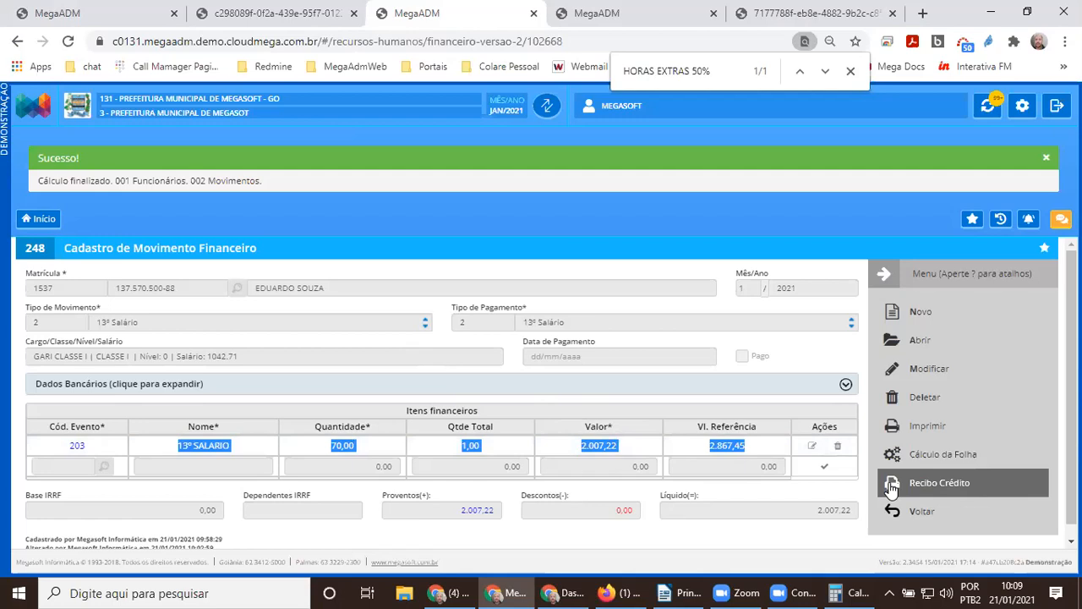
pyautogui.click(551, 16)
pyautogui.click(526, 355)
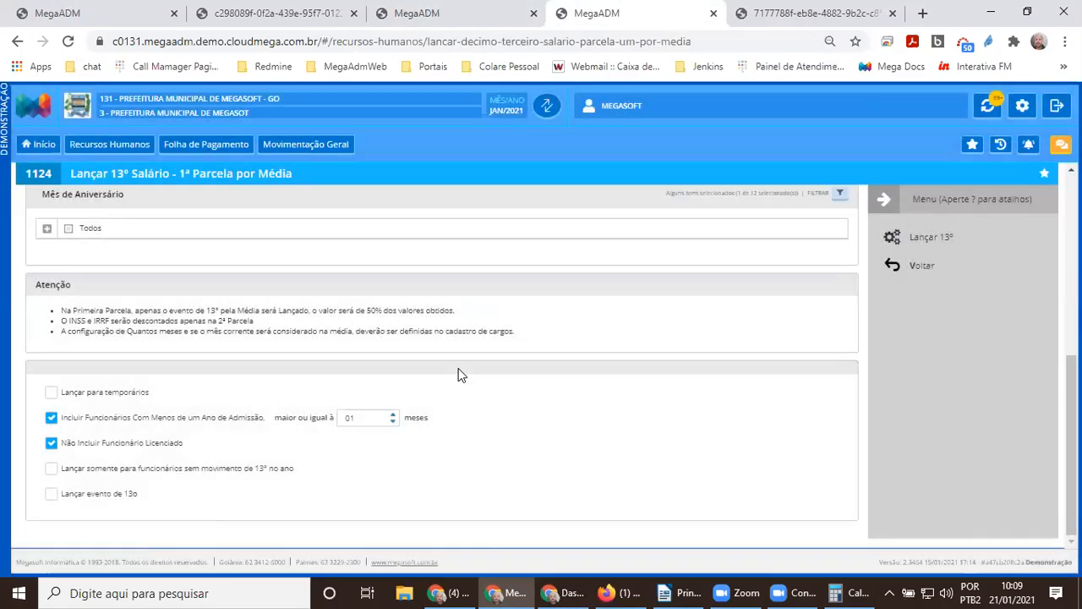
pyautogui.click(910, 267)
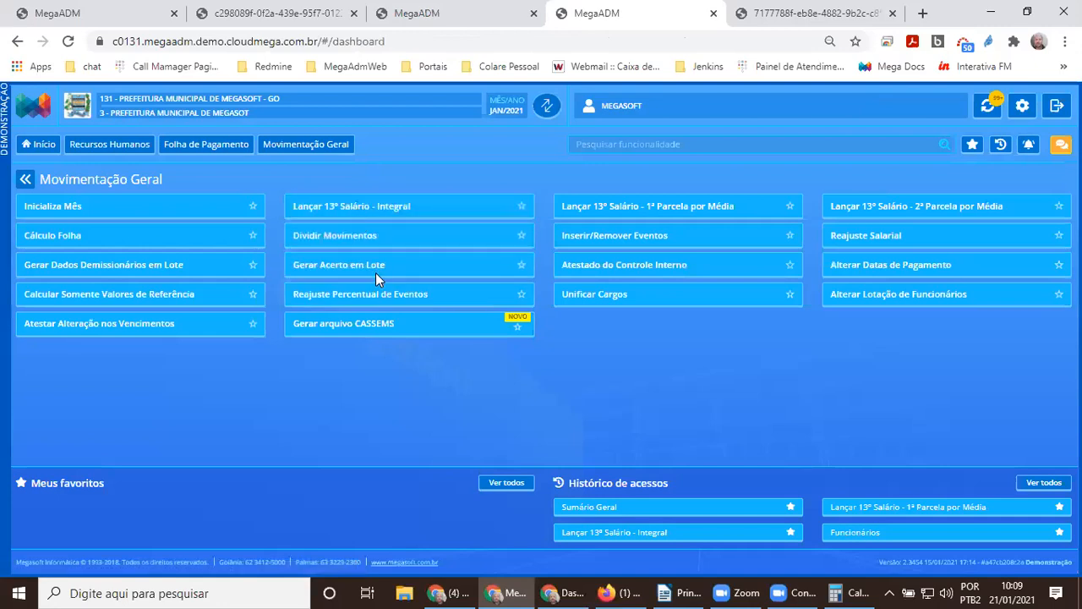
pyautogui.click(381, 206)
pyautogui.click(354, 13)
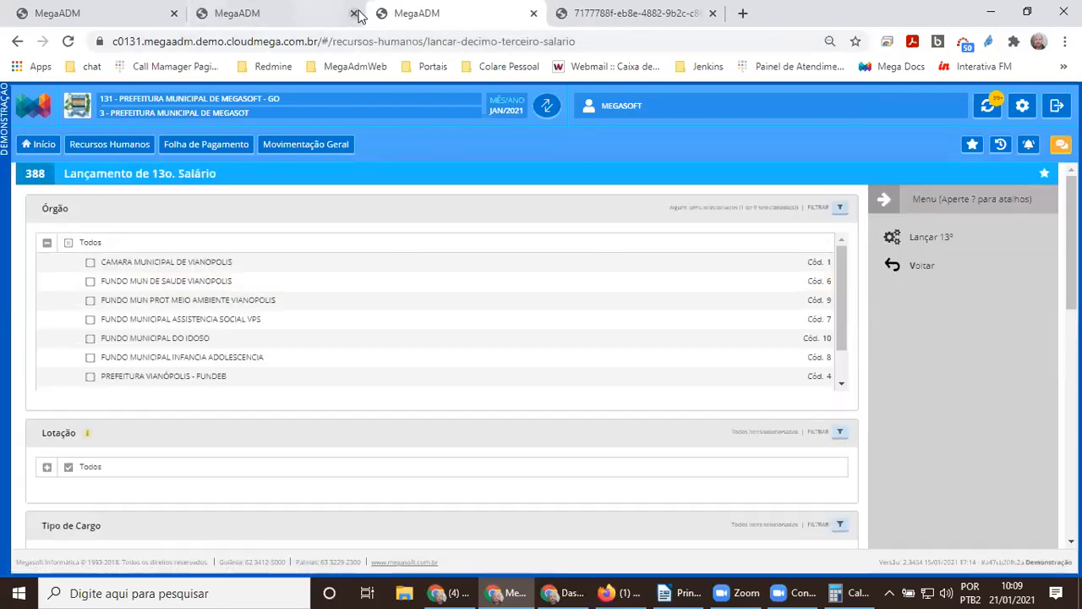
# - Delete the employee's existing 13º Salário financial movement and confirm the deletion
pyautogui.click(347, 14)
pyautogui.click(925, 397)
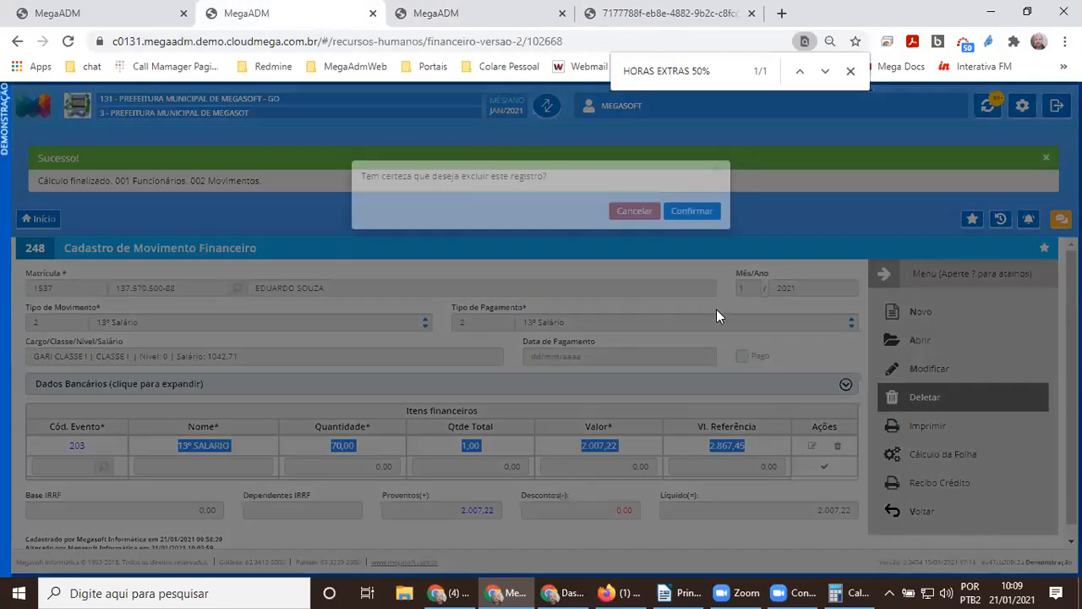
pyautogui.click(693, 258)
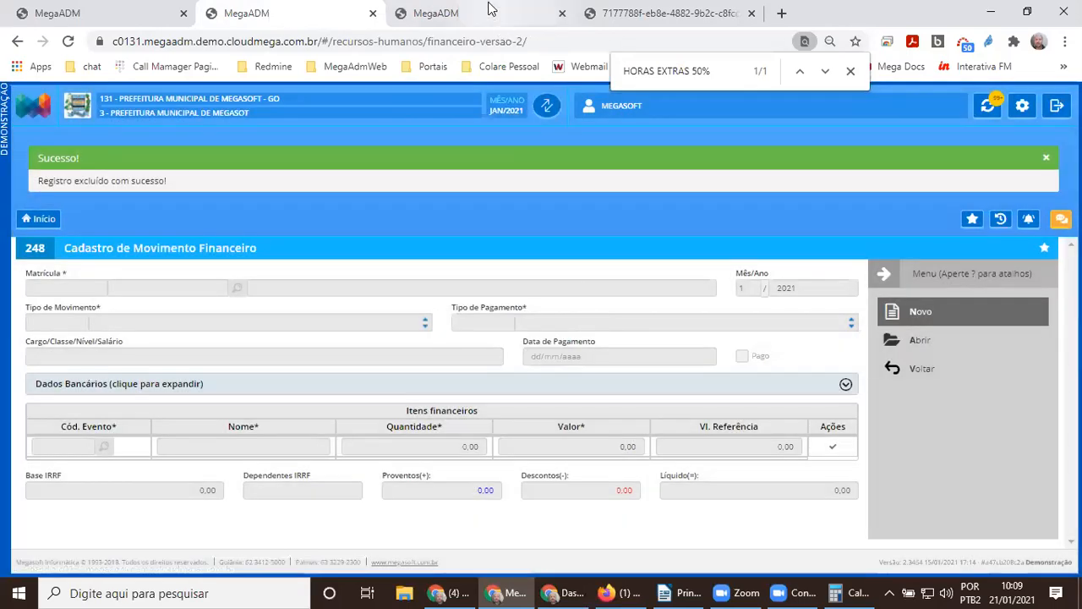
# - Launch the integral 13º Salário, including employees admitted less than a year ago with a minimum of 01 month, and dismiss the request notice
pyautogui.click(489, 8)
pyautogui.scroll(-5, 84, 466)
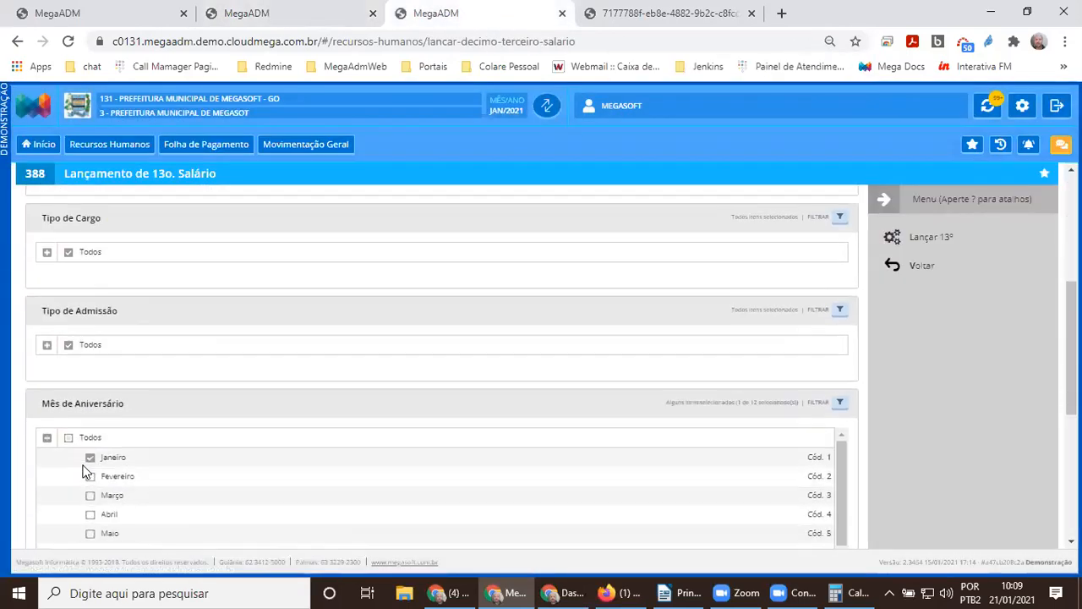
pyautogui.scroll(-5, 84, 472)
pyautogui.click(95, 441)
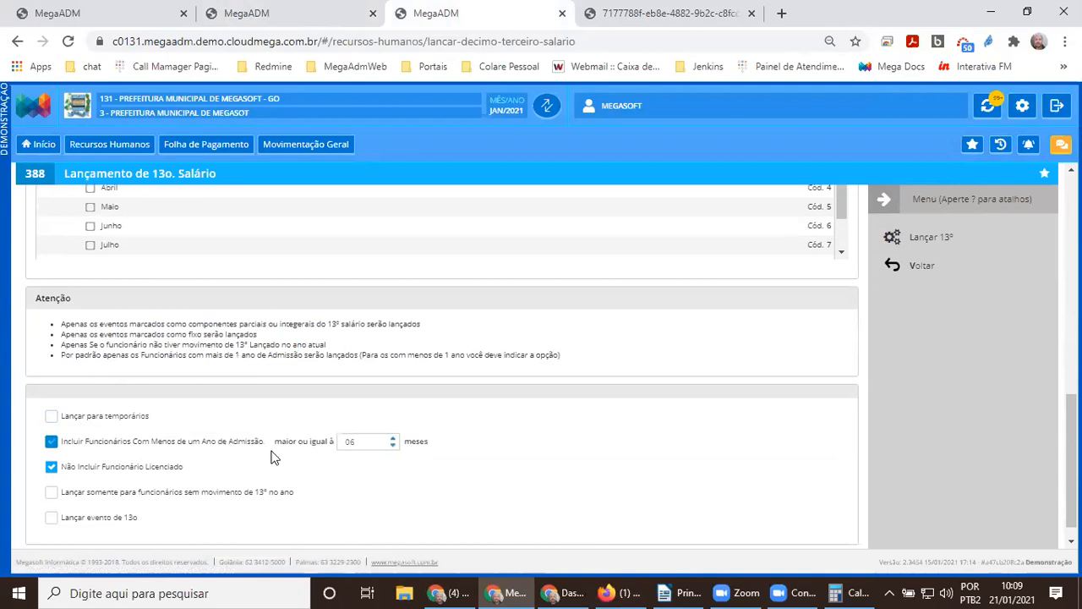
pyautogui.click(343, 444)
pyautogui.click(355, 294)
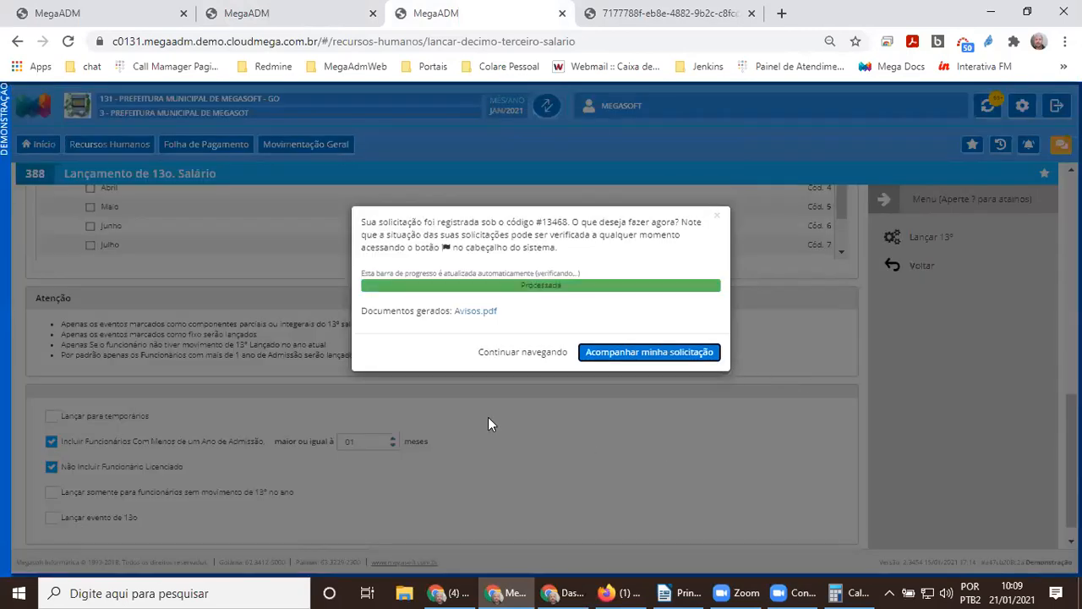
pyautogui.click(522, 333)
# - Find the employee's movements by Matrícula in Cadastro de Movimento Financeiro and open the January 2021 13º Salário movement
pyautogui.click(348, 13)
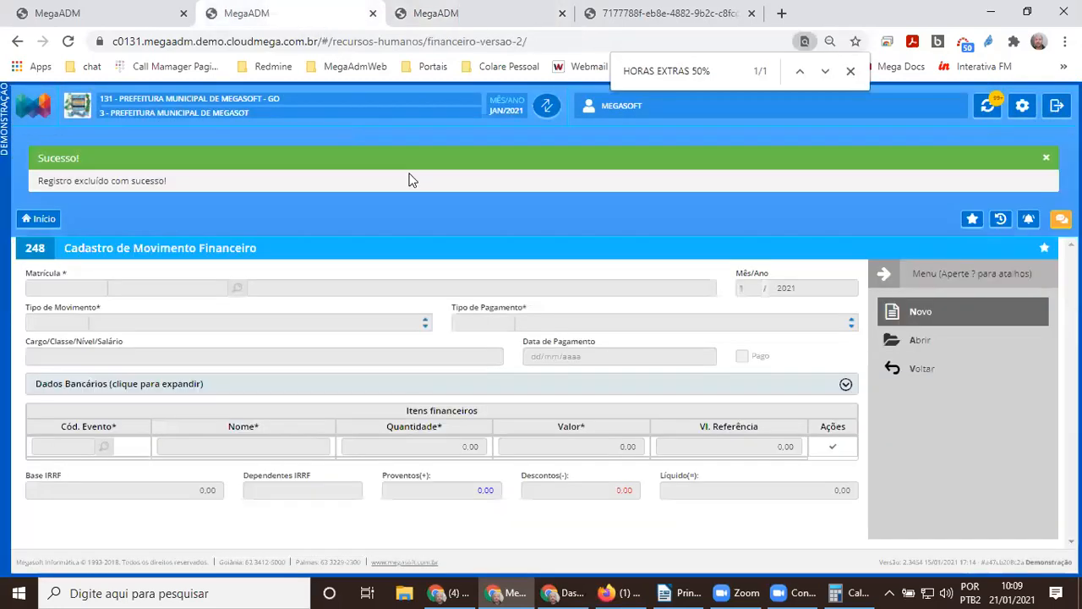
pyautogui.click(896, 339)
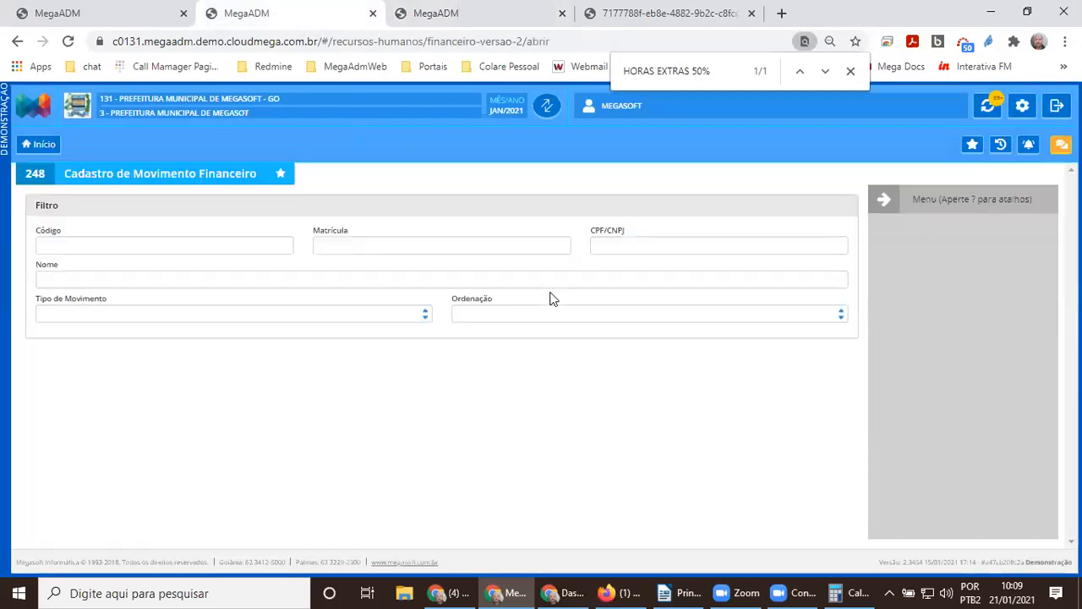
pyautogui.click(345, 245)
pyautogui.click(100, 13)
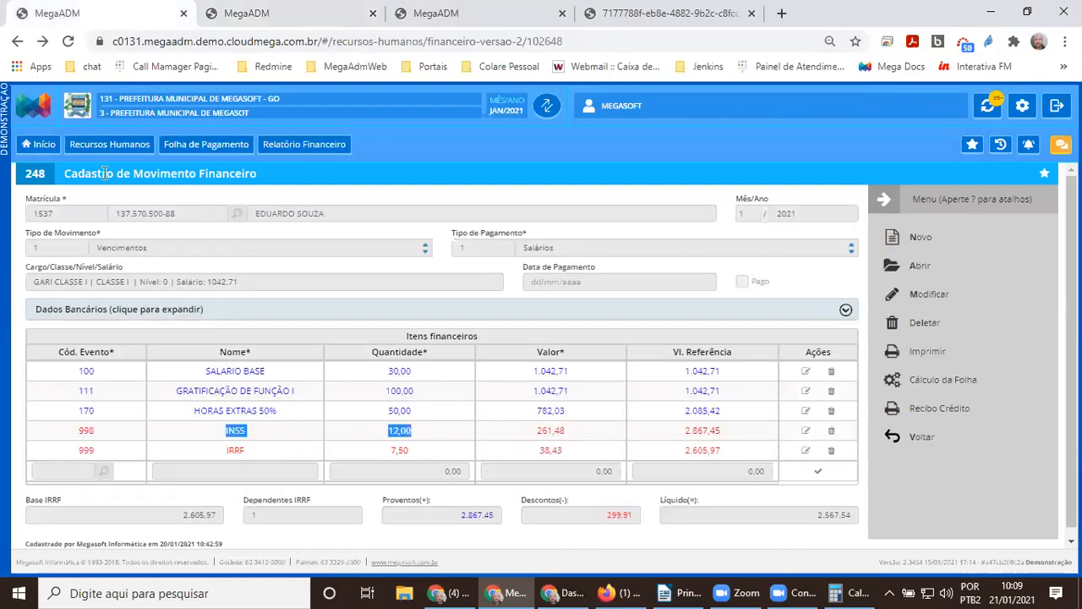
pyautogui.click(313, 10)
pyautogui.write('1537')
pyautogui.click(897, 238)
pyautogui.click(761, 418)
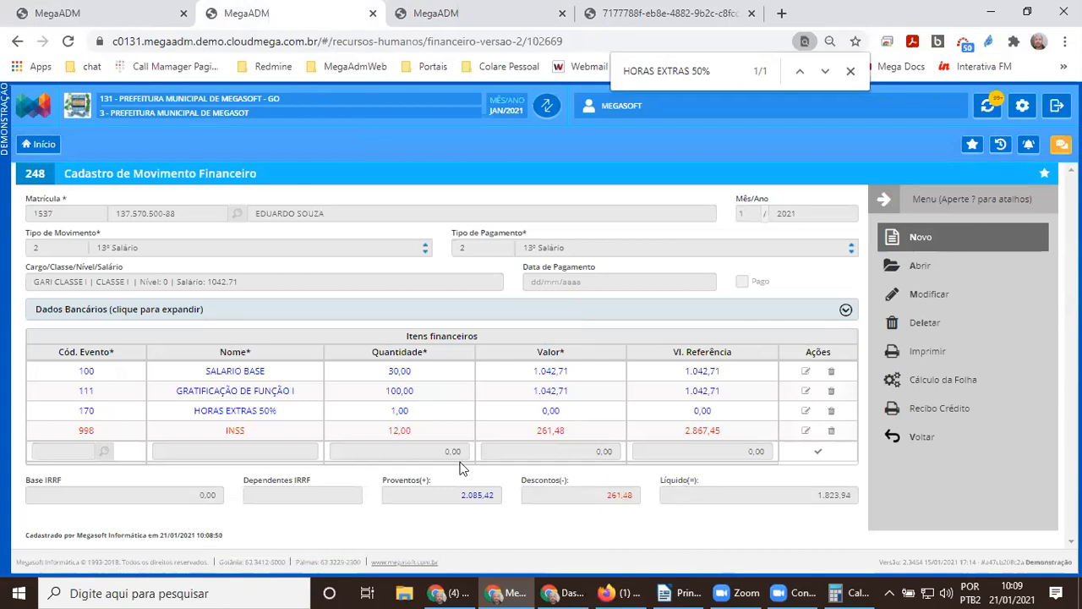
# - Calculate the payroll for the 13º Salário movement, dismiss the comparison, and examine the INSS and Gratificação de Função I amounts
pyautogui.click(985, 379)
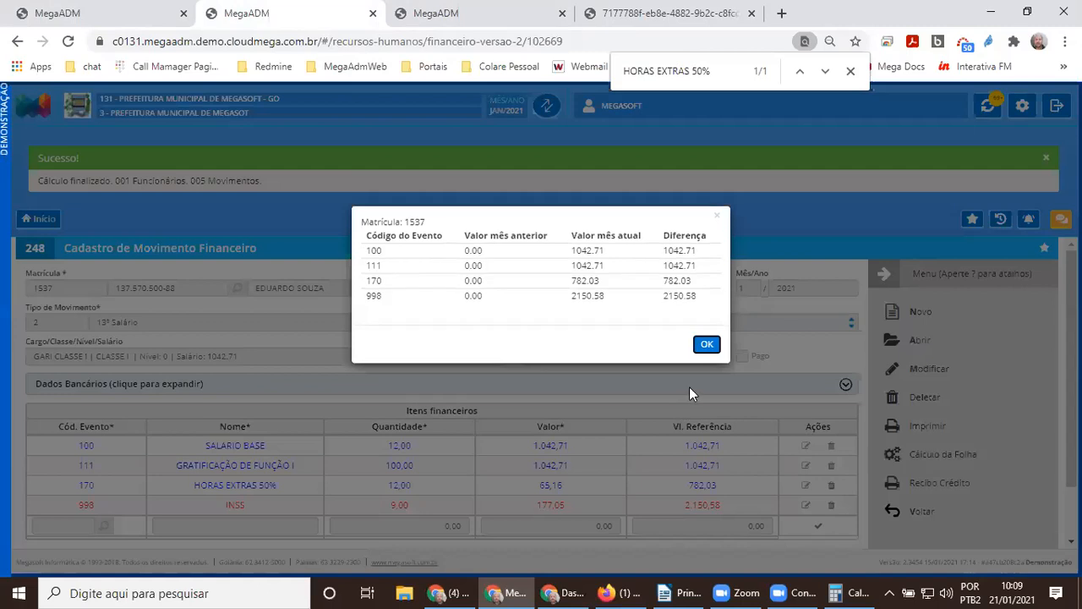
pyautogui.click(706, 349)
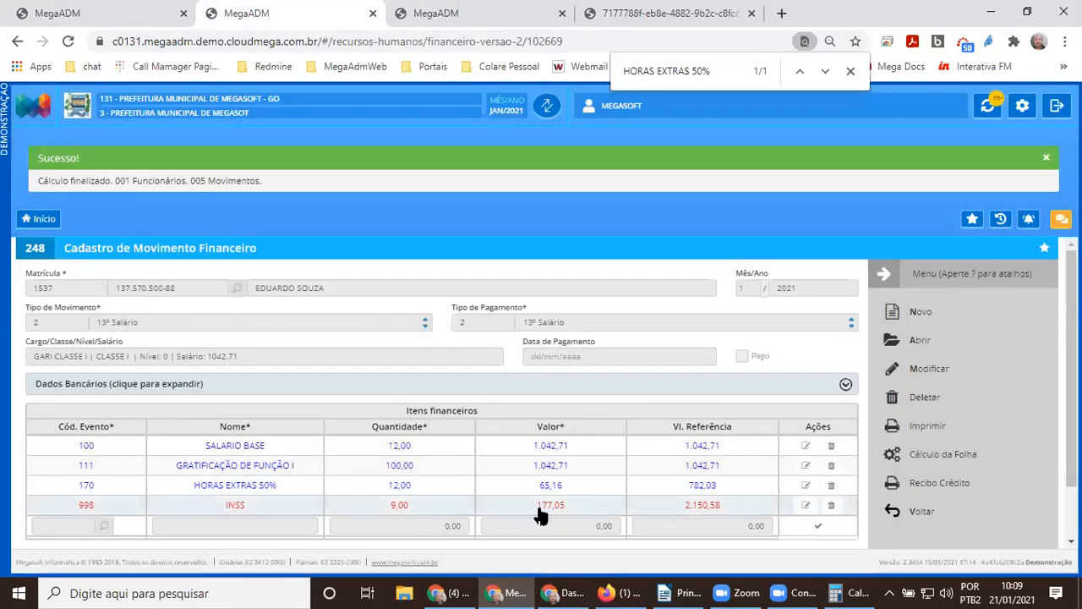
pyautogui.moveTo(536, 512); pyautogui.dragTo(565, 516)
pyautogui.click(533, 475)
pyautogui.moveTo(535, 472); pyautogui.dragTo(580, 467)
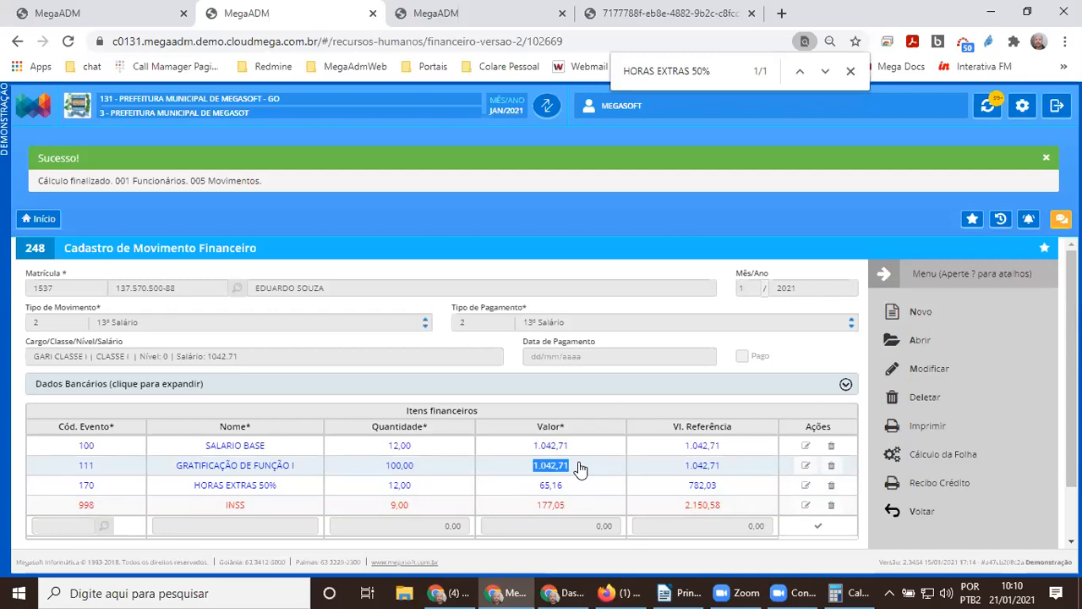
pyautogui.click(560, 499)
pyautogui.moveTo(536, 508); pyautogui.dragTo(579, 513)
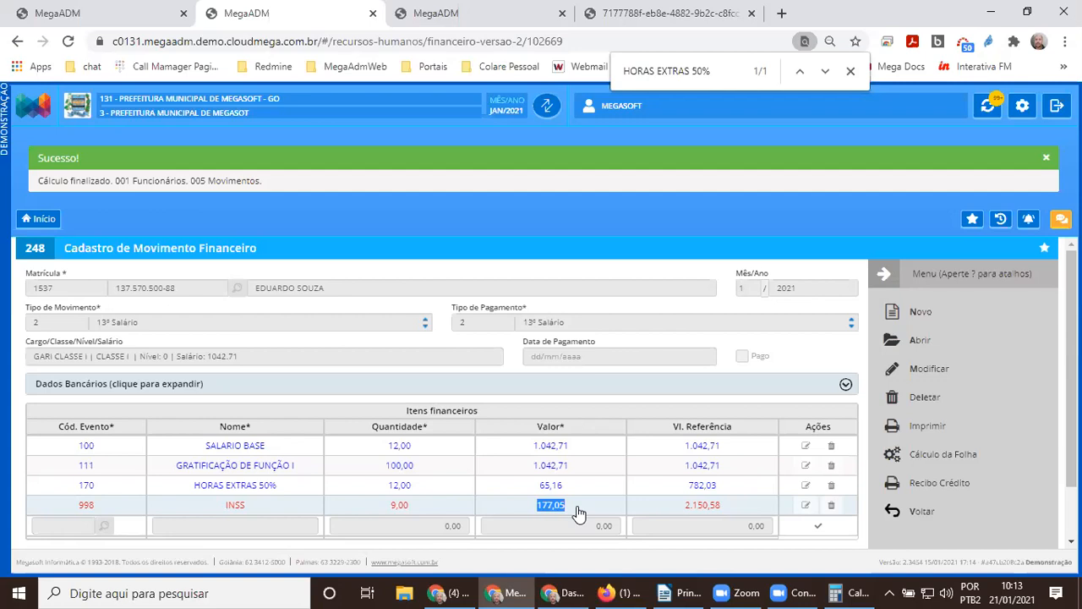
# - Enable Cálculo Proporcional on event 111 GRATIFICAÇÃO DE FUNÇÃO I, save the event, and return to the 13º Salário movement
pyautogui.doubleClick(265, 466)
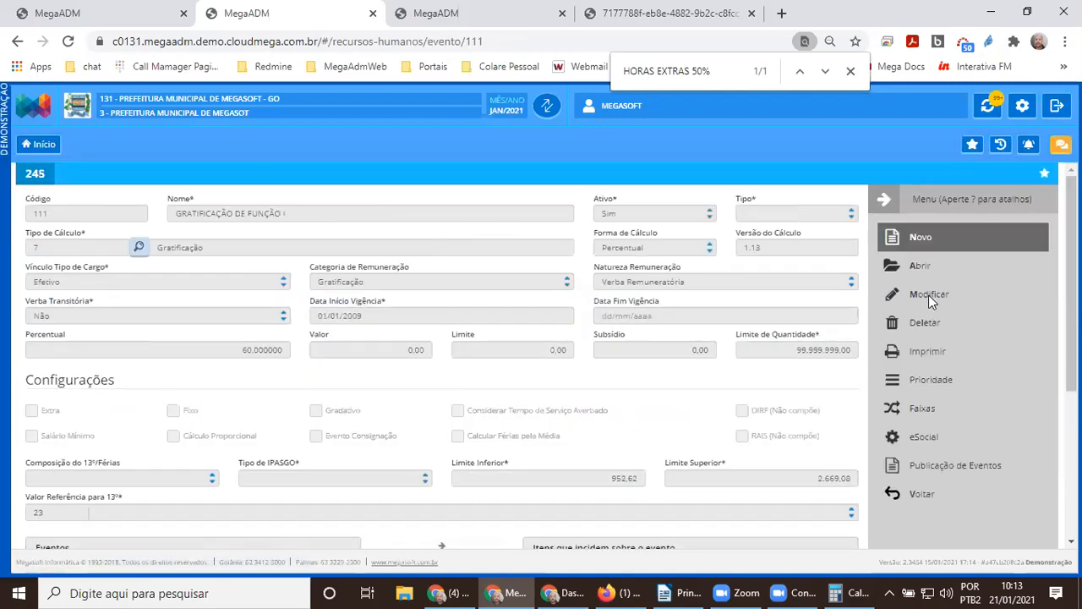
pyautogui.click(929, 294)
pyautogui.click(212, 430)
pyautogui.click(907, 241)
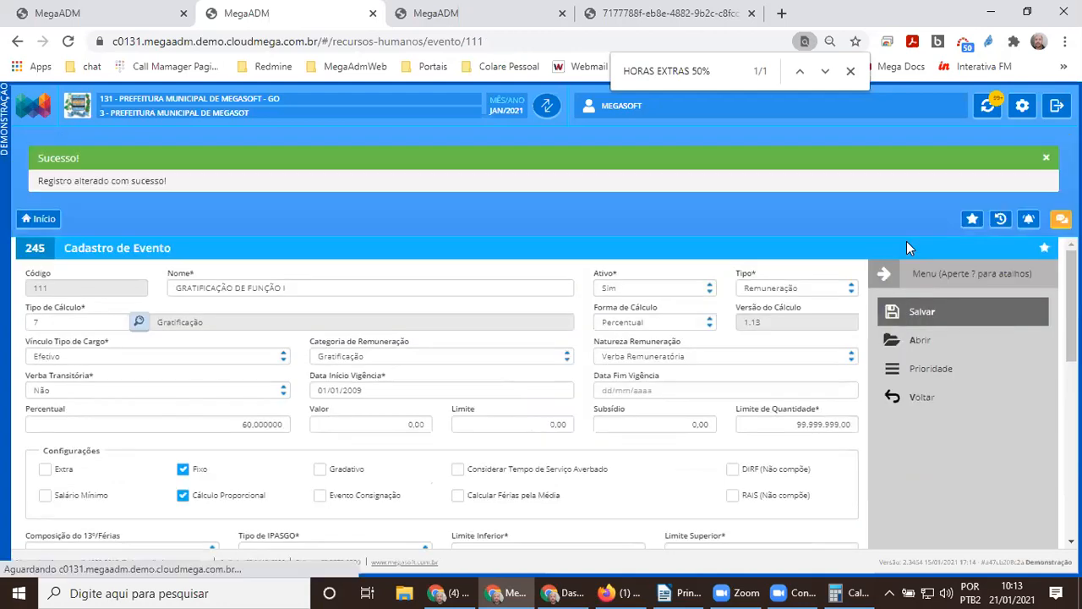
pyautogui.scroll(-1, 922, 490)
pyautogui.click(922, 529)
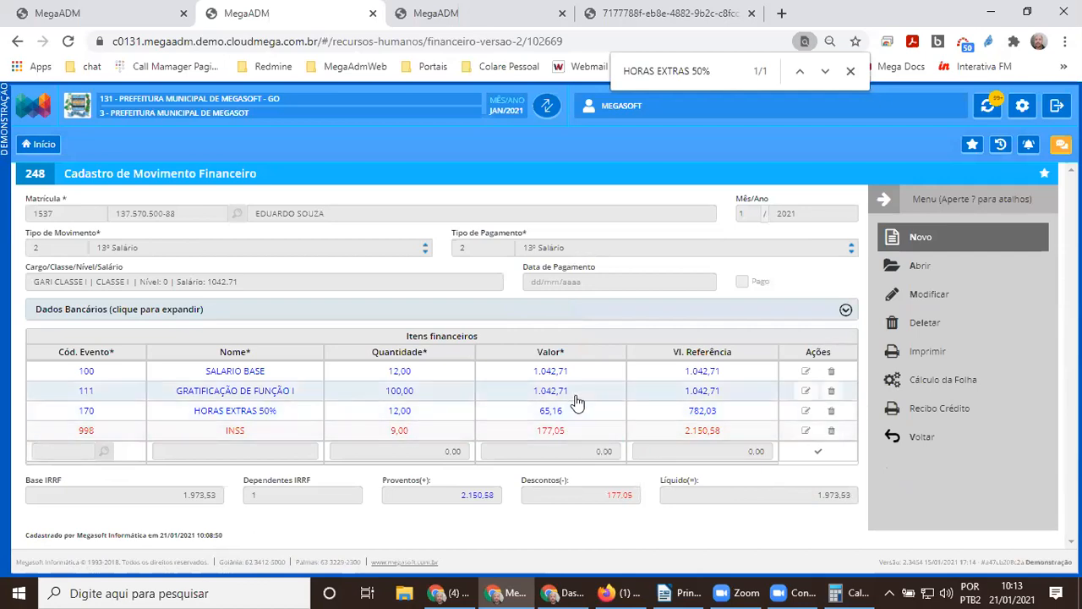
# - Work out the proportional Gratificação de Função I in Calculator by dividing 1042,71 by 12 and multiplying the result by 2
pyautogui.moveTo(576, 403); pyautogui.dragTo(535, 399)
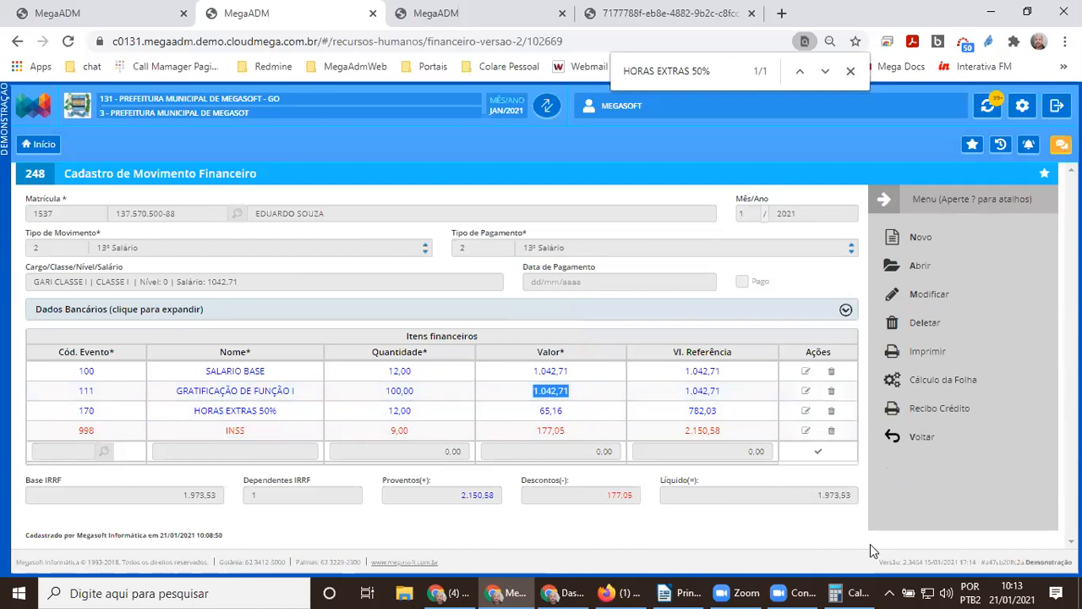
pyautogui.click(850, 593)
pyautogui.click(959, 280)
pyautogui.write('1042,71')
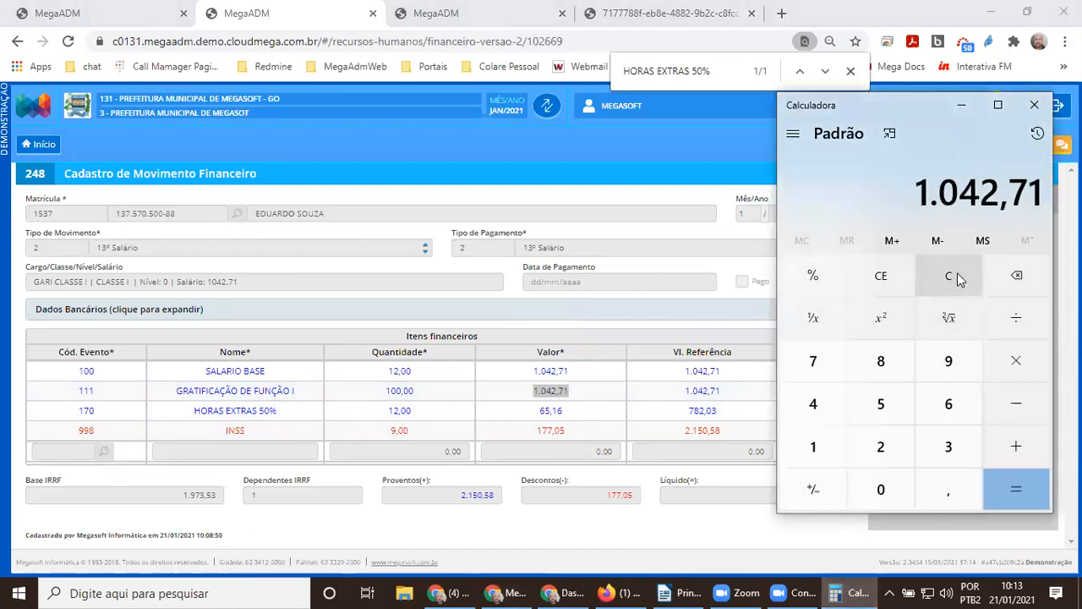
pyautogui.press('/')
pyautogui.write('12')
pyautogui.press('Return')
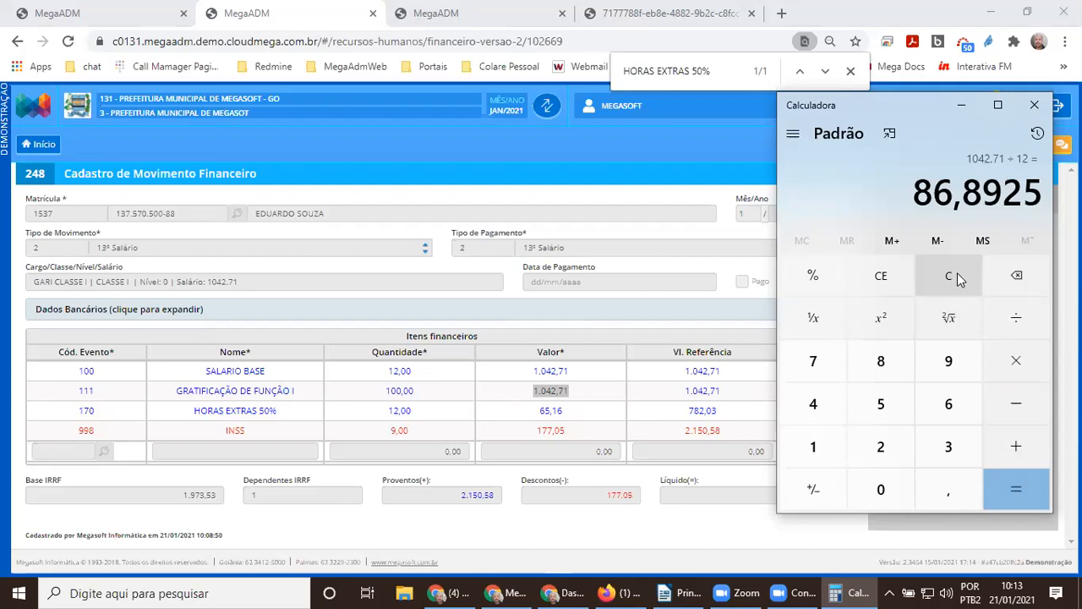
pyautogui.press('*')
pyautogui.write('25 ×')
pyautogui.press('Return')
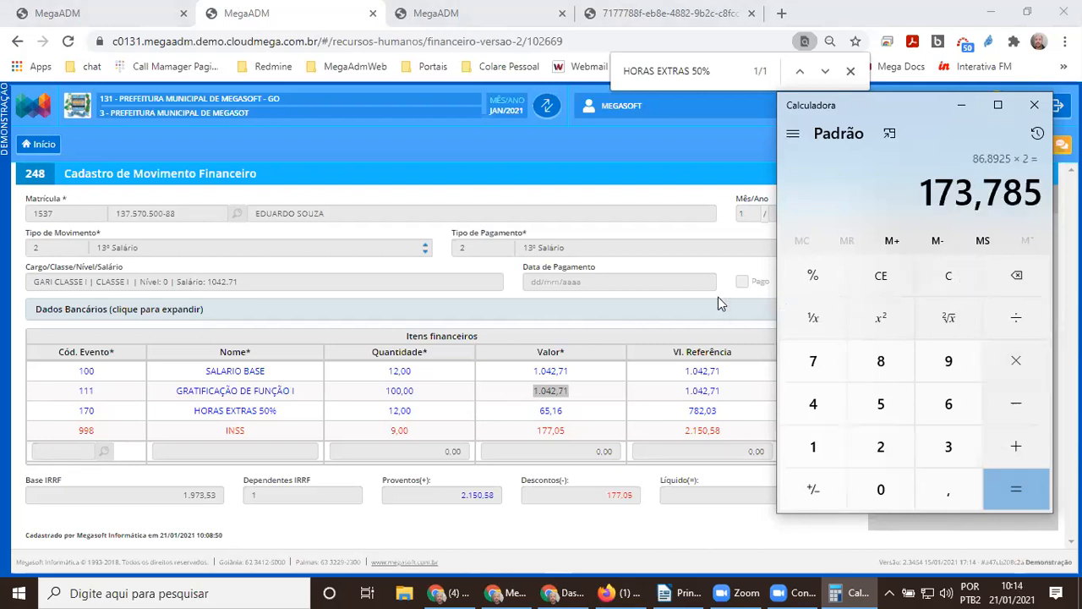
# - Recalculate the payroll for the 13º Salário movement, dismiss the comparison, and check the Gratificação de Função I amount
pyautogui.click(666, 278)
pyautogui.click(929, 373)
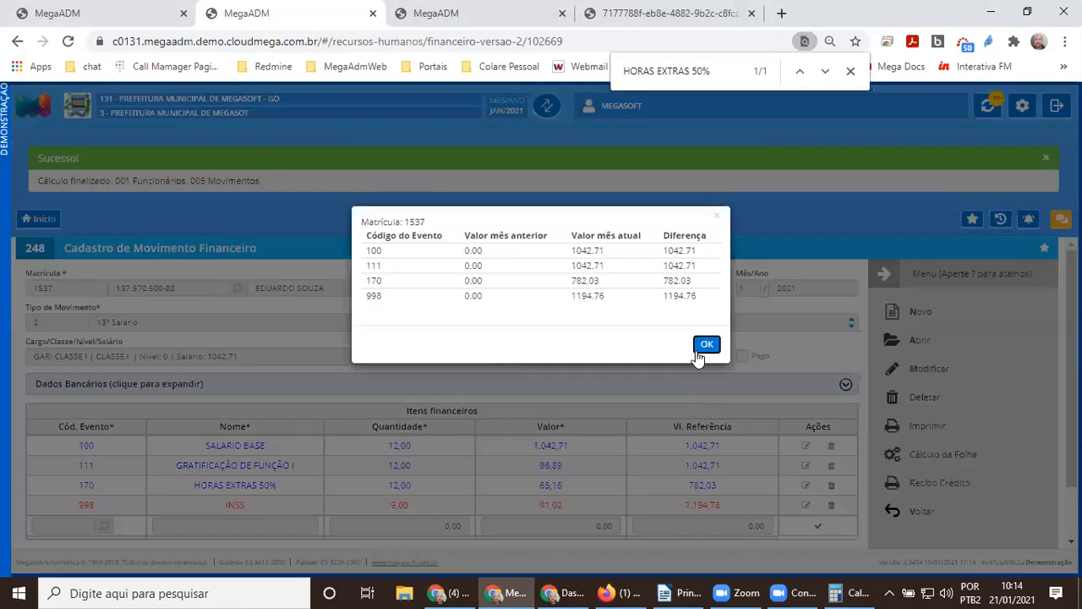
pyautogui.click(707, 344)
pyautogui.doubleClick(558, 467)
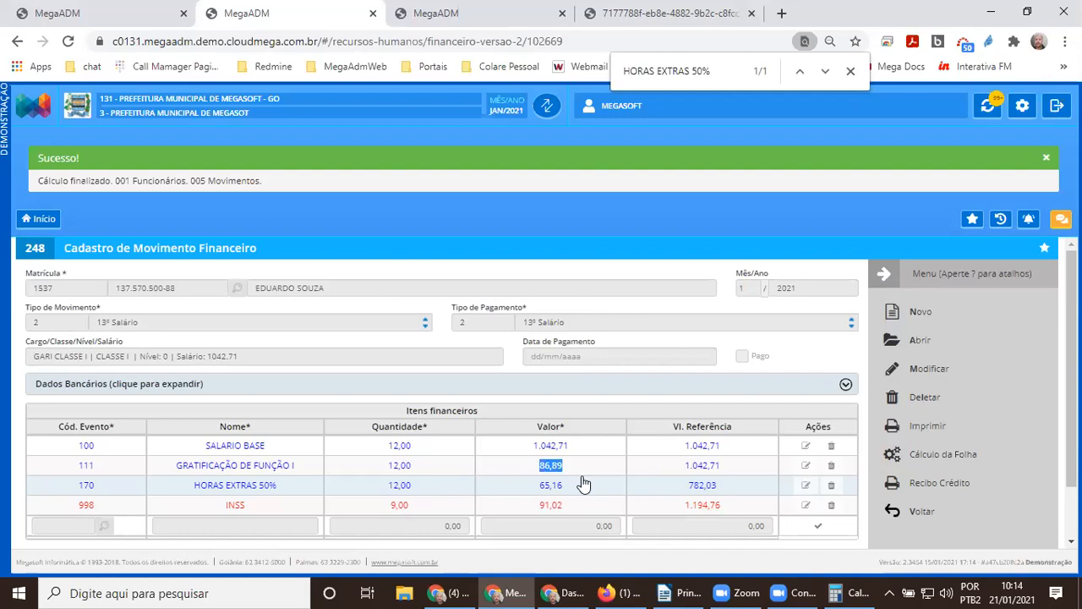
# - Compare the Proventos total of the 13º Salário movement with that of the Vencimentos movement
pyautogui.scroll(-1, 517, 478)
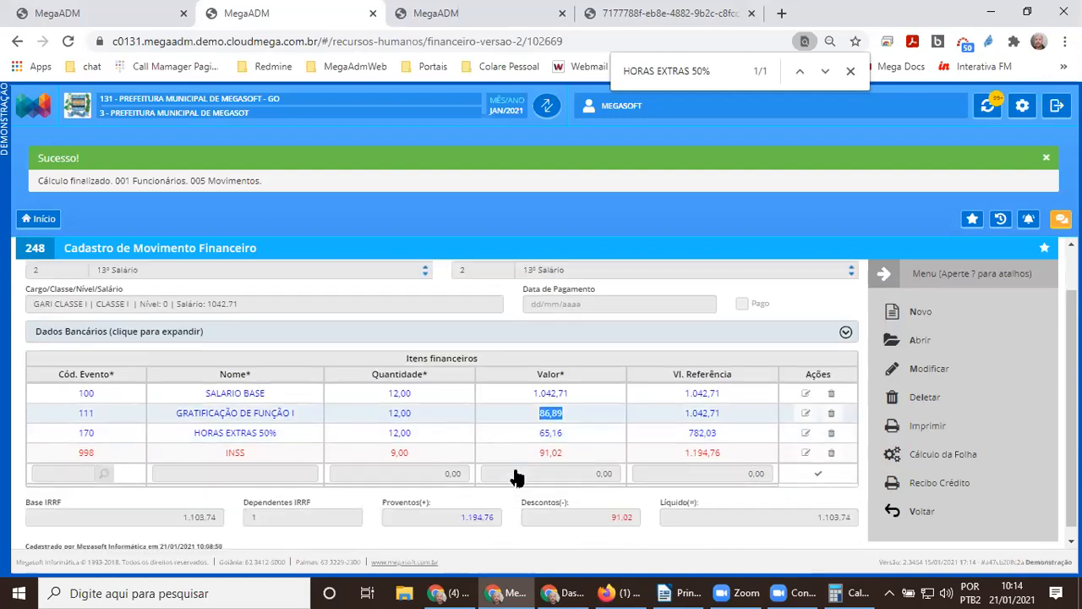
pyautogui.click(107, 19)
pyautogui.moveTo(460, 515); pyautogui.dragTo(498, 510)
pyautogui.hotkey('ctrl', 'Tab')
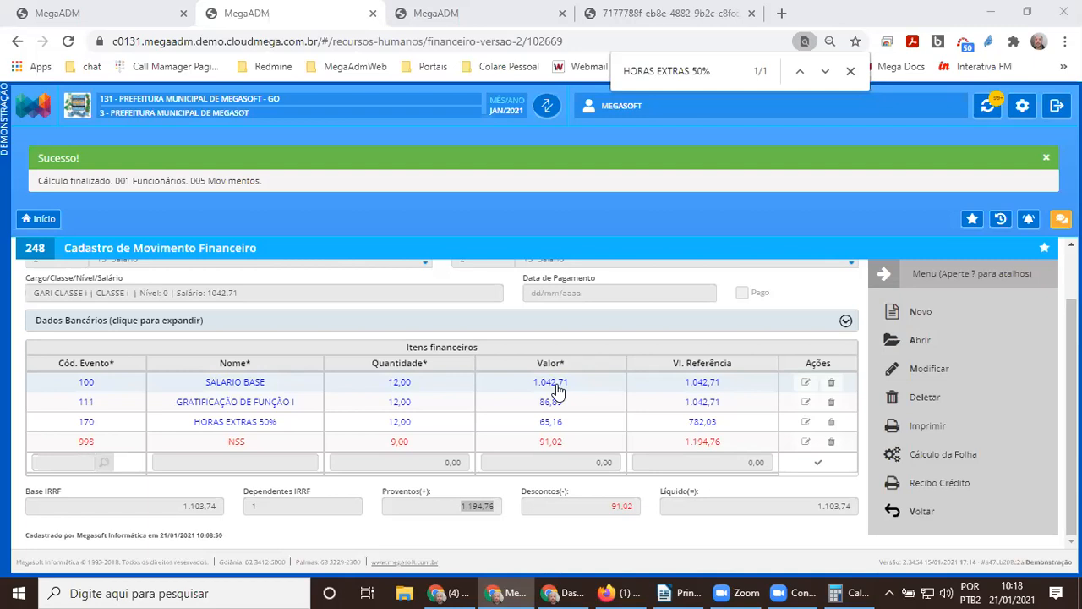
# - Delete the recalculated 13º Salário movement, confirm the deletion, and return to the employee's Vencimentos movement
pyautogui.click(888, 397)
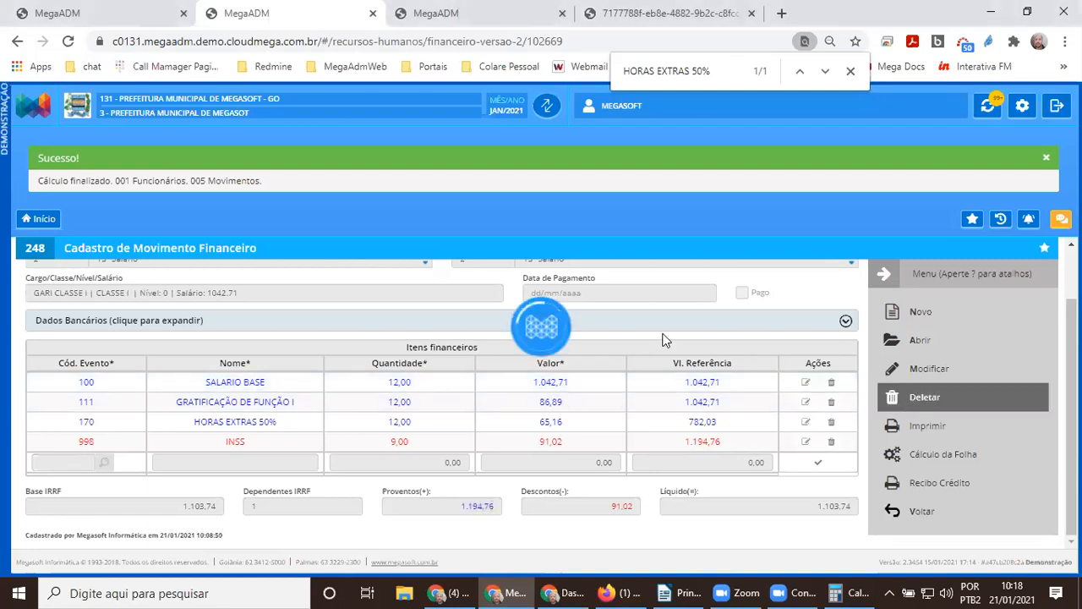
pyautogui.click(690, 258)
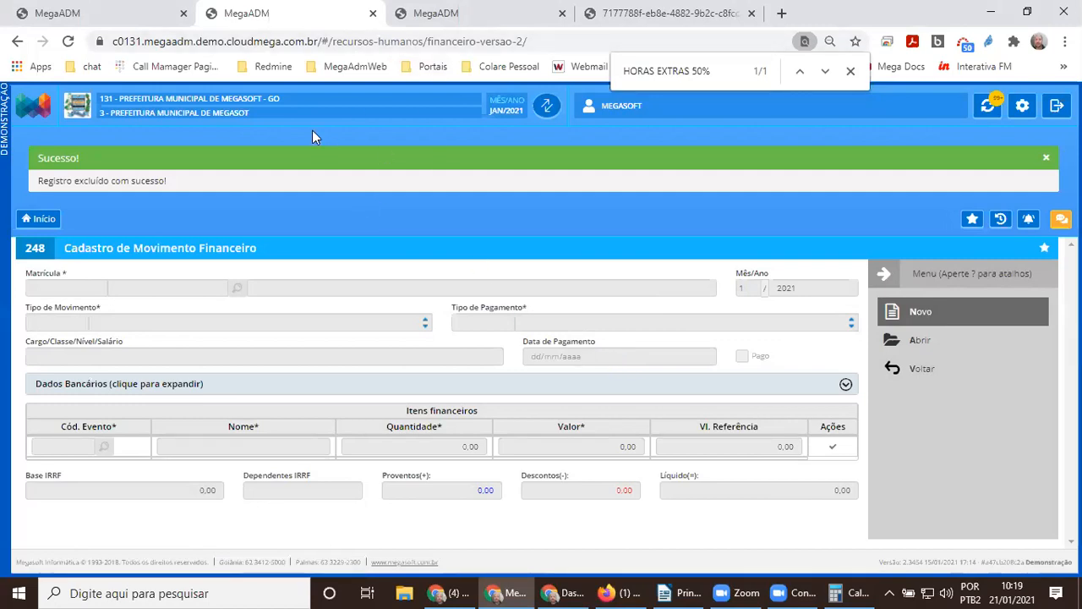
pyautogui.click(136, 22)
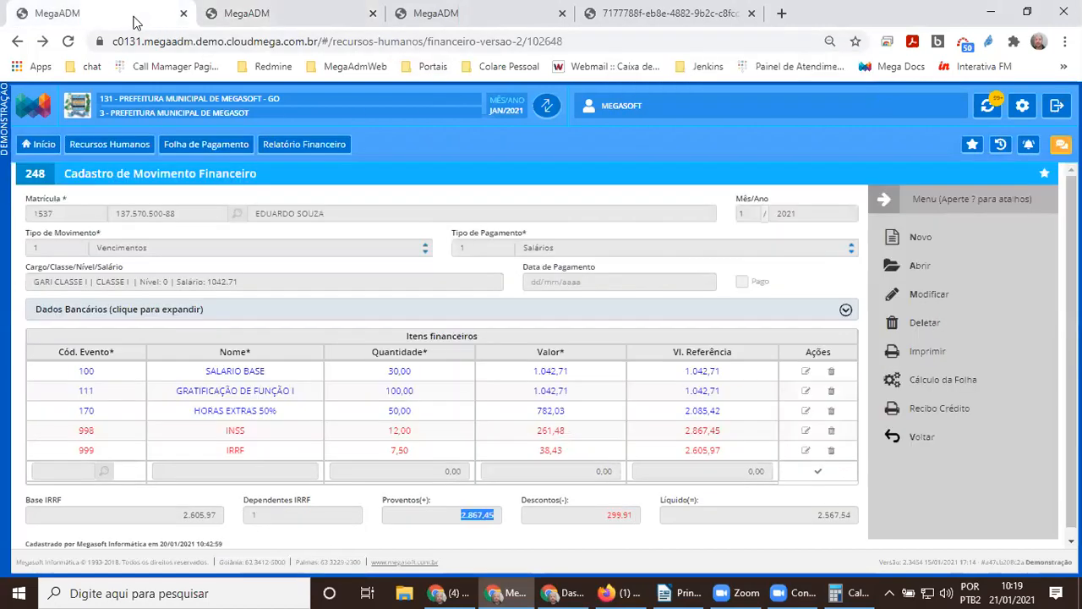
# - Open the event register from Gratificação de Função I, search event names for 13, and locate event 199 13º PROPORCIONAL
pyautogui.click(290, 393)
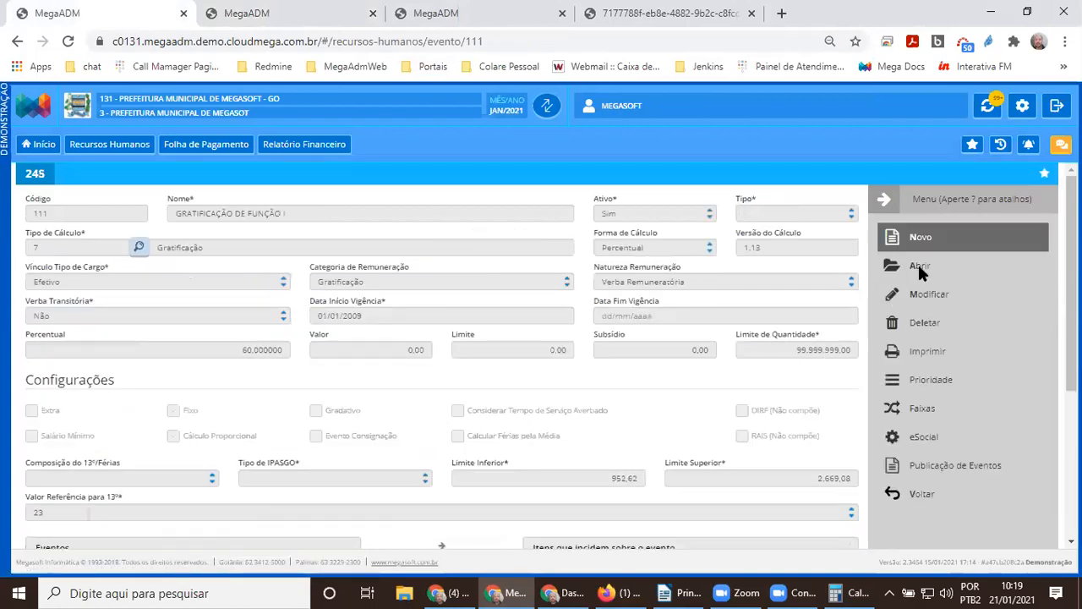
pyautogui.click(919, 267)
pyautogui.click(428, 244)
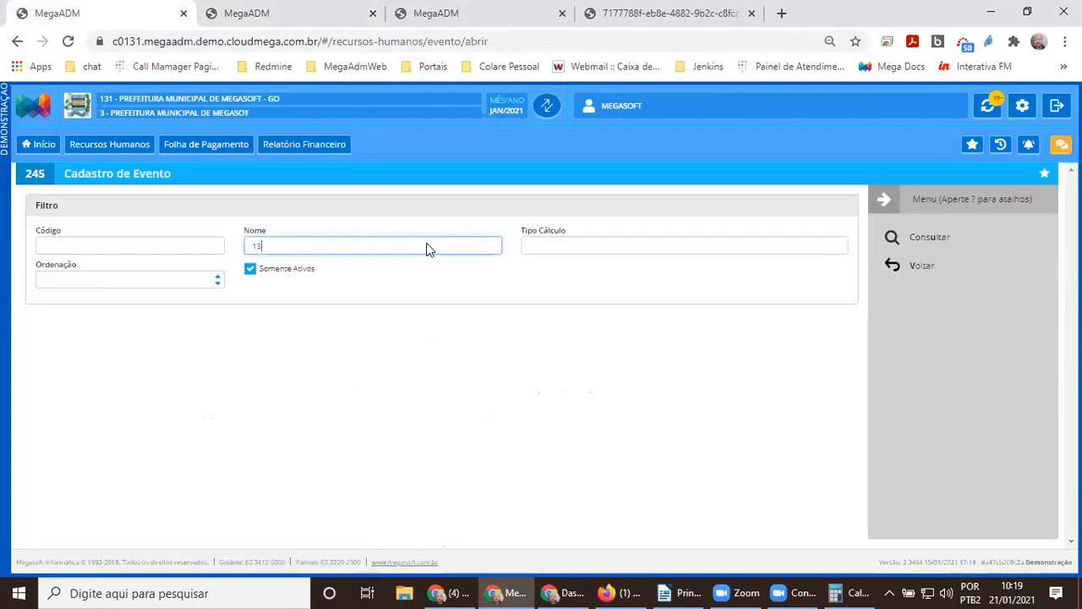
pyautogui.write('13')
pyautogui.press('Return')
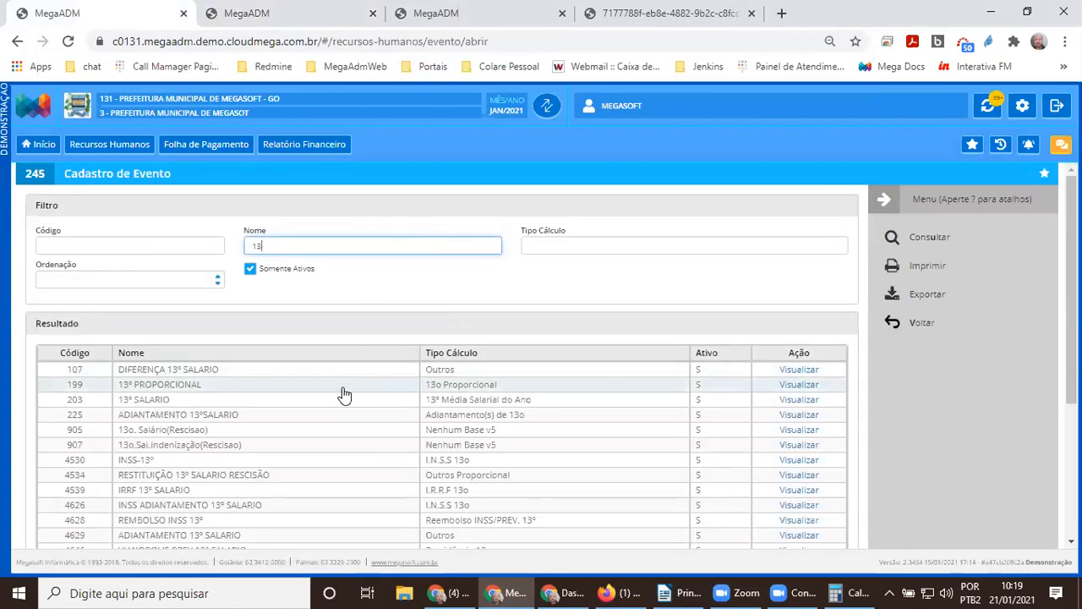
pyautogui.moveTo(212, 394); pyautogui.dragTo(73, 395)
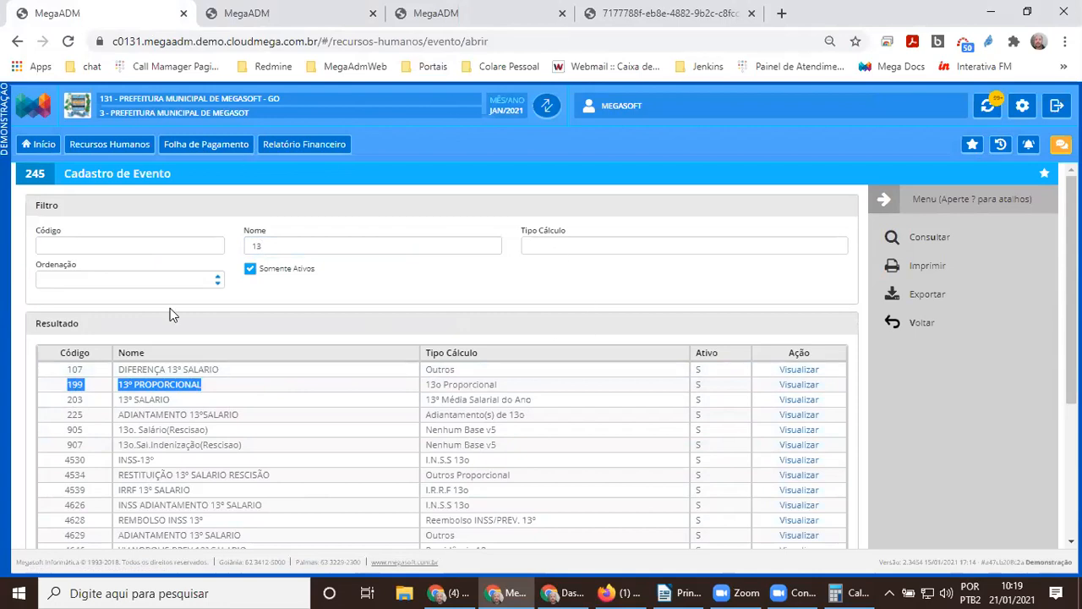
# - Return to the payroll's general movements and reopen the Lançar 13º Salário - Integral form
pyautogui.click(474, 13)
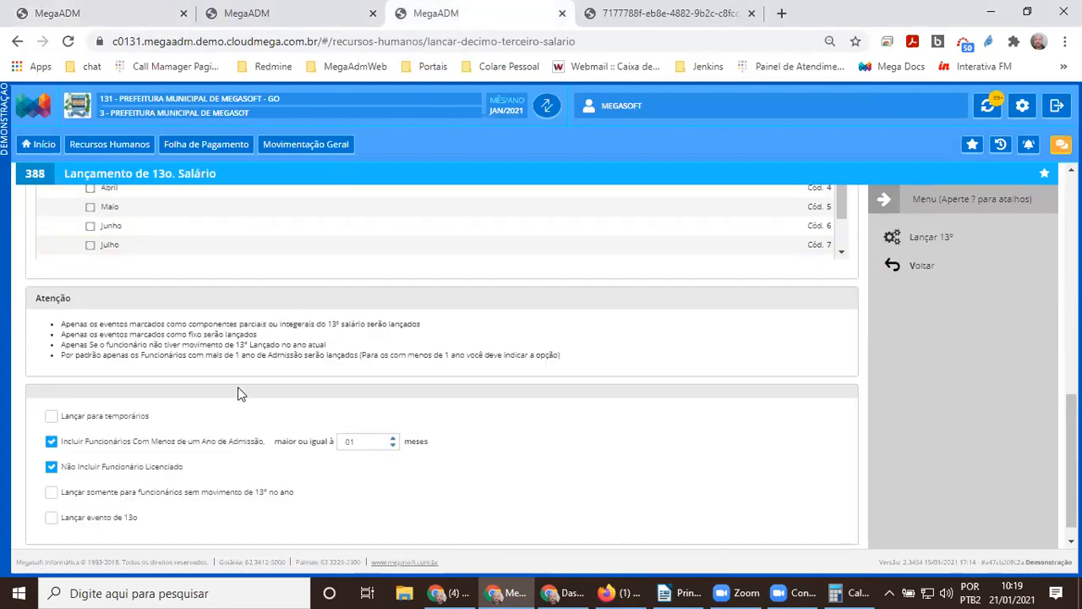
pyautogui.scroll(5, 334, 400)
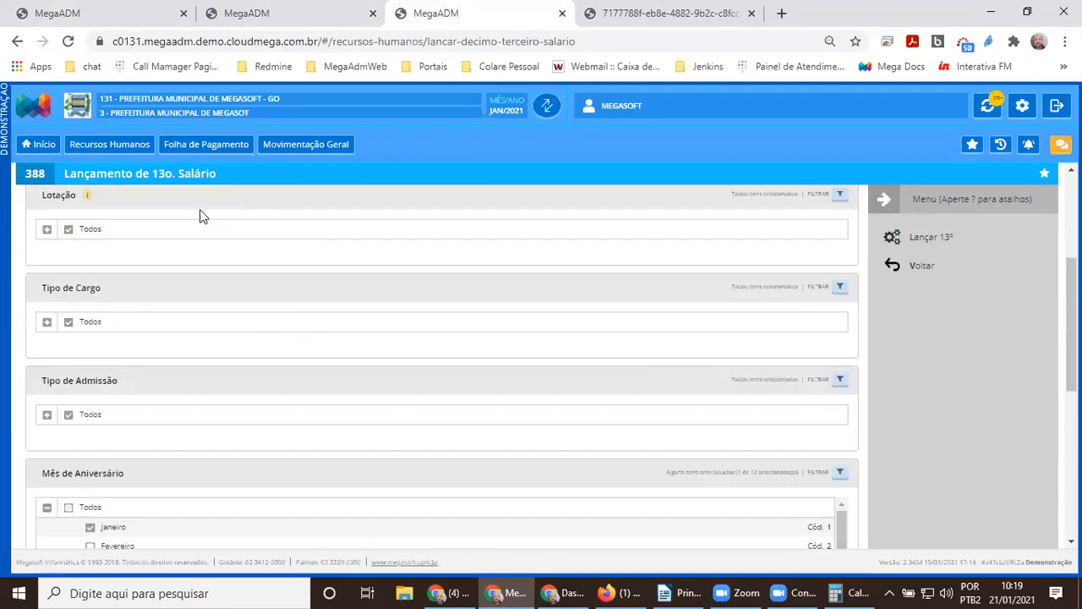
pyautogui.moveTo(29, 173); pyautogui.dragTo(222, 167)
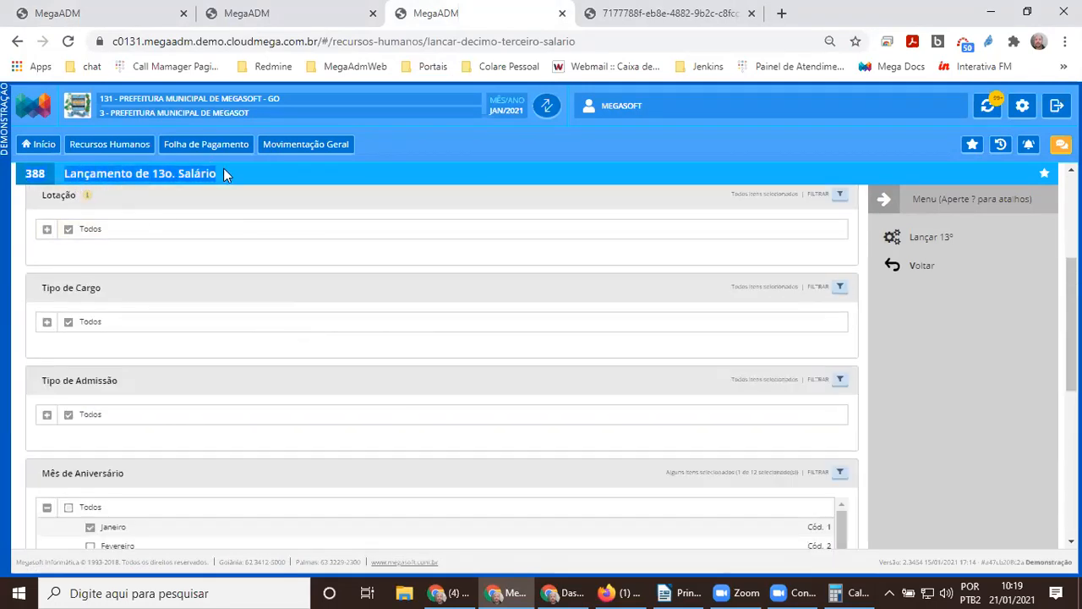
pyautogui.click(42, 145)
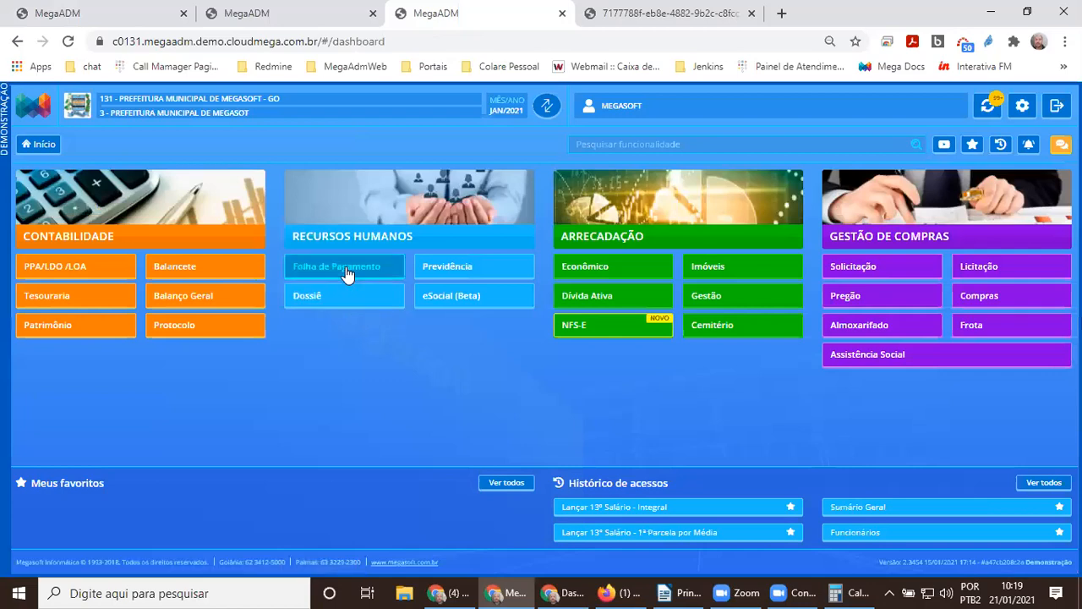
pyautogui.click(347, 269)
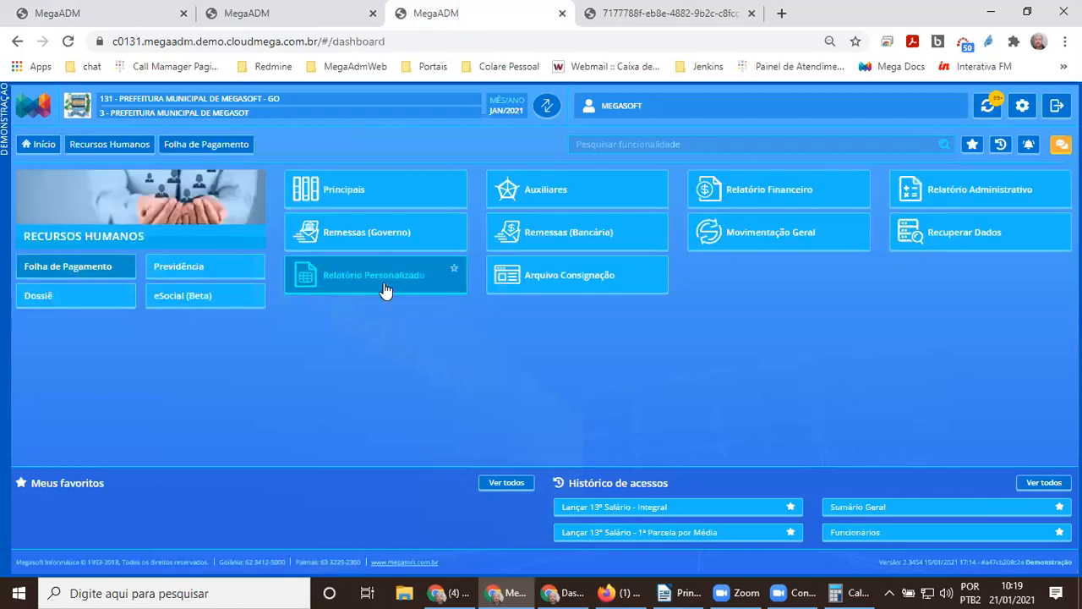
pyautogui.click(777, 253)
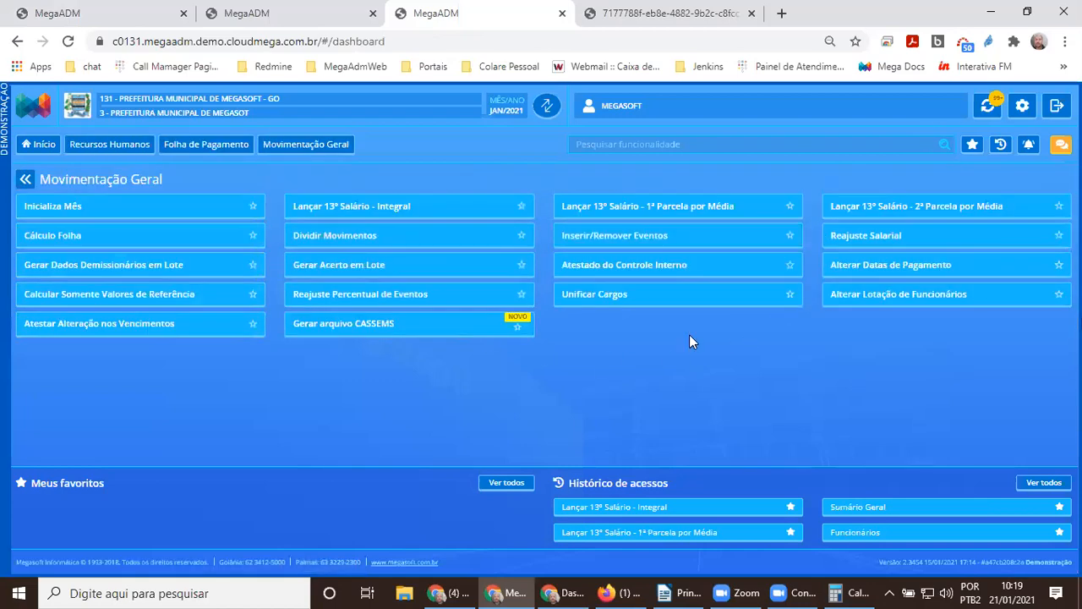
pyautogui.click(618, 208)
pyautogui.click(920, 281)
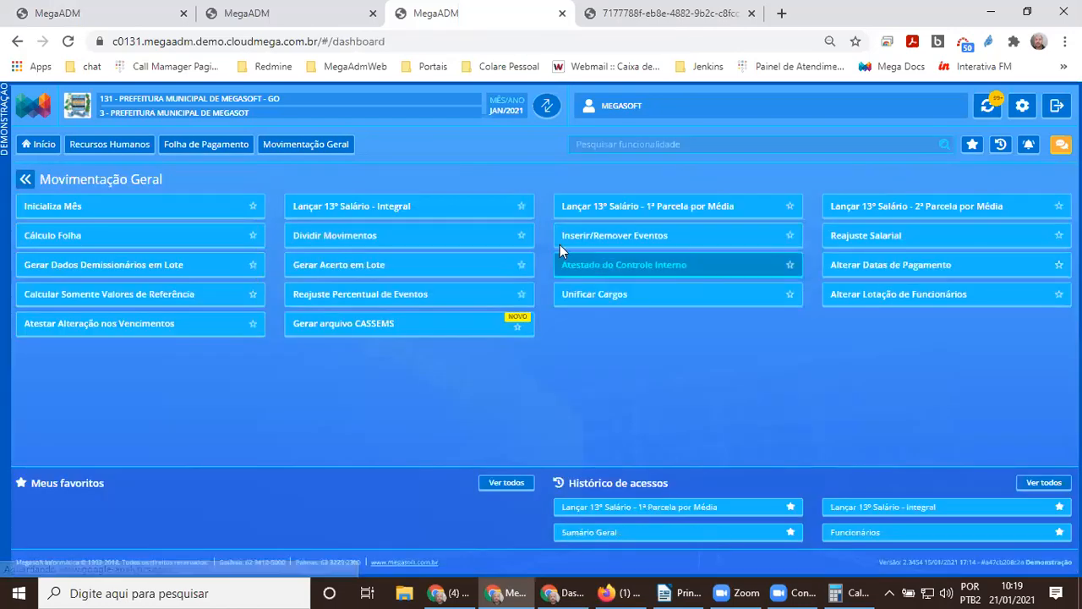
pyautogui.click(459, 208)
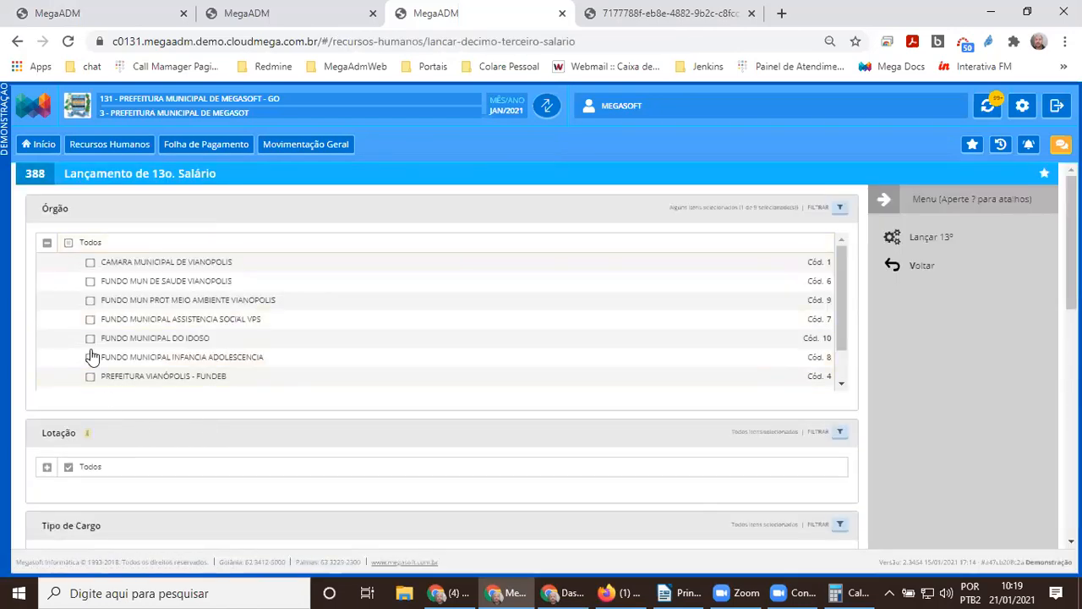
# - Collapse the Órgão and Mês de Aniversário lists and include employees with less than one year of admission, from 01 month
pyautogui.click(47, 243)
pyautogui.scroll(-4, 53, 367)
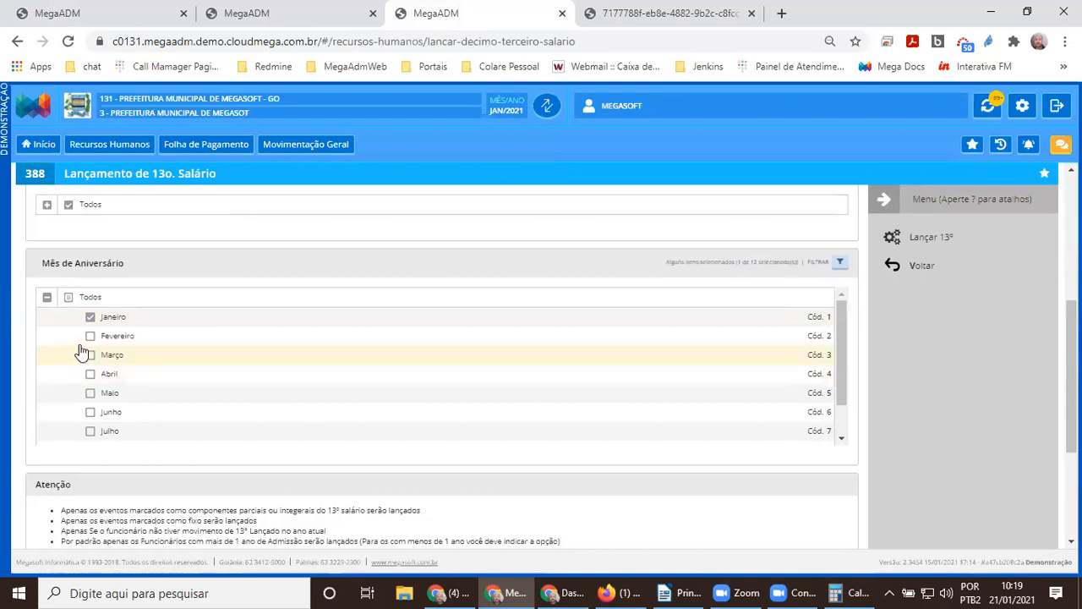
pyautogui.click(48, 297)
pyautogui.scroll(-1, 73, 404)
pyautogui.click(72, 420)
pyautogui.click(369, 428)
pyautogui.click(368, 432)
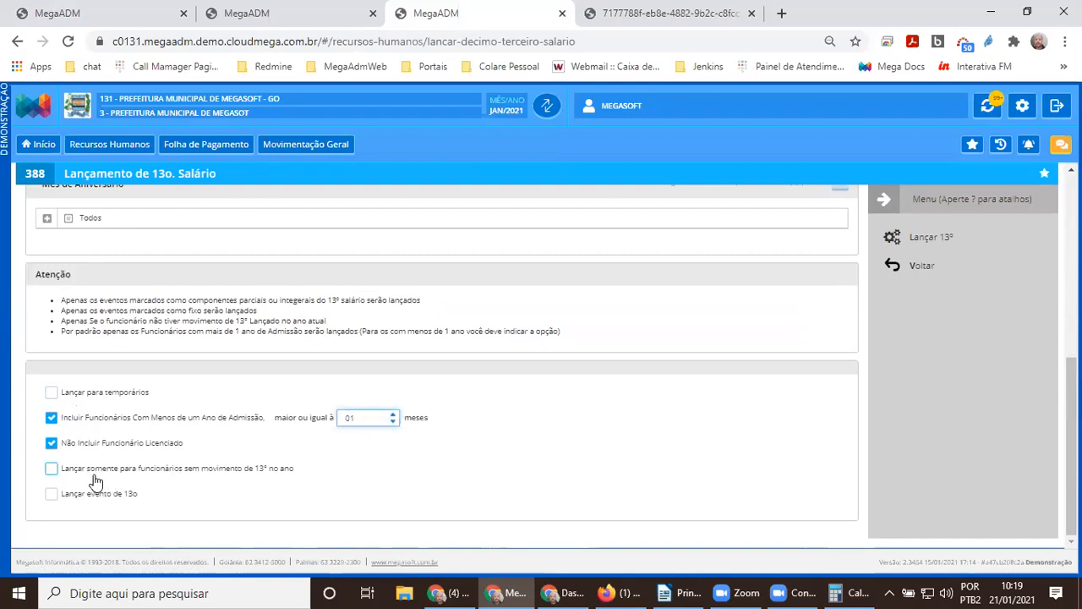
# - Launch the 13th salary with the 13º event in the Vencimento movement type and open the request's tracking page
pyautogui.click(51, 496)
pyautogui.click(248, 498)
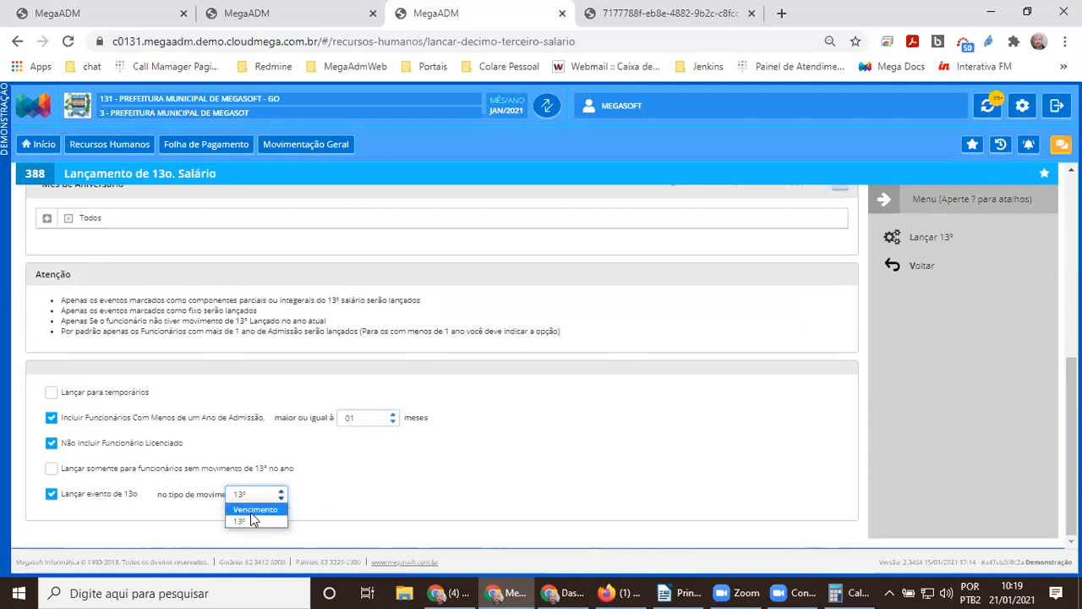
pyautogui.click(251, 511)
pyautogui.click(909, 245)
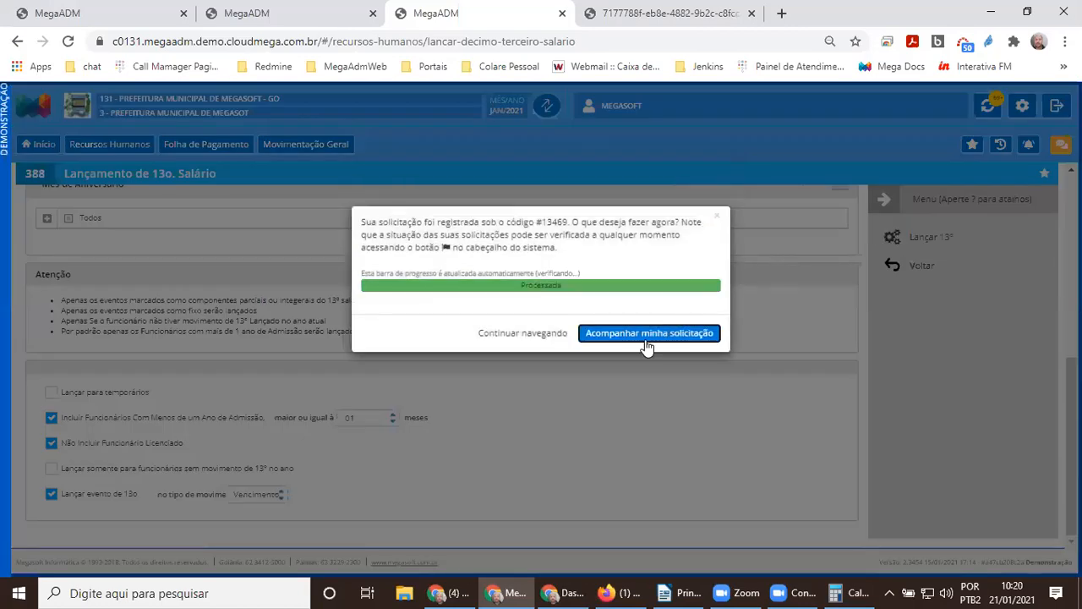
pyautogui.click(614, 338)
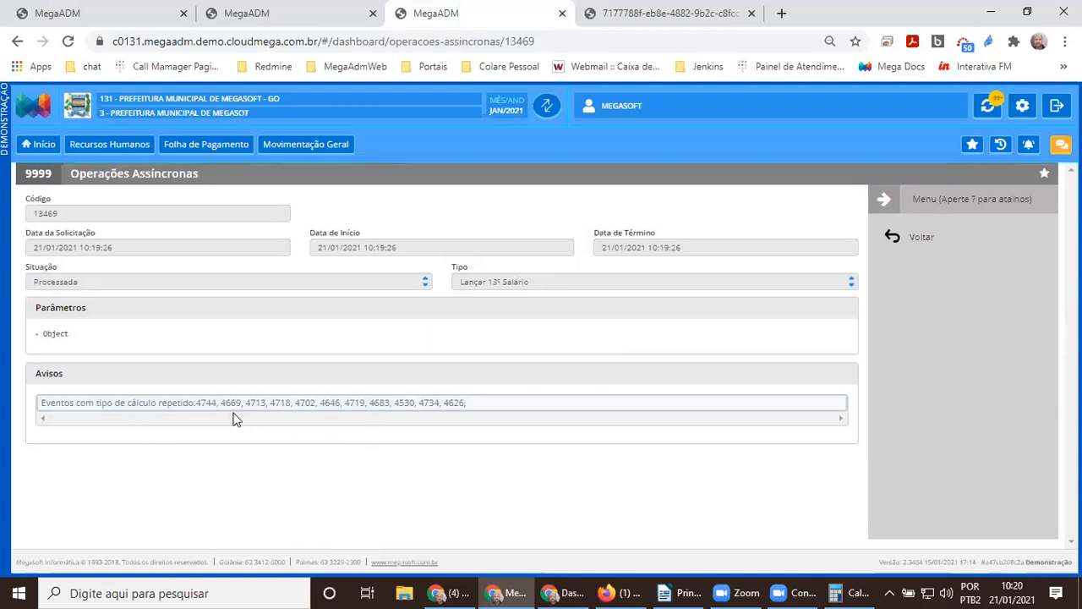
# - Highlight the repeated-calculation event codes in Avisos and open Cadastro de Evento in a duplicate of the page
pyautogui.doubleClick(205, 404)
pyautogui.moveTo(241, 420); pyautogui.dragTo(493, 418)
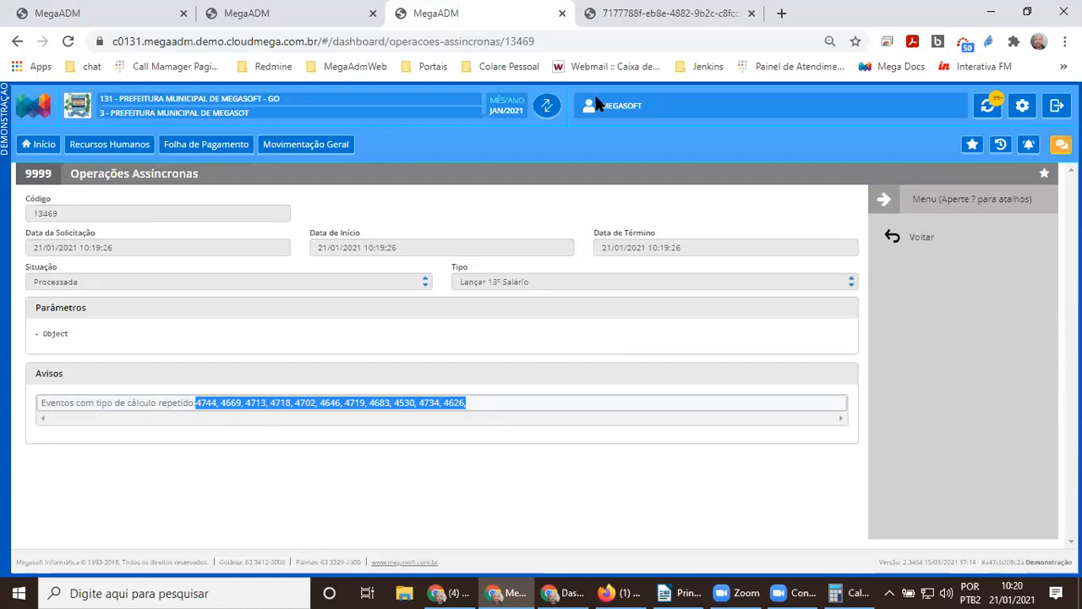
pyautogui.rightClick(508, 11)
pyautogui.click(543, 103)
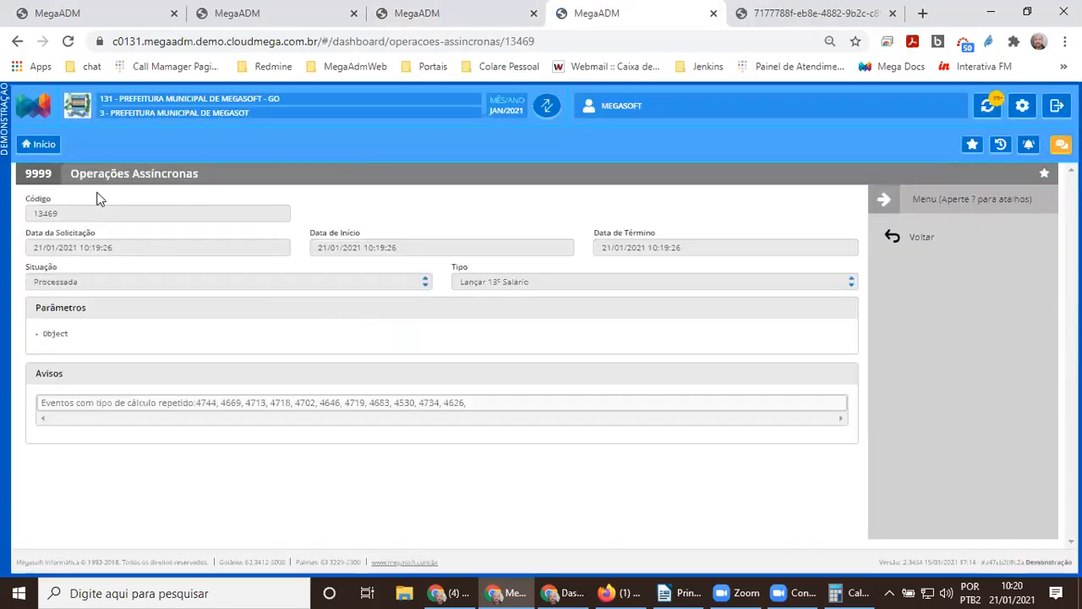
pyautogui.click(40, 145)
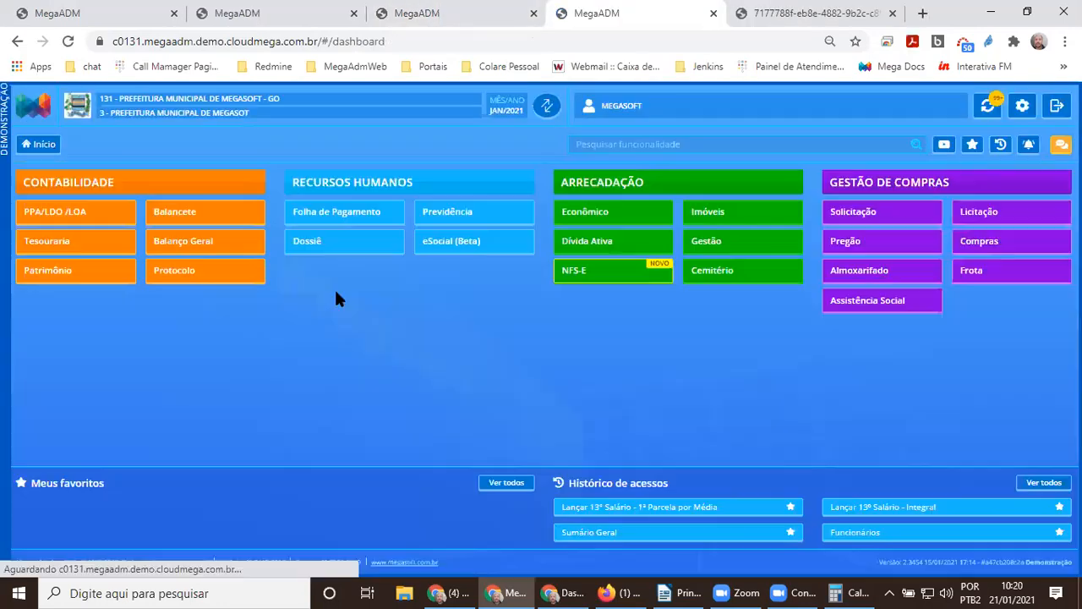
pyautogui.click(337, 269)
pyautogui.click(358, 201)
pyautogui.click(565, 214)
pyautogui.click(159, 246)
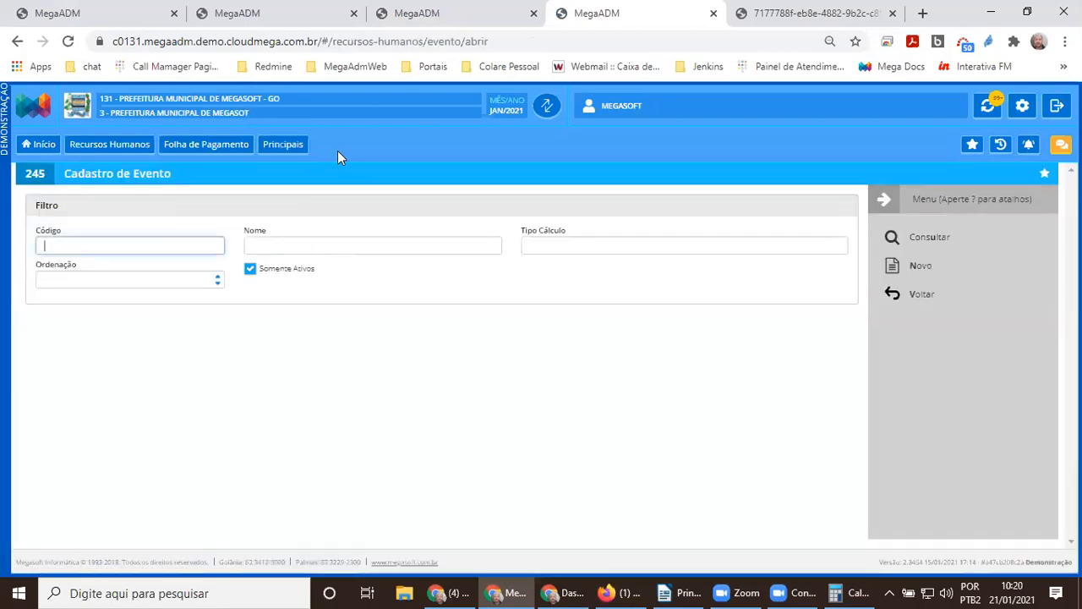
# - Check the first repeated code, search the event register for 4744 with inactive events included, and open that event
pyautogui.click(463, 15)
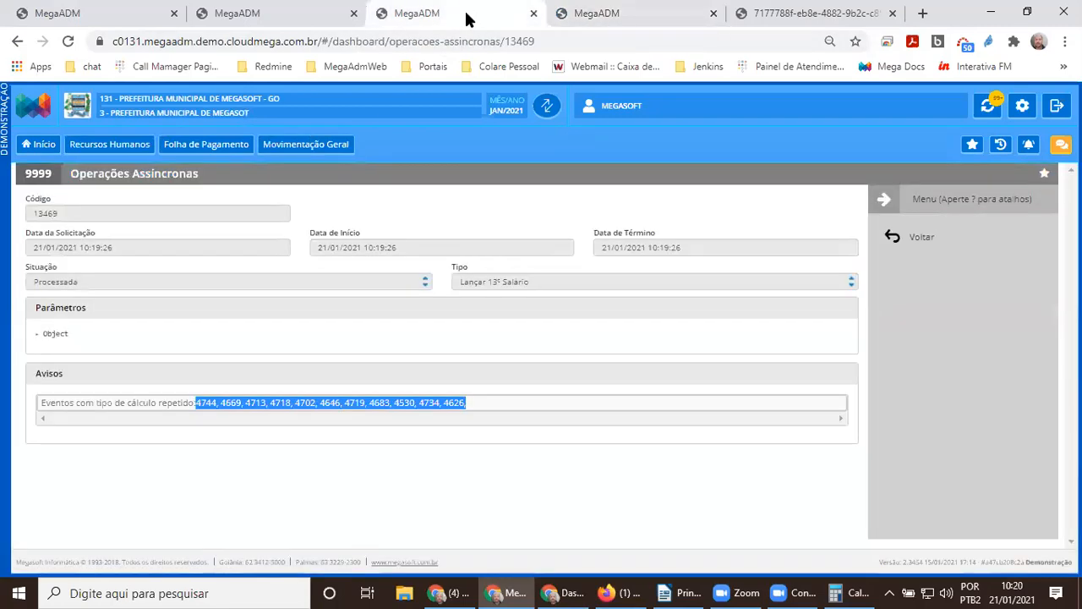
pyautogui.click(619, 13)
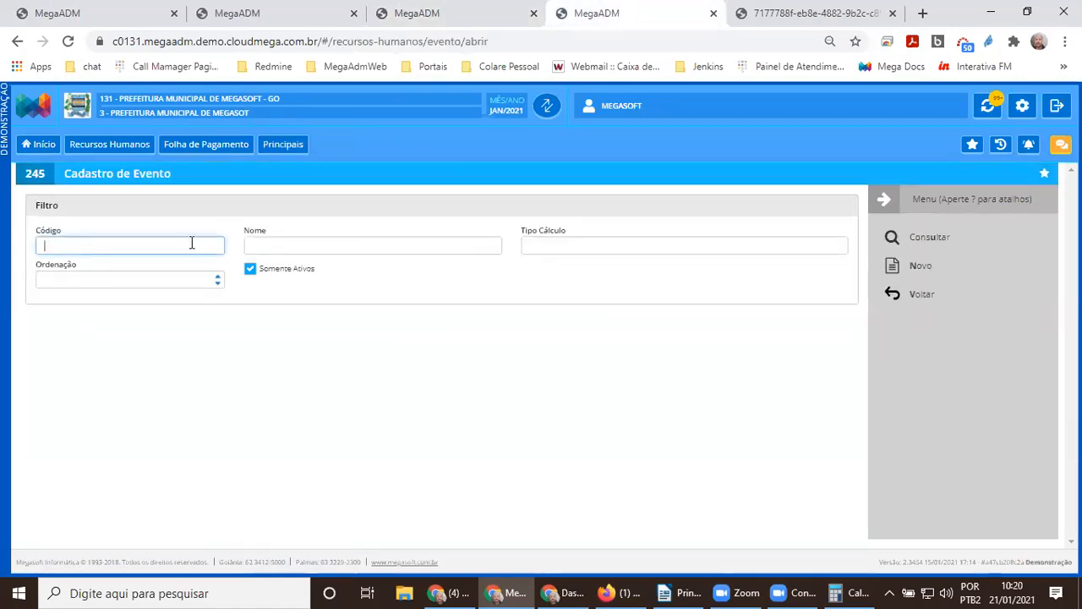
pyautogui.write('4744')
pyautogui.press('Return')
pyautogui.click(250, 269)
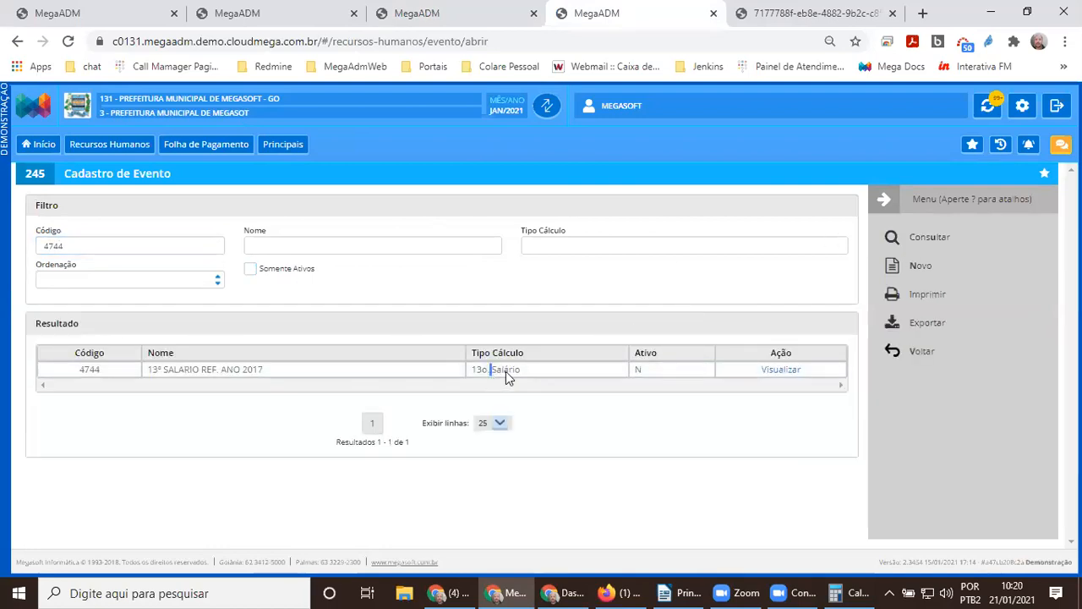
pyautogui.click(506, 372)
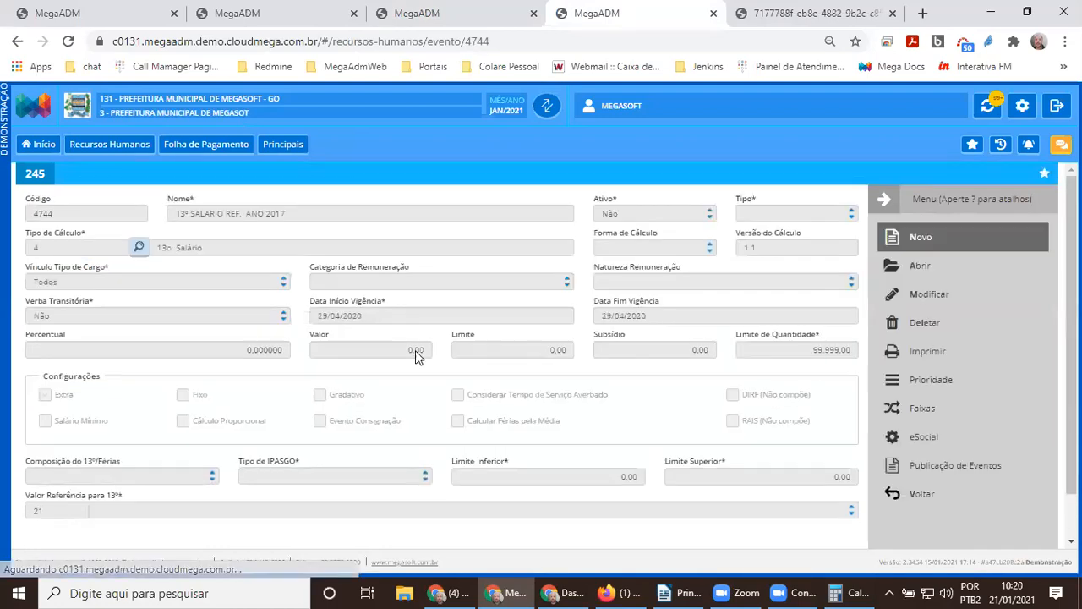
# - Change the Tipo de Cálculo of event 4744 to 21 and save the record
pyautogui.click(930, 294)
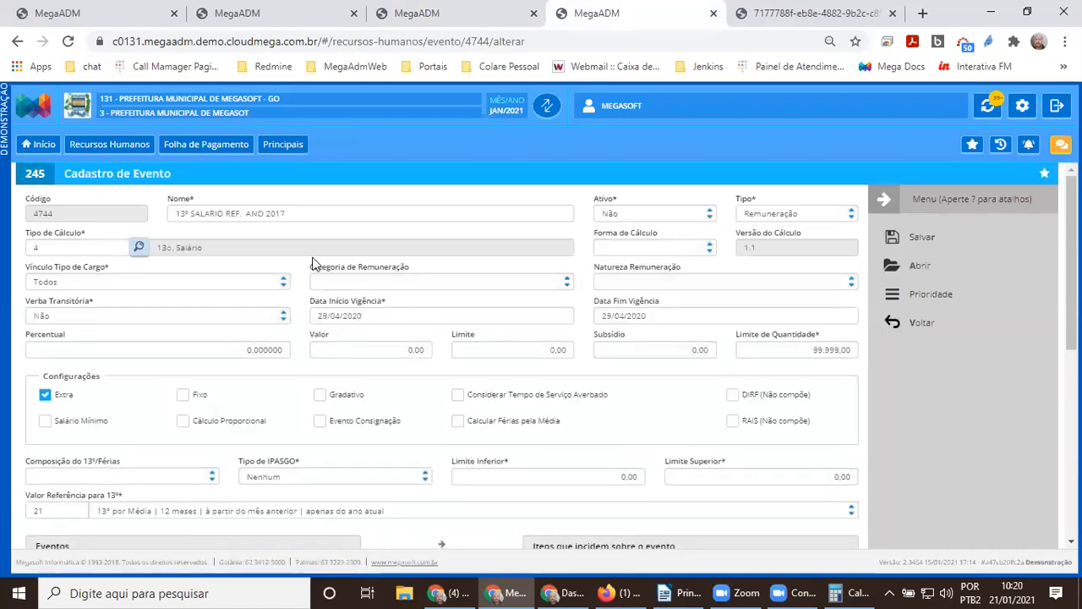
pyautogui.moveTo(299, 214); pyautogui.dragTo(200, 272)
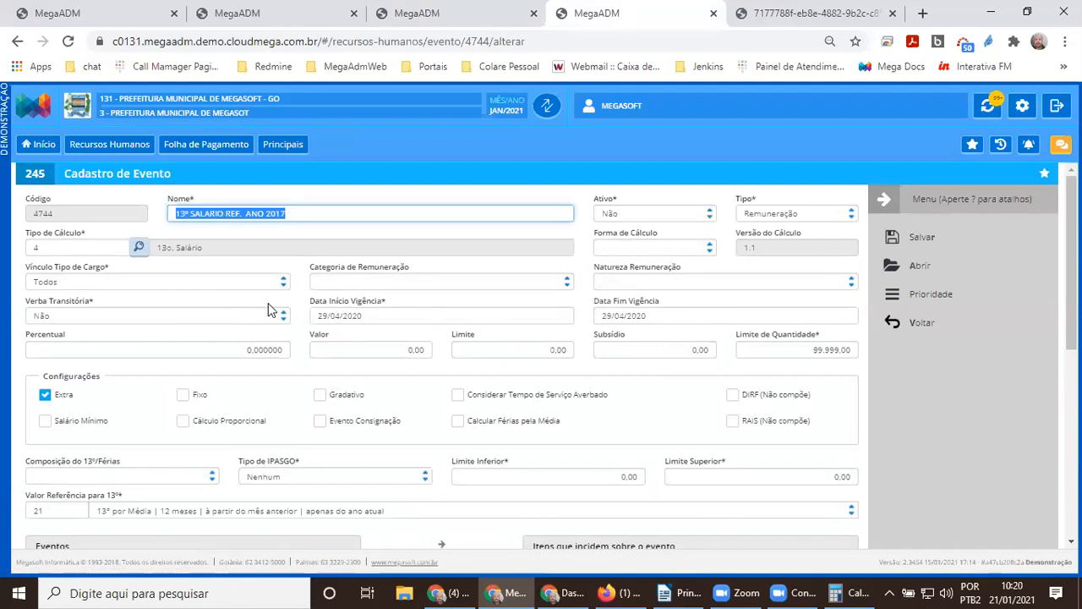
pyautogui.click(93, 246)
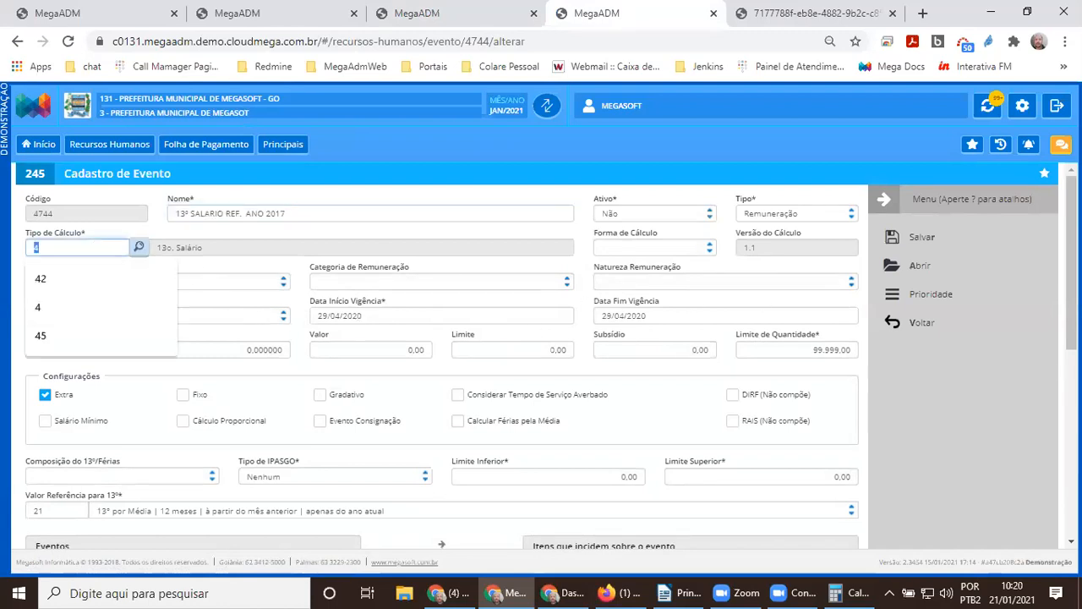
pyautogui.write('21')
pyautogui.press('Tab')
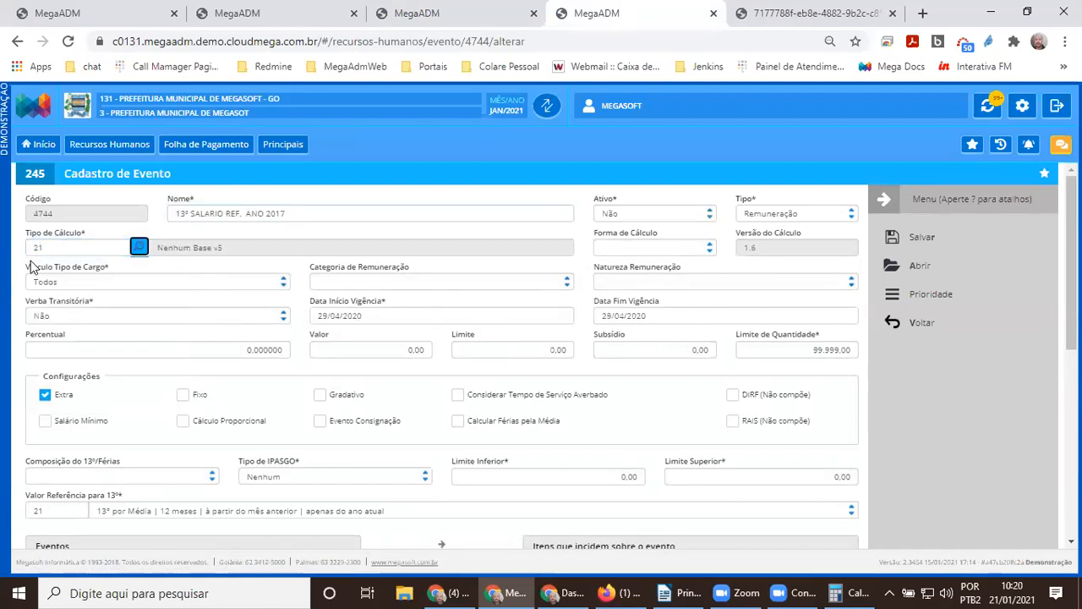
pyautogui.click(909, 238)
# - Check the next code in the repeated-event list and open event 4669, highlighting its name
pyautogui.hotkey('ctrl', 'pageup')
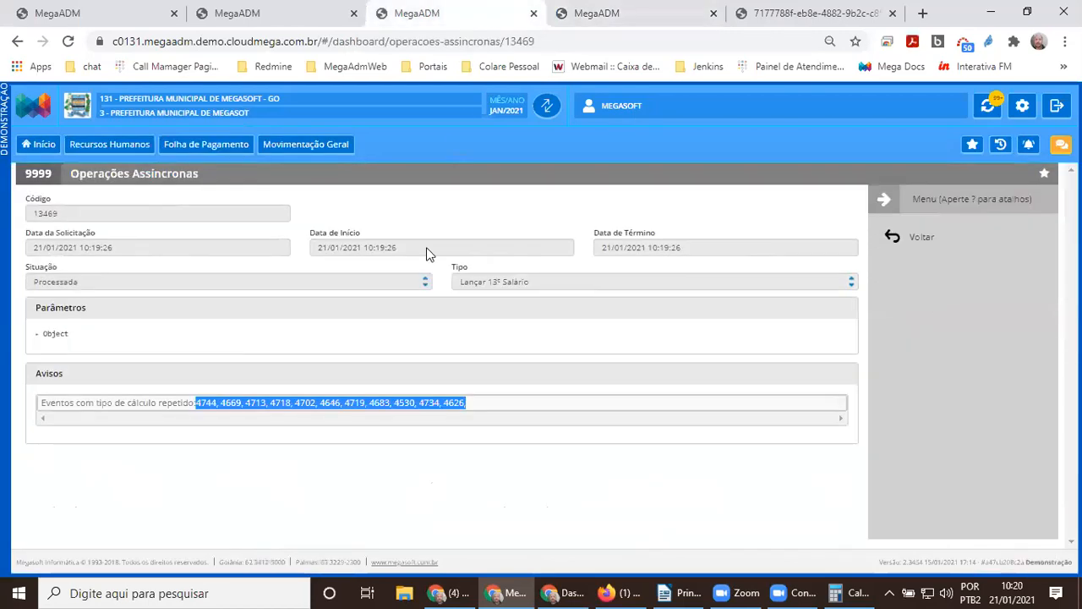
pyautogui.hotkey('ctrl', 'pagedown')
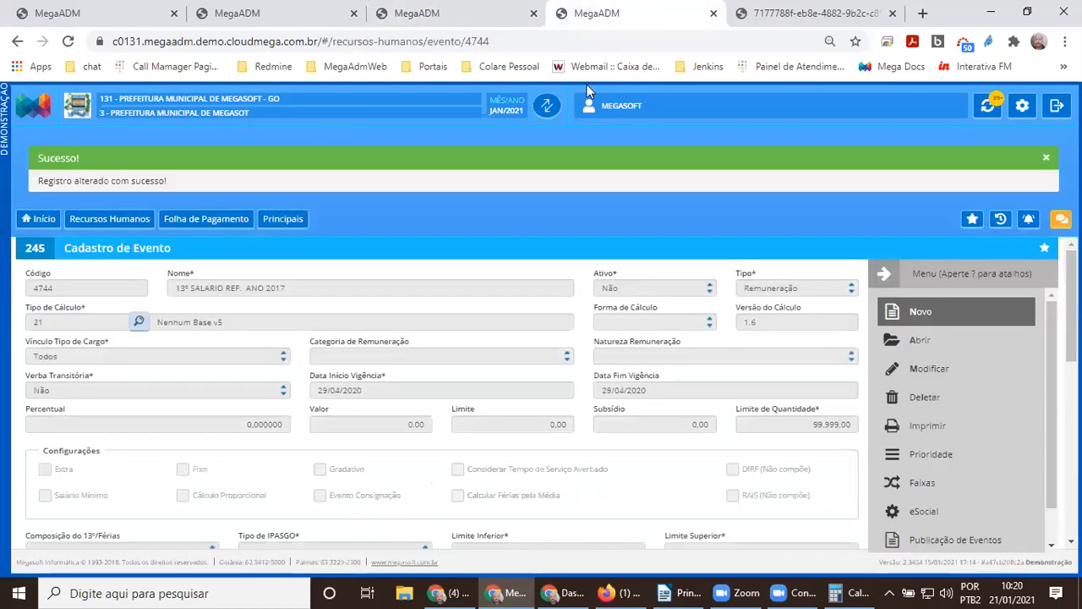
pyautogui.doubleClick(485, 38)
pyautogui.write('4669')
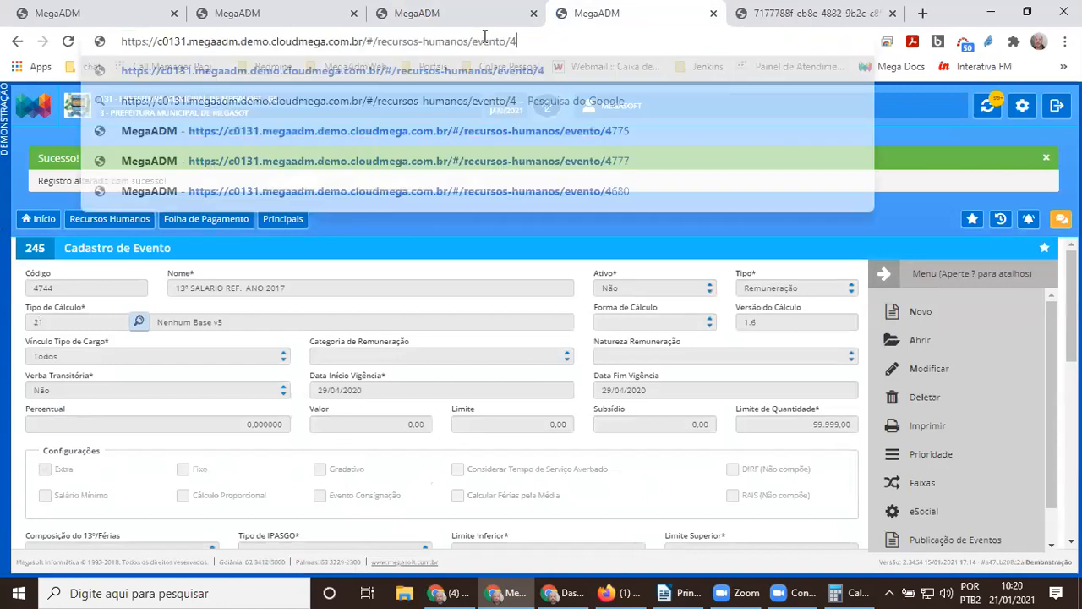
pyautogui.press('Return')
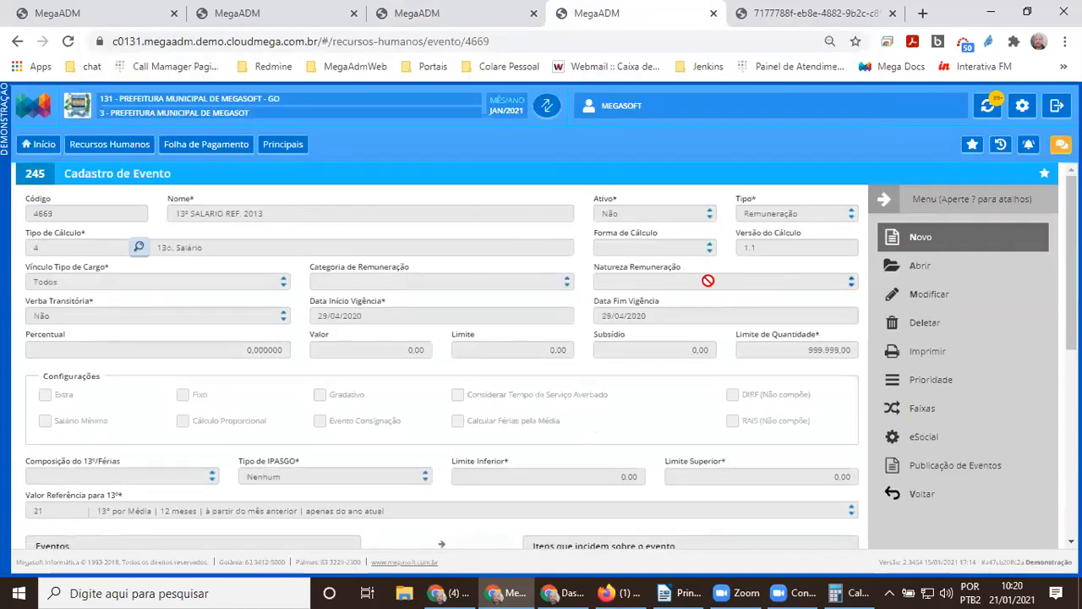
pyautogui.moveTo(266, 213); pyautogui.dragTo(171, 213)
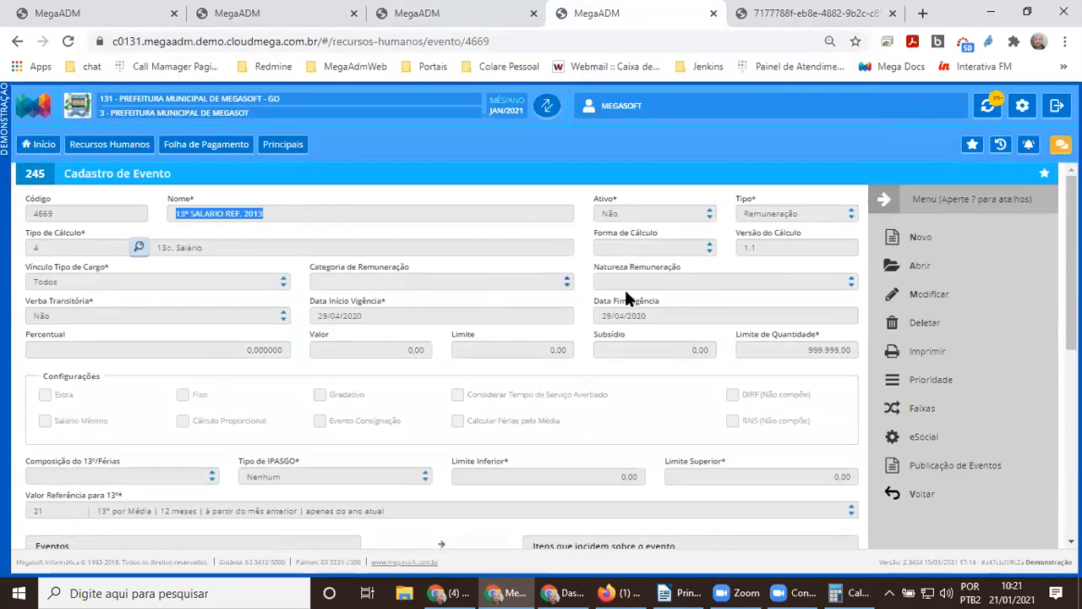
# - Change the Tipo de Cálculo of event 4669 to 21 and save the record
pyautogui.click(925, 306)
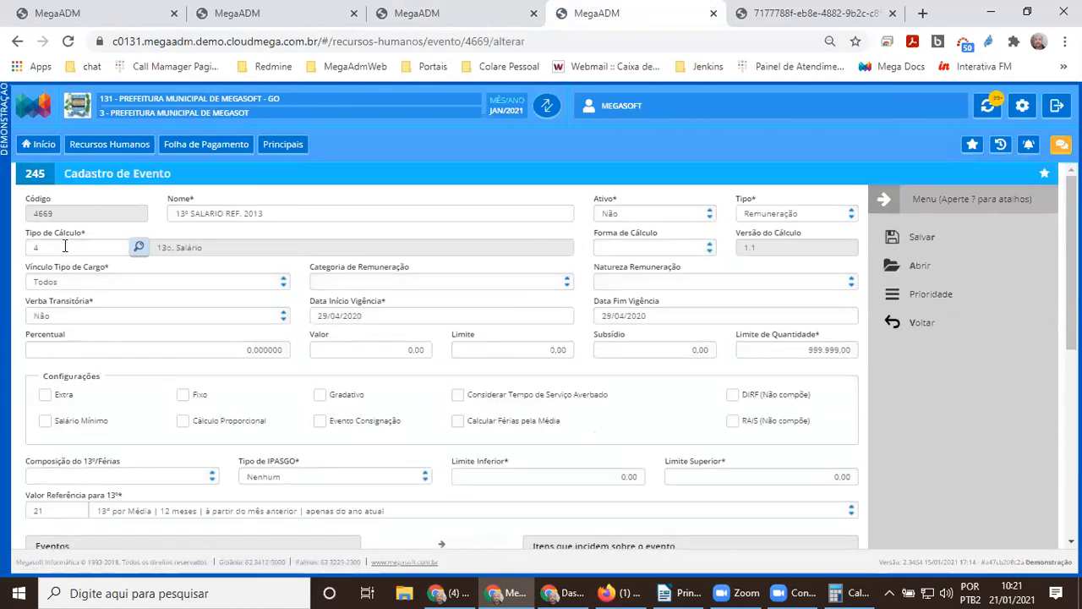
pyautogui.click(103, 279)
pyautogui.click(139, 247)
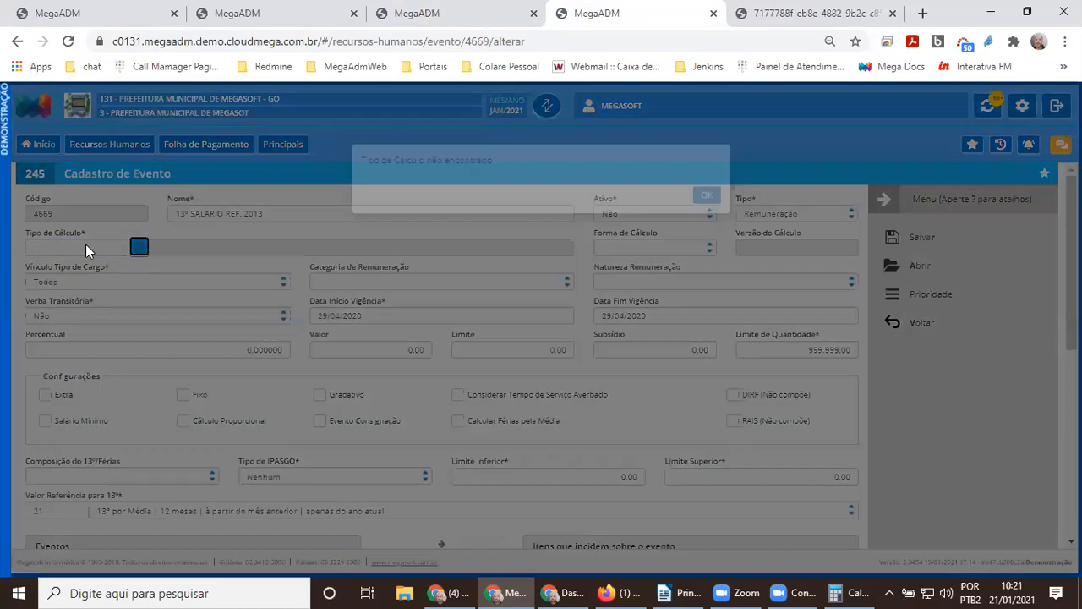
pyautogui.click(706, 257)
pyautogui.click(51, 275)
pyautogui.click(915, 241)
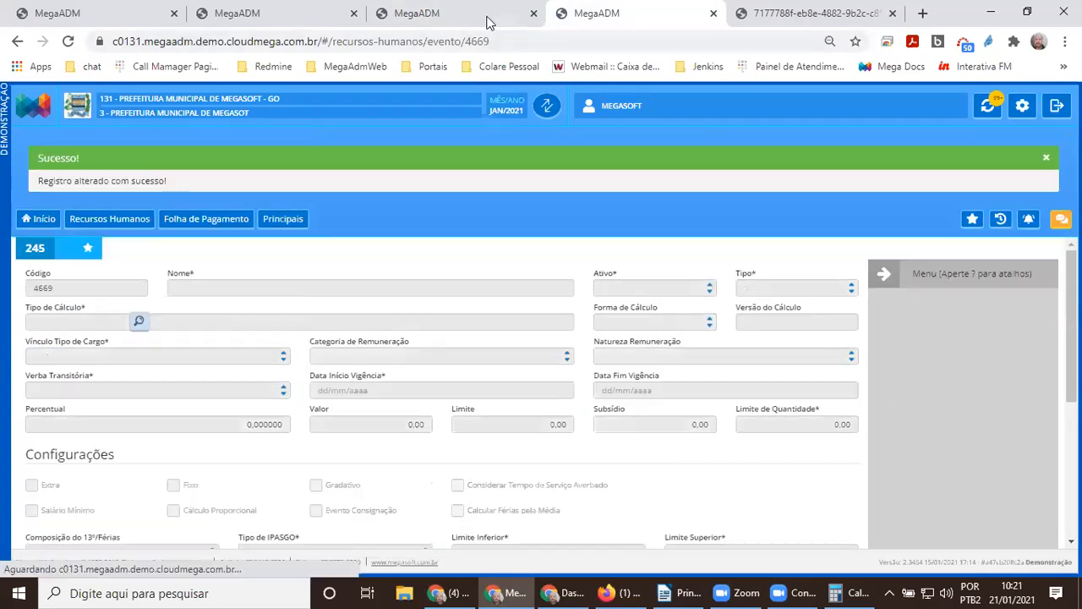
# - Consult the repeated-event list again and open the record of event 4718
pyautogui.click(422, 12)
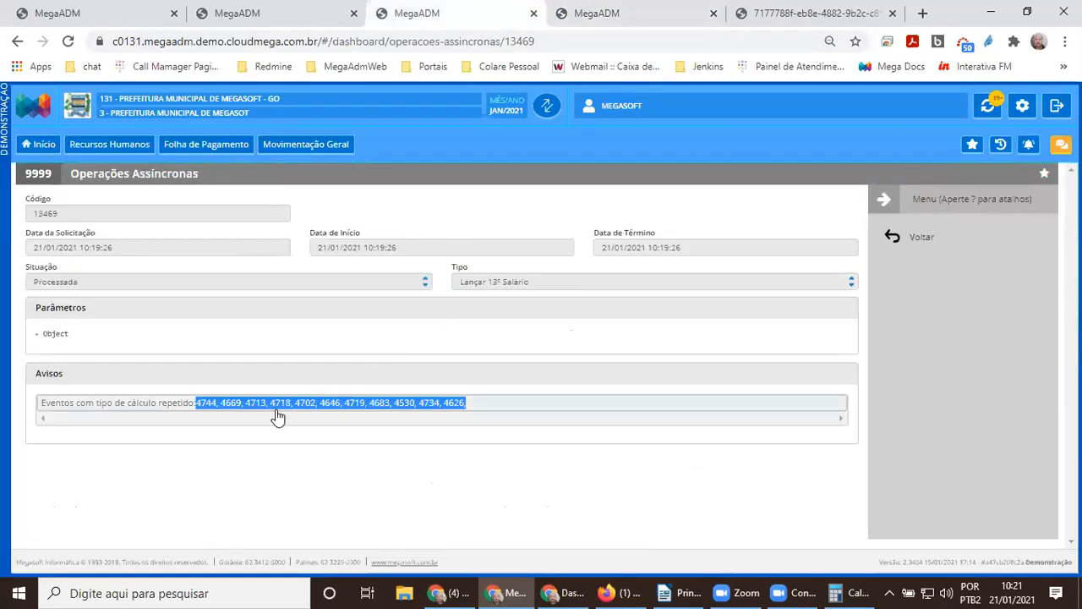
pyautogui.click(597, 13)
pyautogui.doubleClick(478, 40)
pyautogui.write('4718')
pyautogui.press('Return')
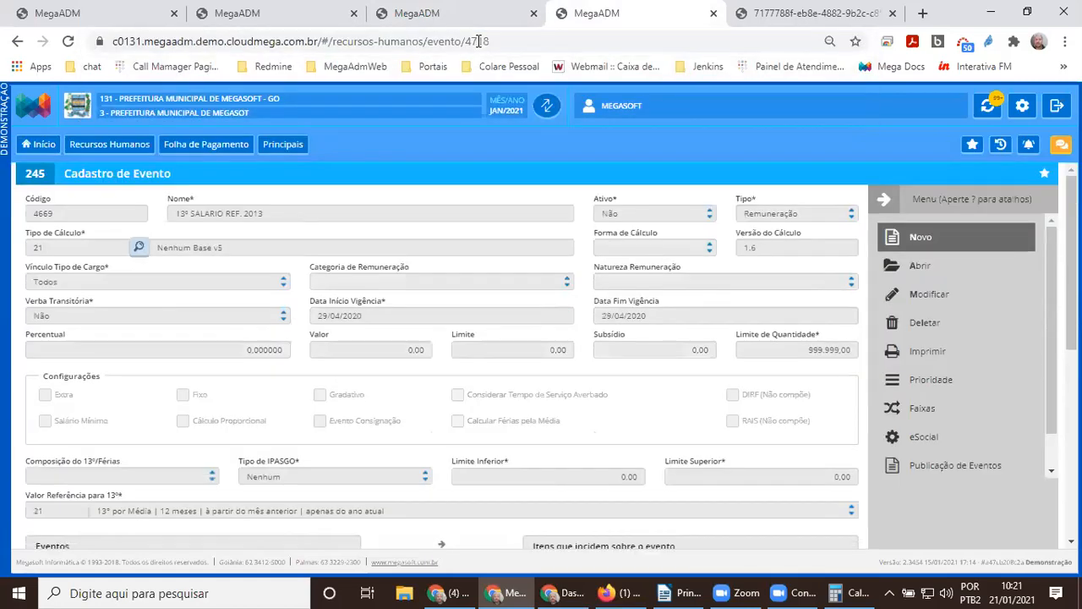
# - Change the Tipo de Cálculo of event 4718 to 21 and save the record
pyautogui.click(929, 293)
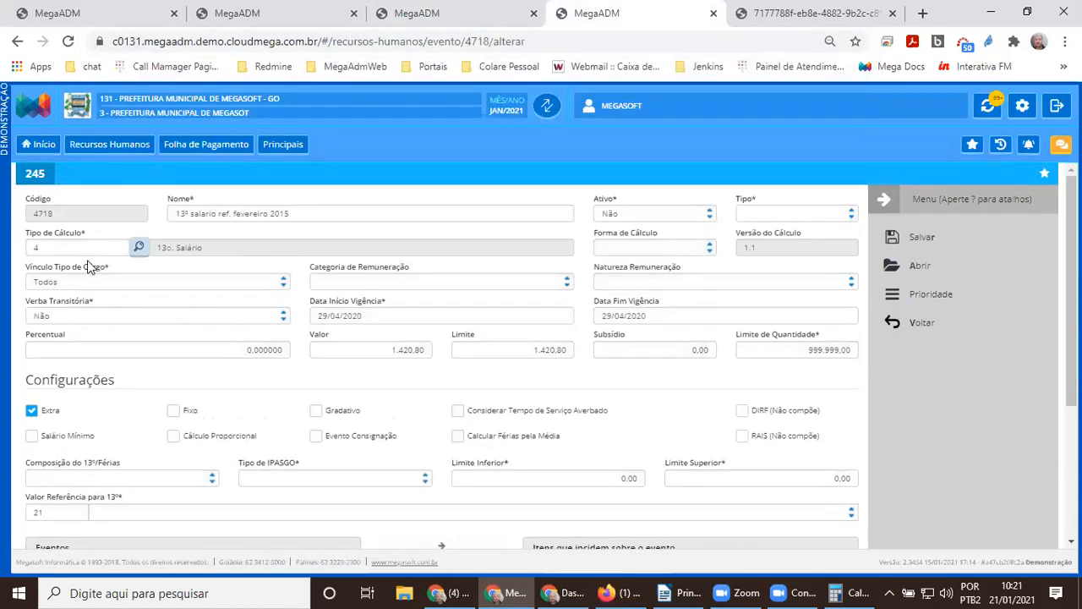
pyautogui.doubleClick(73, 248)
pyautogui.write('42')
pyautogui.press('Tab')
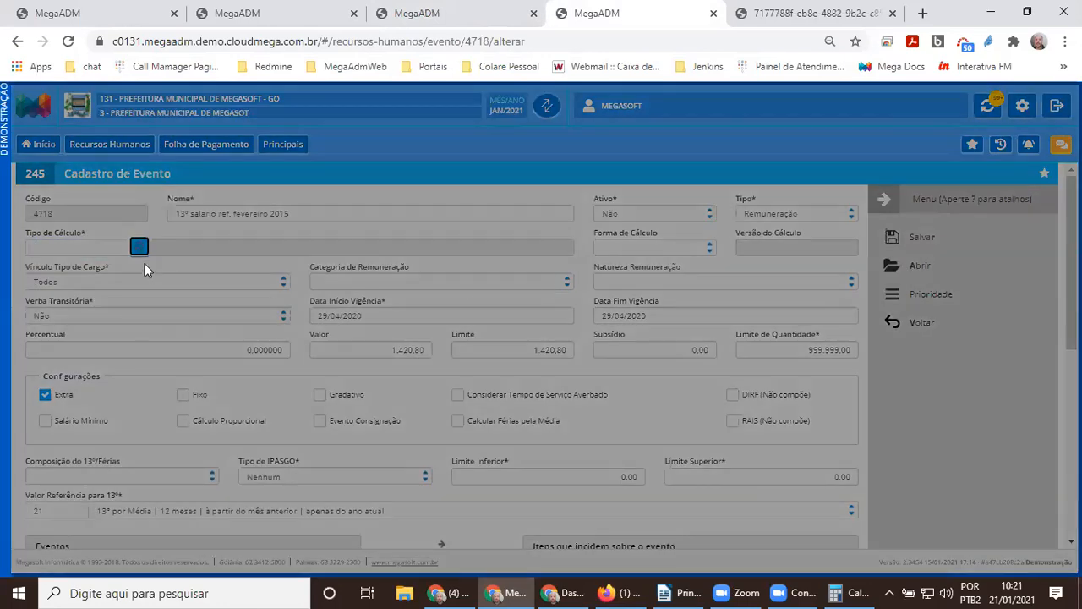
pyautogui.press('Return')
pyautogui.write('21')
pyautogui.press('Tab')
pyautogui.click(905, 240)
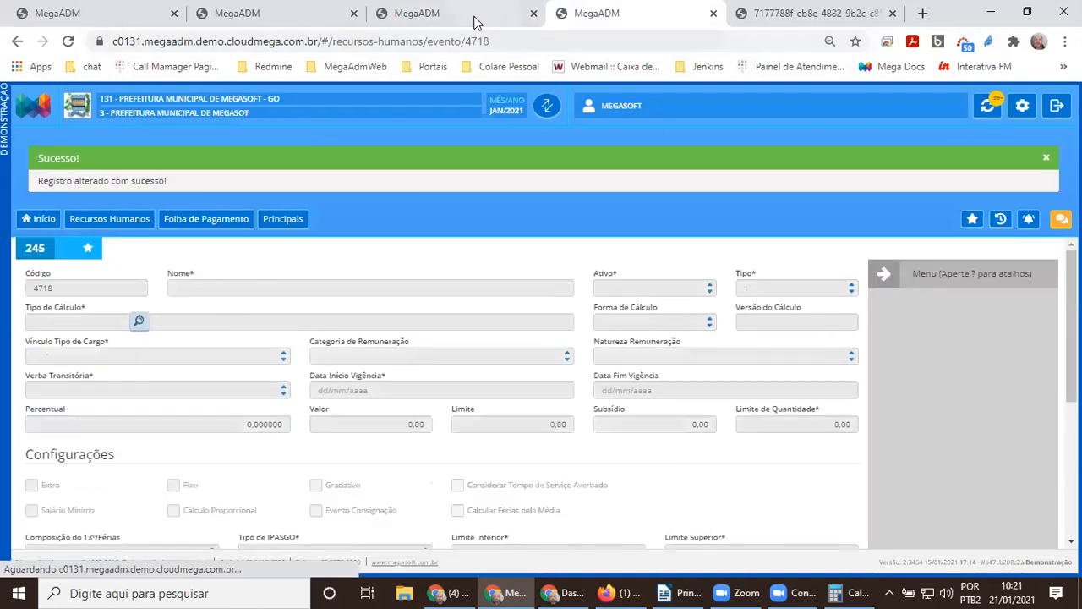
# - Check the next code in the repeated-event list and open the record of event 4702
pyautogui.click(476, 22)
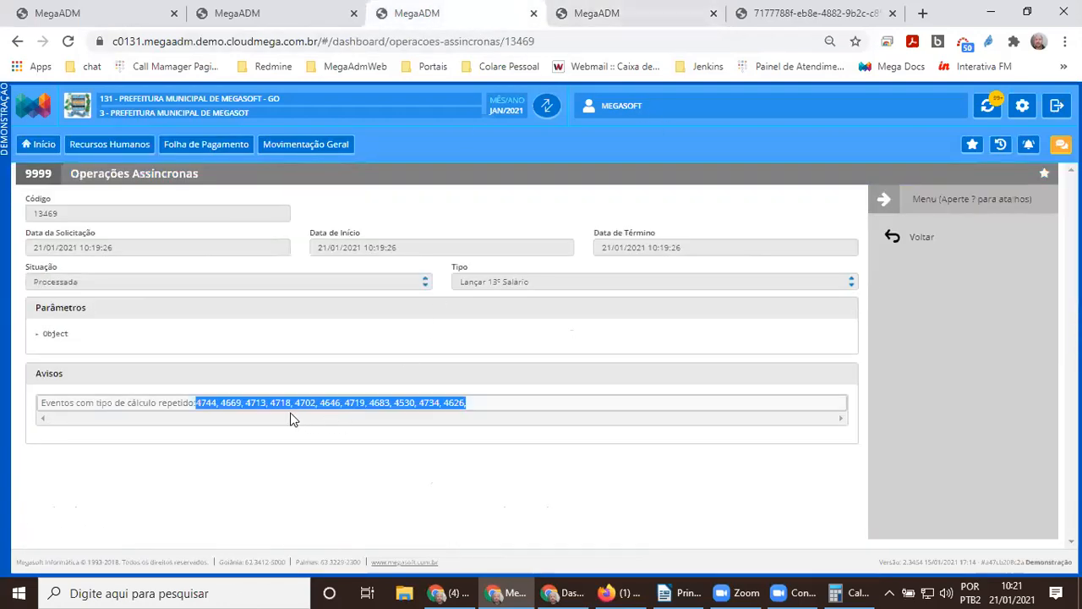
pyautogui.click(620, 15)
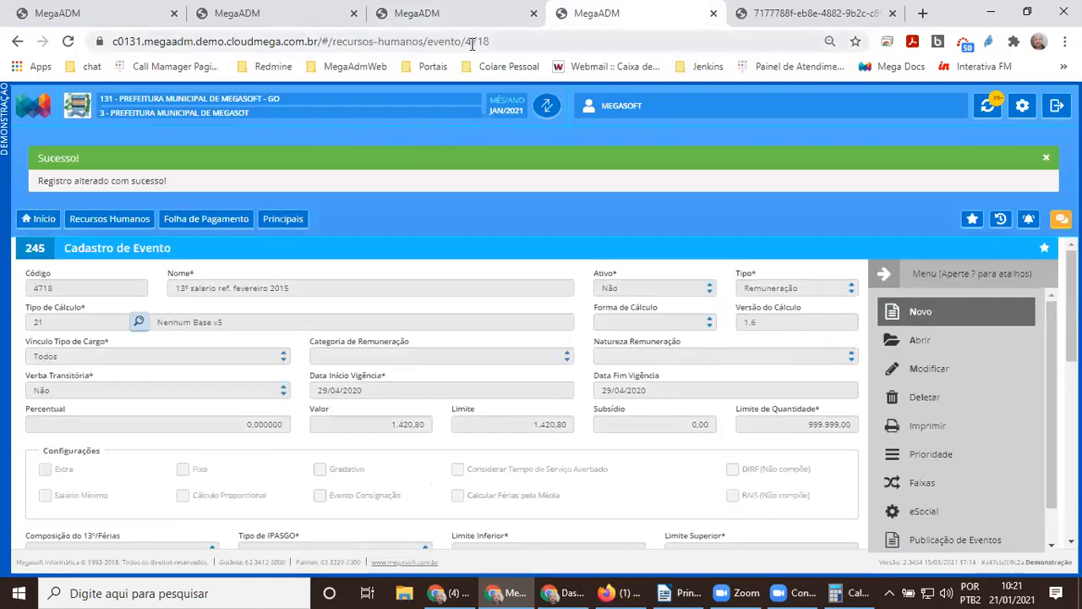
pyautogui.doubleClick(513, 42)
pyautogui.write('4702')
pyautogui.press('Return')
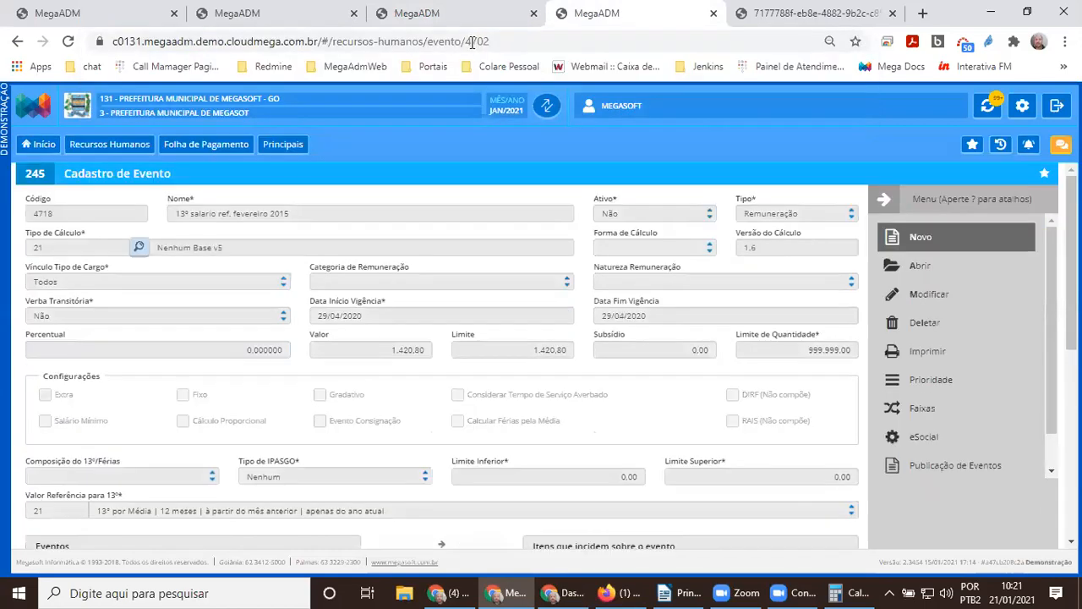
# - Change the Tipo de Cálculo of event 4702 to 21 and save the record
pyautogui.click(981, 302)
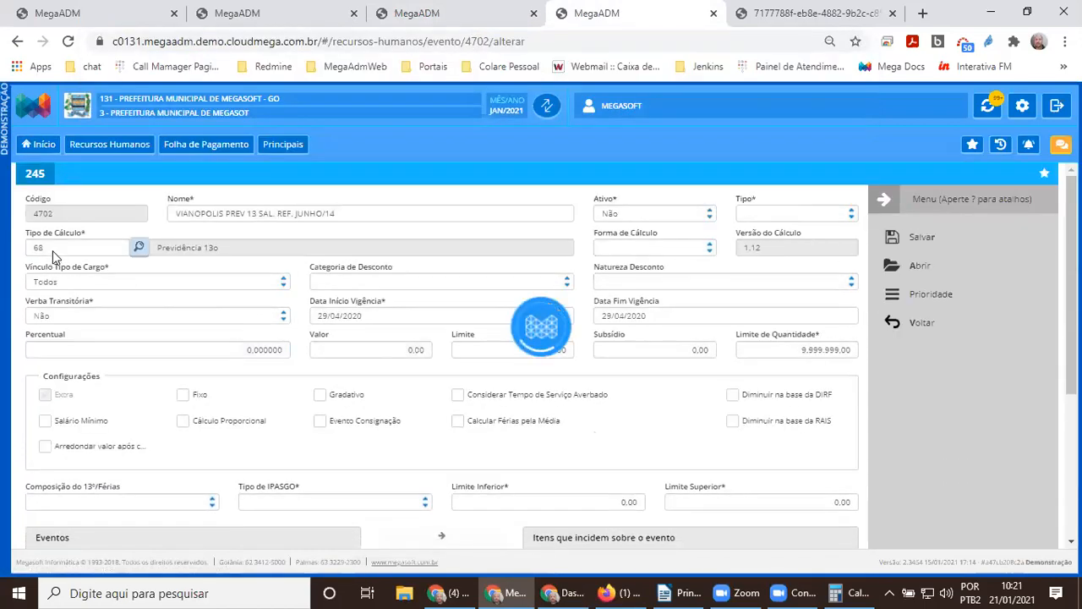
pyautogui.moveTo(60, 247); pyautogui.dragTo(25, 252)
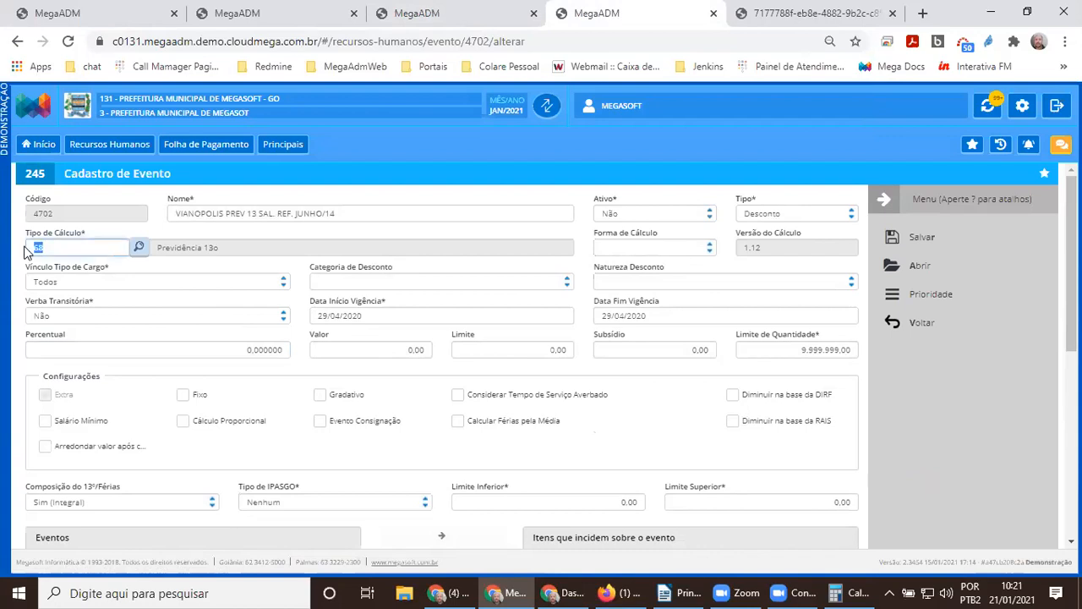
pyautogui.write('21')
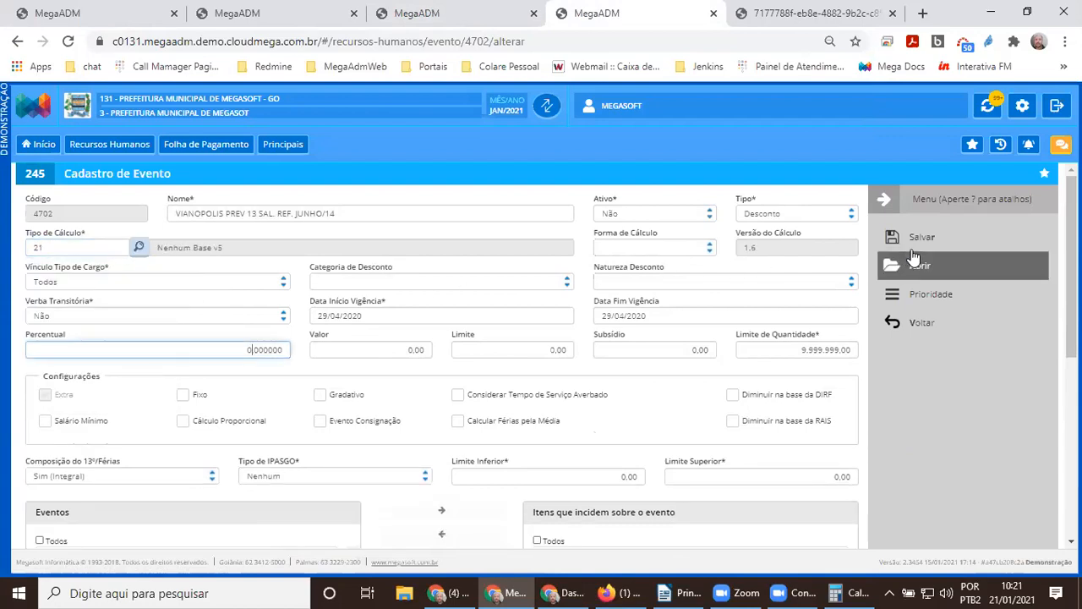
pyautogui.click(921, 237)
# - Consult the repeated-event list again and open the record of event 4646
pyautogui.click(432, 13)
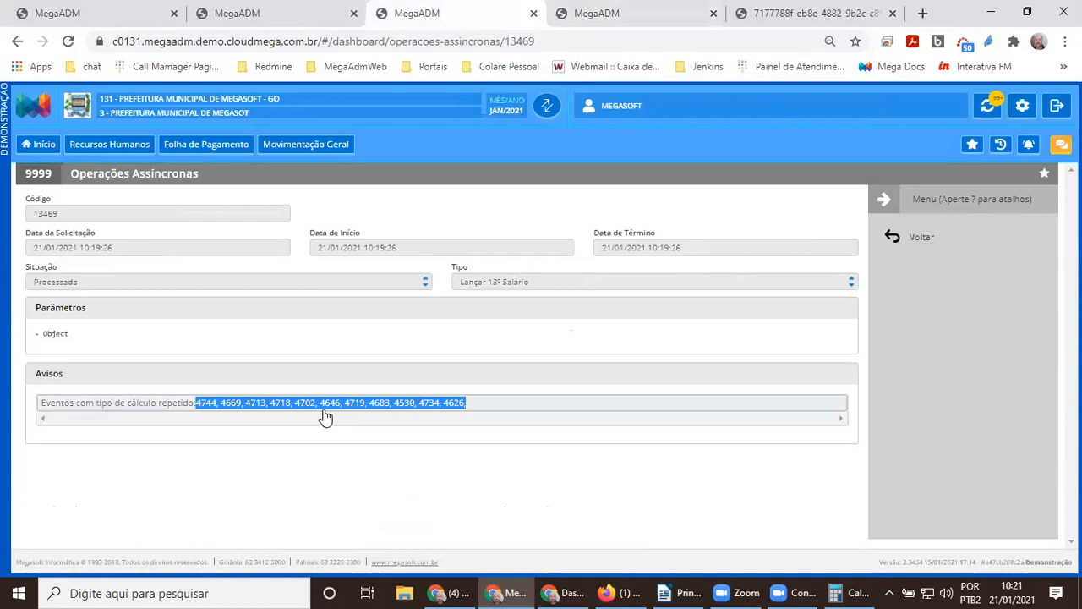
pyautogui.click(602, 14)
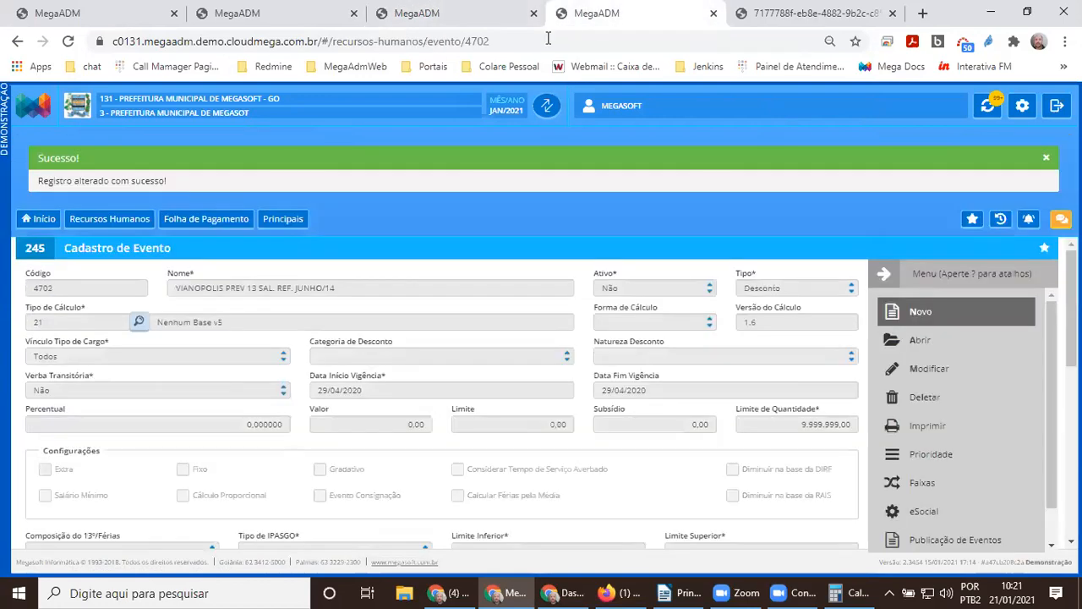
pyautogui.doubleClick(480, 41)
pyautogui.write('4646')
pyautogui.press('Return')
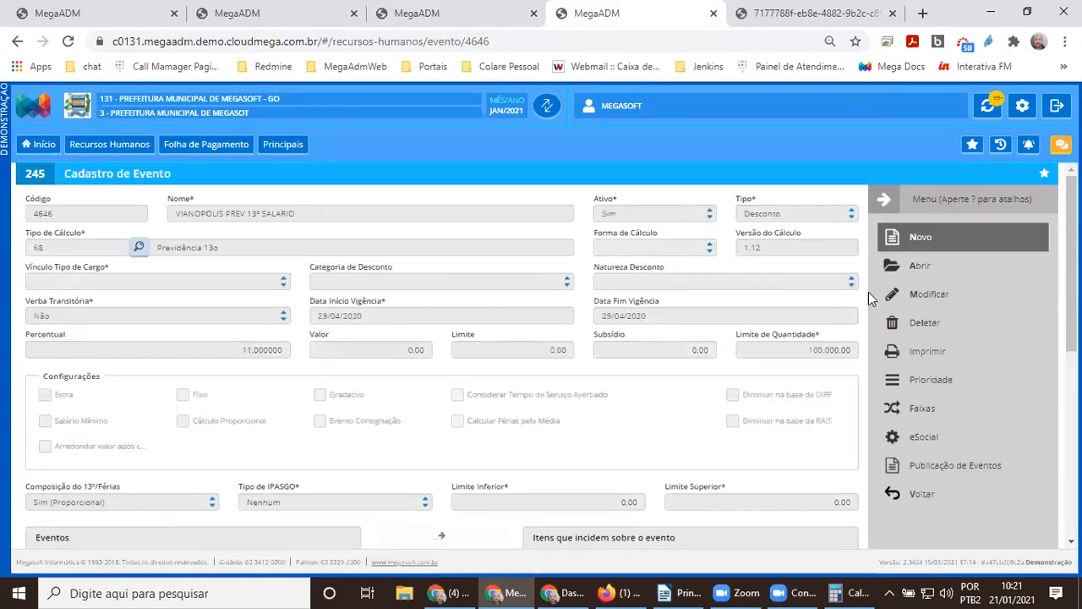
# - Change the Tipo de Cálculo of event 4646 to 21 and try to save the record
pyautogui.click(924, 296)
pyautogui.doubleClick(41, 246)
pyautogui.write('21')
pyautogui.press('Tab')
pyautogui.click(936, 236)
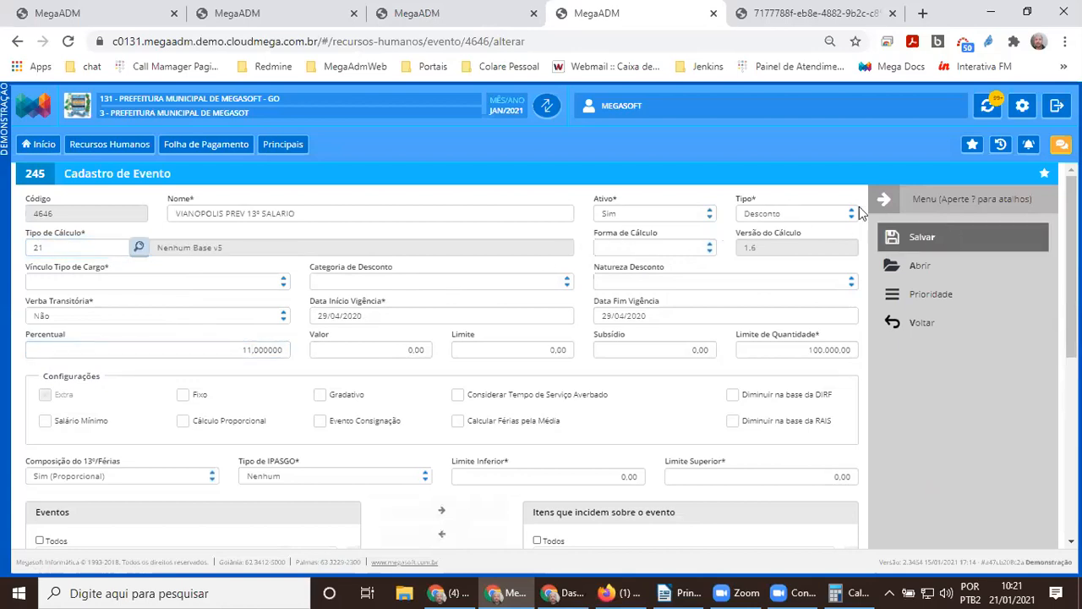
# - Check the repeated-event list, then set the Vínculo Tipo de Cargo of event 4646 to Todos and save the record
pyautogui.click(457, 13)
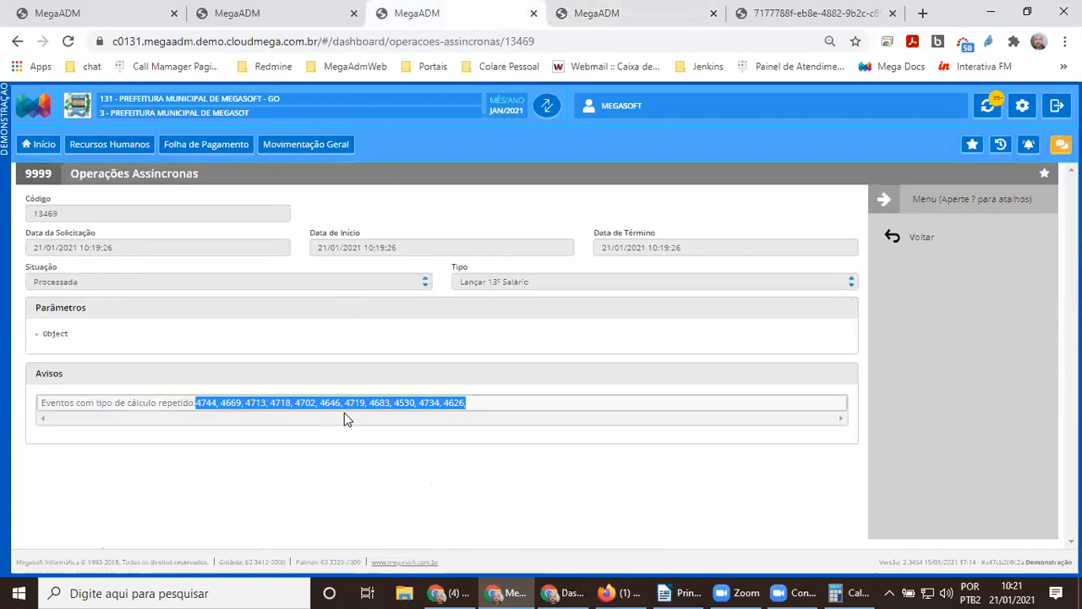
pyautogui.click(590, 18)
pyautogui.click(97, 356)
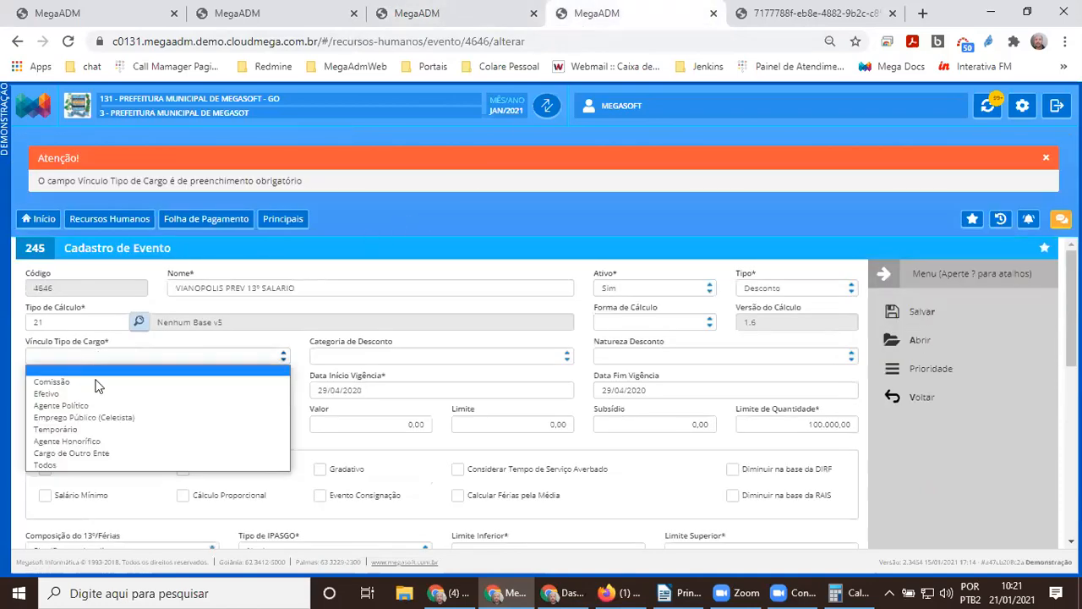
pyautogui.click(90, 460)
pyautogui.click(919, 315)
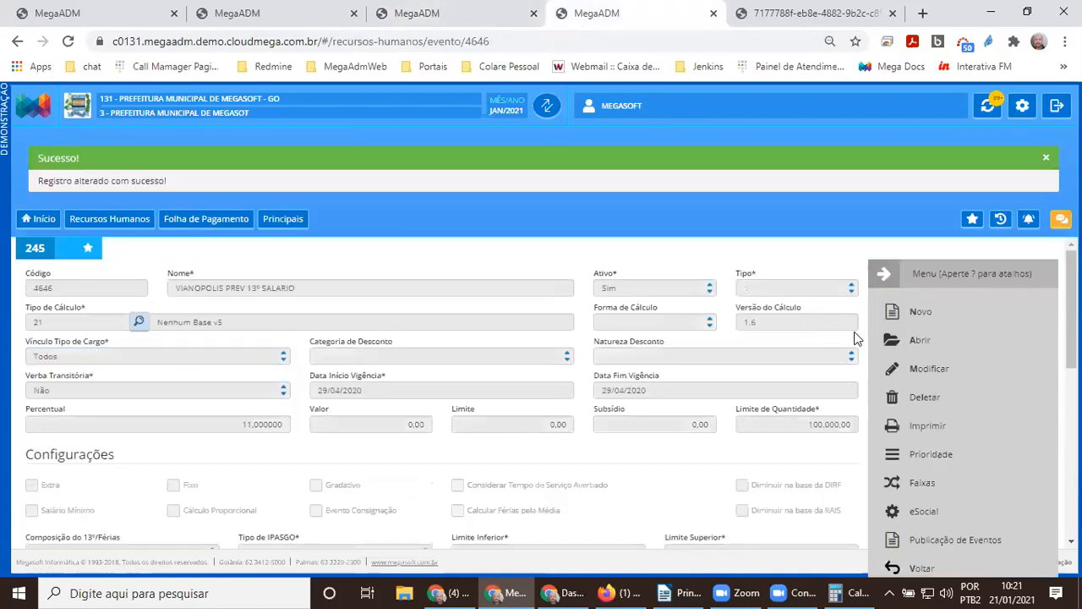
# - Open the record of event 4719 by replacing the event code in the page address
pyautogui.doubleClick(485, 35)
pyautogui.write('4719')
pyautogui.press('Return')
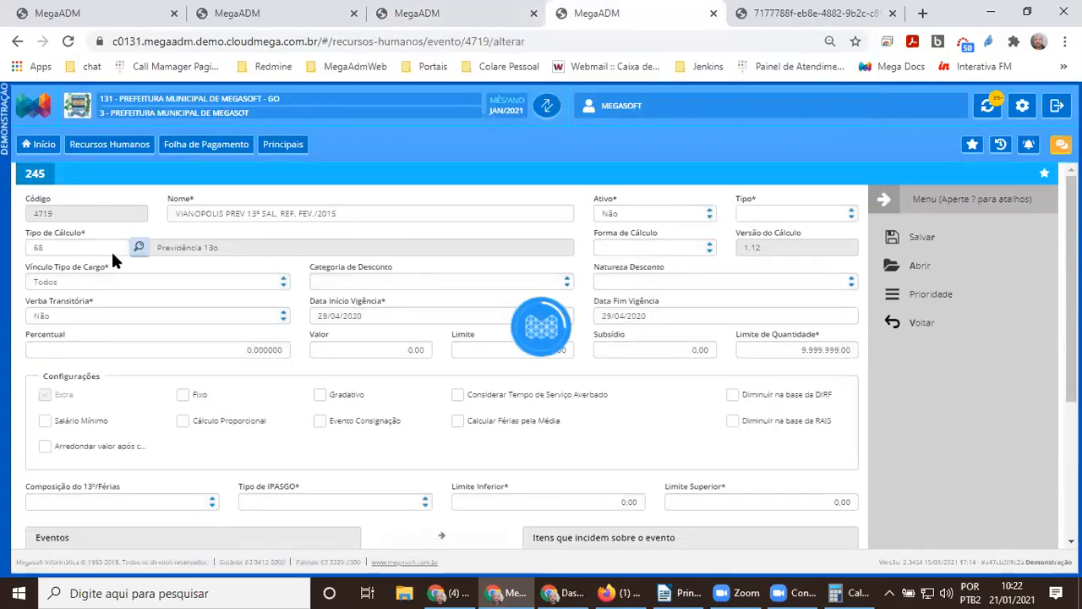
# - Highlight the reference part of event 4719's name, change its Tipo de Cálculo to 21 and save the record
pyautogui.moveTo(261, 214); pyautogui.dragTo(358, 214)
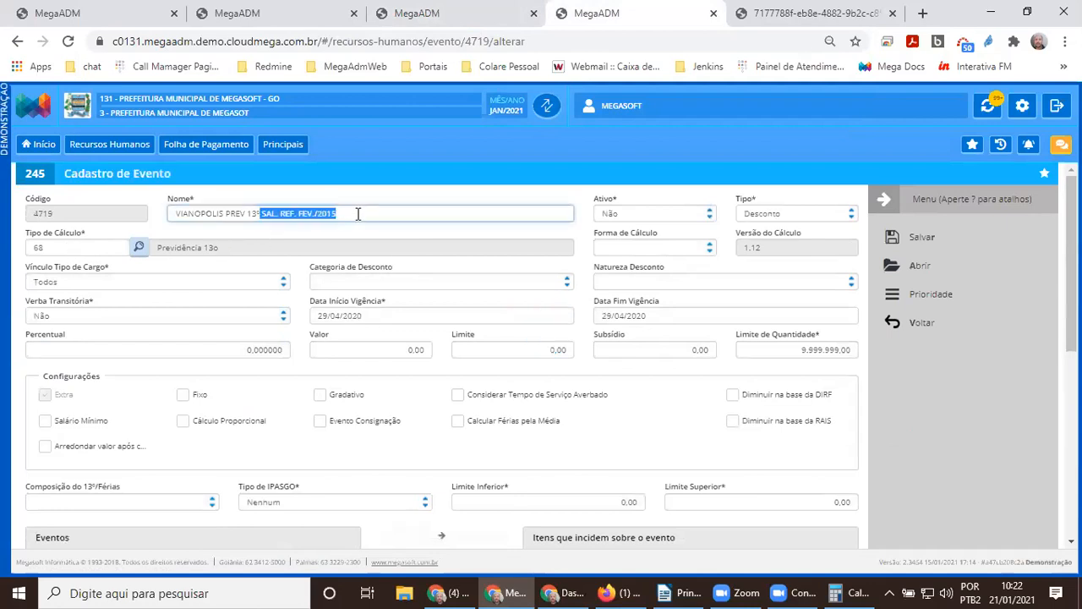
pyautogui.doubleClick(69, 248)
pyautogui.write('2')
pyautogui.click(136, 278)
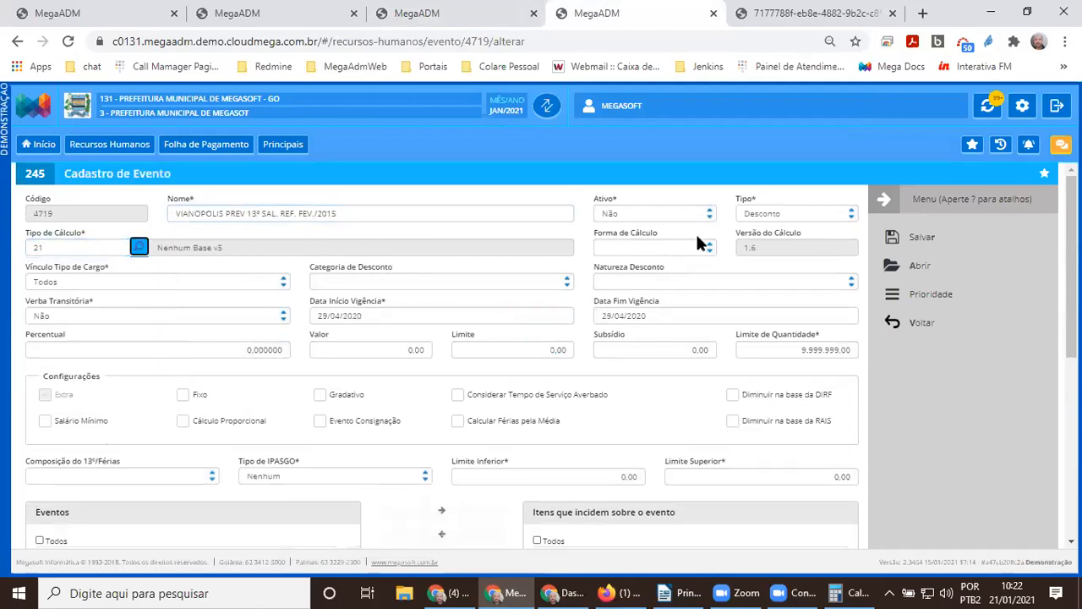
pyautogui.click(892, 241)
# - Look up the next repeated event, open event 4683, and save it with Tipo de Cálculo 21
pyautogui.click(417, 12)
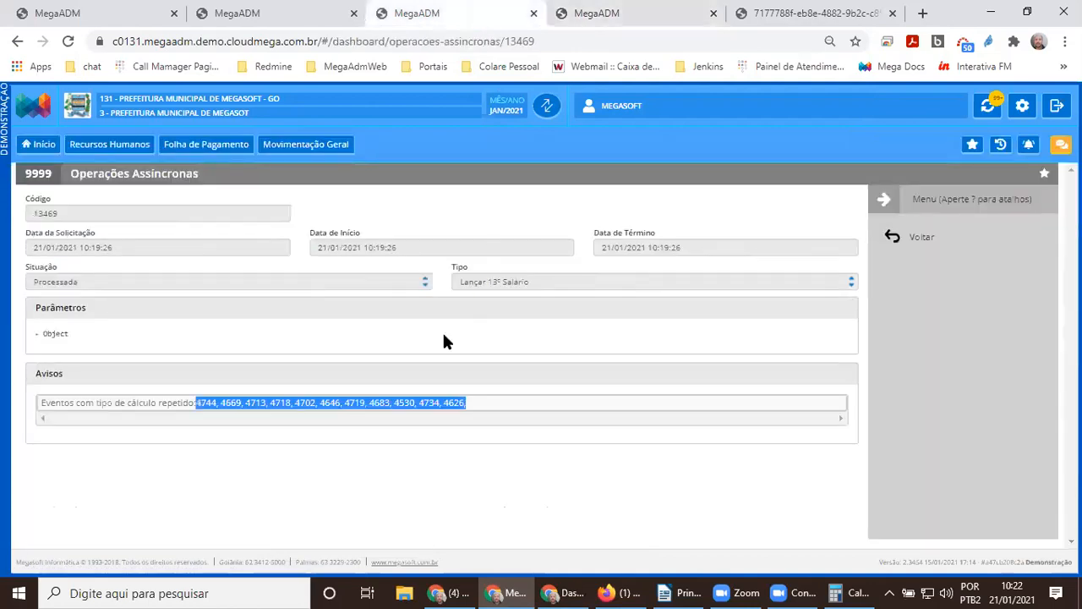
pyautogui.click(626, 19)
pyautogui.doubleClick(475, 40)
pyautogui.write('4683')
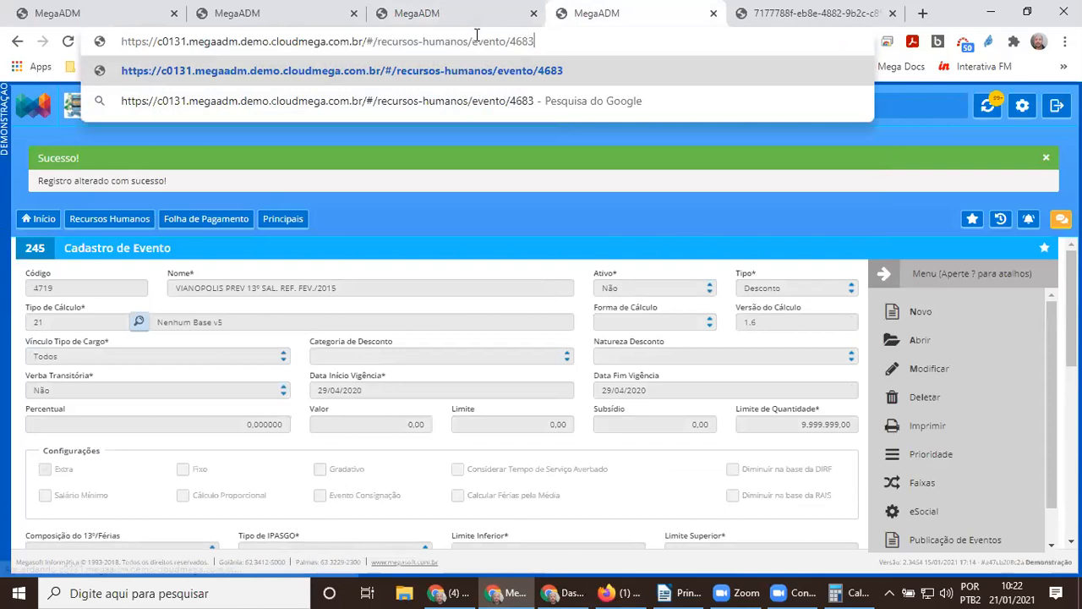
pyautogui.press('Return')
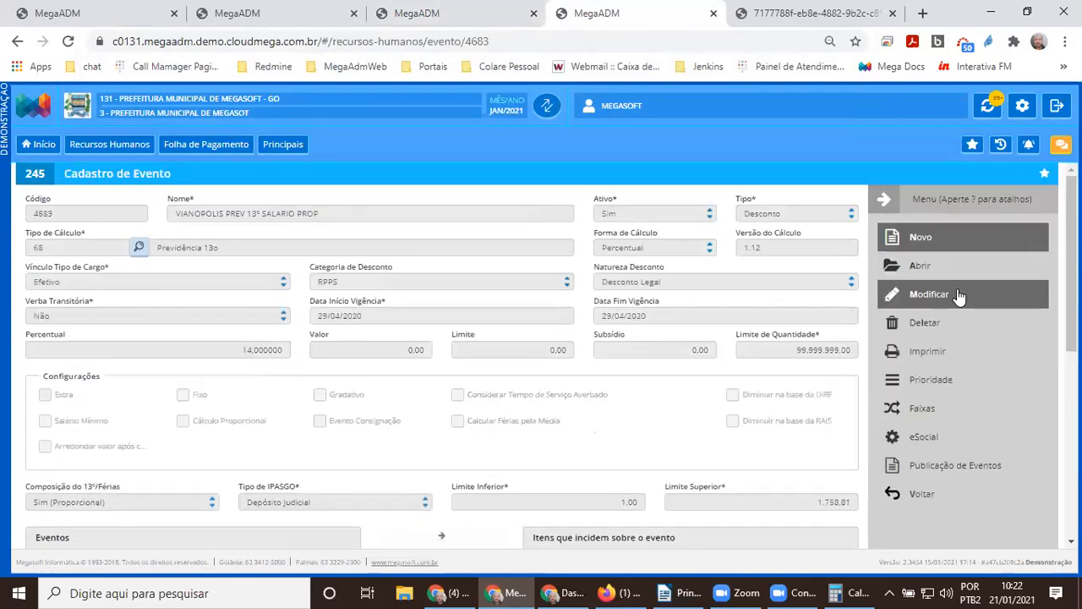
pyautogui.click(950, 292)
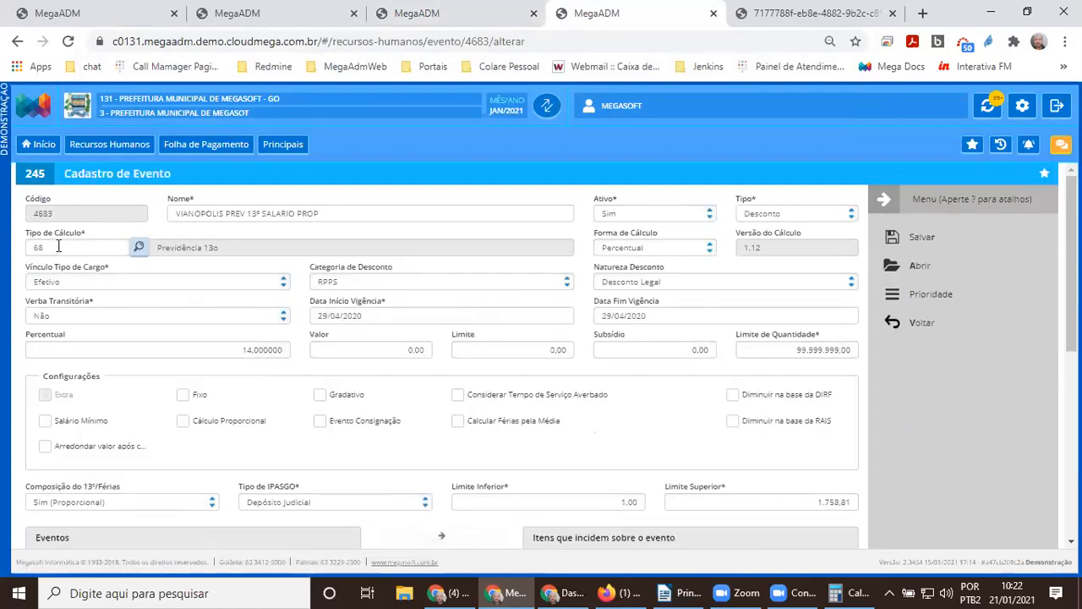
pyautogui.click(931, 237)
# - Return to the repeated-event list for the next code and view the record of event 4530
pyautogui.click(499, 23)
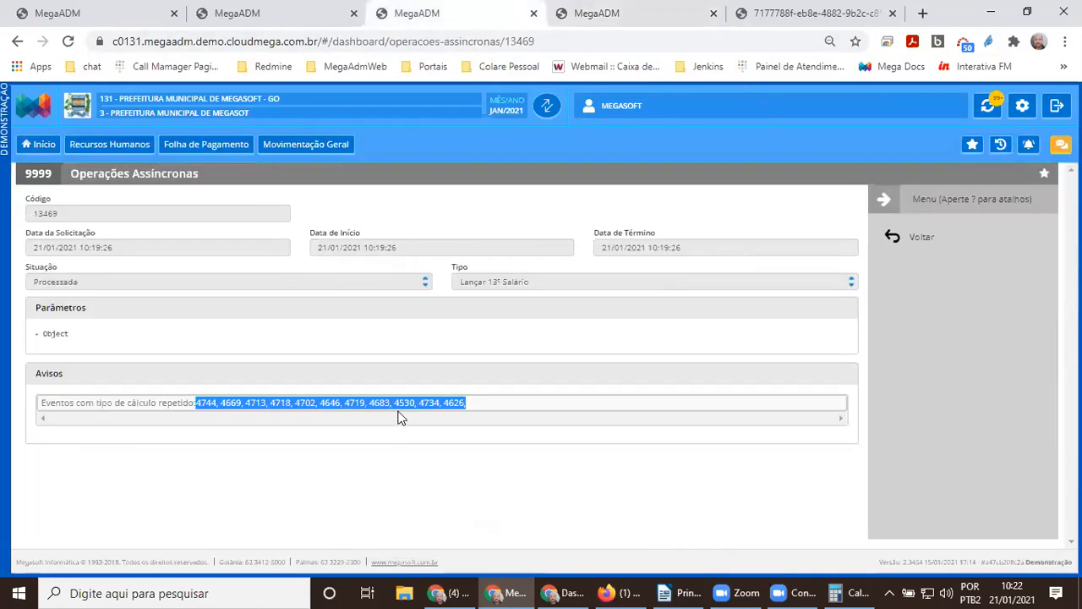
pyautogui.click(643, 25)
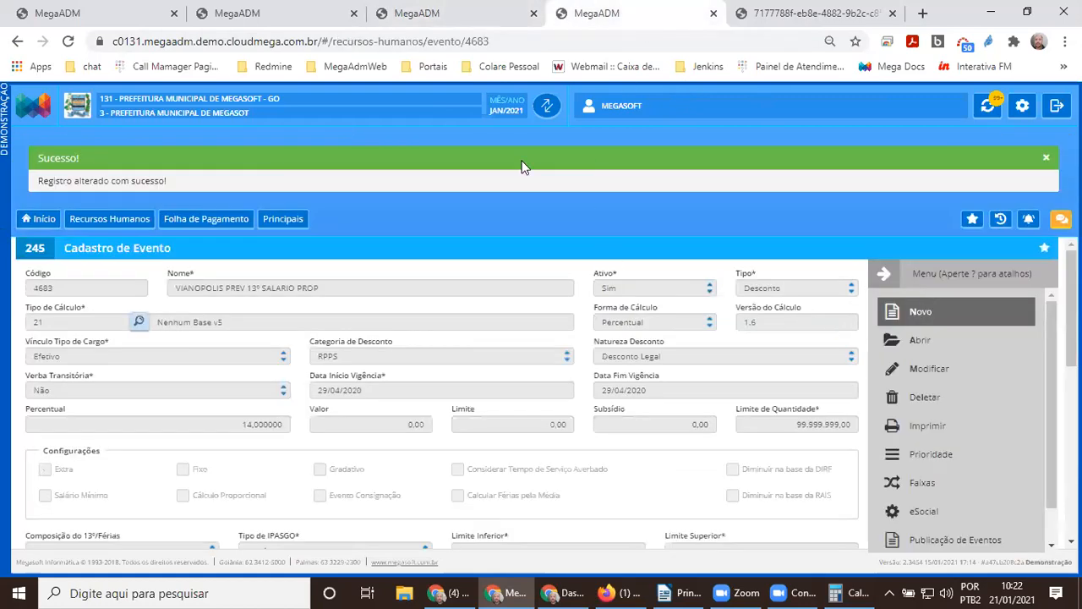
pyautogui.doubleClick(489, 41)
pyautogui.write('4530')
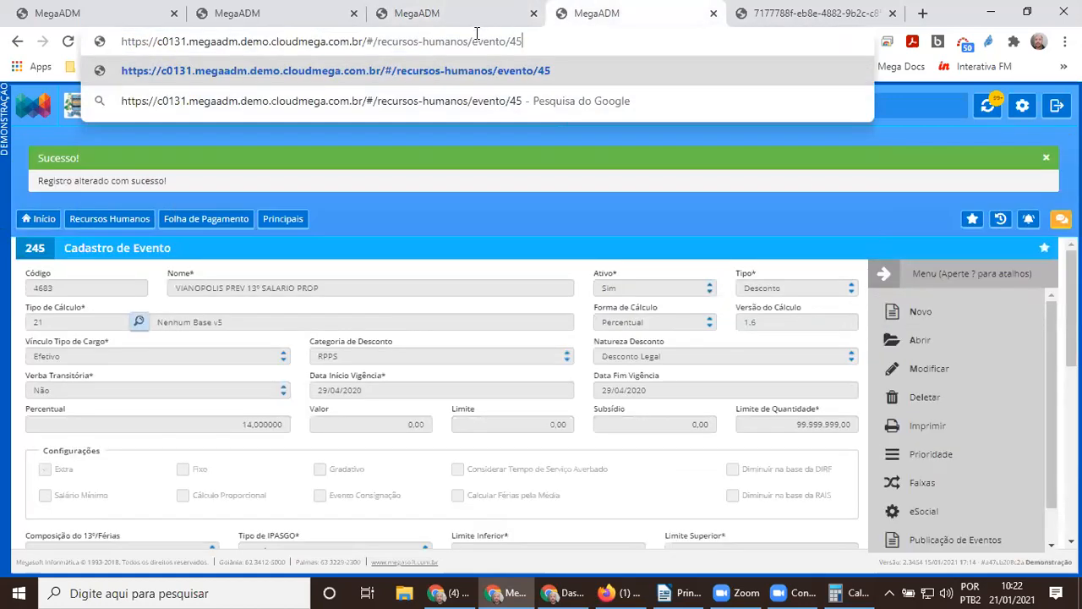
pyautogui.press('Return')
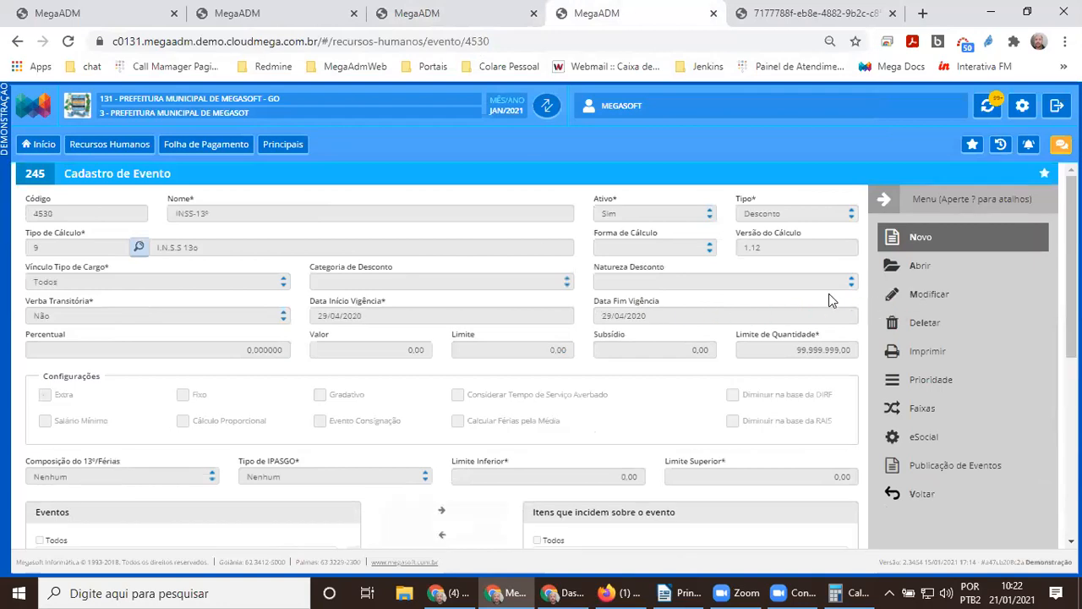
# - Check the repeated-event list for the code after 4530 and open the record of event 4734
pyautogui.click(490, 24)
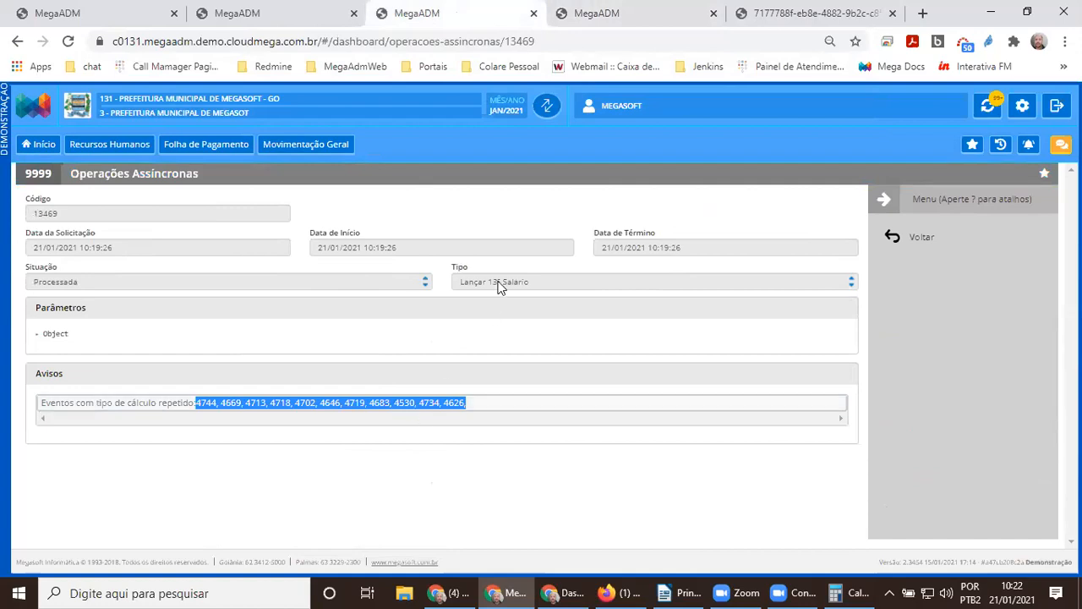
pyautogui.click(596, 15)
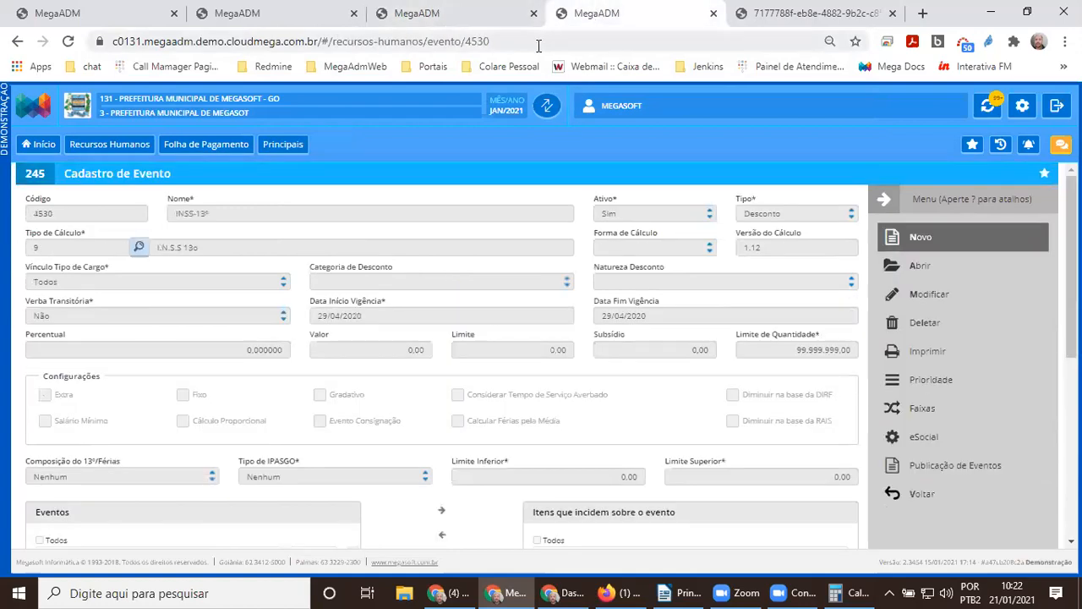
pyautogui.doubleClick(479, 42)
pyautogui.write('4734')
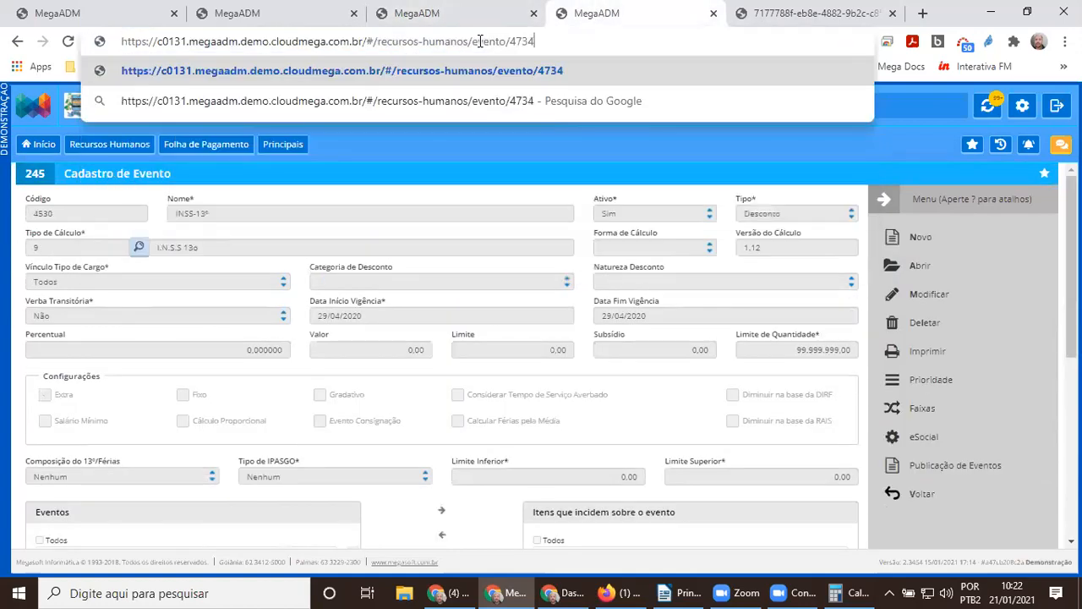
pyautogui.press('Return')
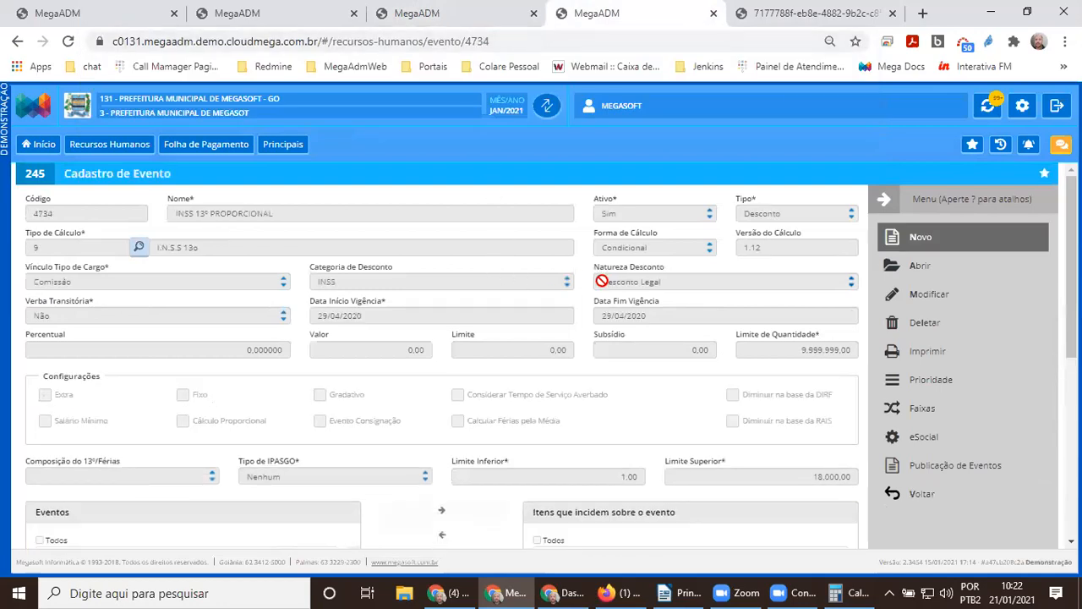
# - Change the Tipo de Cálculo of event 4734 to 21 and save the record
pyautogui.click(897, 297)
pyautogui.click(91, 250)
pyautogui.press('BackSpace')
pyautogui.write('21')
pyautogui.press('Tab')
pyautogui.press('Tab')
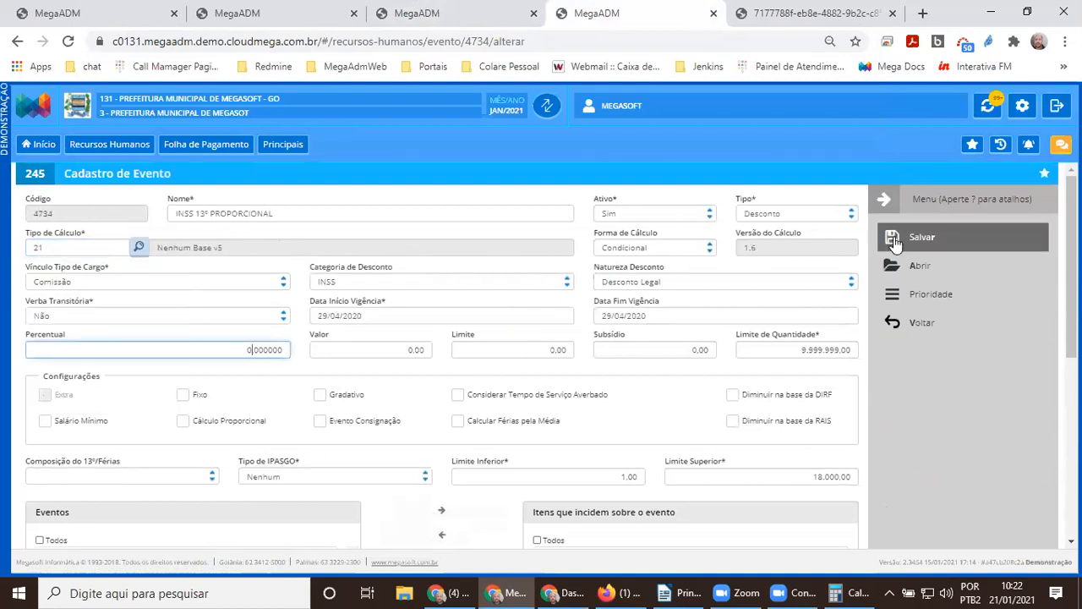
pyautogui.click(895, 242)
# - Check the last code in the repeated-event list and open the record of event 4626
pyautogui.click(486, 15)
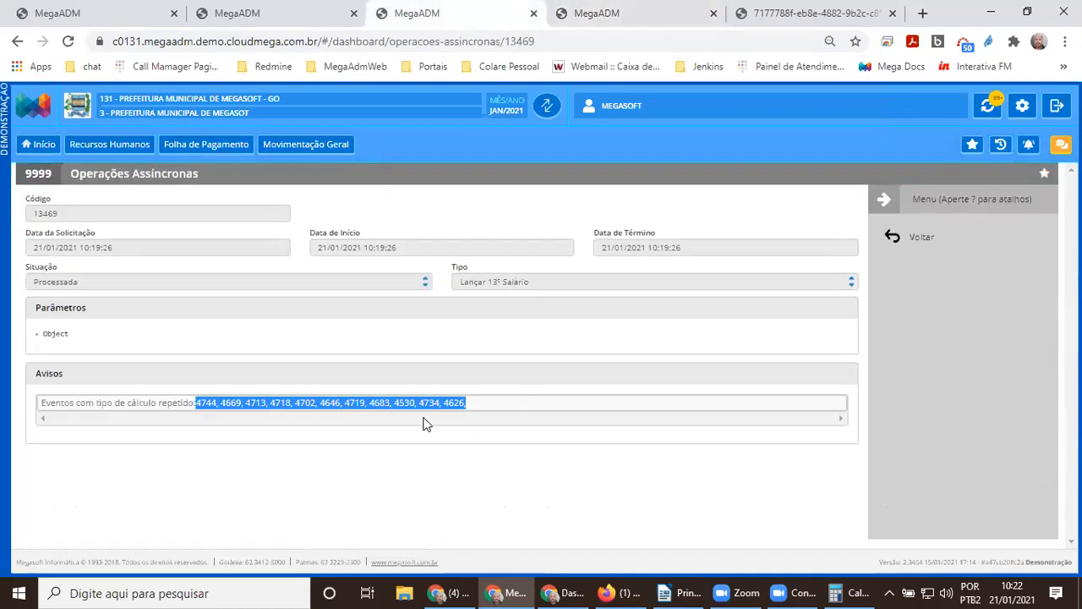
pyautogui.click(604, 19)
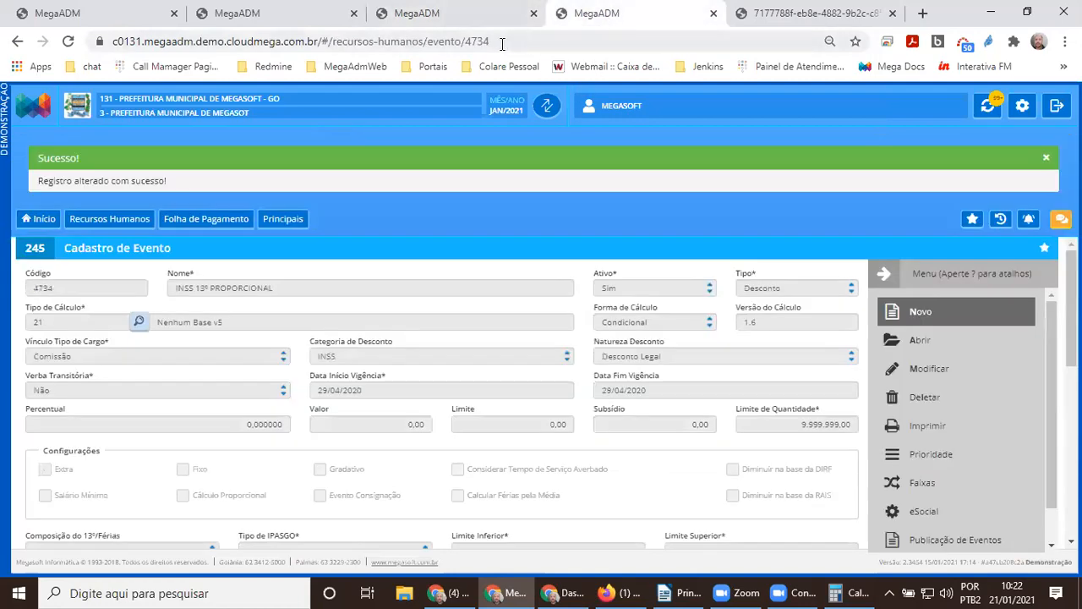
pyautogui.doubleClick(477, 41)
pyautogui.write('4626')
pyautogui.press('Return')
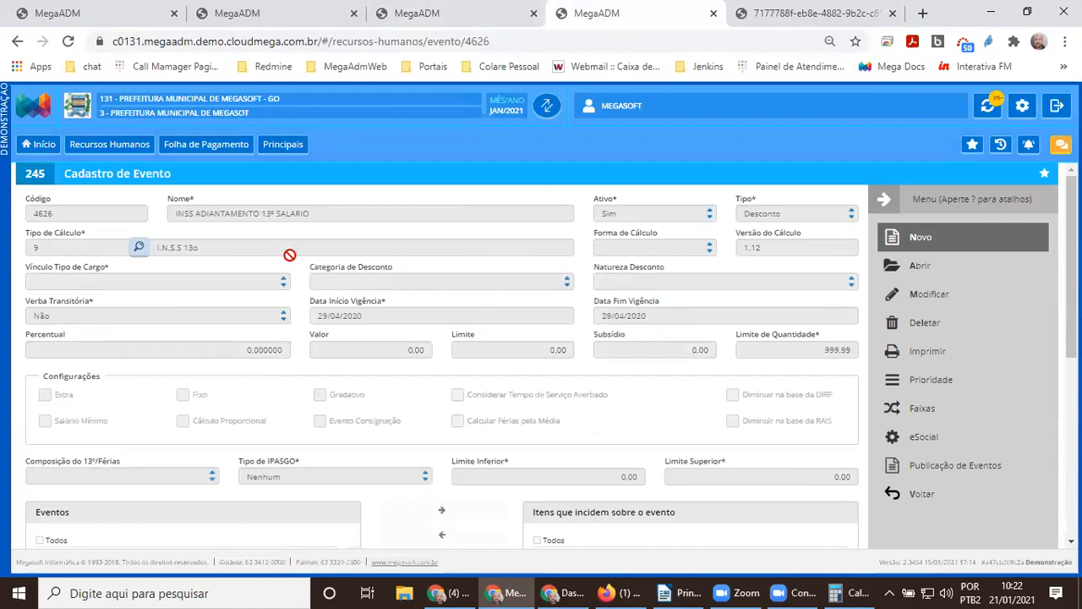
# - Set event 4626's Tipo de Cálculo to 21 and its Vínculo Tipo de Cargo to Todos, and save the record
pyautogui.click(930, 293)
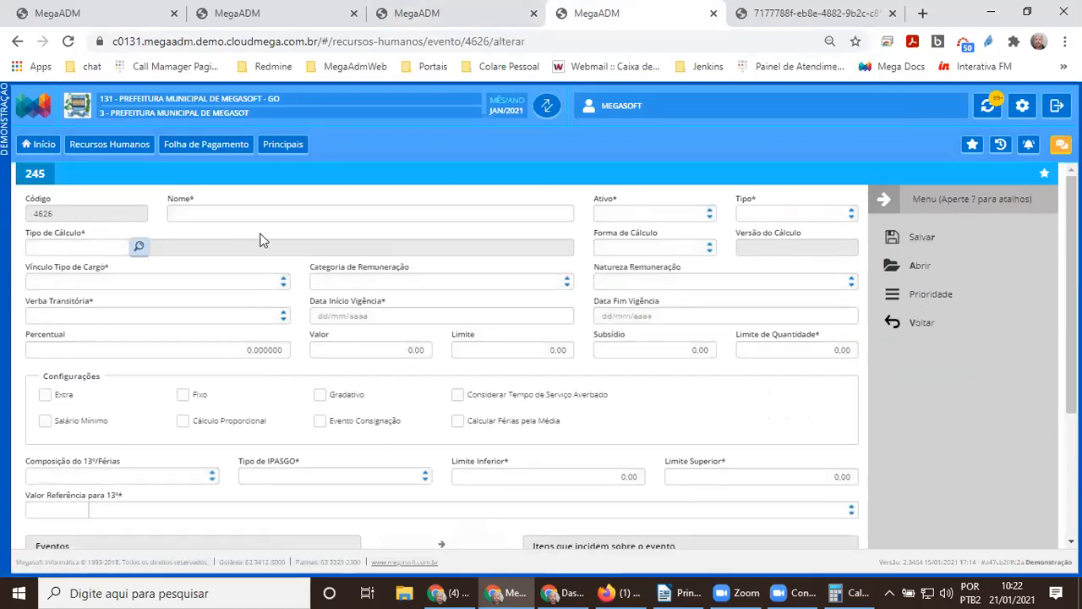
pyautogui.doubleClick(48, 246)
pyautogui.write('21')
pyautogui.press('Tab')
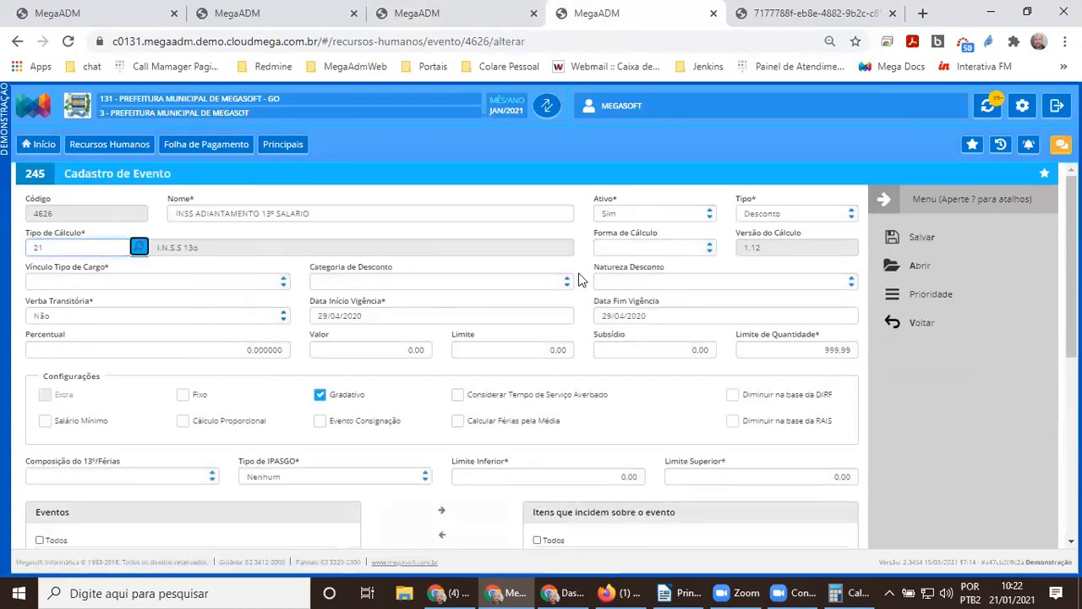
pyautogui.click(940, 242)
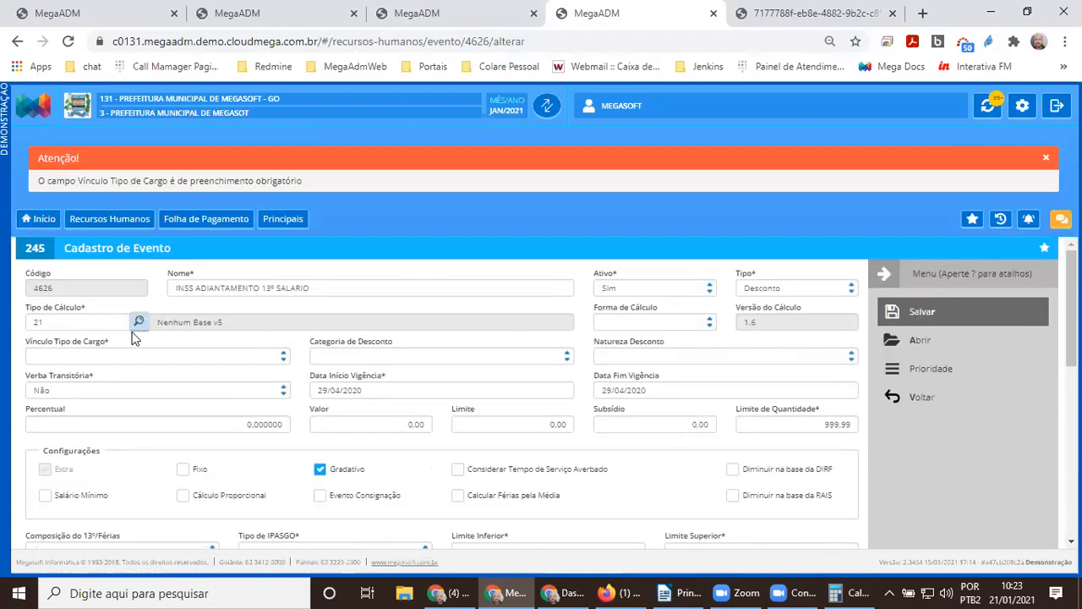
pyautogui.click(113, 359)
pyautogui.click(68, 465)
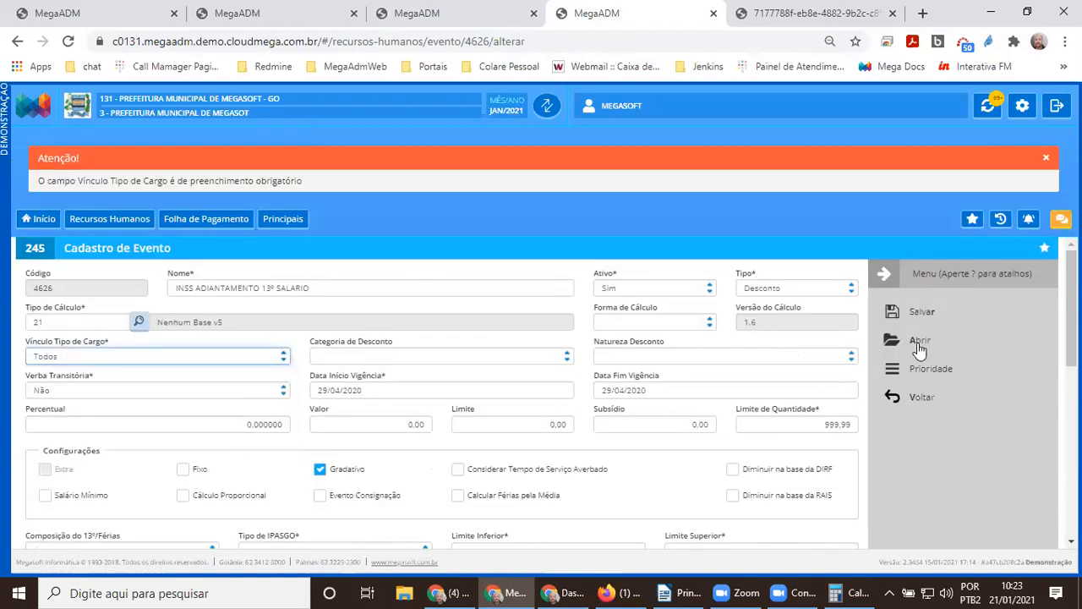
pyautogui.click(926, 312)
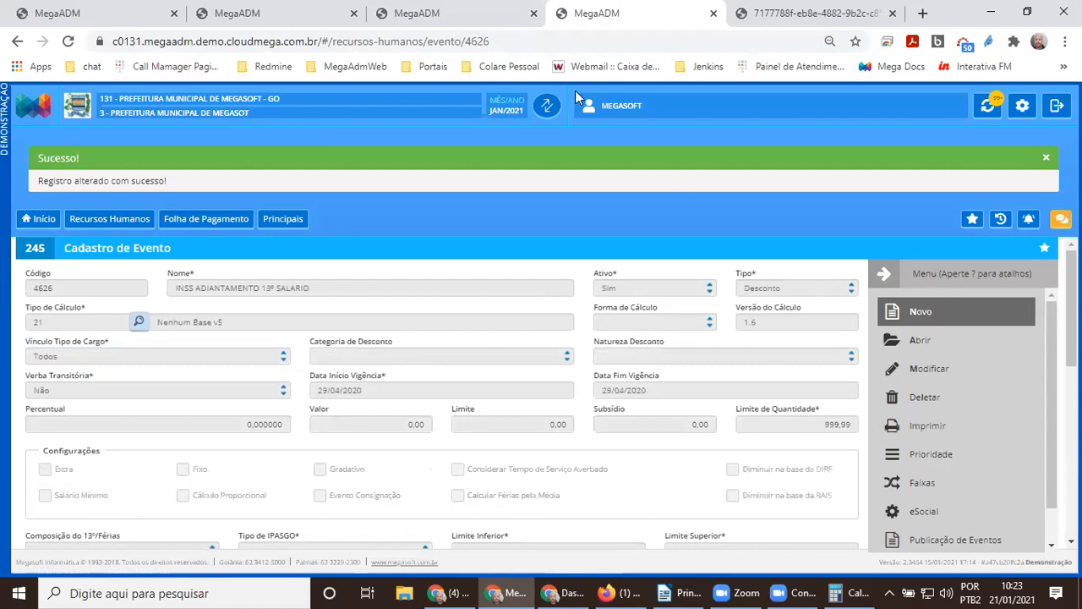
# - Relaunch the 13th salary with Lançar evento de 13o enabled for the Vencimento movement, and open the submitted request's details
pyautogui.click(481, 19)
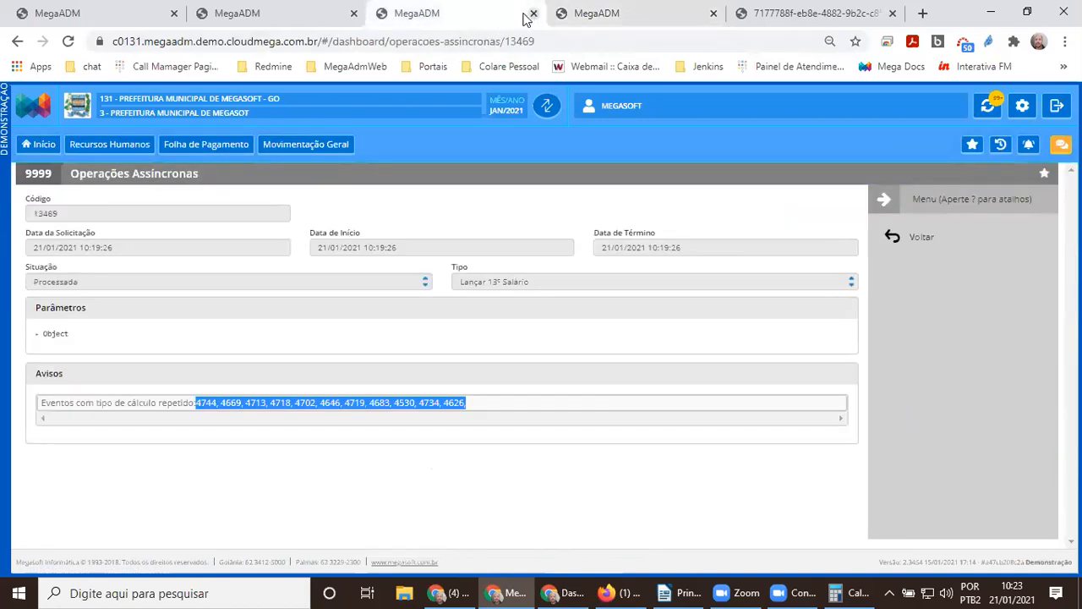
pyautogui.click(917, 238)
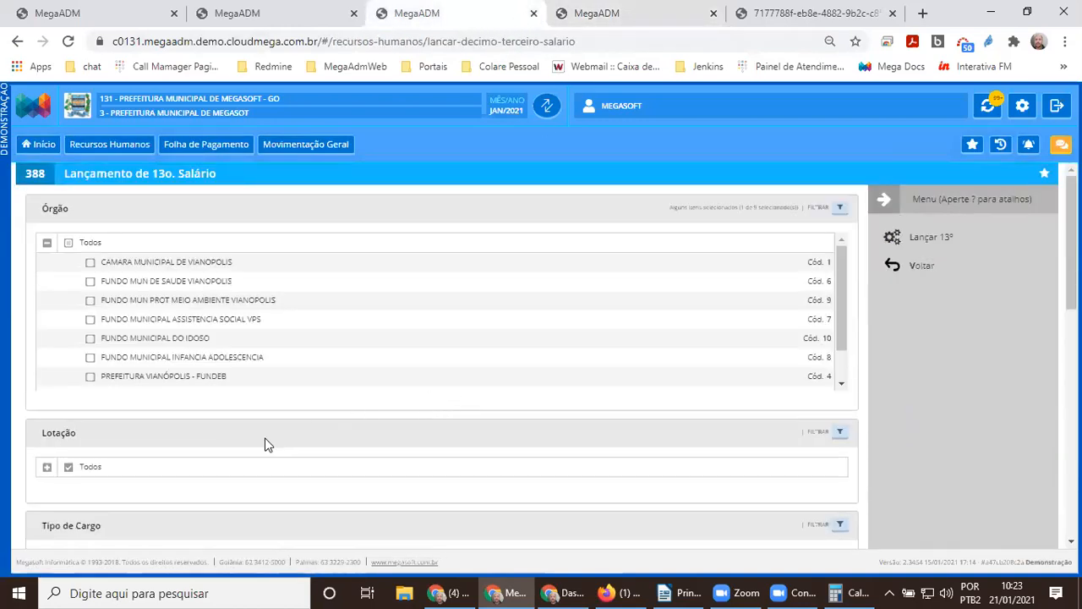
pyautogui.scroll(-5, 253, 440)
pyautogui.scroll(-1, 194, 456)
pyautogui.click(108, 496)
pyautogui.click(245, 495)
pyautogui.click(244, 510)
pyautogui.click(913, 241)
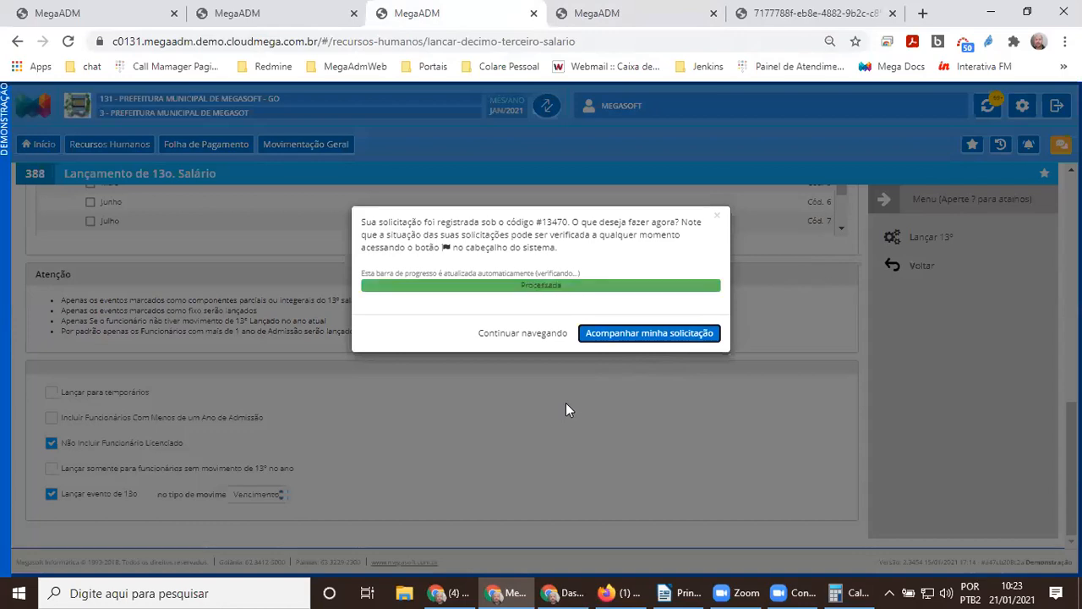
pyautogui.click(626, 335)
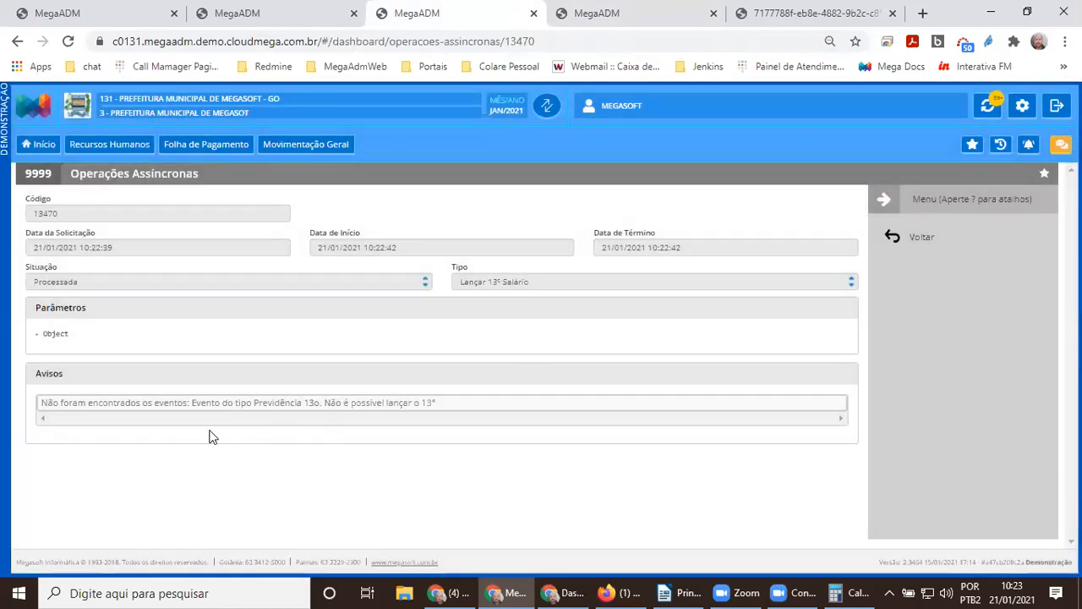
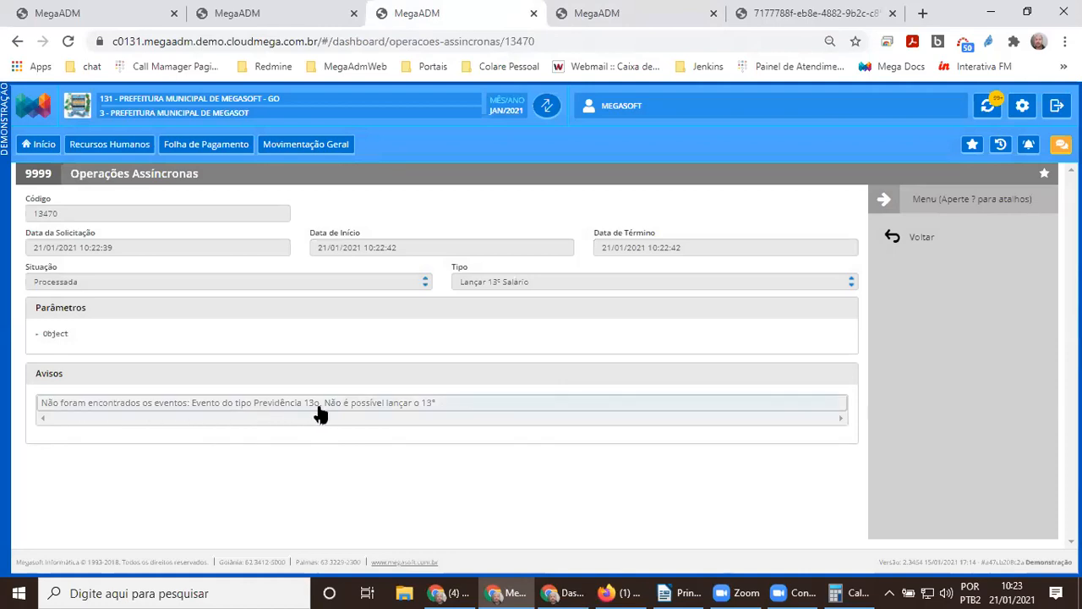
# - Search the event registry for active events with "prev" in the name and look through the list
pyautogui.click(606, 11)
pyautogui.click(915, 340)
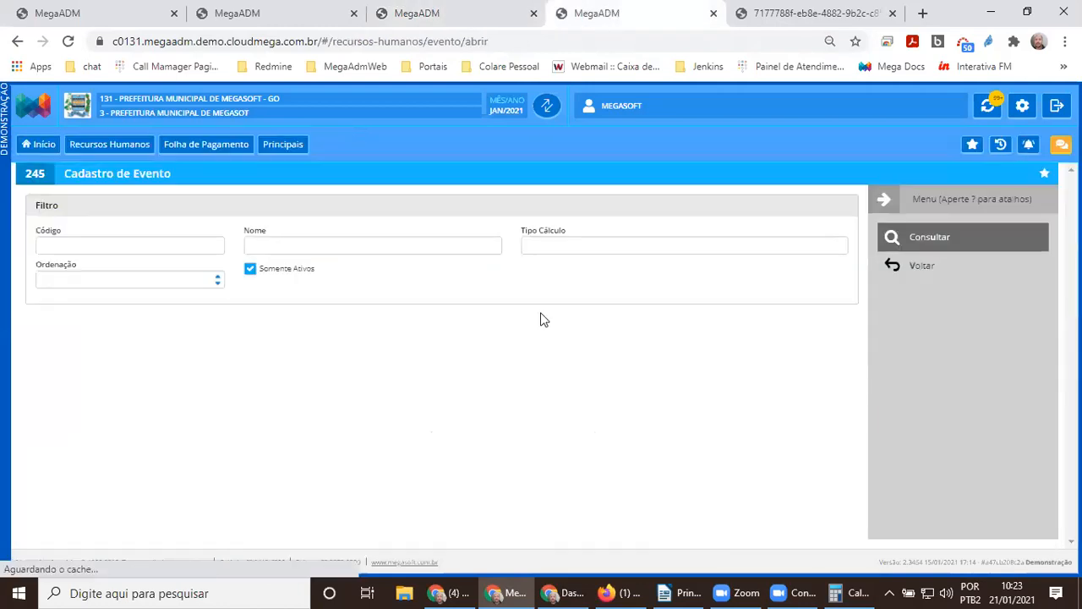
pyautogui.click(414, 240)
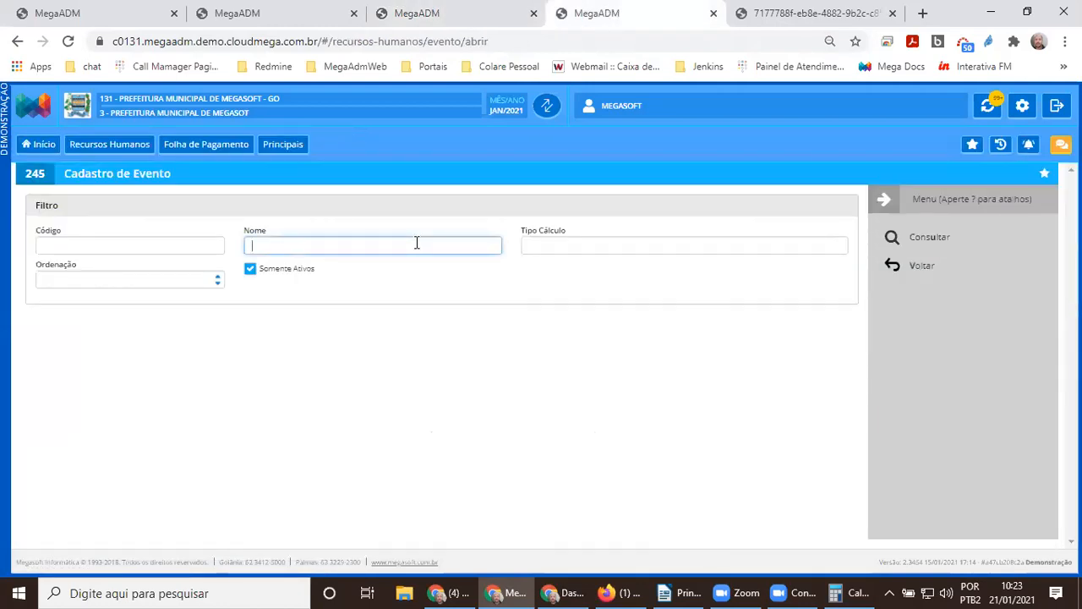
pyautogui.press('Return')
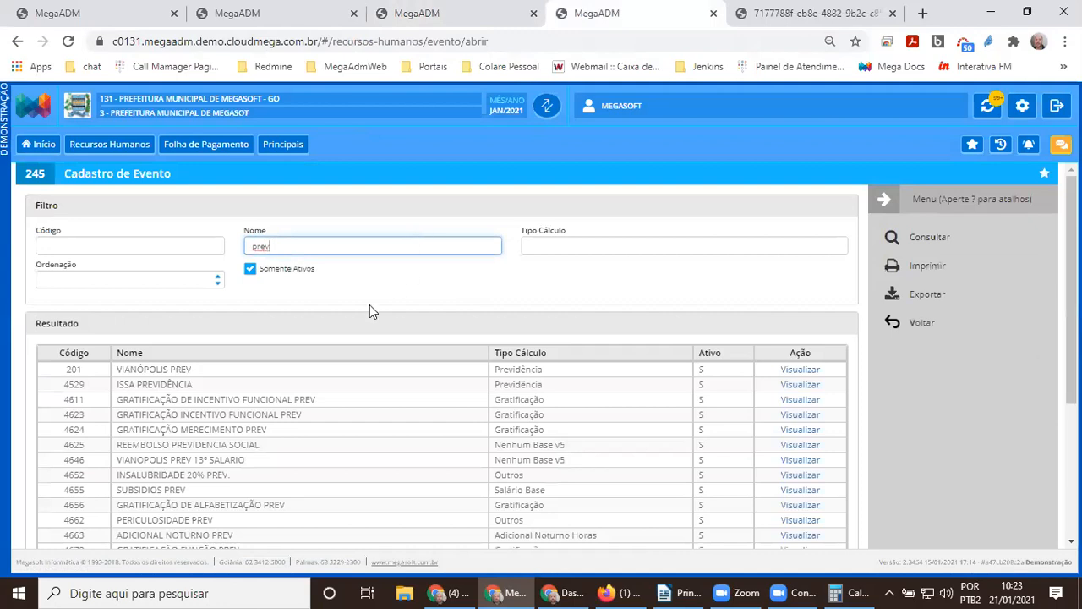
pyautogui.scroll(-2, 369, 311)
pyautogui.scroll(2, 302, 363)
# - Repeat the "prev" event search with inactive events included and look through both result pages for a 13th salary pension event
pyautogui.click(250, 268)
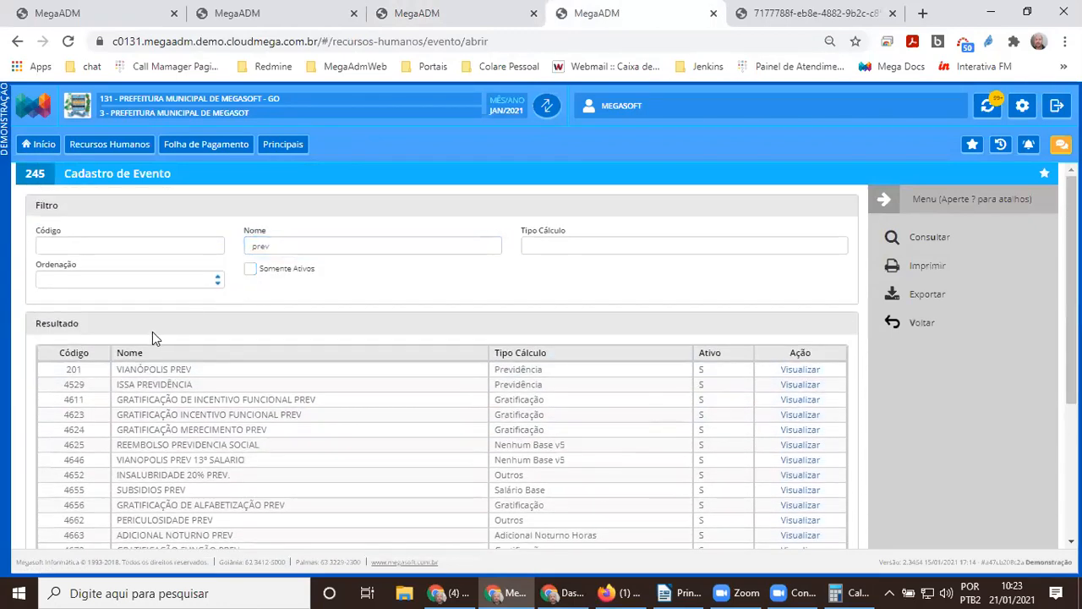
pyautogui.click(947, 240)
pyautogui.scroll(-1, 300, 406)
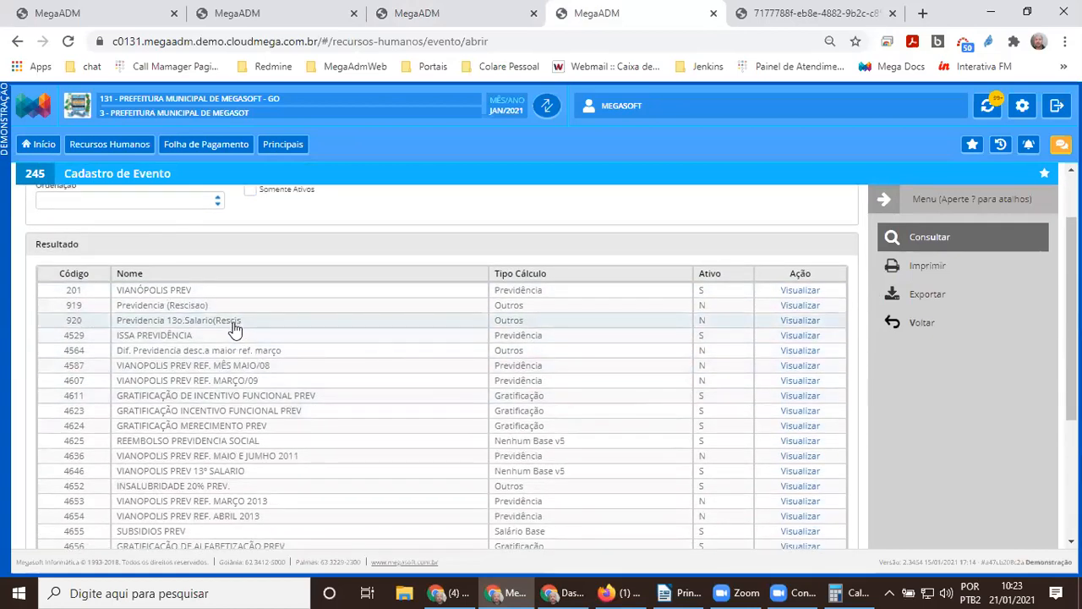
pyautogui.scroll(-3, 235, 328)
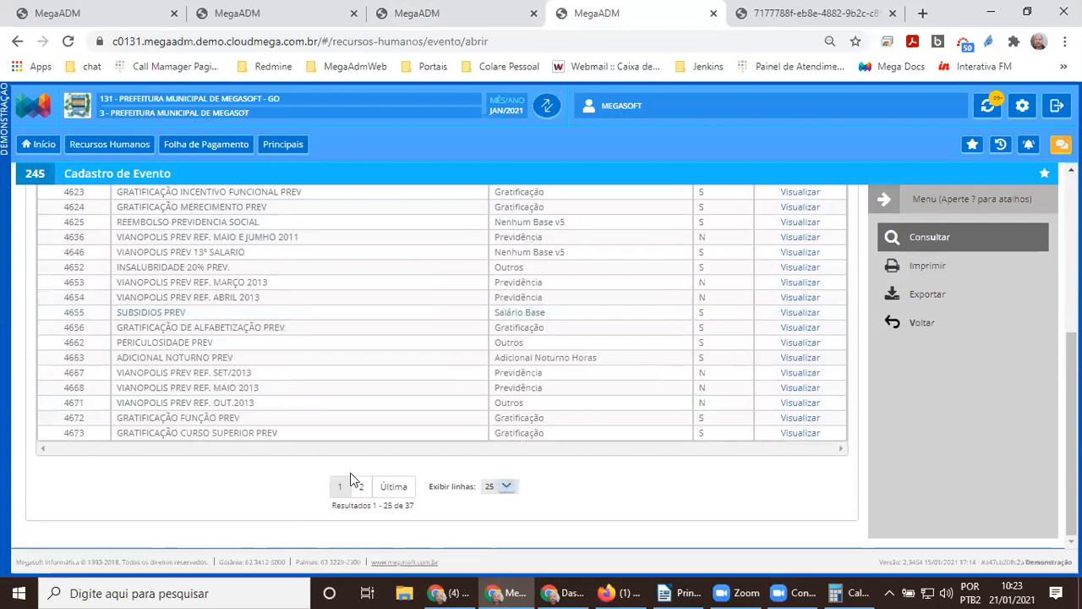
pyautogui.click(356, 483)
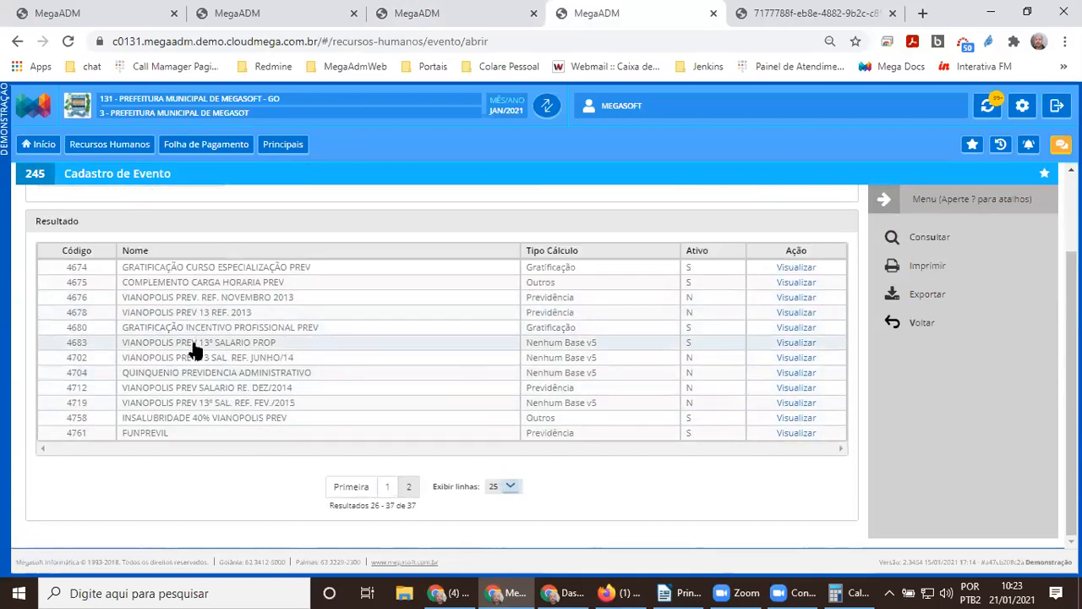
# - Open event 4683, VIANOPOLIS PREV 13º SALARIO PROP, set its Tipo de Cálculo to 68 (Previdência 13o), and save it
pyautogui.doubleClick(276, 344)
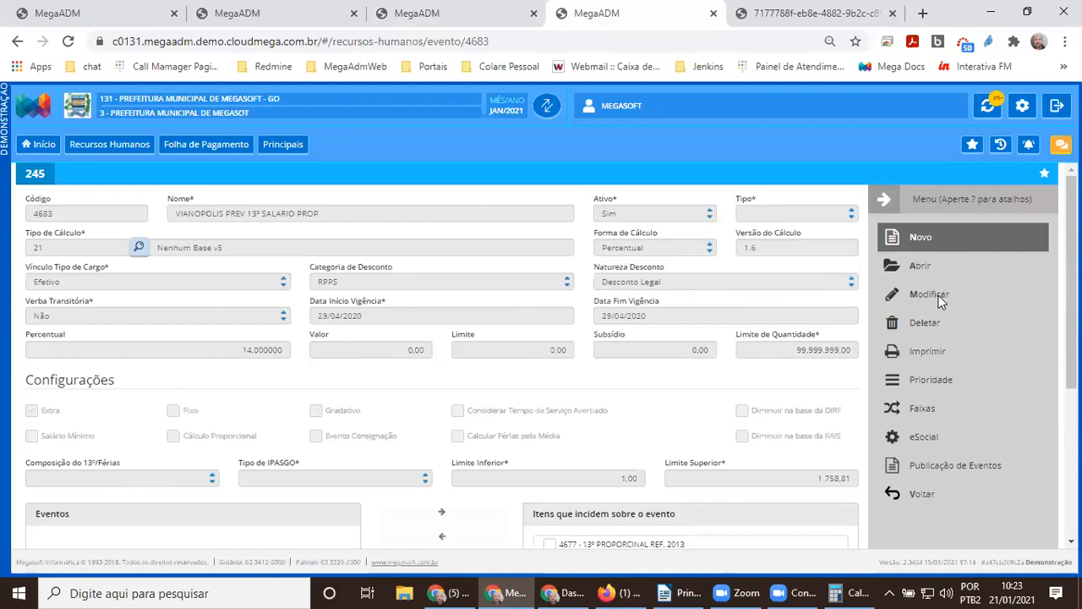
pyautogui.click(935, 293)
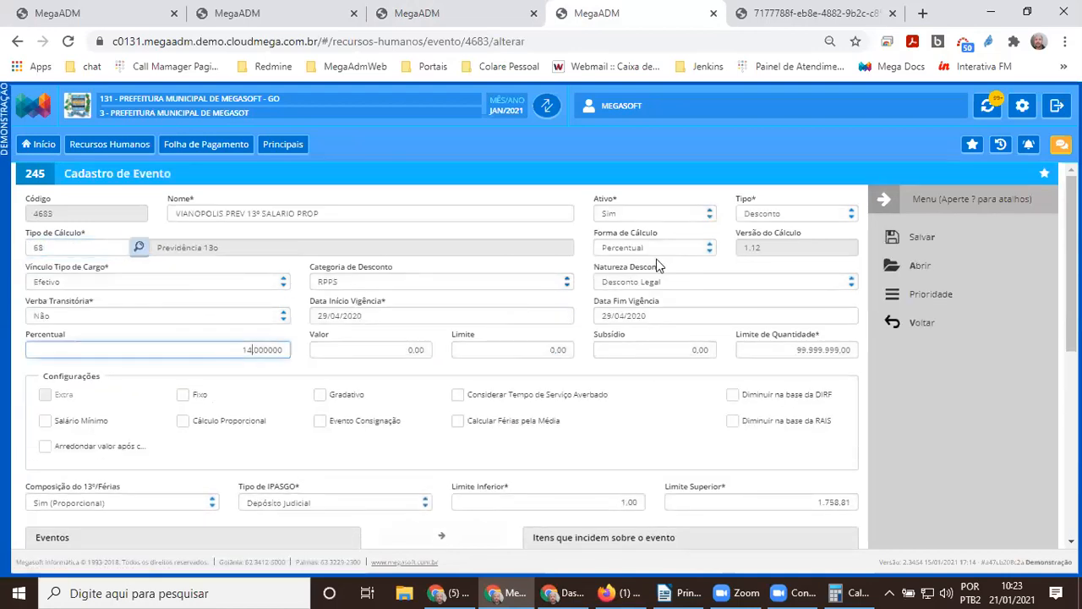
pyautogui.click(922, 236)
# - Return to the Lançamento de 13o. Salário form and launch again with the 13th salary event in the Vencimento movement
pyautogui.click(496, 13)
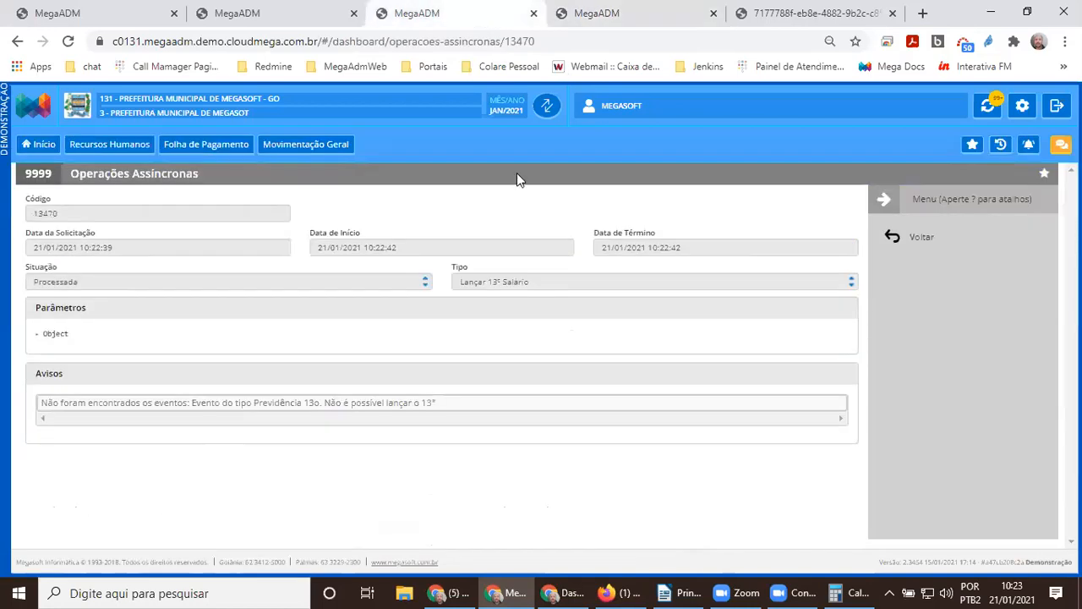
pyautogui.click(903, 245)
pyautogui.scroll(-10, 575, 411)
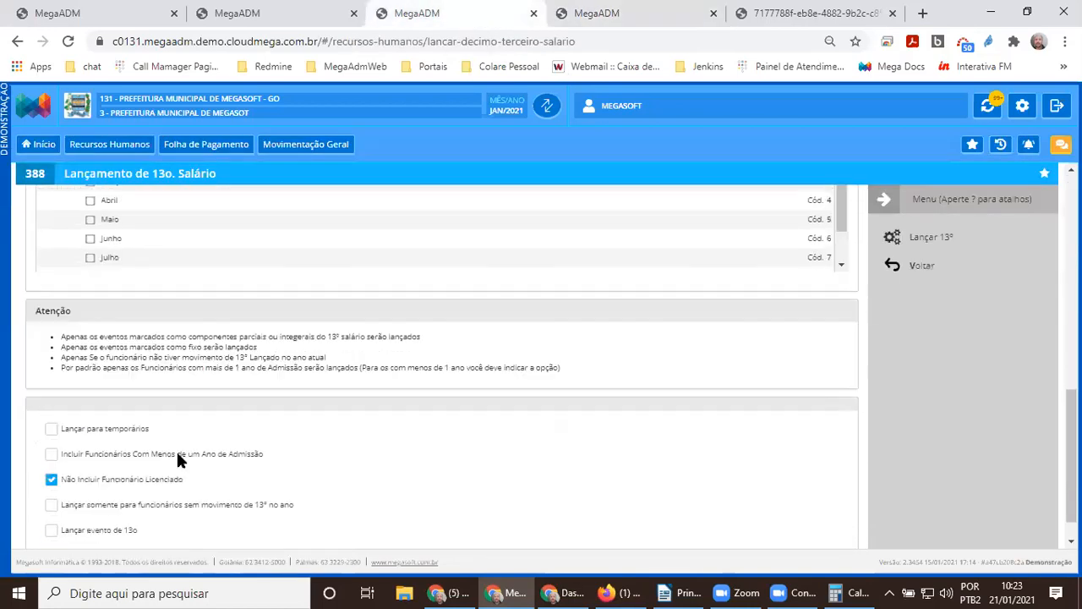
pyautogui.click(110, 494)
pyautogui.click(241, 497)
pyautogui.click(271, 512)
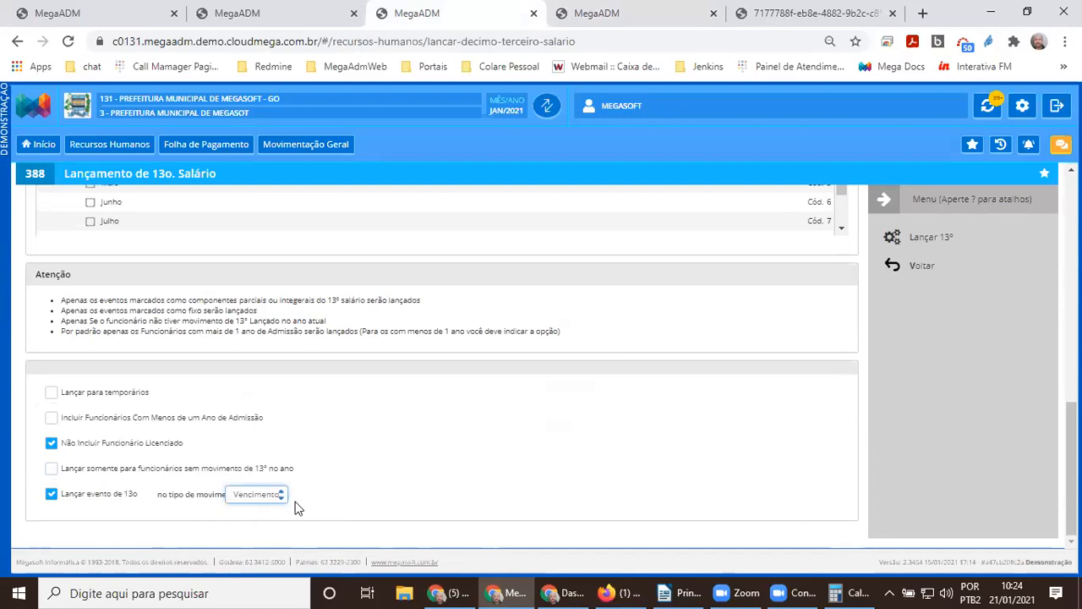
pyautogui.click(907, 236)
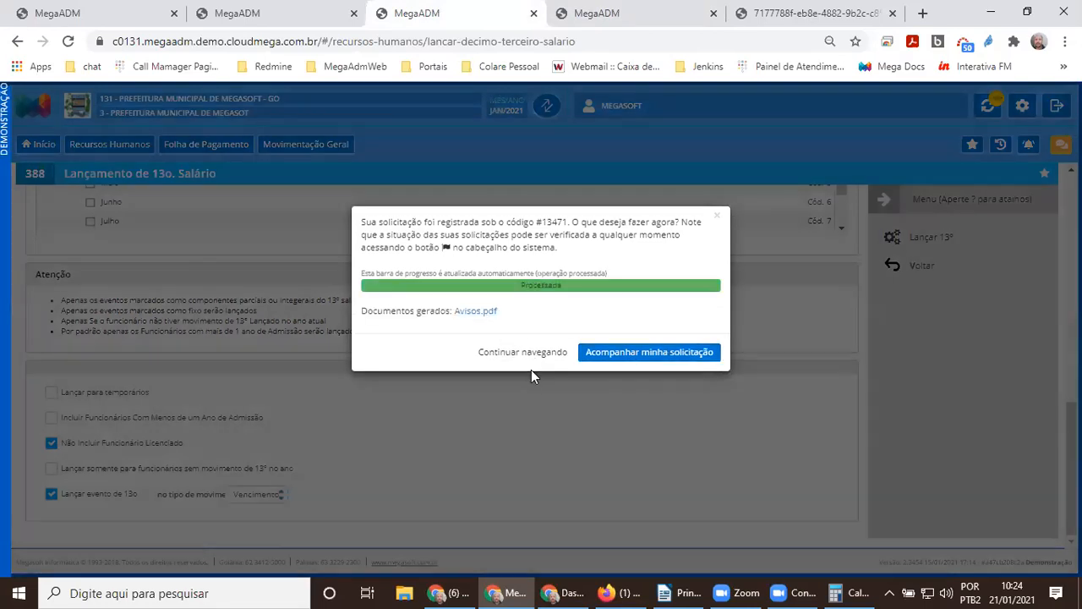
# - Open the generated Avisos.pdf in a new tab and read the notice and its employee list
pyautogui.click(475, 310)
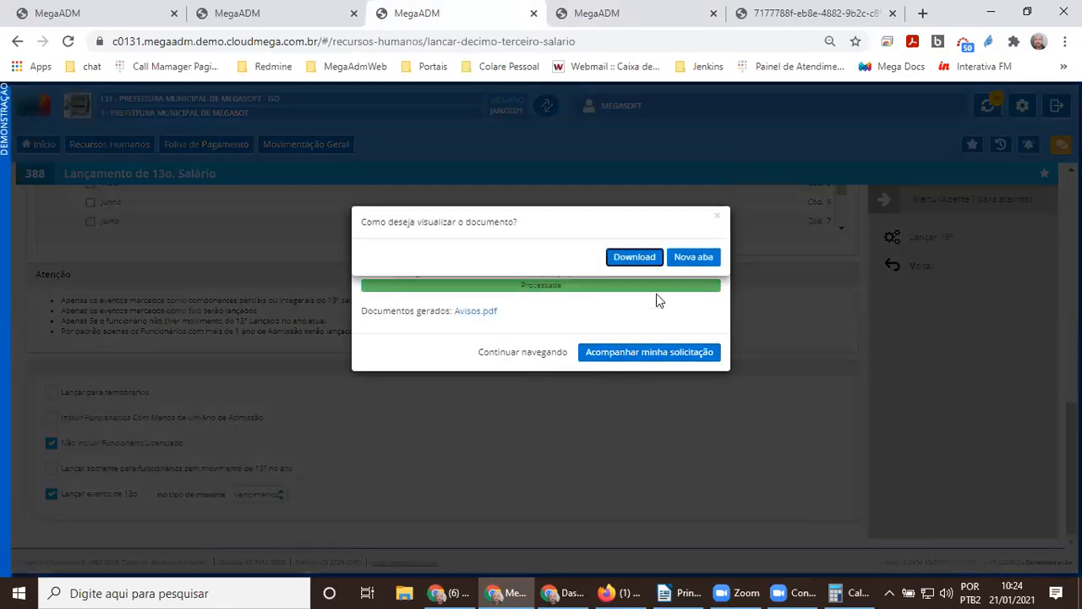
pyautogui.click(694, 256)
pyautogui.moveTo(342, 271); pyautogui.dragTo(719, 267)
pyautogui.scroll(-2, 676, 358)
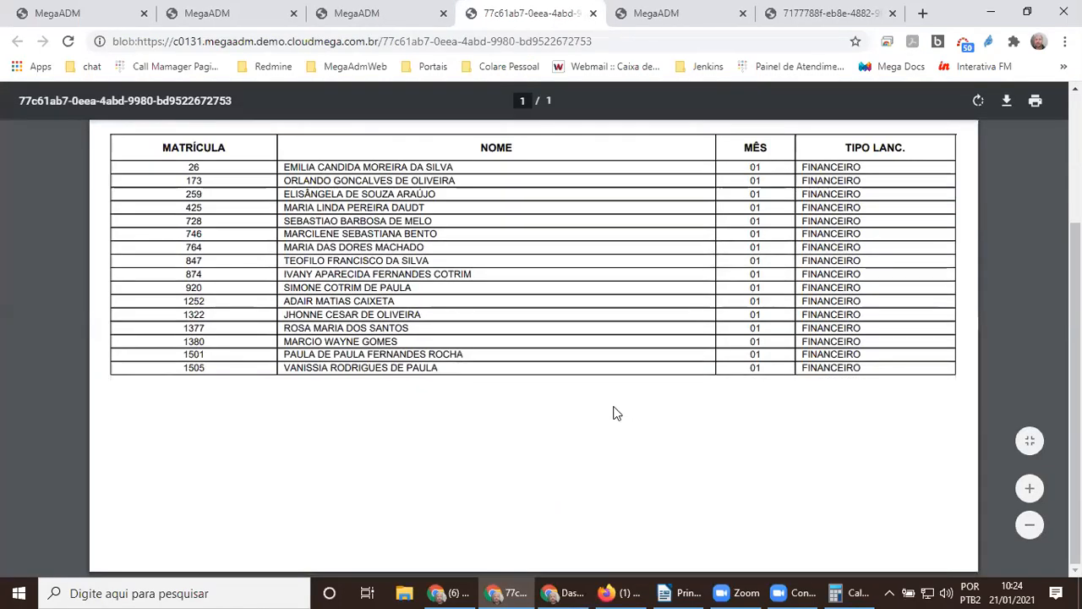
pyautogui.scroll(2, 604, 418)
pyautogui.scroll(-2, 603, 418)
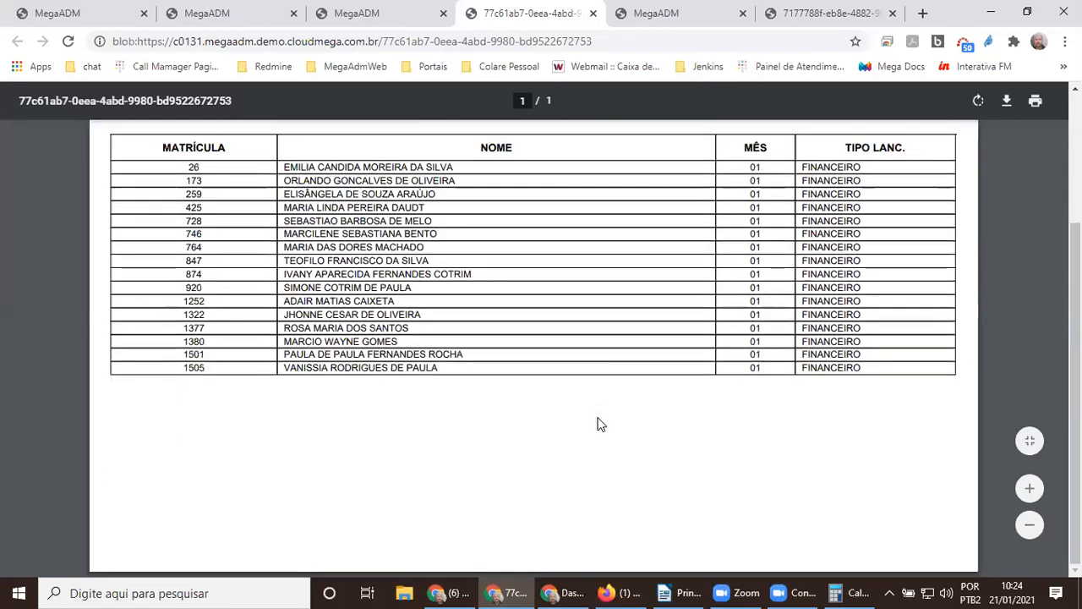
pyautogui.scroll(2, 597, 424)
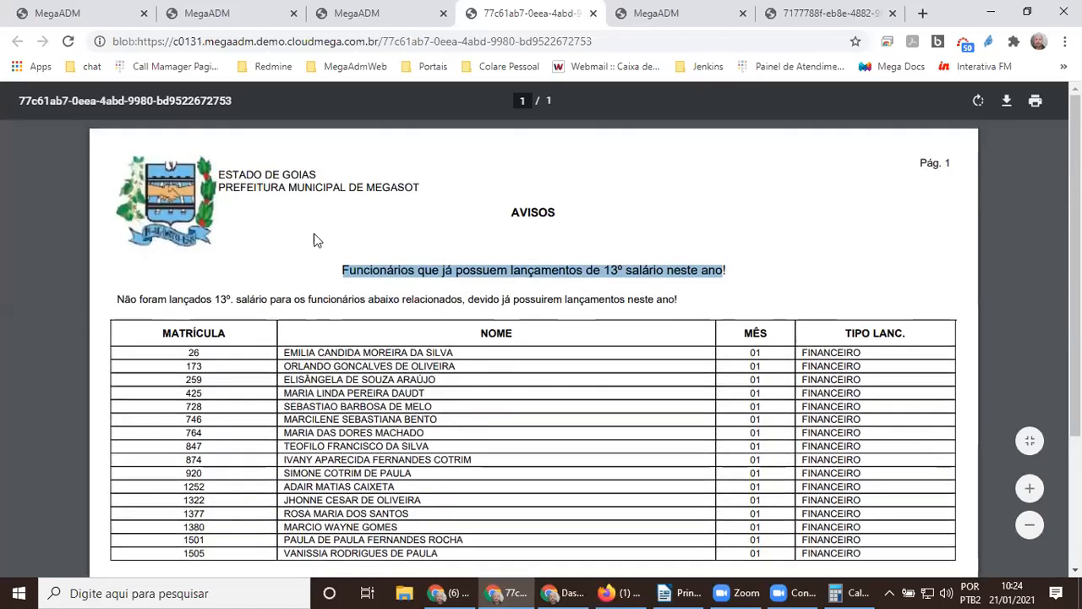
# - Return from the event search to the employee's financial movement record to check its items
pyautogui.click(227, 14)
pyautogui.click(74, 13)
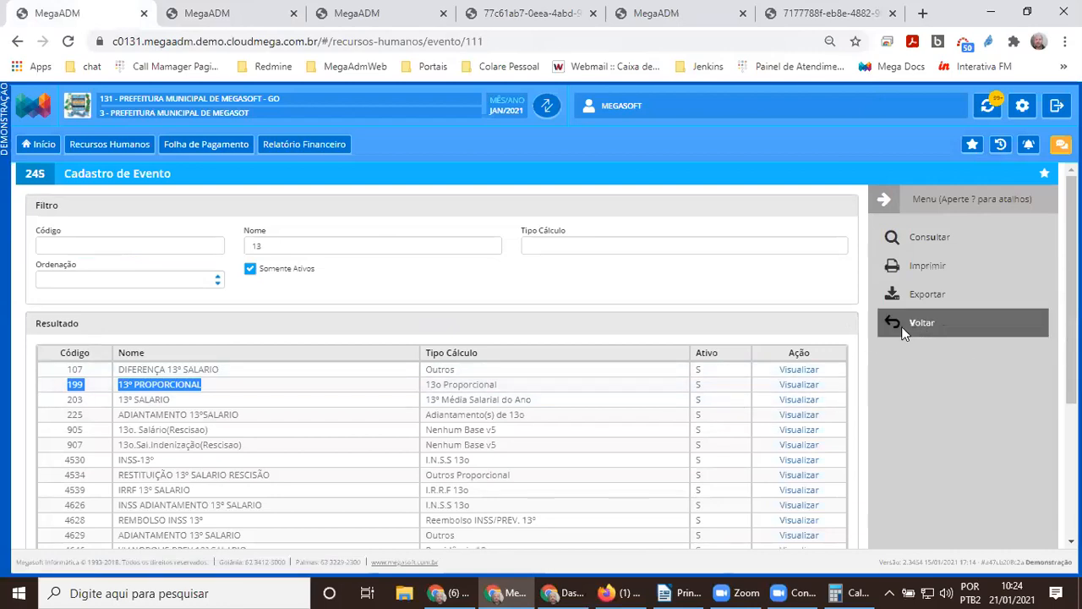
pyautogui.click(901, 327)
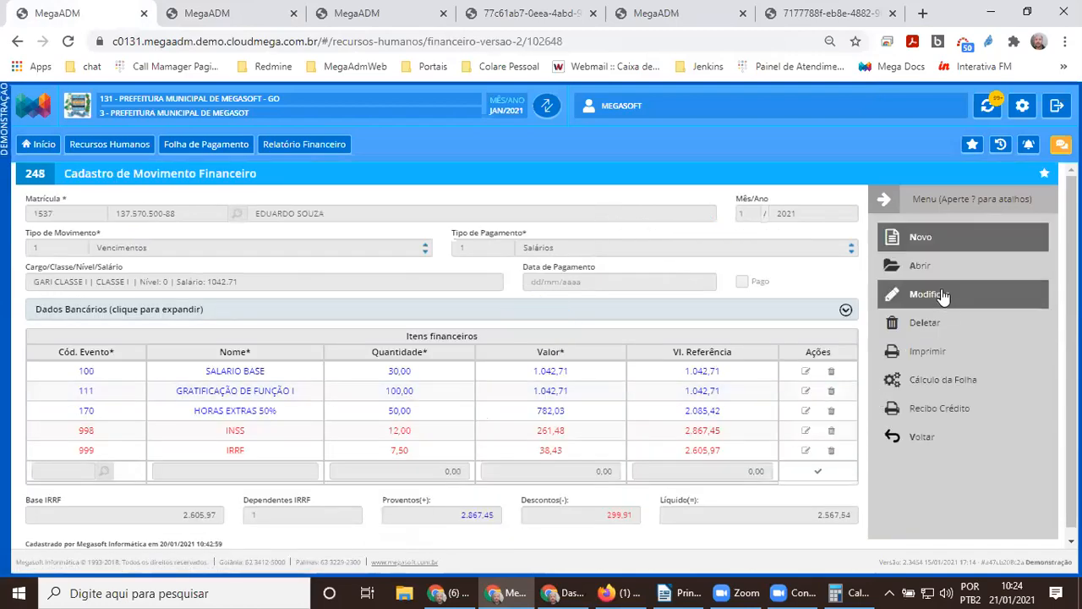
pyautogui.click(928, 266)
pyautogui.click(907, 241)
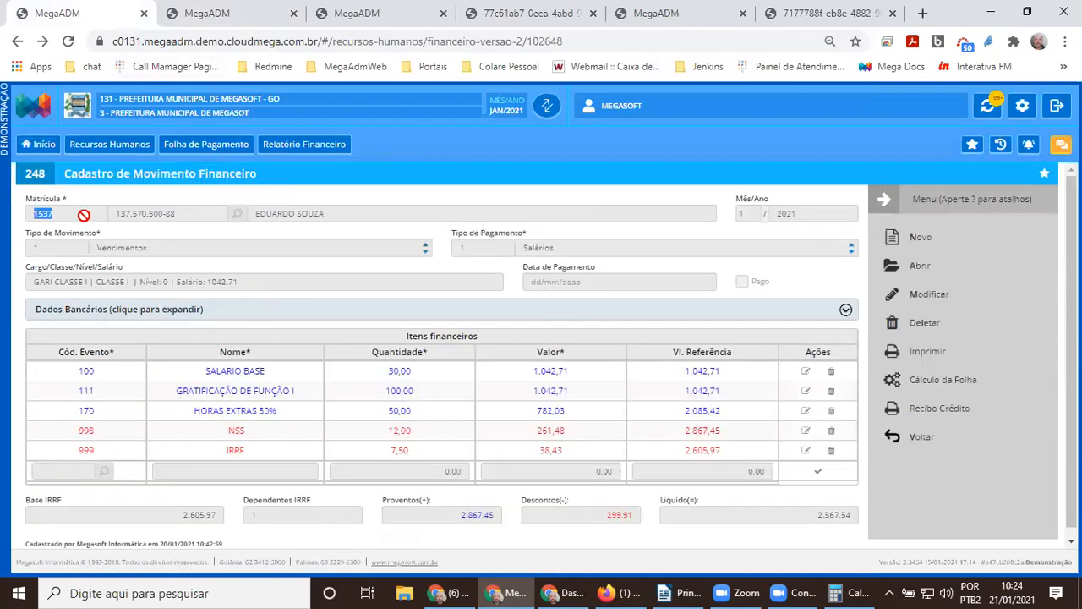
# - Reopen Cadastro de Movimento Financeiro, search by the employee's registration number, and view the January 2021 Vencimentos record
pyautogui.click(39, 145)
pyautogui.click(330, 279)
pyautogui.click(346, 189)
pyautogui.click(176, 217)
pyautogui.click(345, 243)
pyautogui.write('1537')
pyautogui.click(888, 239)
pyautogui.doubleClick(648, 404)
pyautogui.click(921, 385)
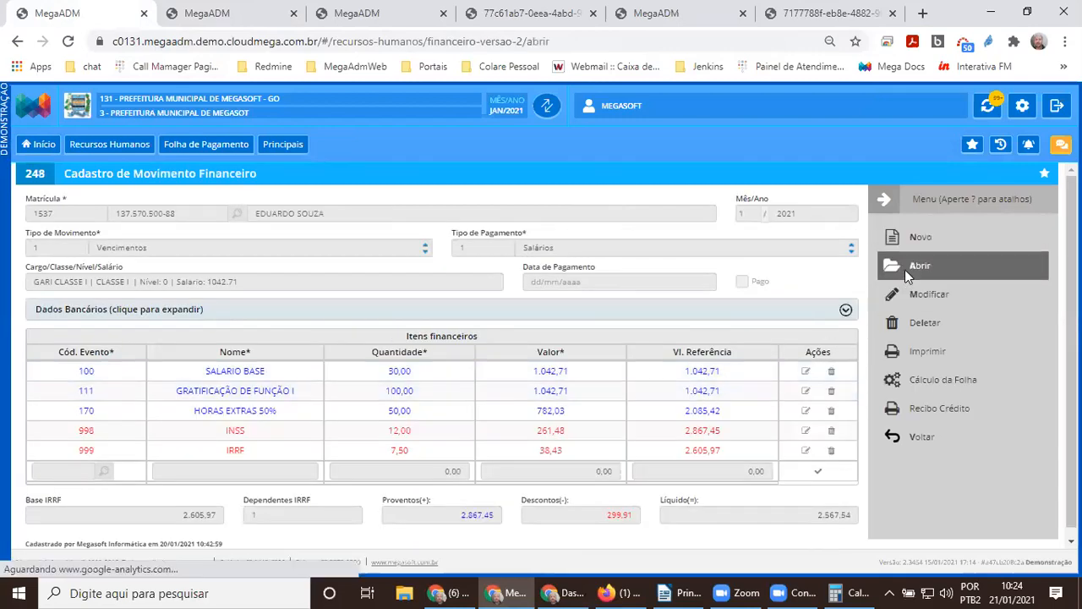
pyautogui.click(905, 268)
pyautogui.click(760, 403)
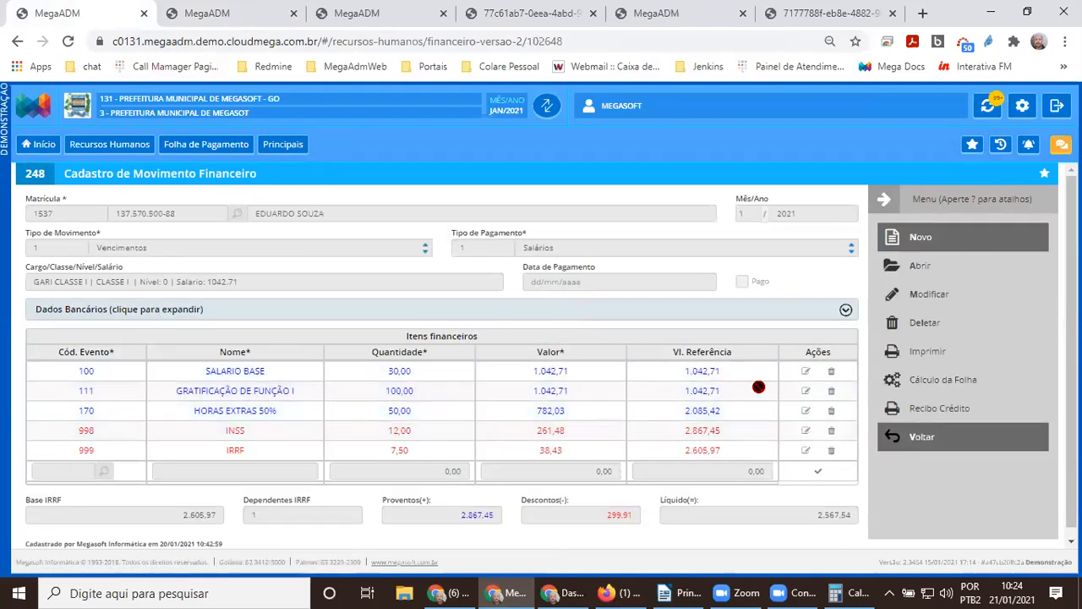
# - Include employees with less than one year since admission, at 01 month or more, and launch the 13th salary again
pyautogui.click(355, 13)
pyautogui.click(500, 351)
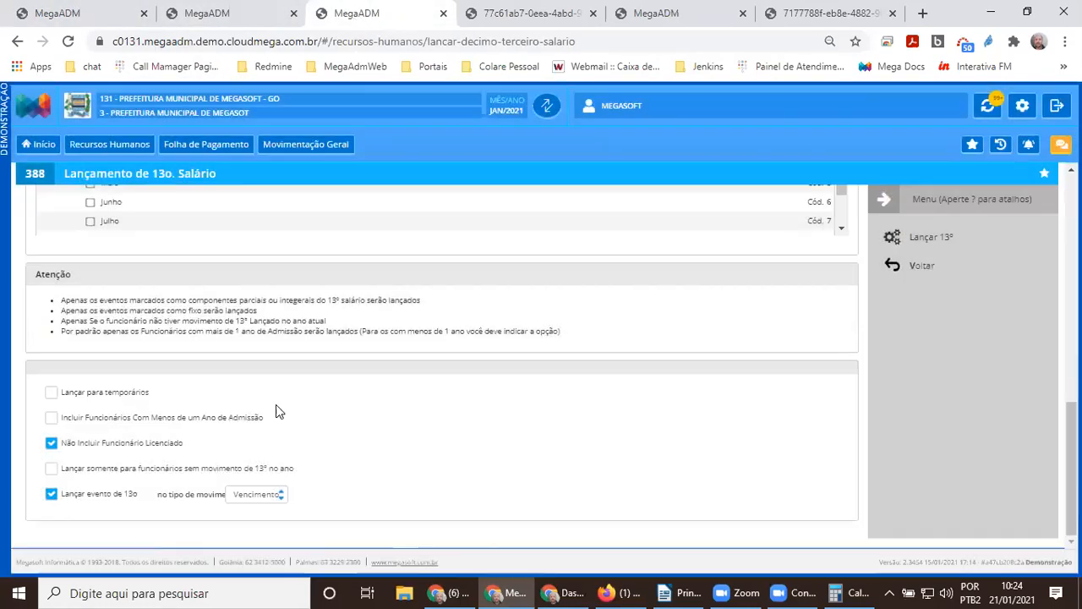
pyautogui.click(127, 420)
pyautogui.click(355, 433)
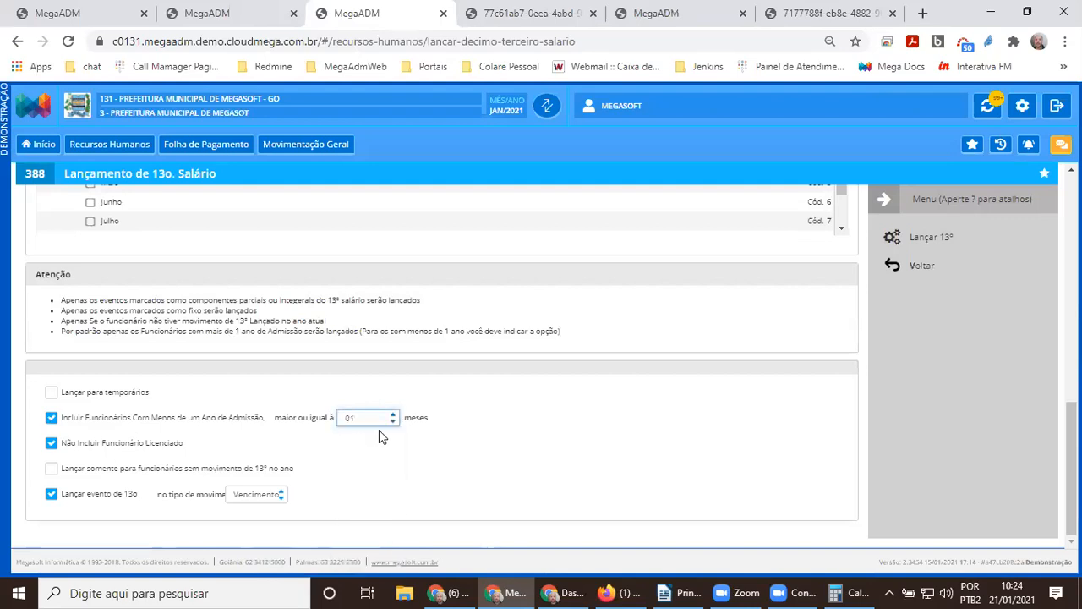
pyautogui.click(892, 238)
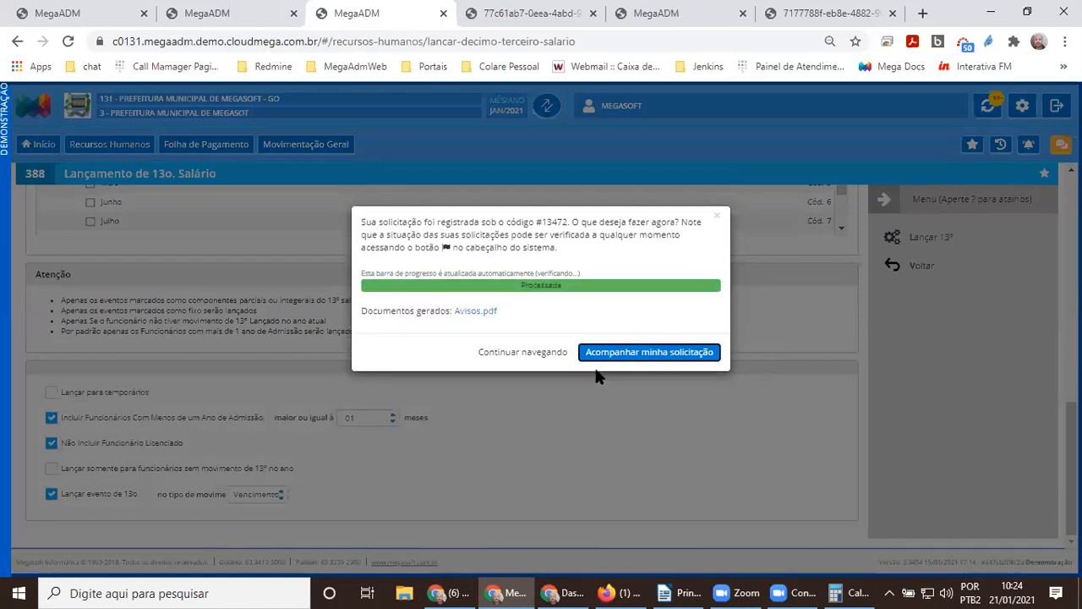
# - Open the Avisos.pdf generated by the new launch and read which employees had the 13th salary launched and their admission dates
pyautogui.click(484, 315)
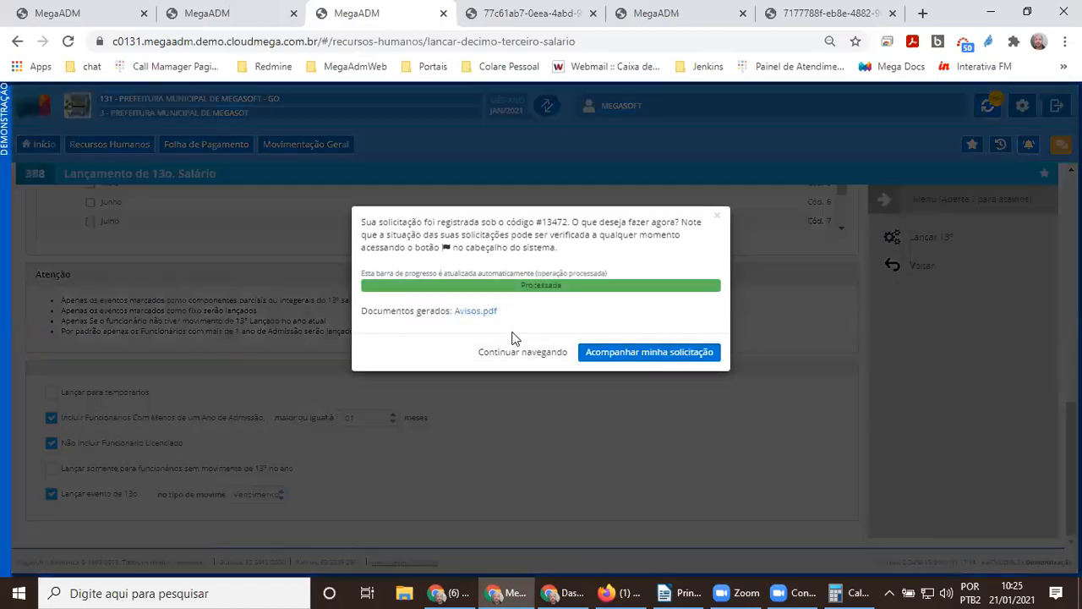
pyautogui.click(682, 259)
pyautogui.scroll(-15, 700, 312)
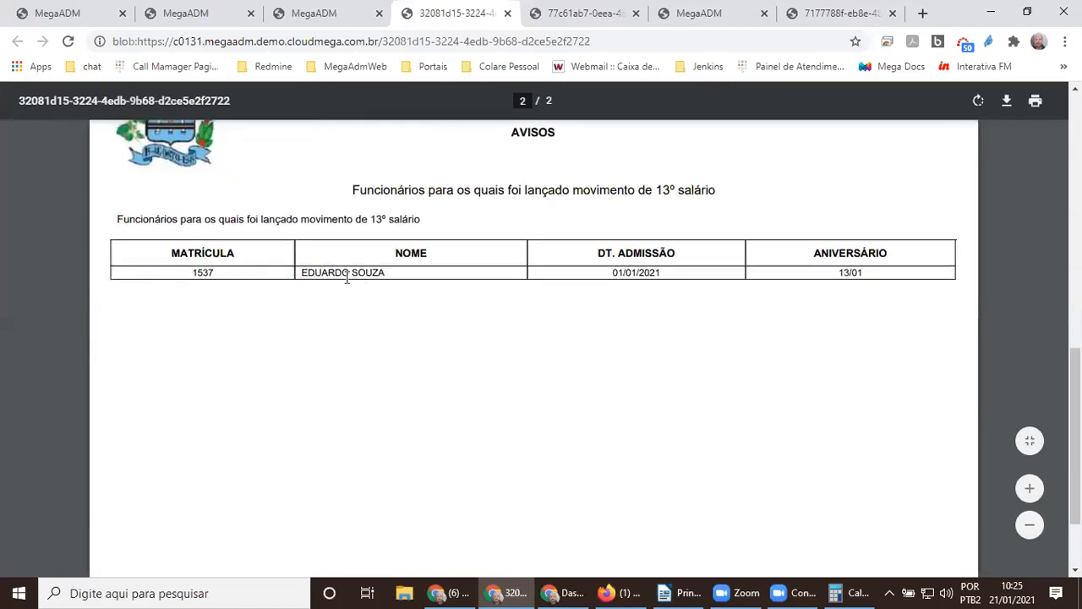
pyautogui.moveTo(301, 272); pyautogui.dragTo(394, 274)
pyautogui.moveTo(608, 275); pyautogui.dragTo(813, 275)
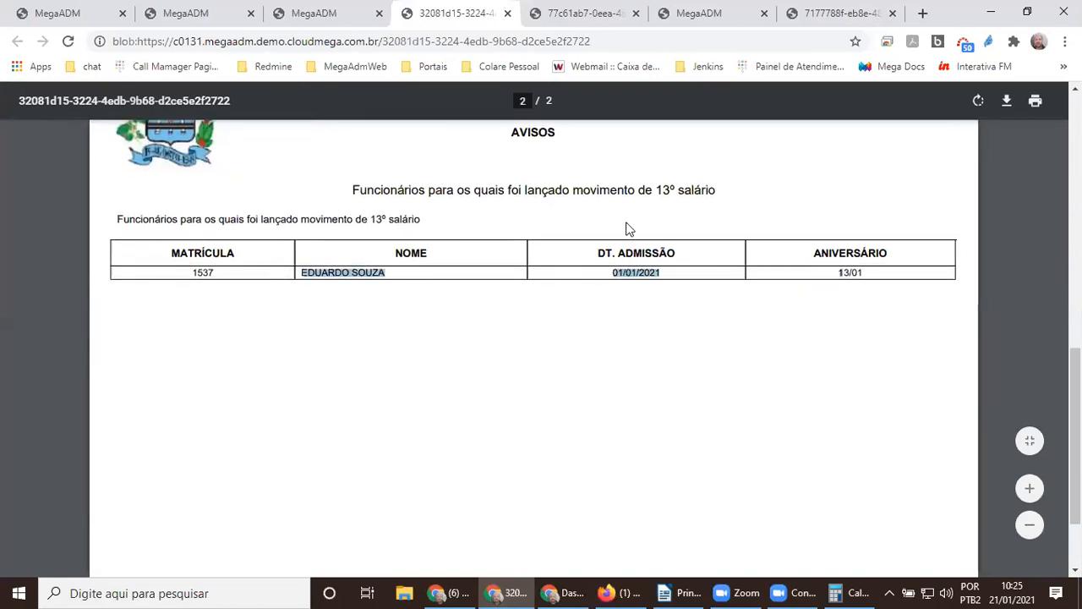
# - Return to Cadastro de Movimento Financeiro, reload the employee's Vencimentos record and review the movement type and the launched 13th salary items
pyautogui.click(101, 13)
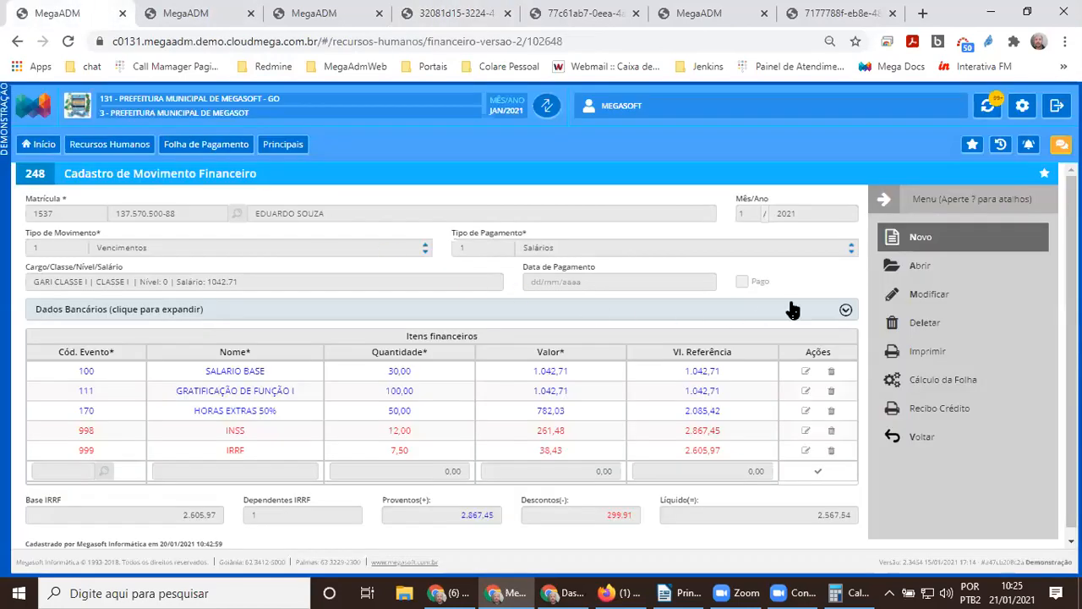
pyautogui.click(920, 264)
pyautogui.click(747, 406)
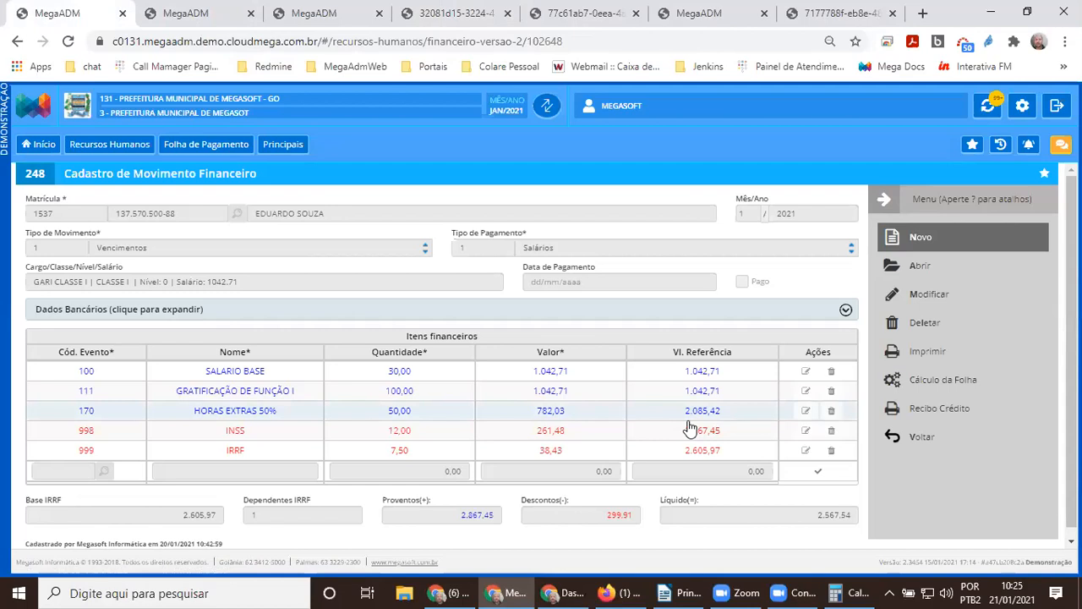
pyautogui.click(901, 438)
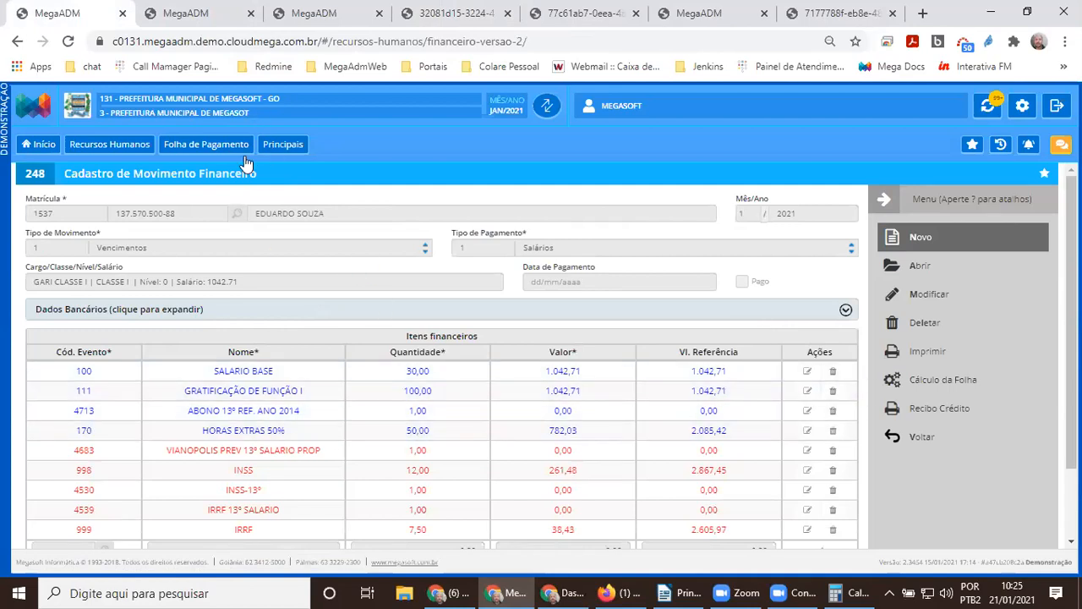
pyautogui.moveTo(102, 234); pyautogui.dragTo(30, 240)
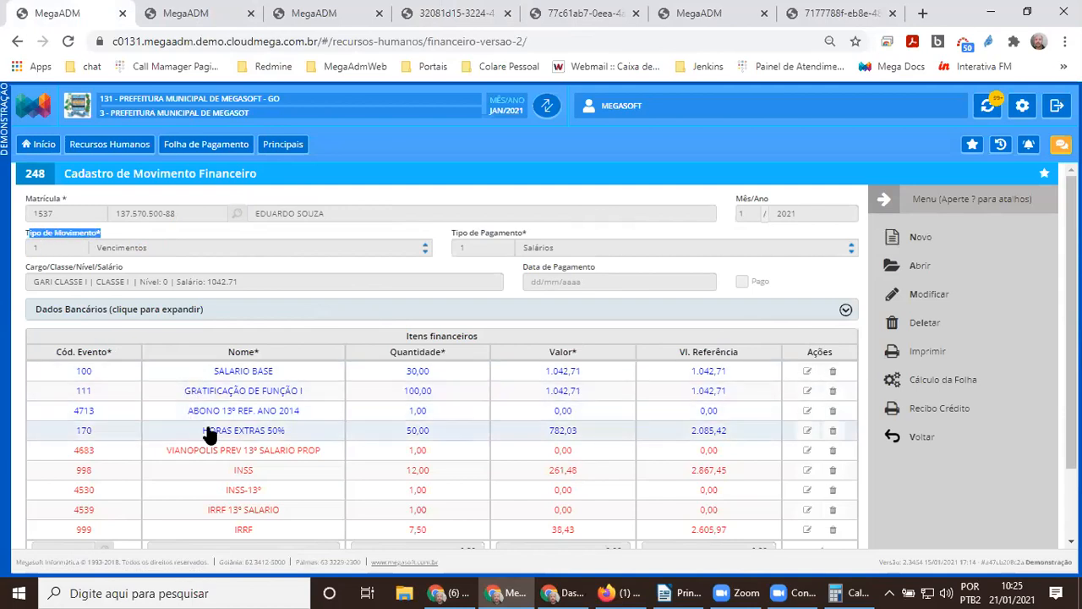
pyautogui.scroll(-2, 210, 435)
pyautogui.scroll(2, 210, 437)
pyautogui.click(160, 438)
pyautogui.moveTo(183, 411); pyautogui.dragTo(296, 417)
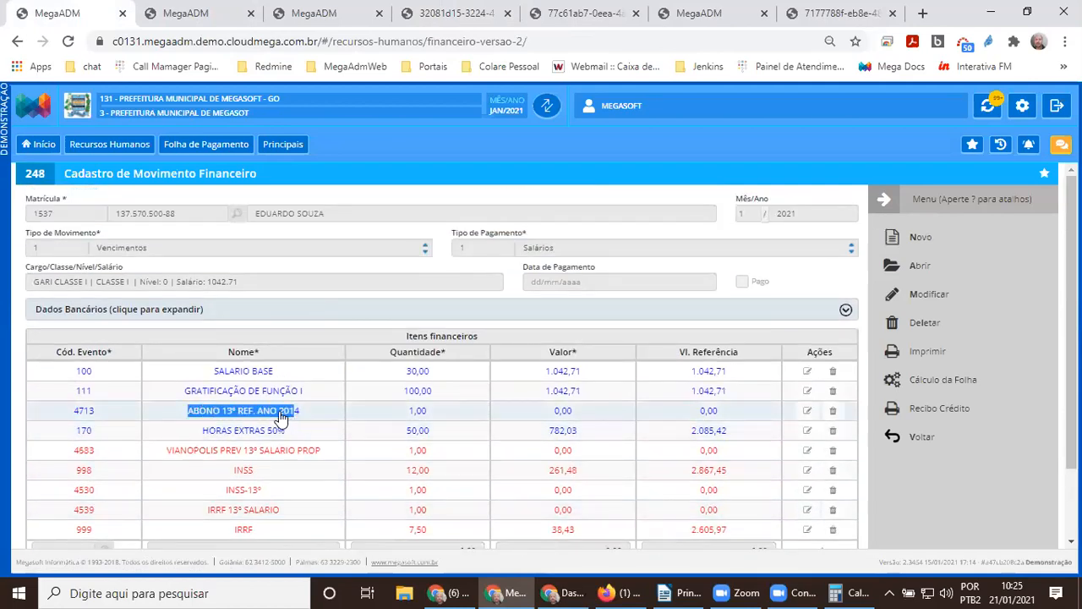
# - Rename event 4713 as 13º SALARIO, set its Vínculo Tipo de Cargo to Todos, save and return to the financial movement
pyautogui.click(278, 415)
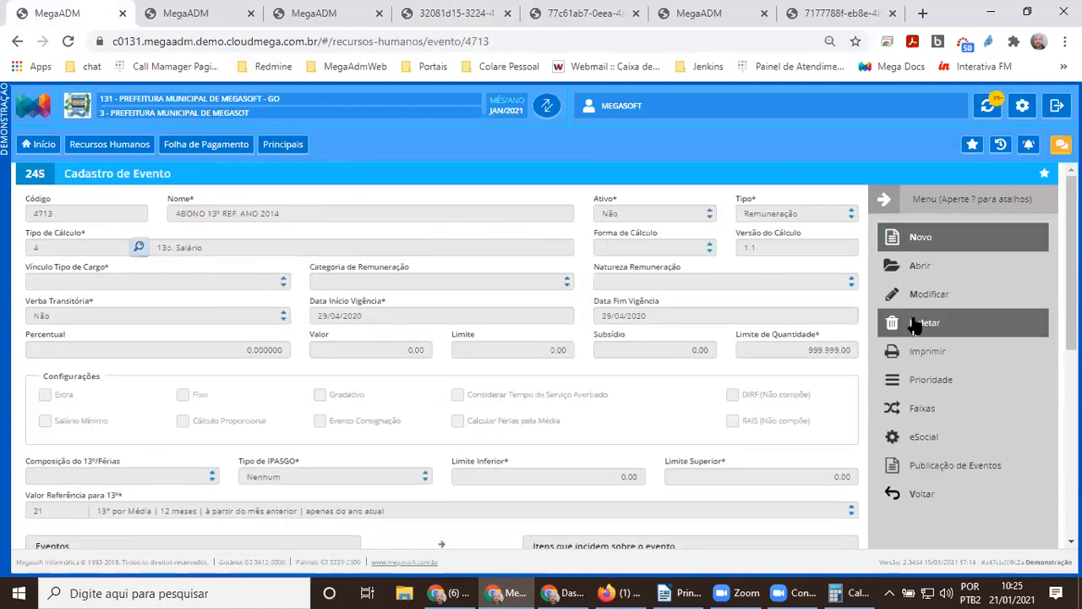
pyautogui.click(927, 294)
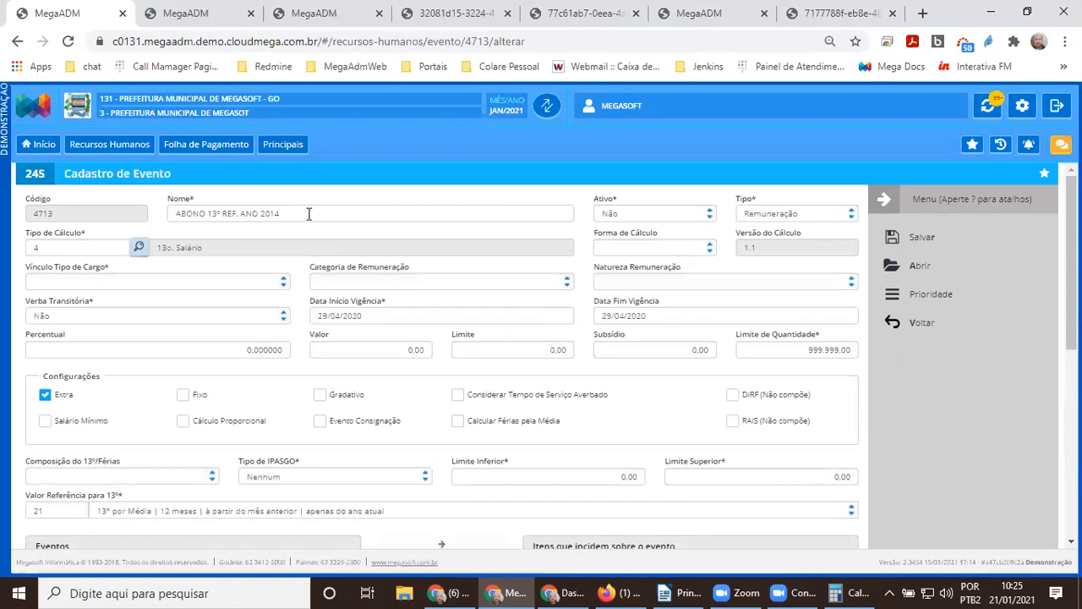
pyautogui.write('13º SAL')
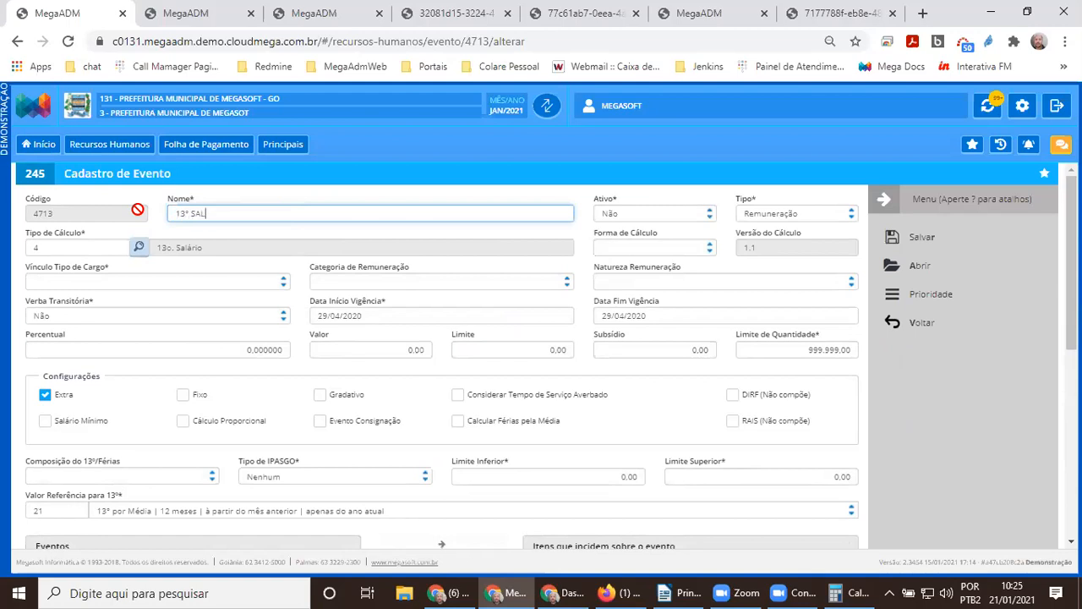
pyautogui.click(200, 283)
pyautogui.click(51, 389)
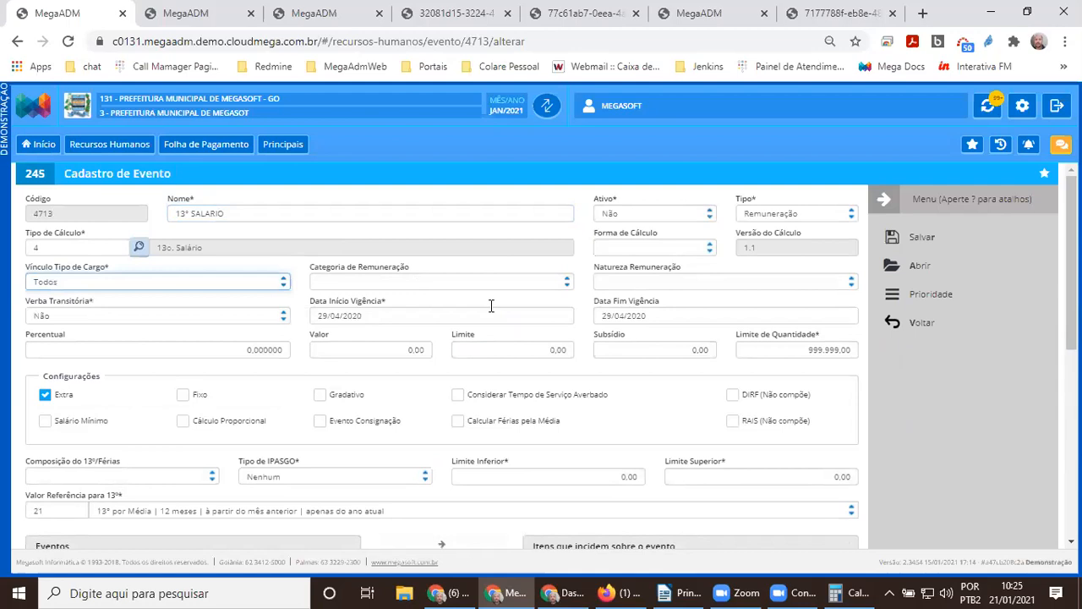
pyautogui.click(919, 240)
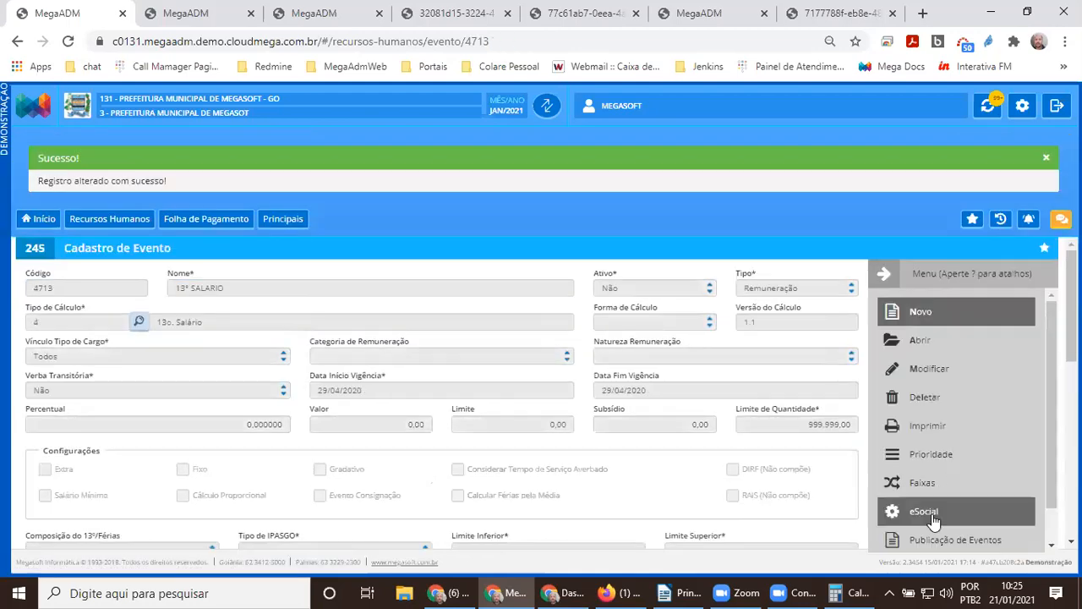
pyautogui.scroll(-2, 933, 520)
pyautogui.click(939, 528)
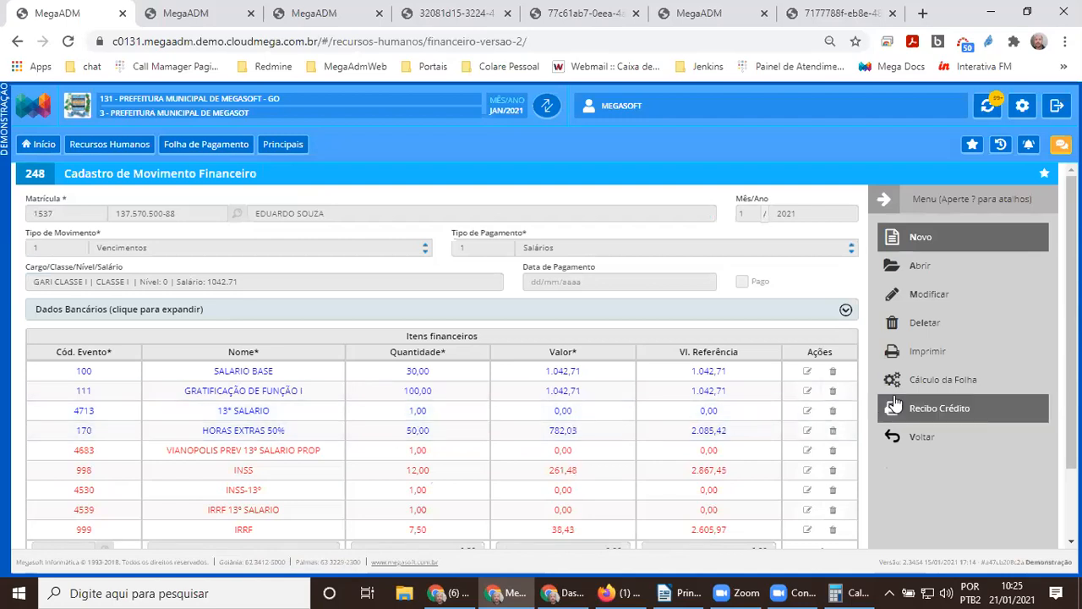
# - Recalculate the employee's payroll and review the salary, gratification, 13th salary, overtime and INSS items
pyautogui.click(930, 379)
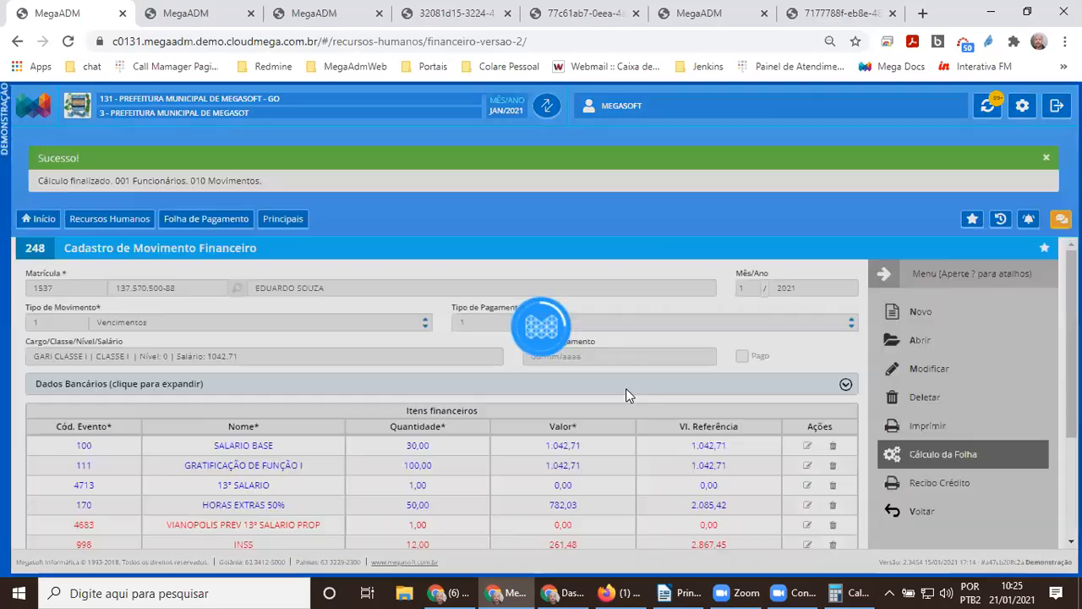
pyautogui.click(706, 389)
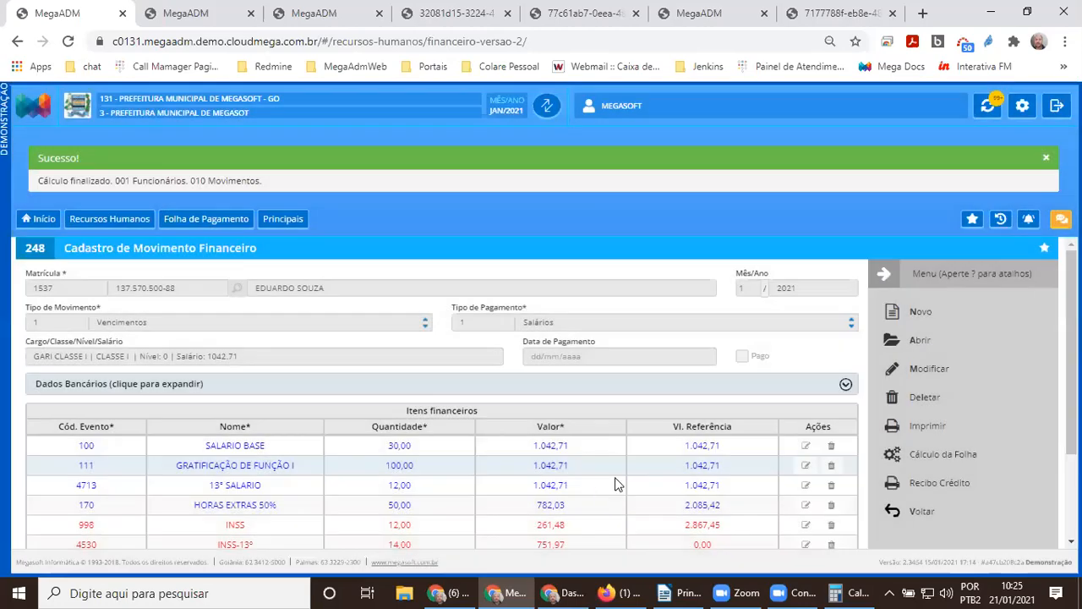
pyautogui.scroll(-3, 580, 496)
pyautogui.moveTo(205, 324); pyautogui.dragTo(265, 327)
pyautogui.moveTo(175, 347); pyautogui.dragTo(308, 347)
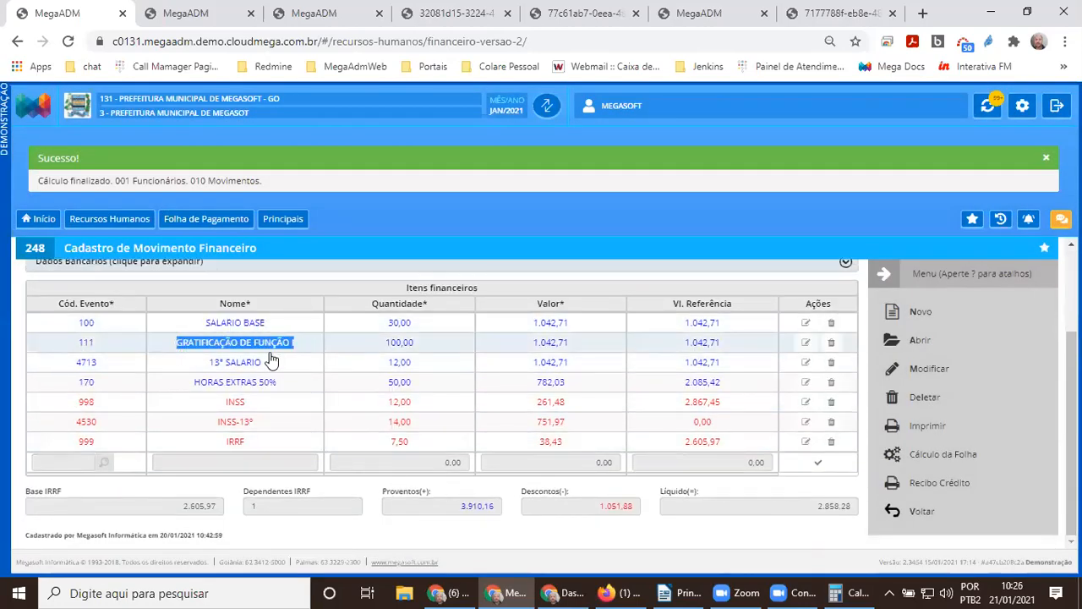
pyautogui.moveTo(203, 368); pyautogui.dragTo(271, 363)
pyautogui.moveTo(190, 385); pyautogui.dragTo(258, 432)
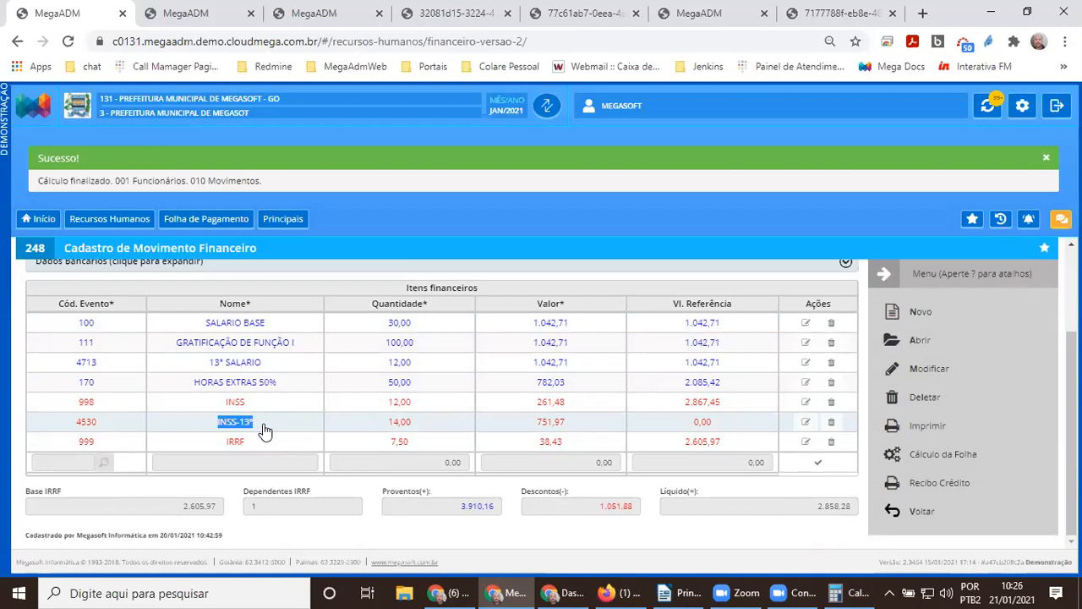
pyautogui.moveTo(208, 364); pyautogui.dragTo(265, 367)
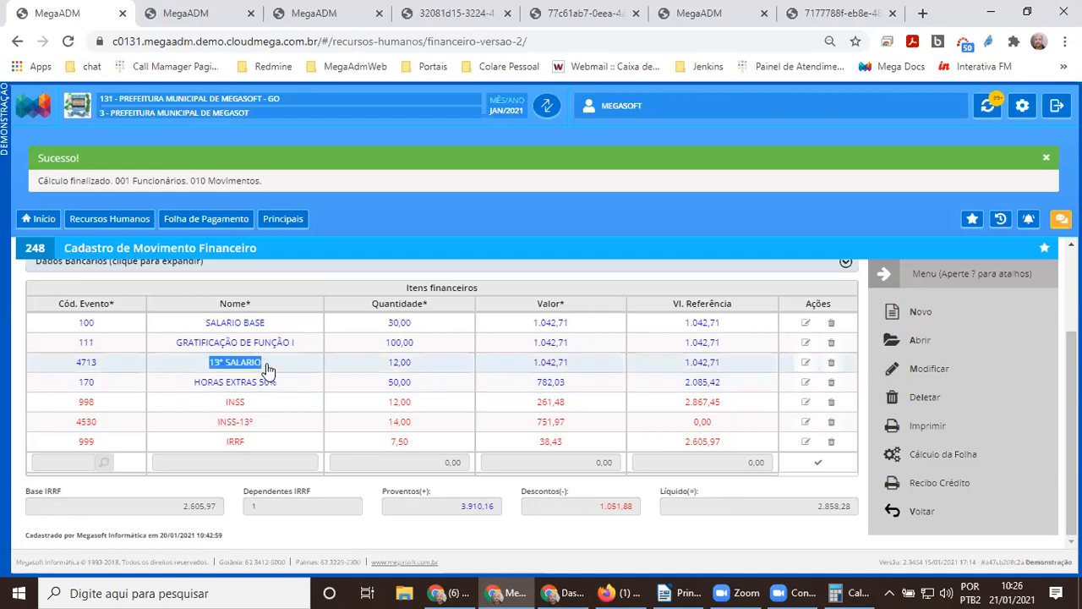
pyautogui.moveTo(220, 405); pyautogui.dragTo(256, 409)
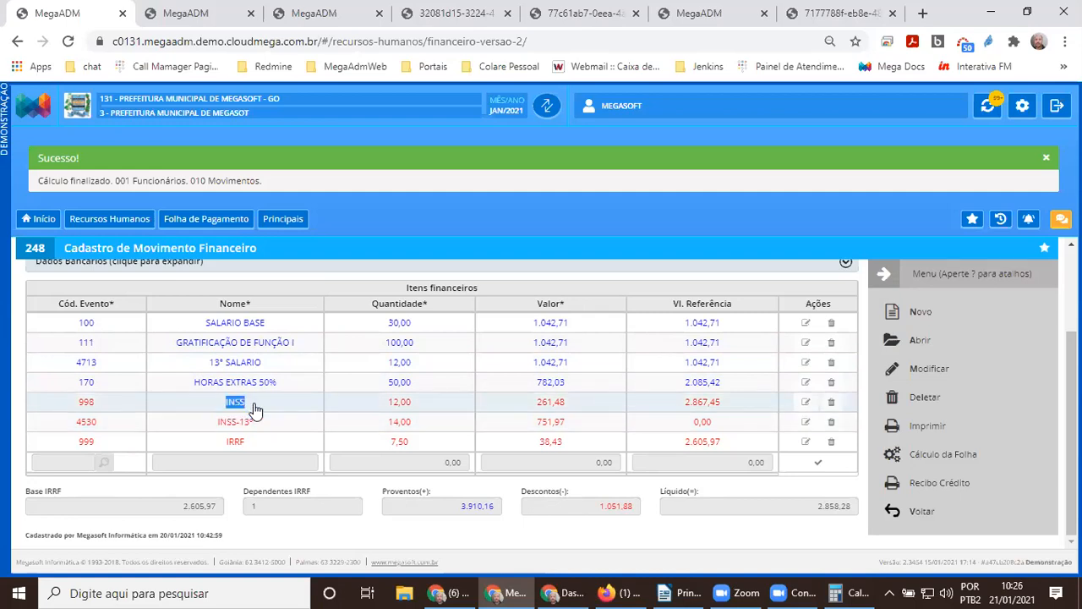
pyautogui.moveTo(209, 370); pyautogui.dragTo(318, 373)
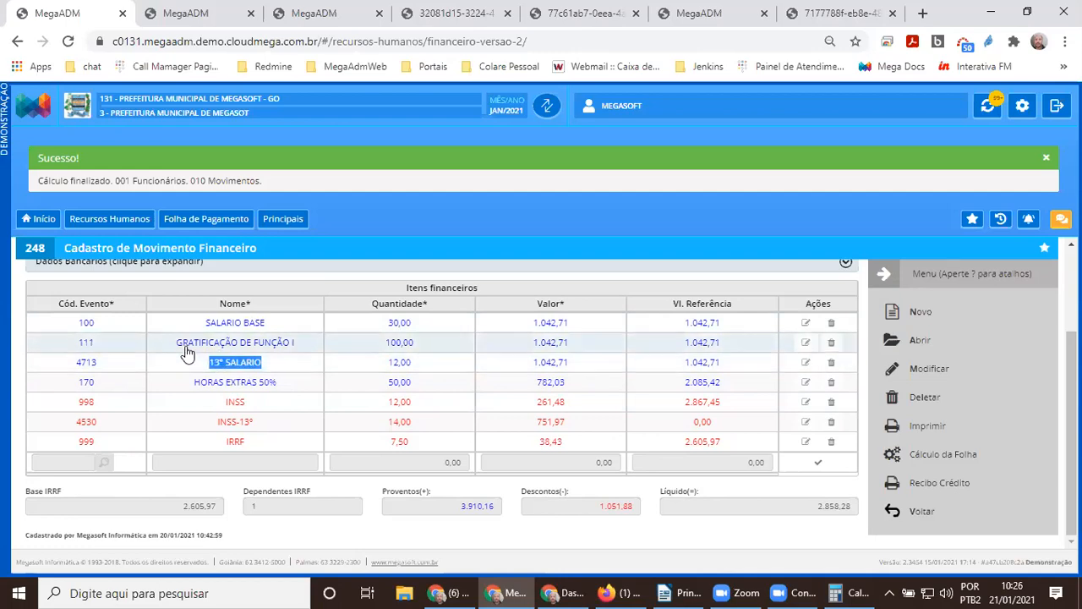
# - Add 111 - GRATIFICAÇÃO DE FUNÇÃO I to the items that affect event 4713, save and return to the financial movement
pyautogui.moveTo(172, 348); pyautogui.dragTo(305, 350)
pyautogui.hotkey('ctrl', 'c')
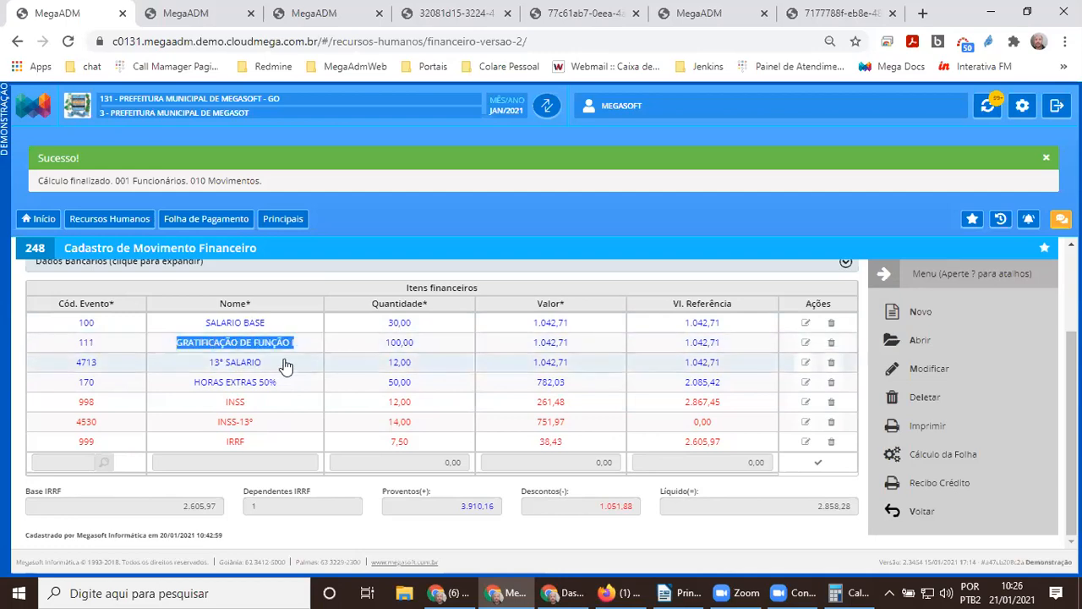
pyautogui.doubleClick(257, 367)
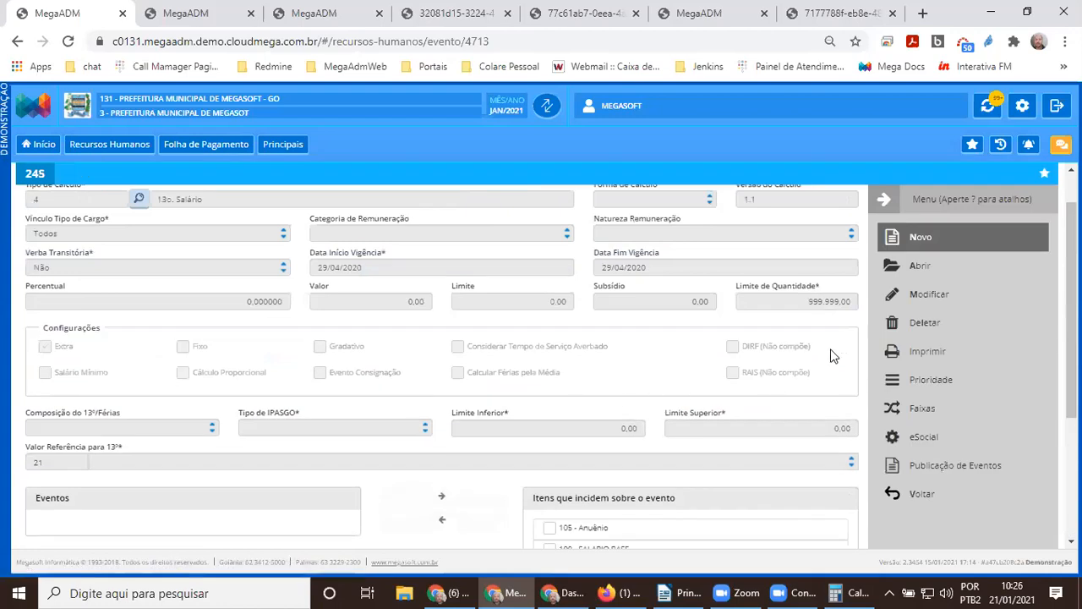
pyautogui.click(915, 298)
pyautogui.hotkey('ctrl', 'f')
pyautogui.hotkey('ctrl', 'v')
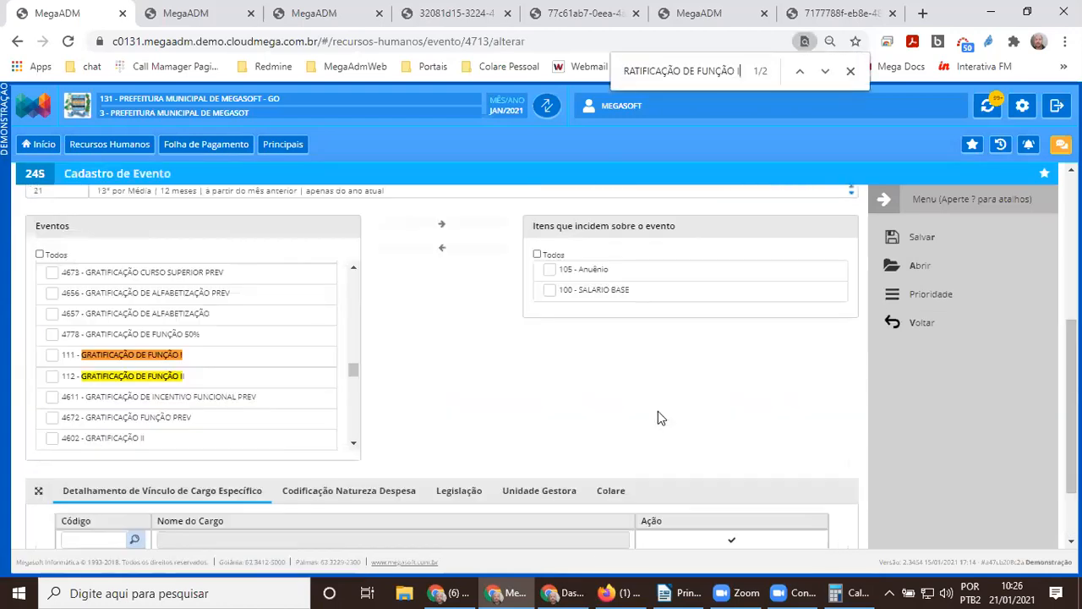
pyautogui.click(51, 356)
pyautogui.click(442, 225)
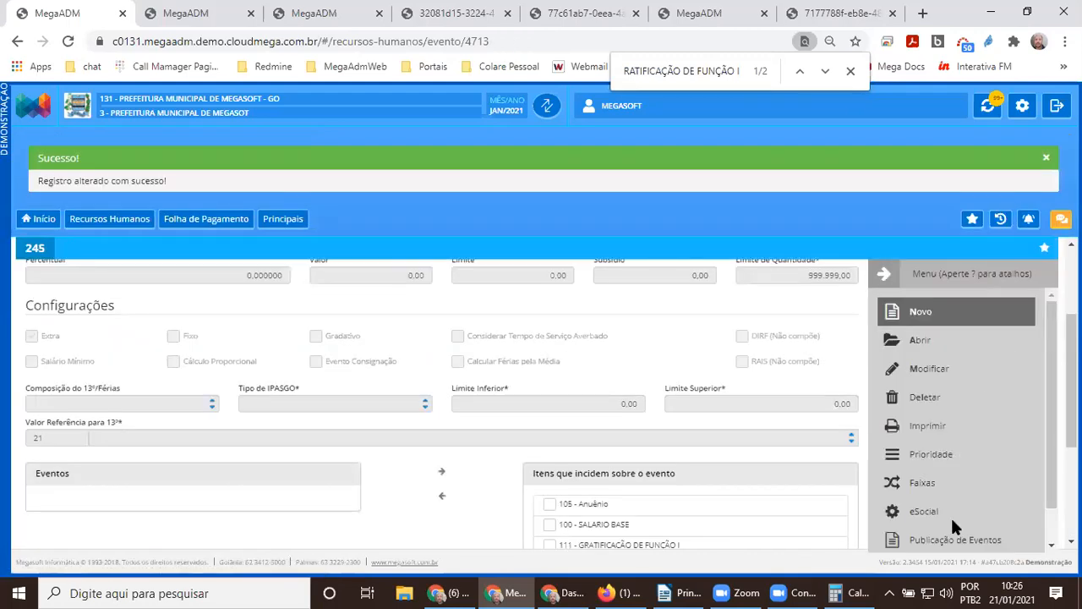
pyautogui.scroll(-1, 933, 533)
pyautogui.click(934, 533)
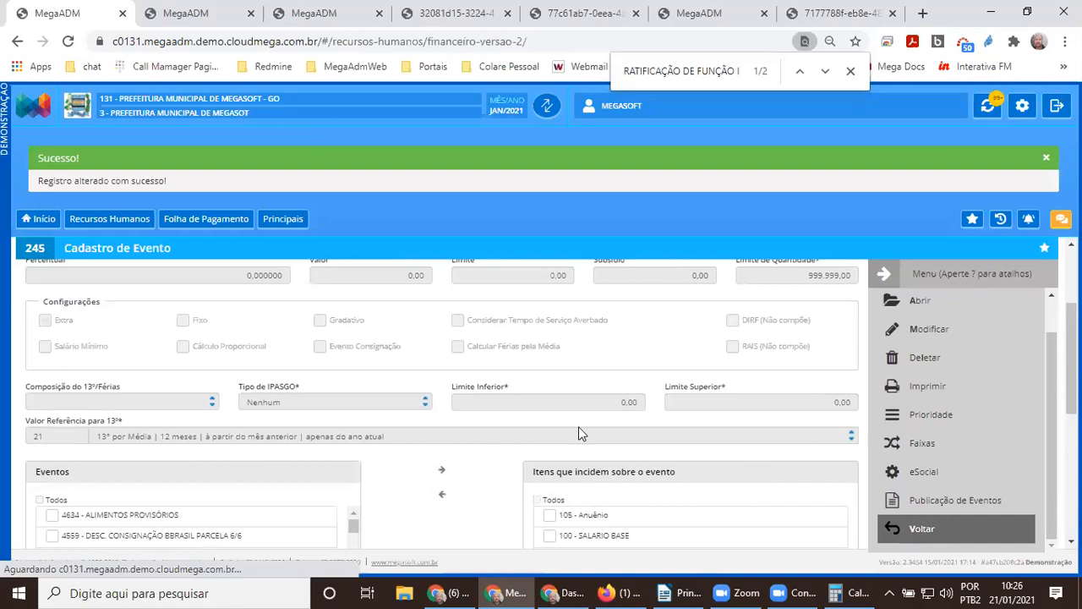
# - Recalculate the employee's payroll again and check the values of the base salary and gratification items
pyautogui.click(941, 396)
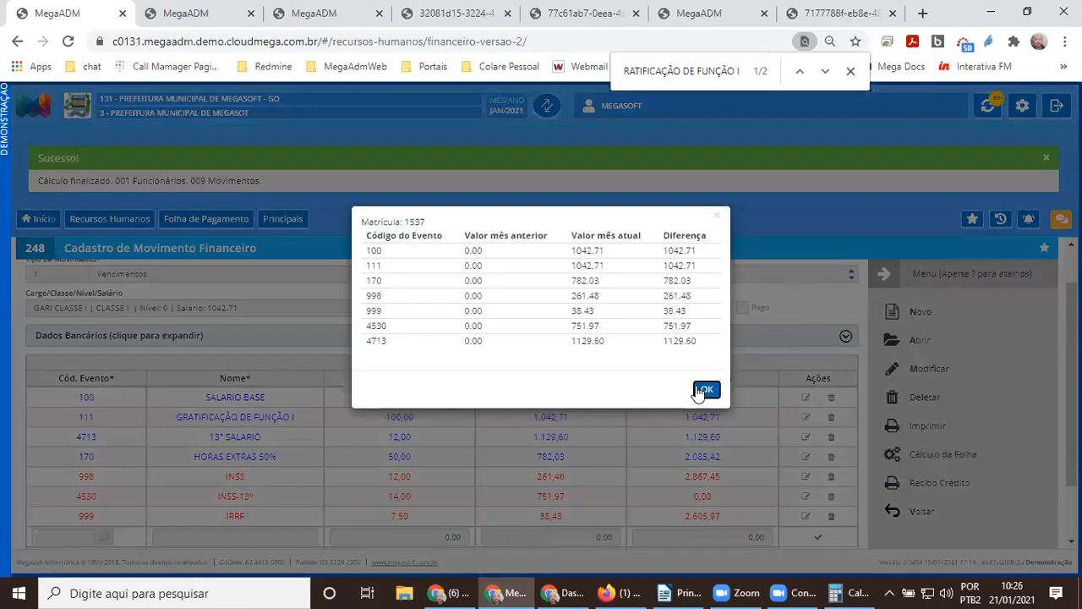
pyautogui.click(705, 389)
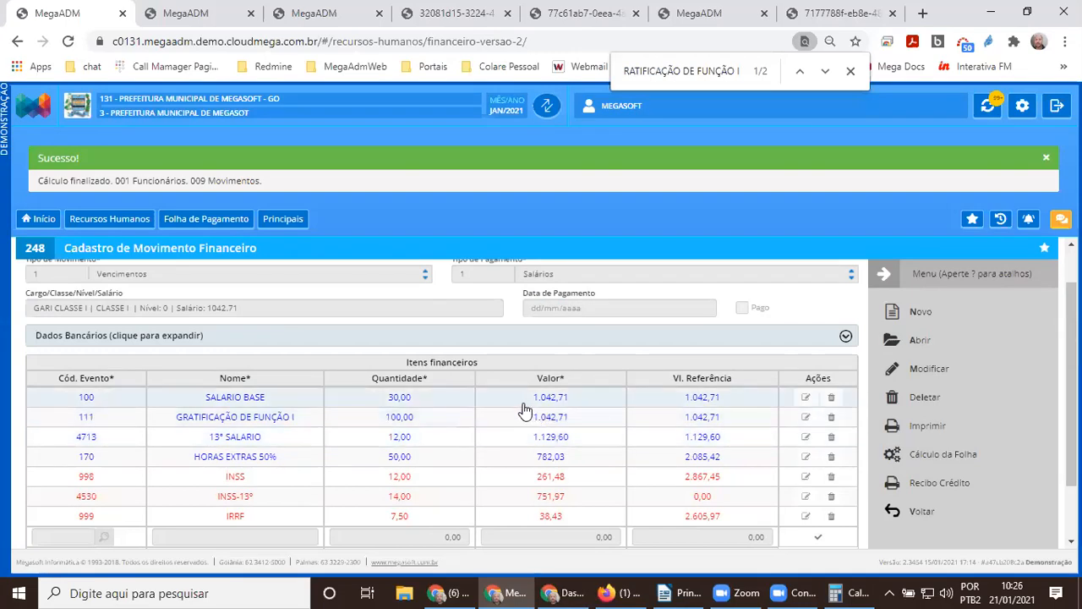
pyautogui.moveTo(524, 407); pyautogui.dragTo(592, 419)
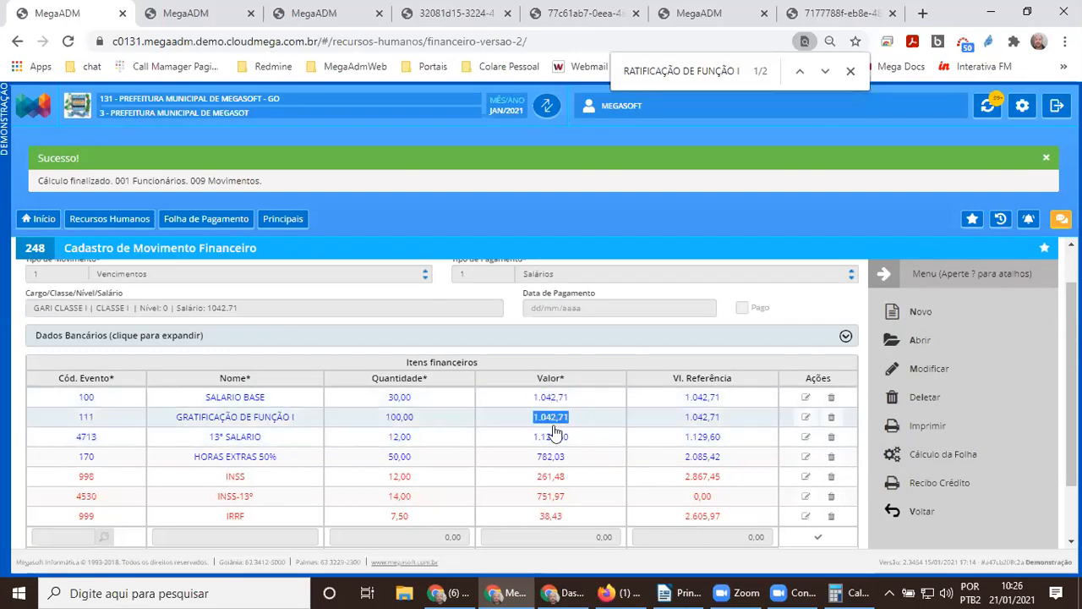
# - Turn off Cálculo Proporcional for event 111 GRATIFICAÇÃO DE FUNÇÃO I, save and return to the financial movement
pyautogui.click(494, 423)
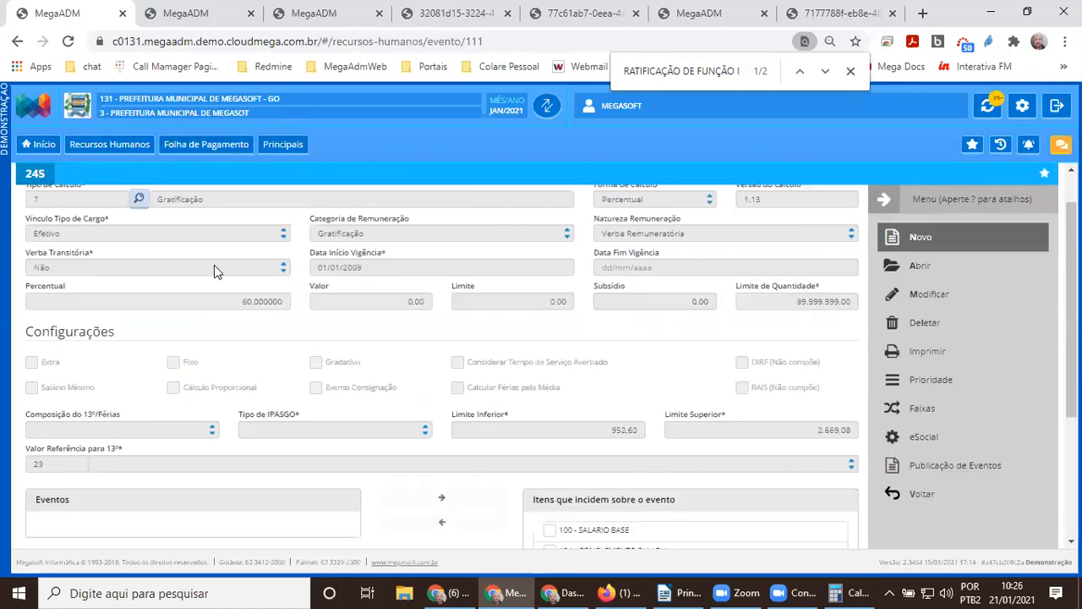
pyautogui.click(919, 305)
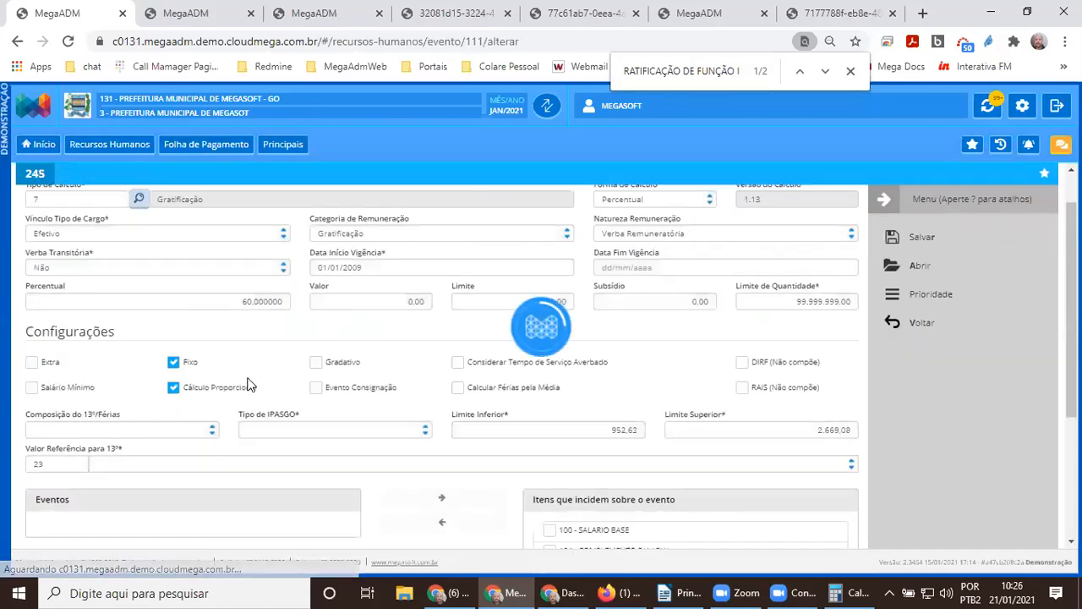
pyautogui.click(214, 381)
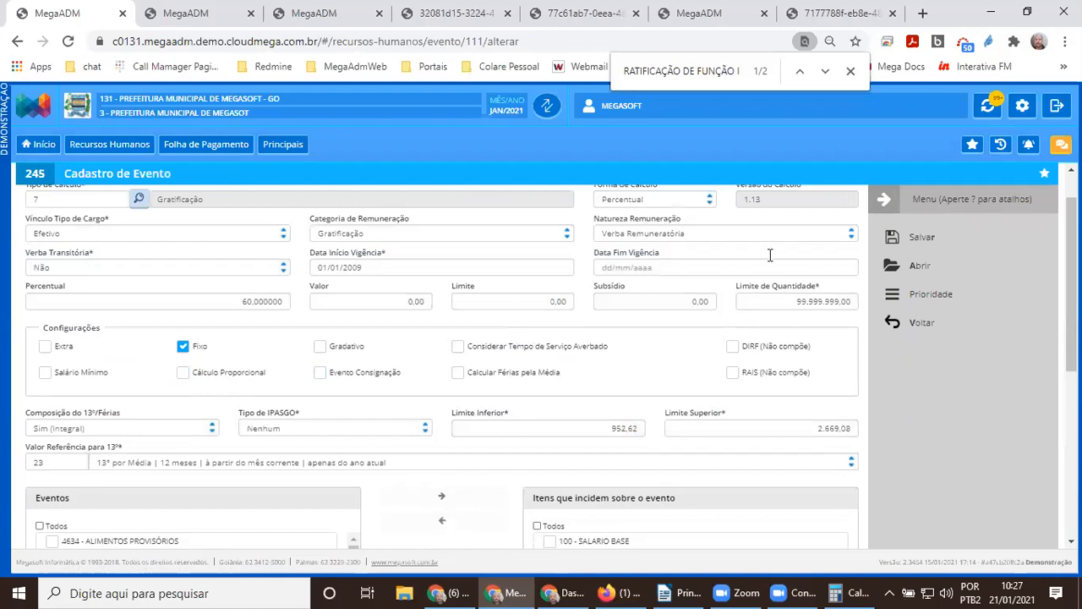
pyautogui.click(922, 237)
pyautogui.scroll(-2, 939, 499)
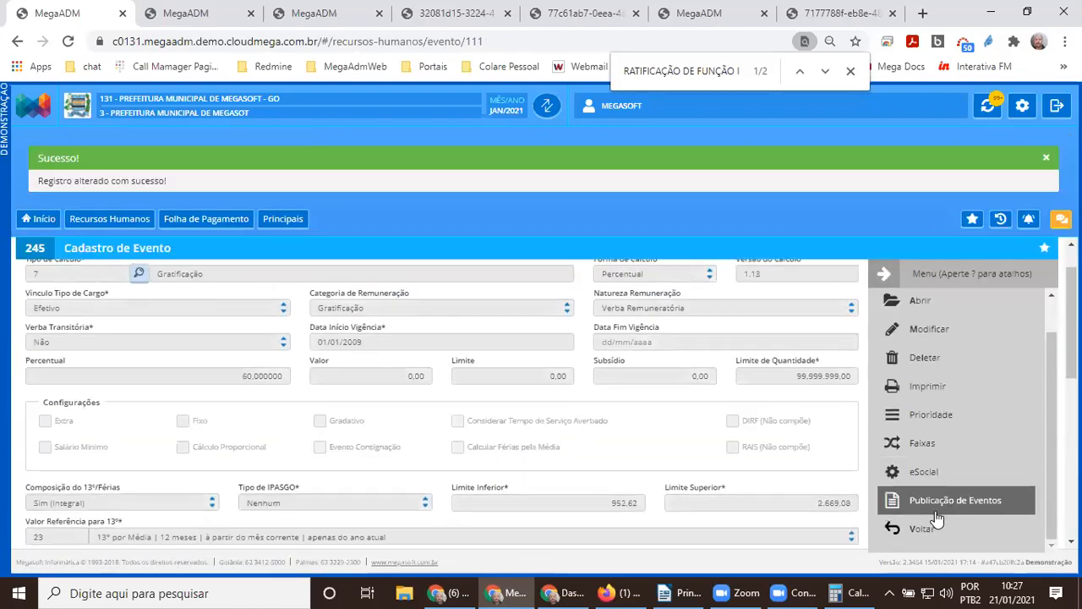
pyautogui.click(931, 528)
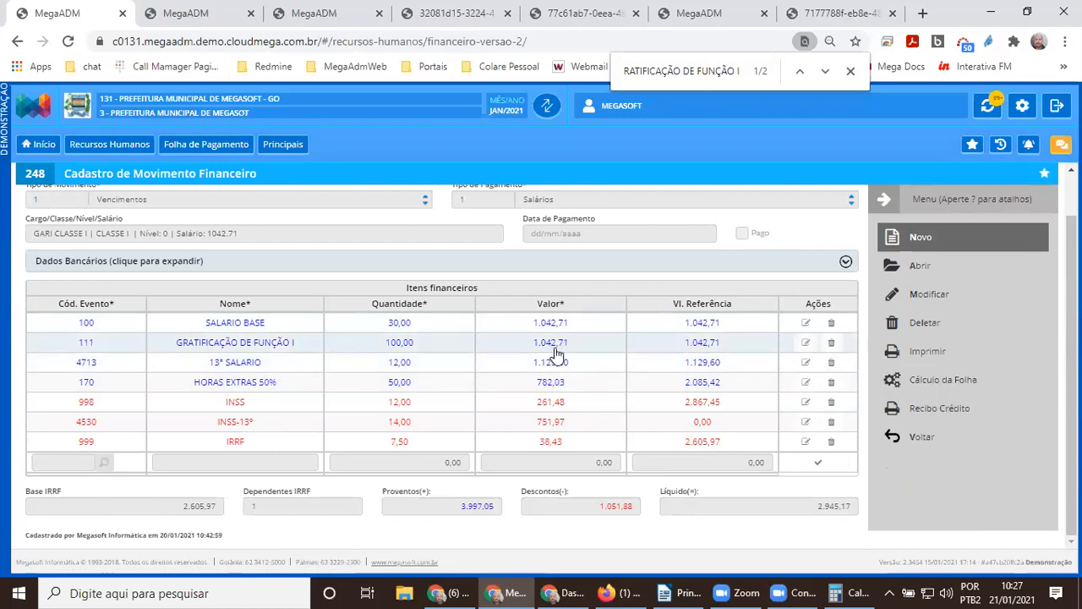
# - Switch to the Calculator and compute 1042,71 ÷ 12, plus 1042,71, to check the 13th salary value
pyautogui.click(848, 593)
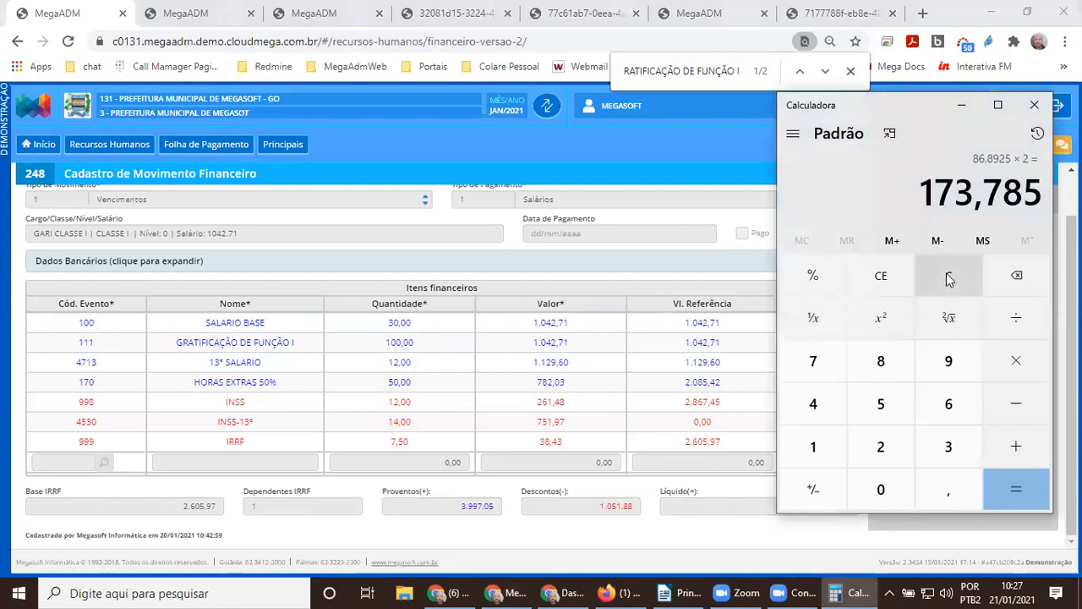
pyautogui.click(949, 279)
pyautogui.write('1')
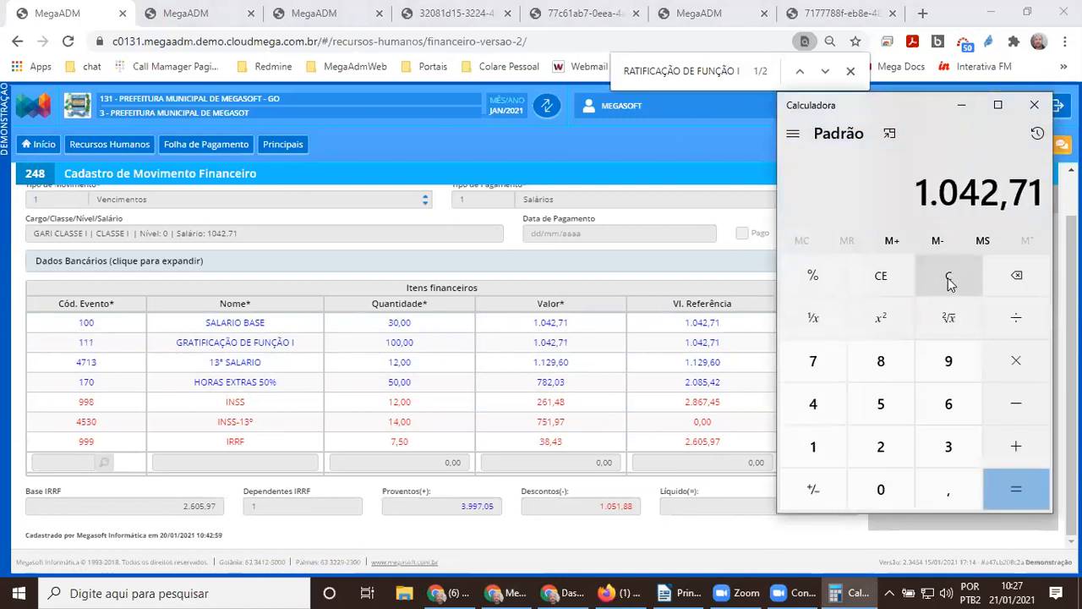
pyautogui.write('042,71 ÷ 12')
pyautogui.press('Return')
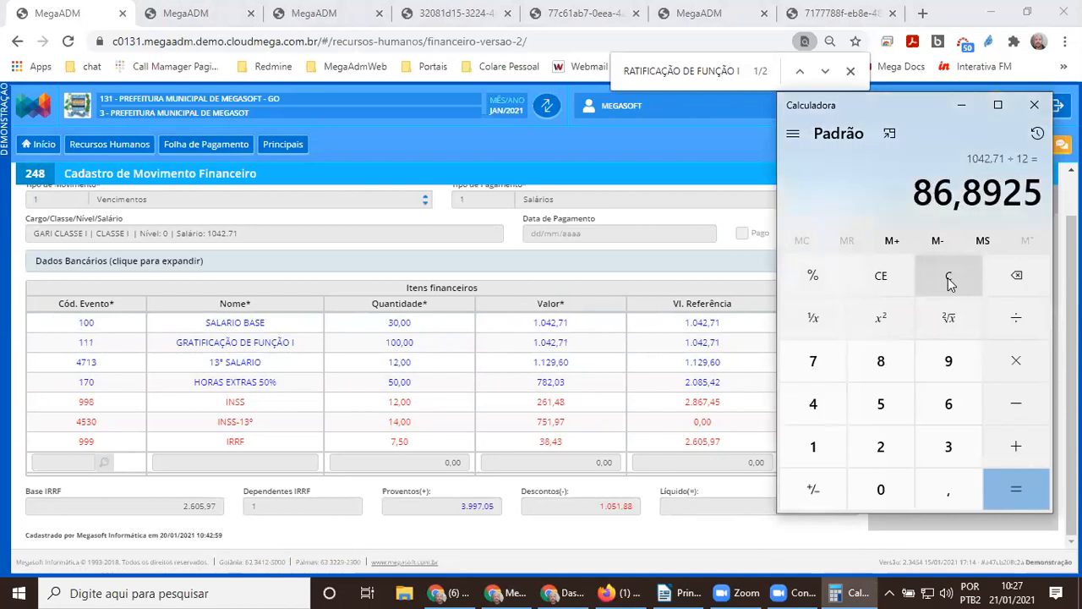
pyautogui.write('+ 1042,')
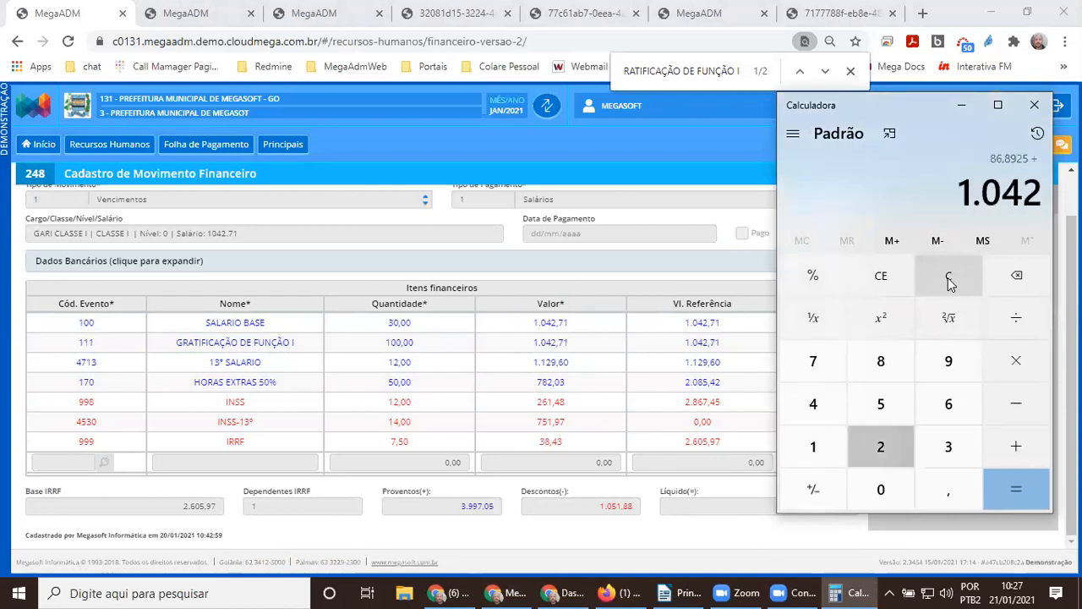
pyautogui.write('71')
pyautogui.press('Return')
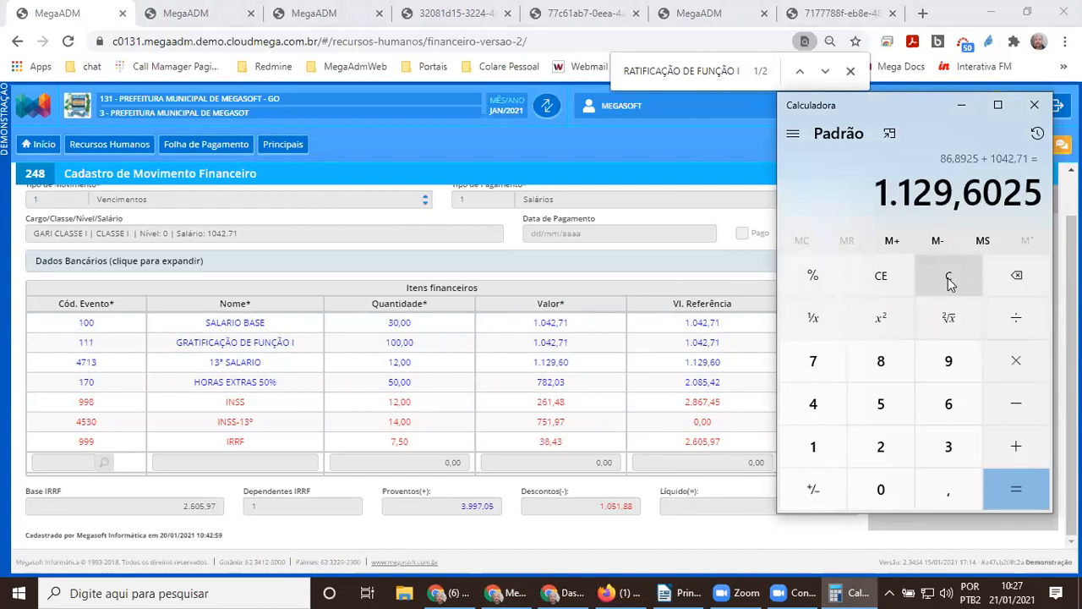
pyautogui.moveTo(877, 195); pyautogui.dragTo(1037, 197)
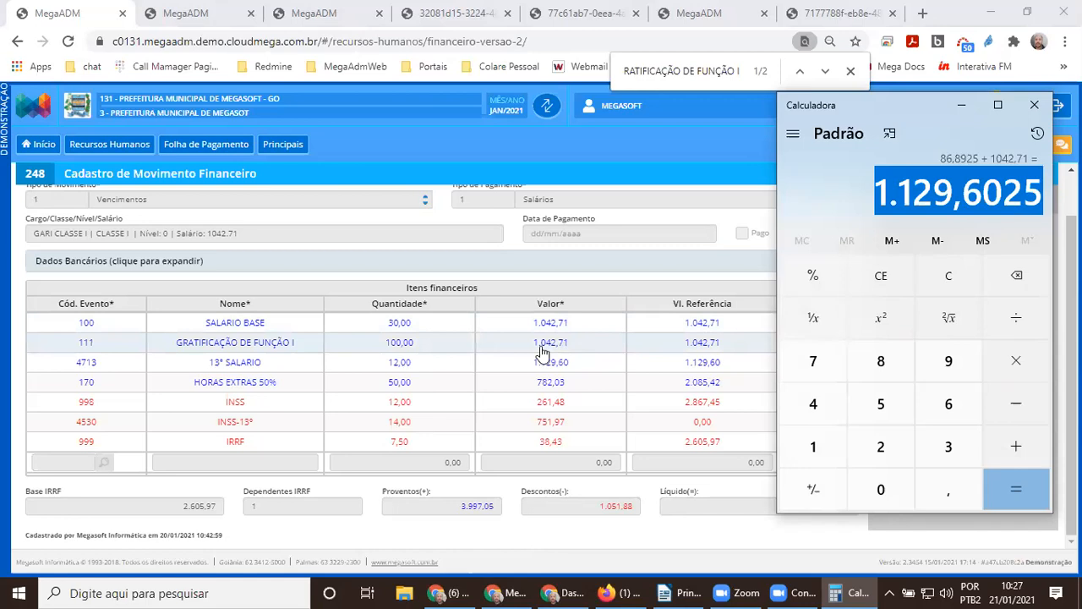
# - Compare the gratification, overtime and 13th salary values with the calculator result, view event 111 and return to the financial movement
pyautogui.moveTo(524, 351); pyautogui.dragTo(582, 349)
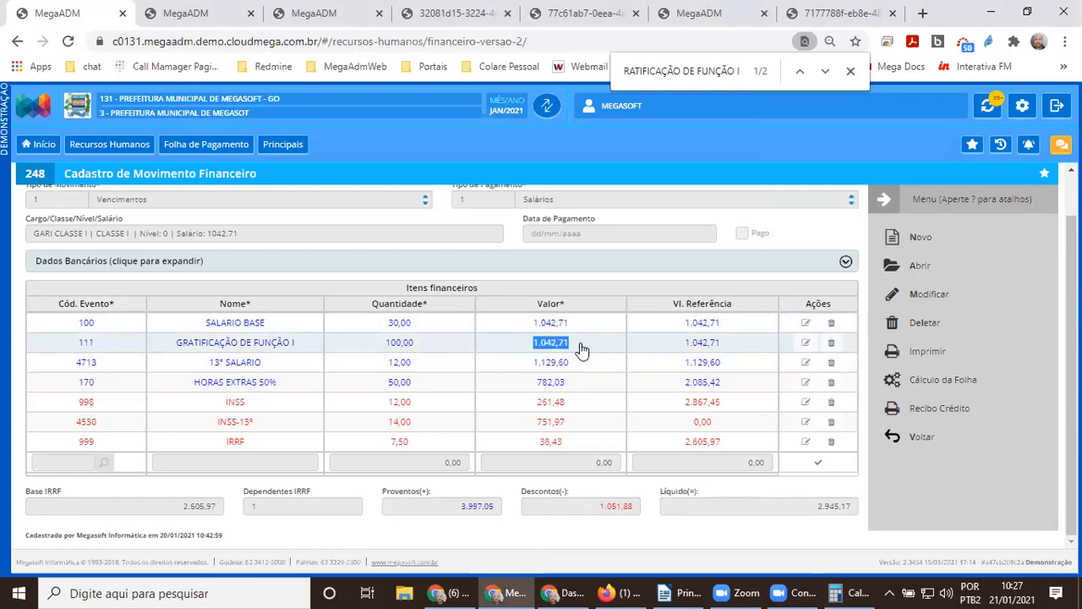
pyautogui.moveTo(531, 388); pyautogui.dragTo(573, 387)
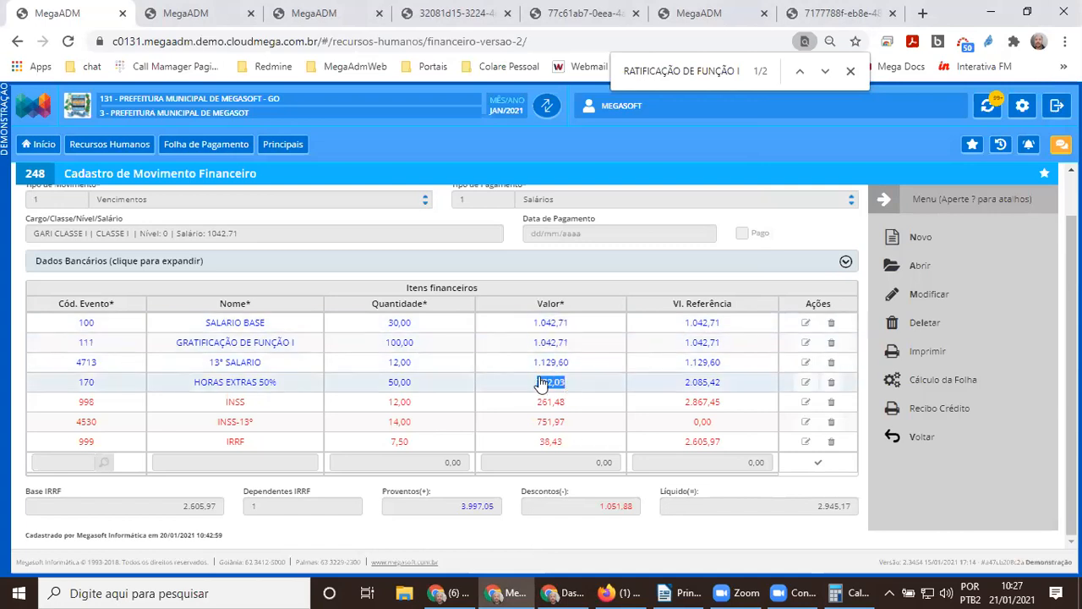
pyautogui.moveTo(533, 328); pyautogui.dragTo(581, 372)
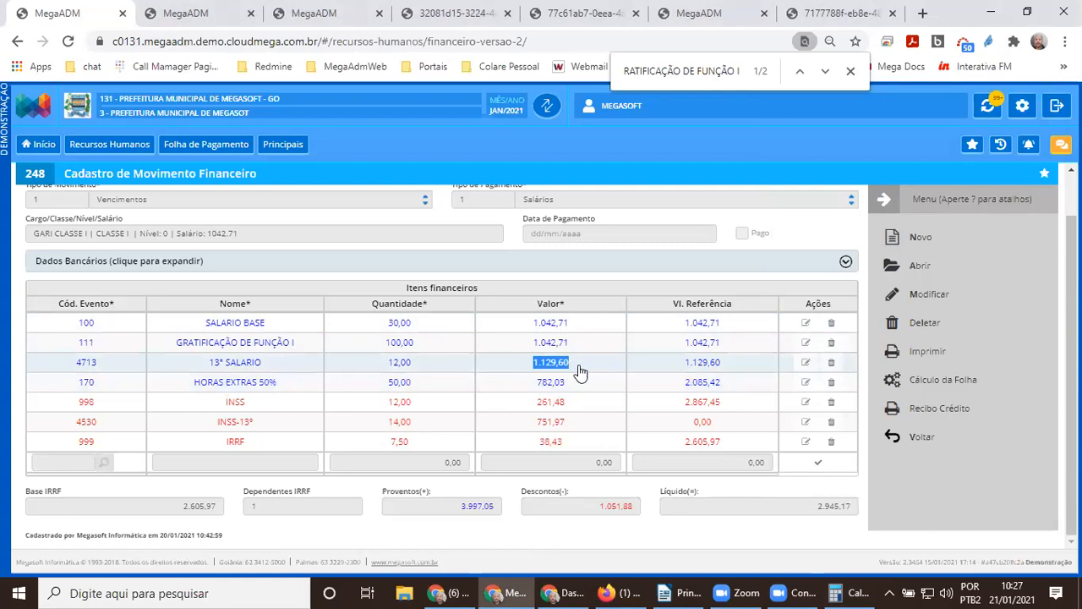
pyautogui.click(836, 593)
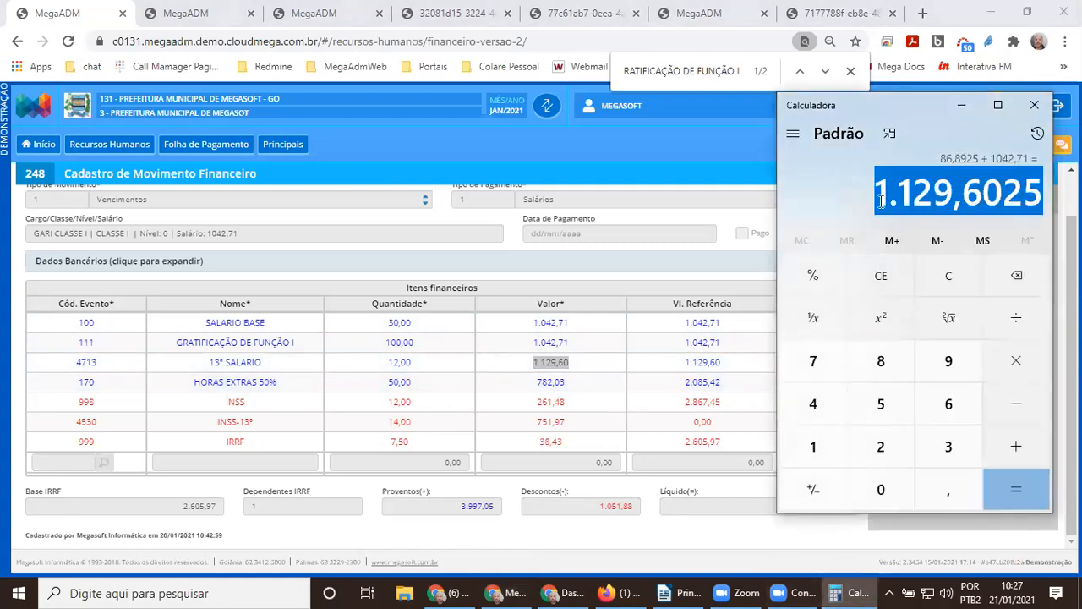
pyautogui.click(521, 351)
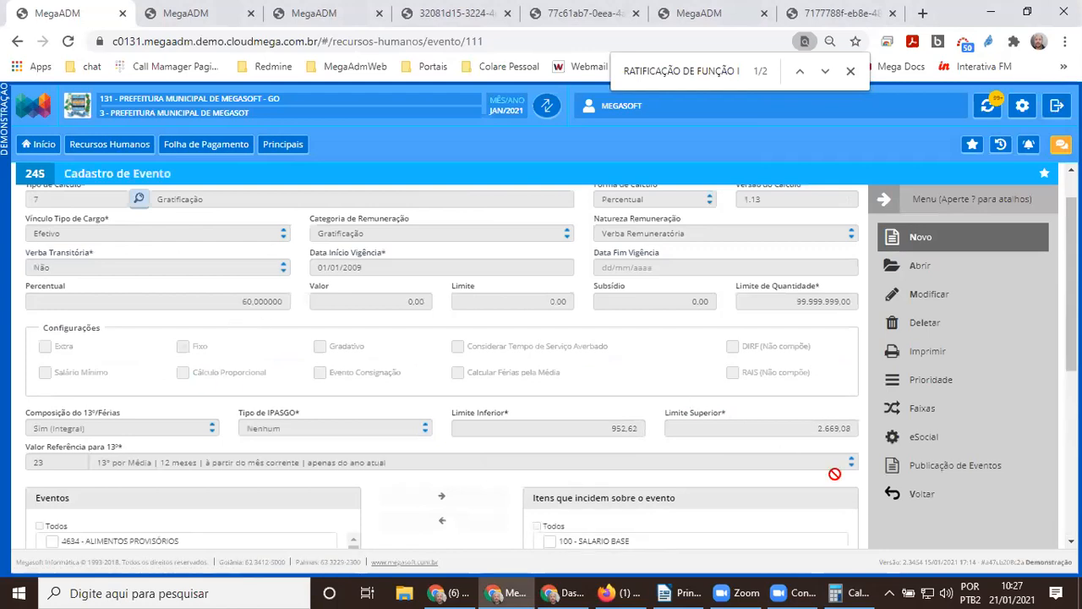
pyautogui.click(909, 499)
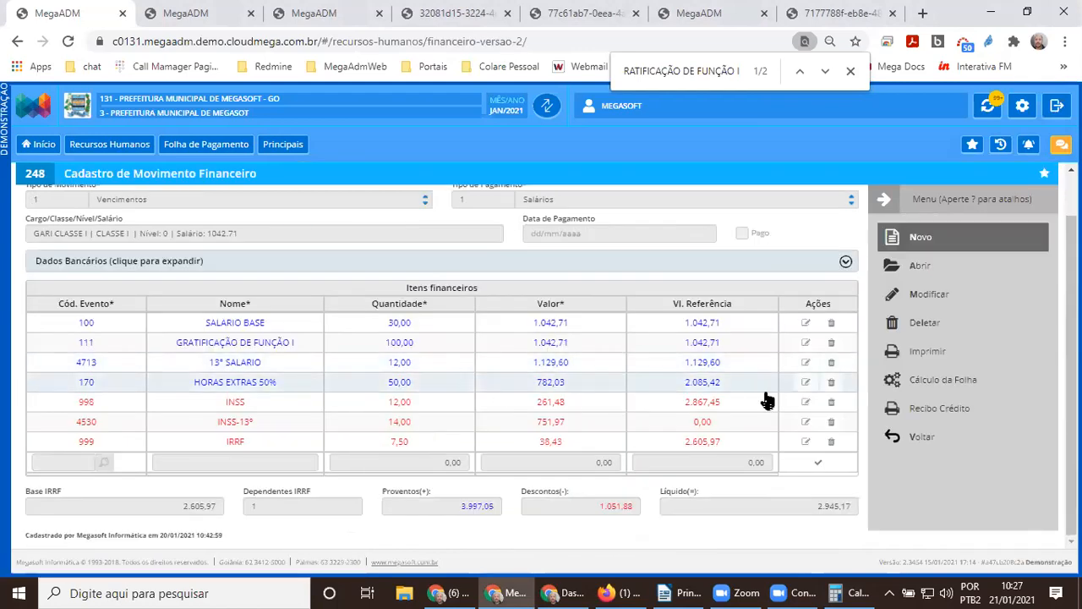
# - Recalculate the employee's payroll and check the base salary, 13º SALARIO and INSS-13º items
pyautogui.click(937, 384)
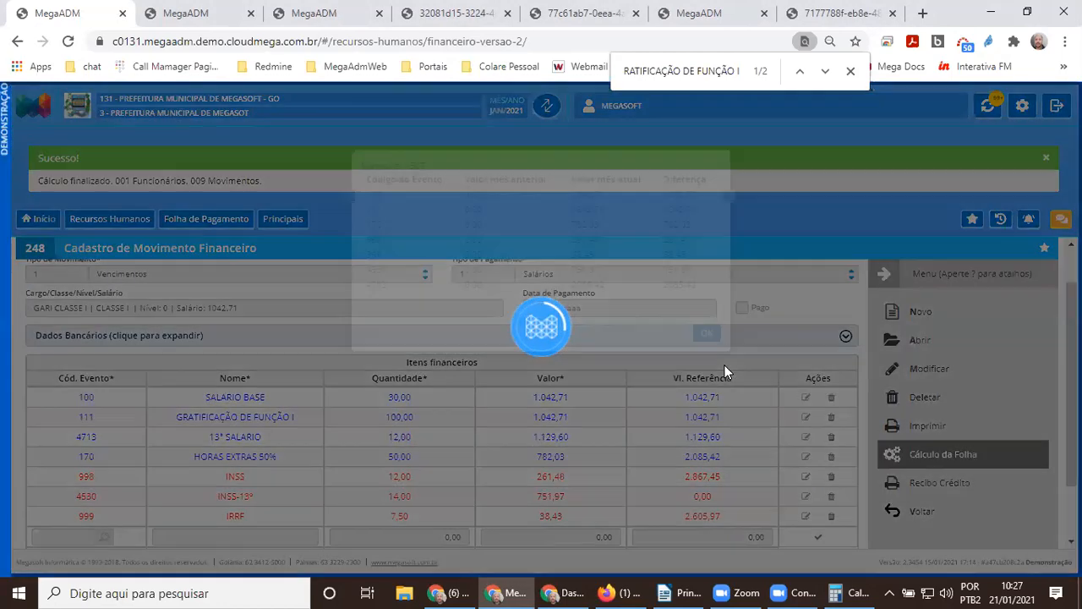
pyautogui.click(707, 389)
pyautogui.moveTo(523, 398); pyautogui.dragTo(588, 398)
pyautogui.moveTo(527, 418); pyautogui.dragTo(579, 448)
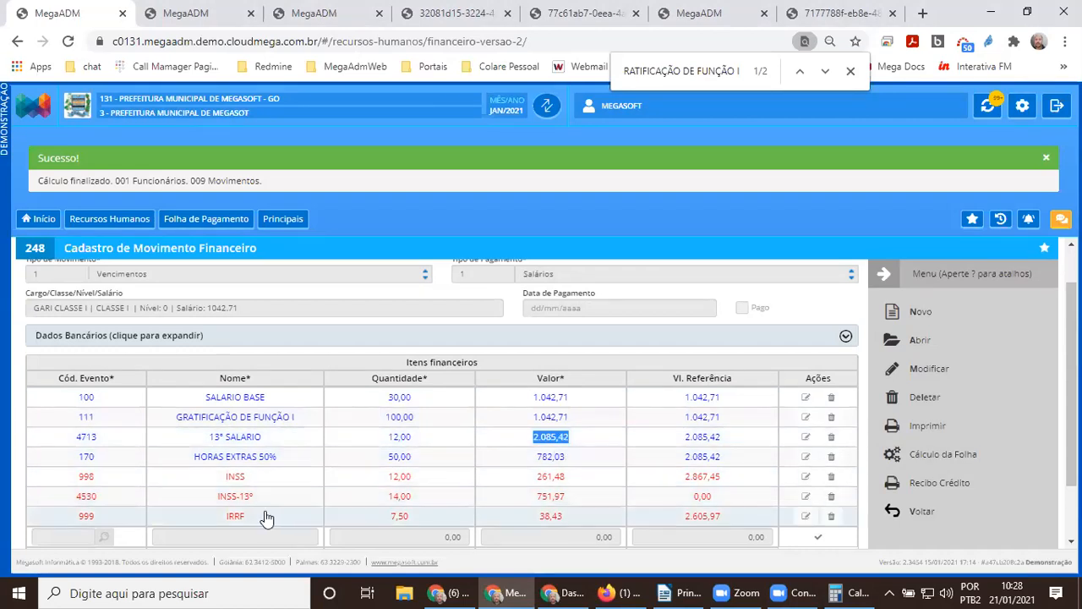
pyautogui.moveTo(218, 499); pyautogui.dragTo(254, 502)
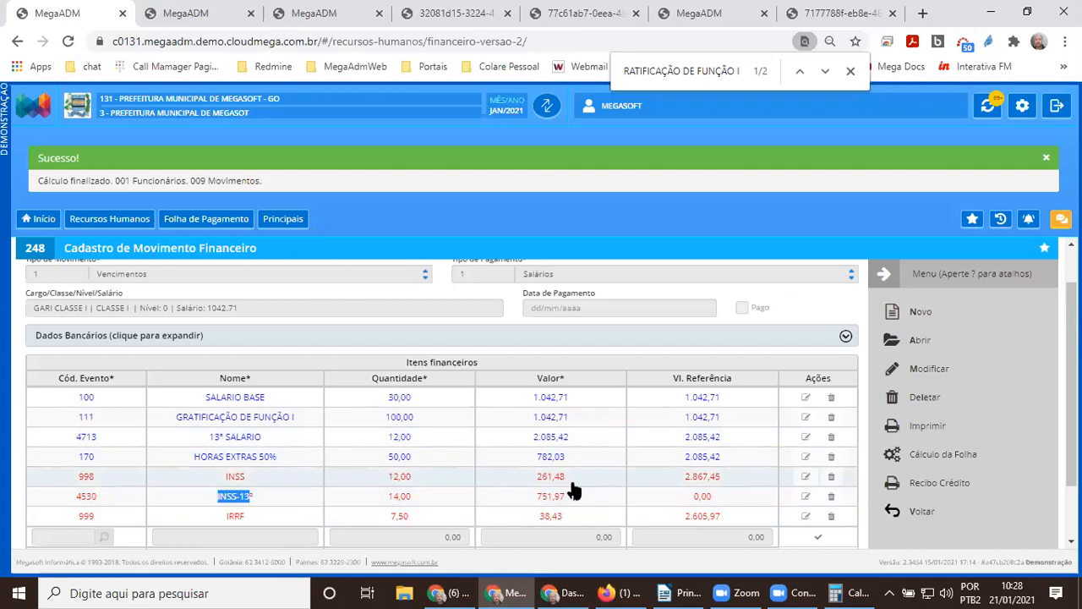
pyautogui.moveTo(532, 441); pyautogui.dragTo(574, 448)
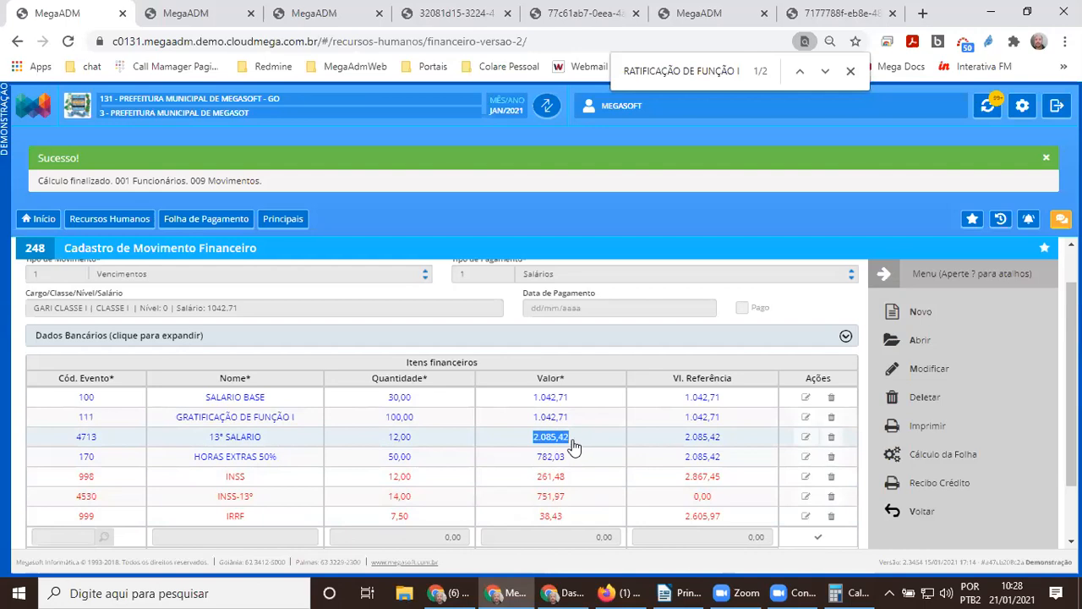
pyautogui.click(265, 502)
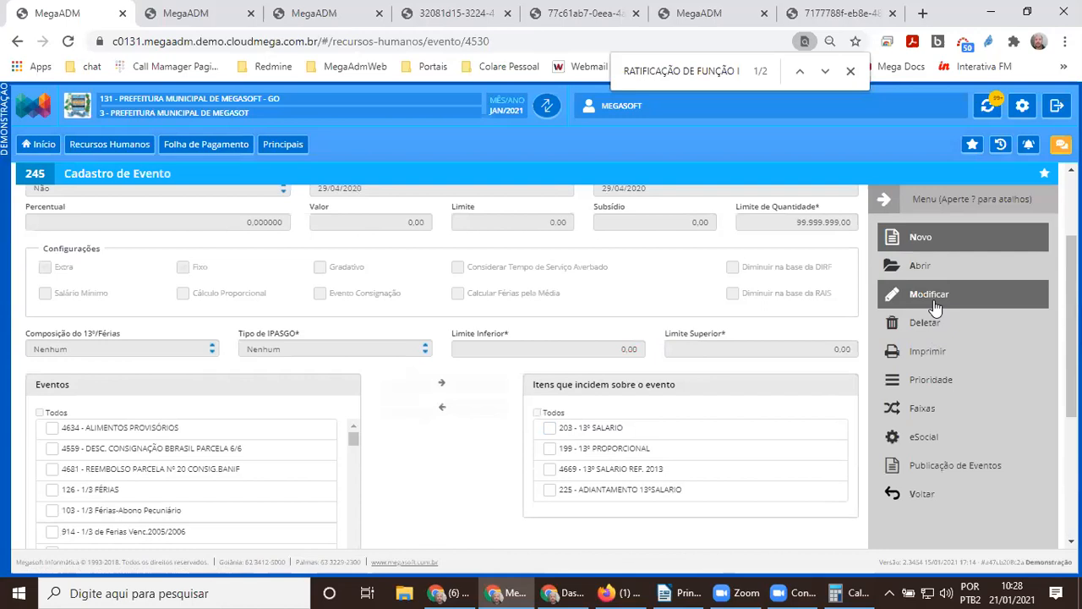
pyautogui.click(935, 294)
pyautogui.scroll(-2, 737, 425)
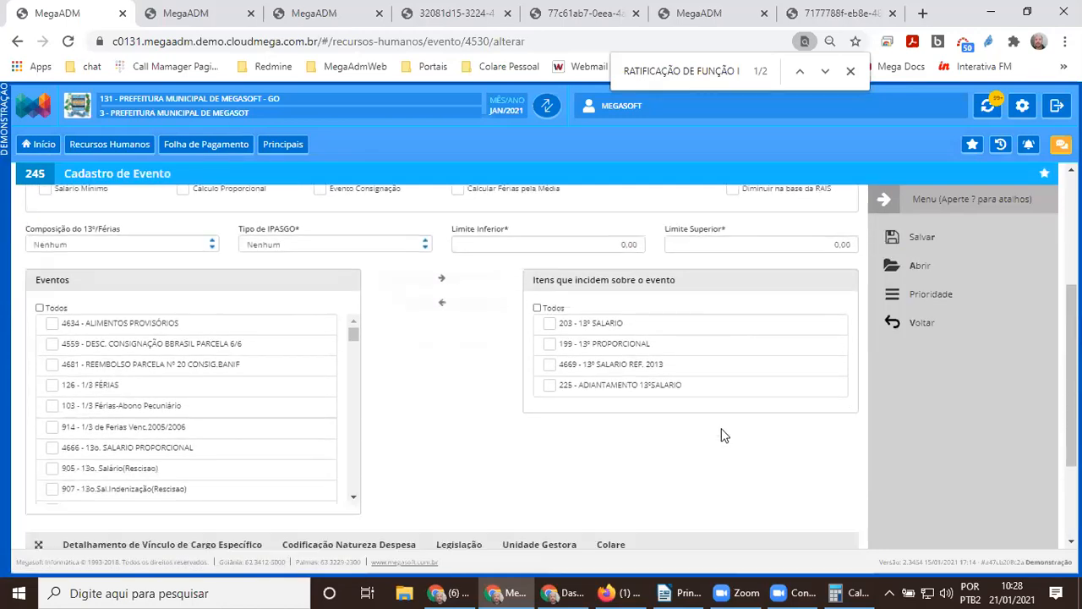
pyautogui.click(550, 344)
pyautogui.click(550, 364)
pyautogui.click(546, 386)
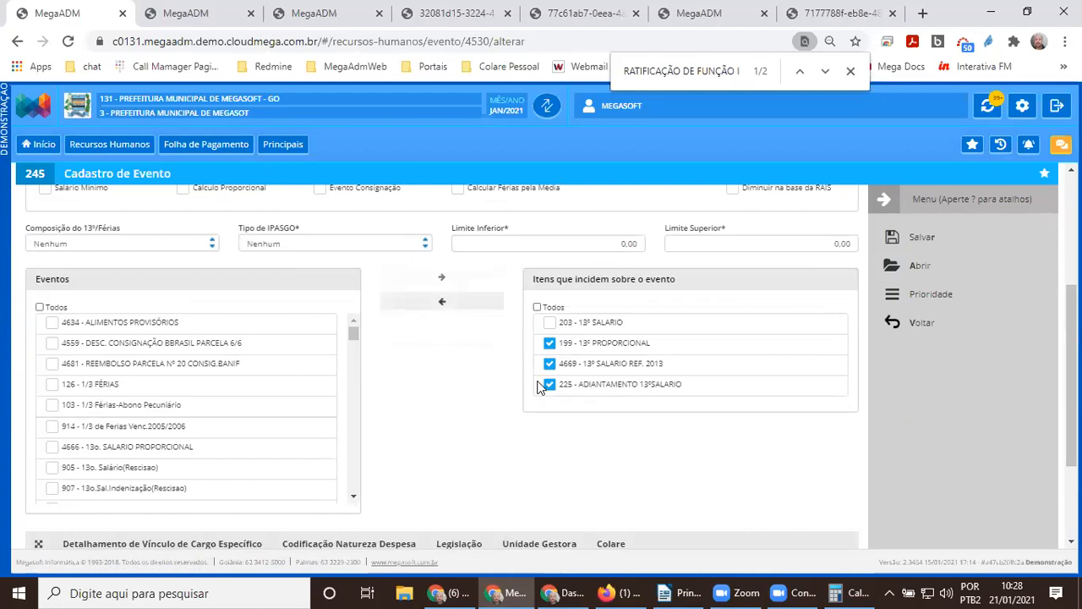
pyautogui.click(915, 326)
pyautogui.click(687, 260)
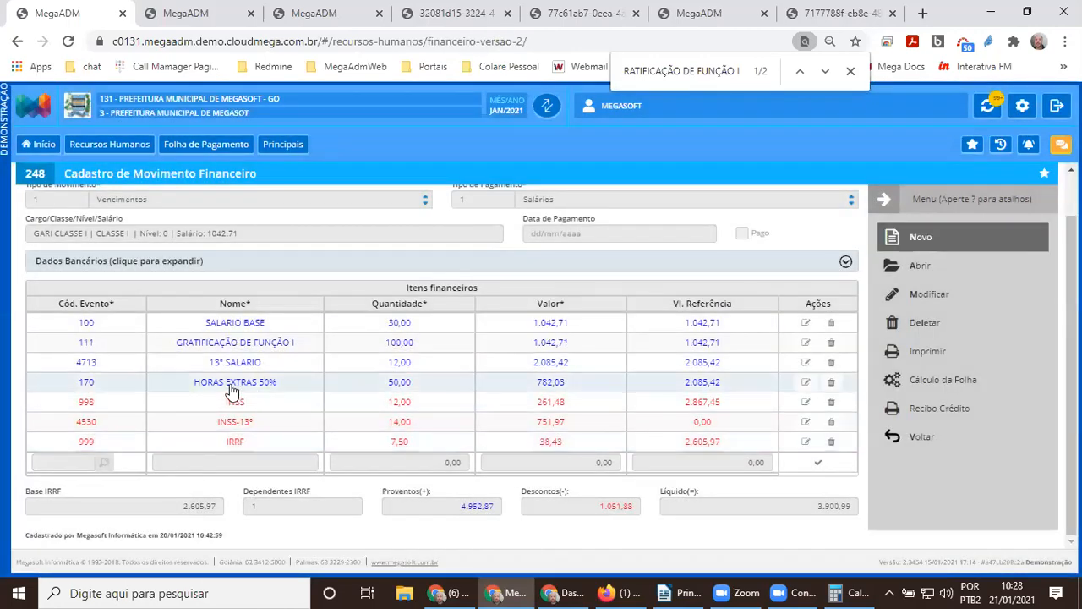
# - Open event 4530 INSS-13º for editing and remove all the items that affect it
pyautogui.moveTo(104, 365); pyautogui.dragTo(76, 372)
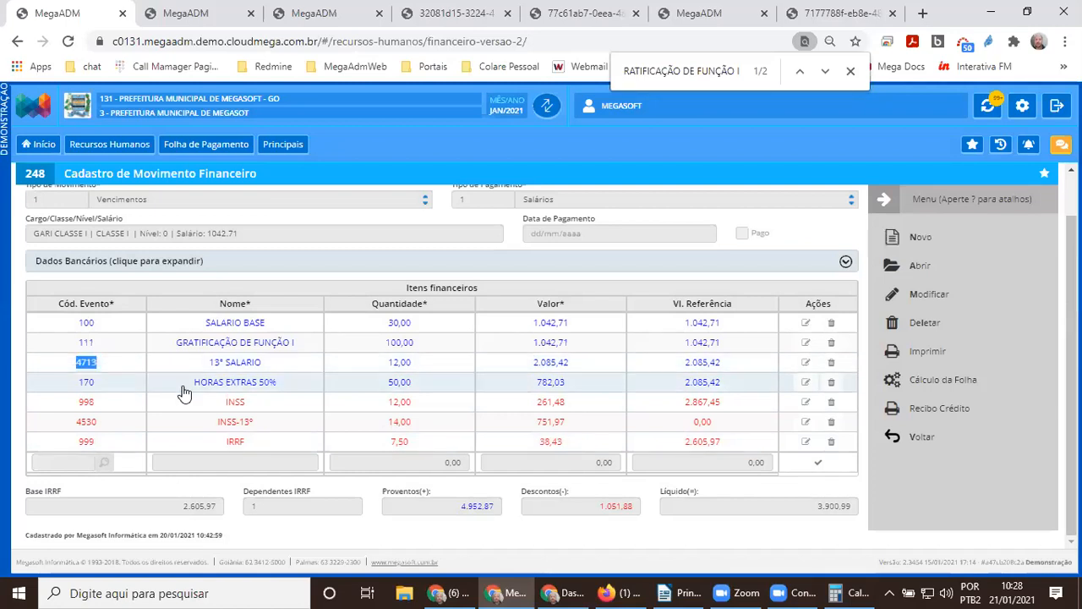
pyautogui.click(200, 424)
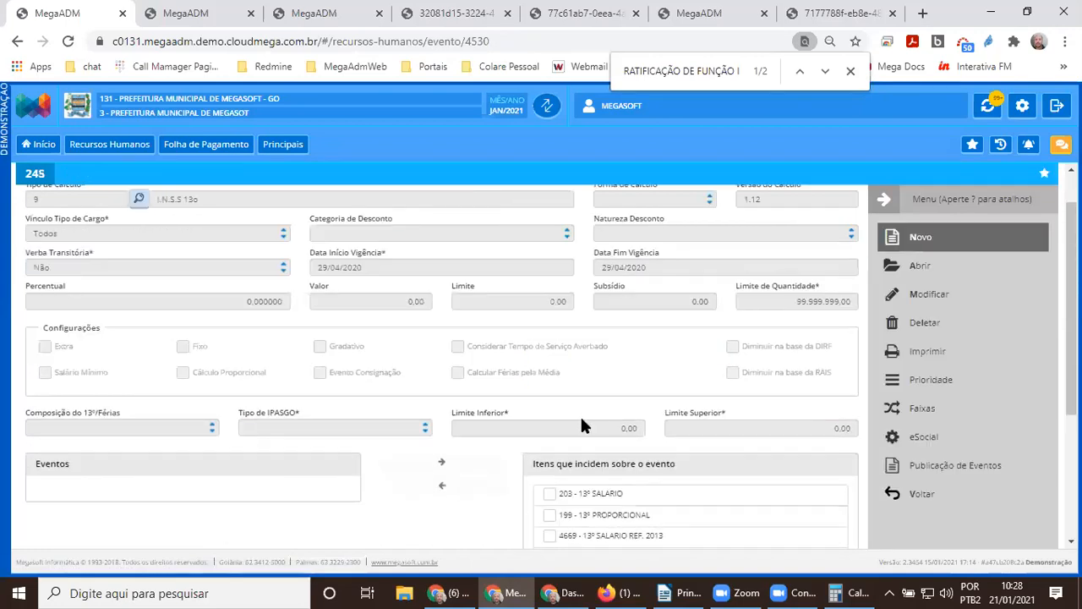
pyautogui.scroll(-2, 599, 435)
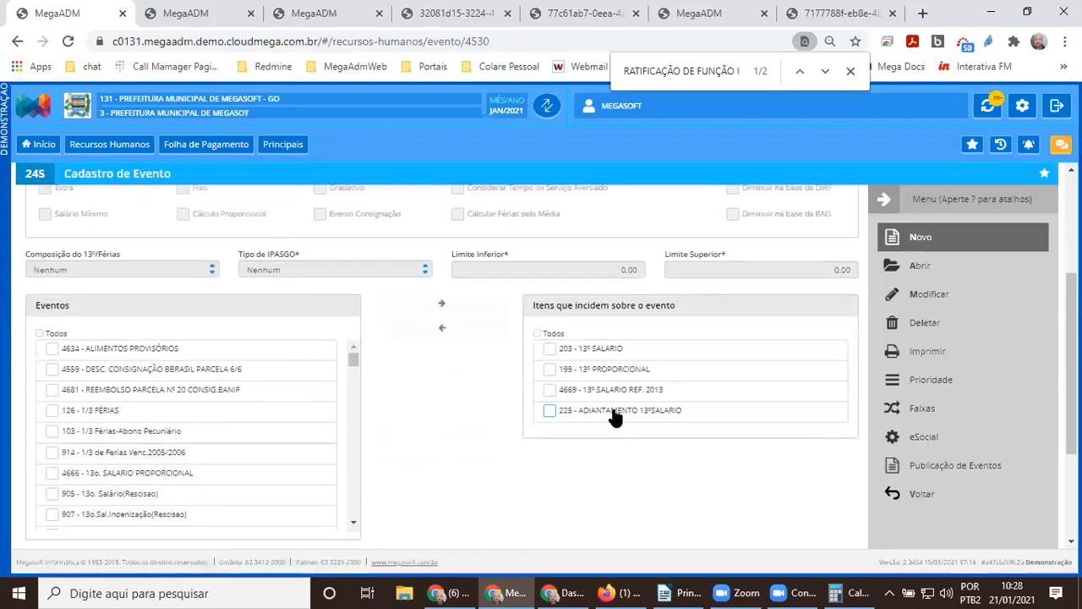
pyautogui.scroll(1, 615, 417)
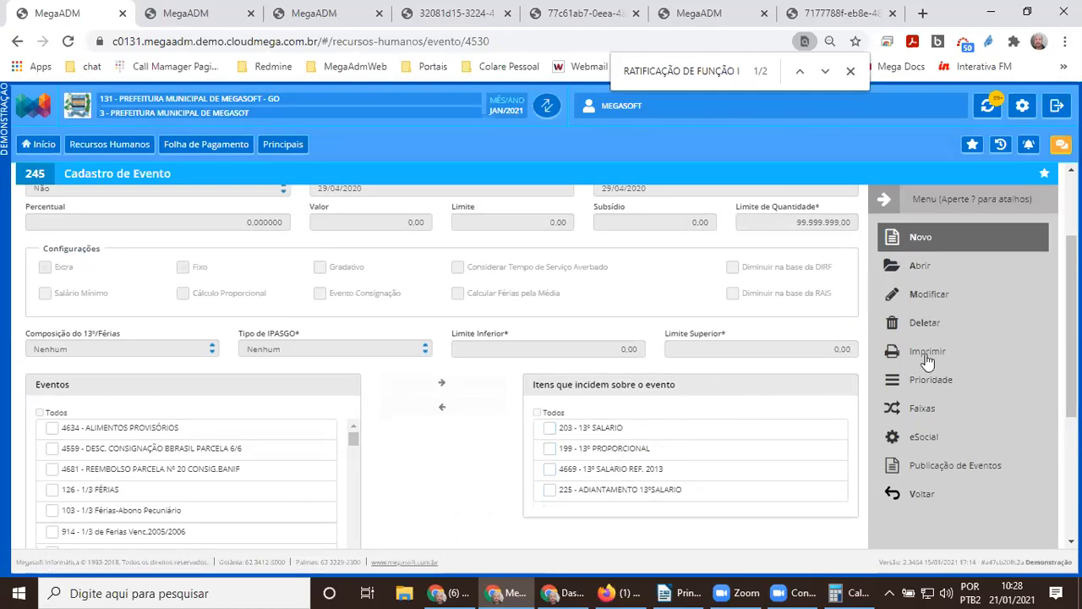
pyautogui.click(949, 300)
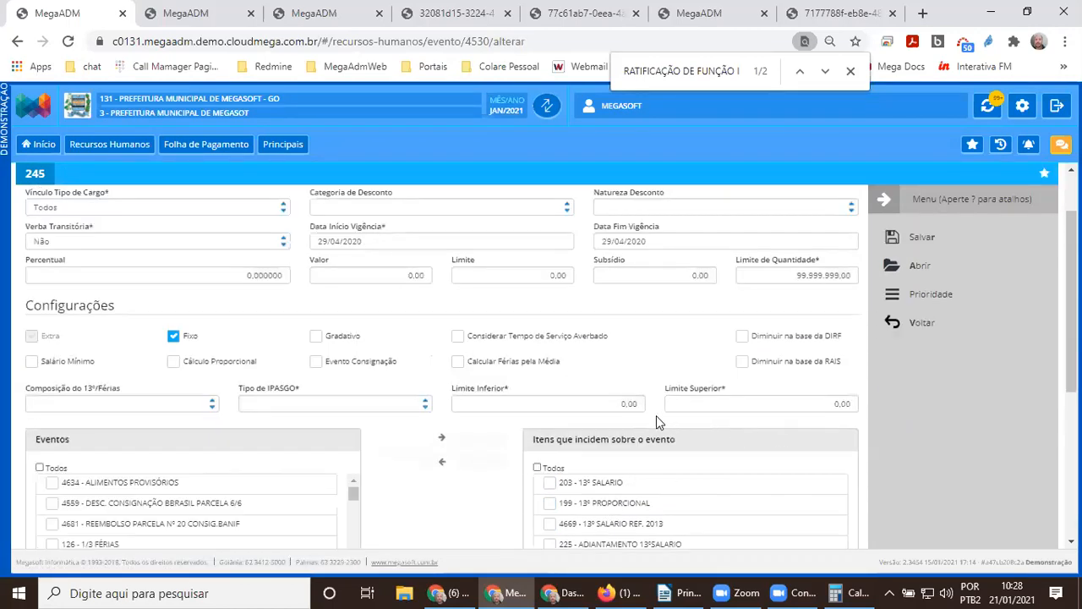
pyautogui.click(537, 466)
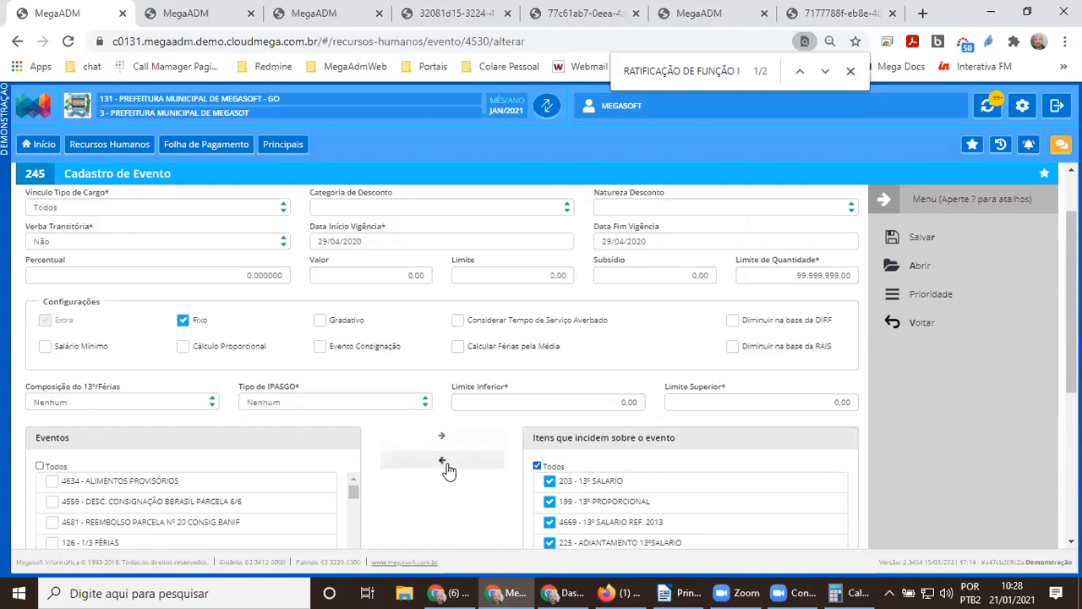
pyautogui.click(441, 460)
# - Add 4713 - 13º SALARIO to the items that affect event 4530, save and return to the financial movement
pyautogui.hotkey('ctrl', 'f')
pyautogui.write('4713')
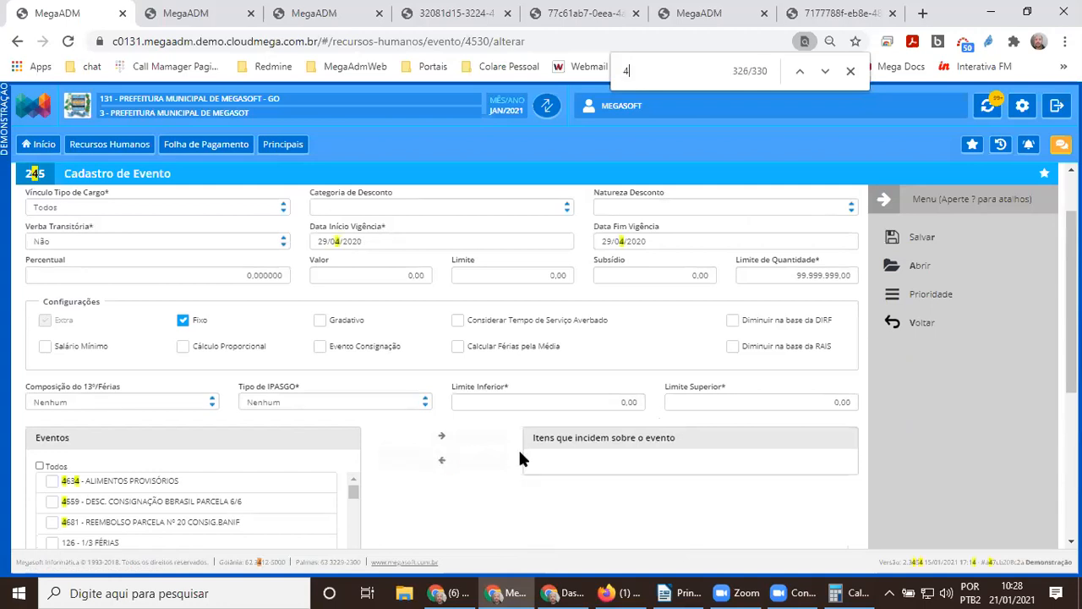
pyautogui.click(52, 354)
pyautogui.click(441, 223)
pyautogui.click(900, 238)
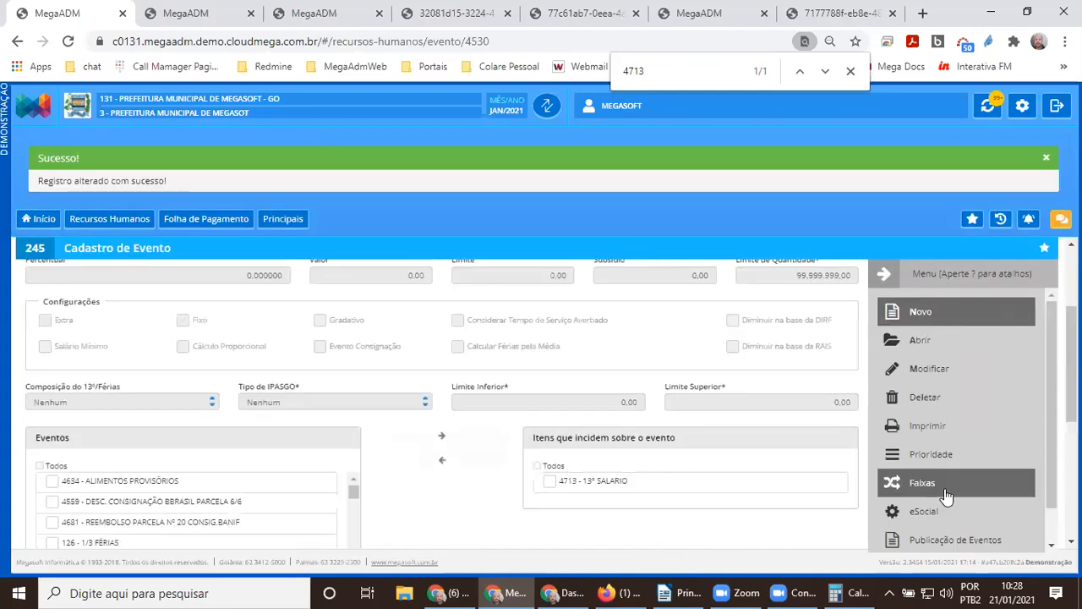
pyautogui.click(929, 526)
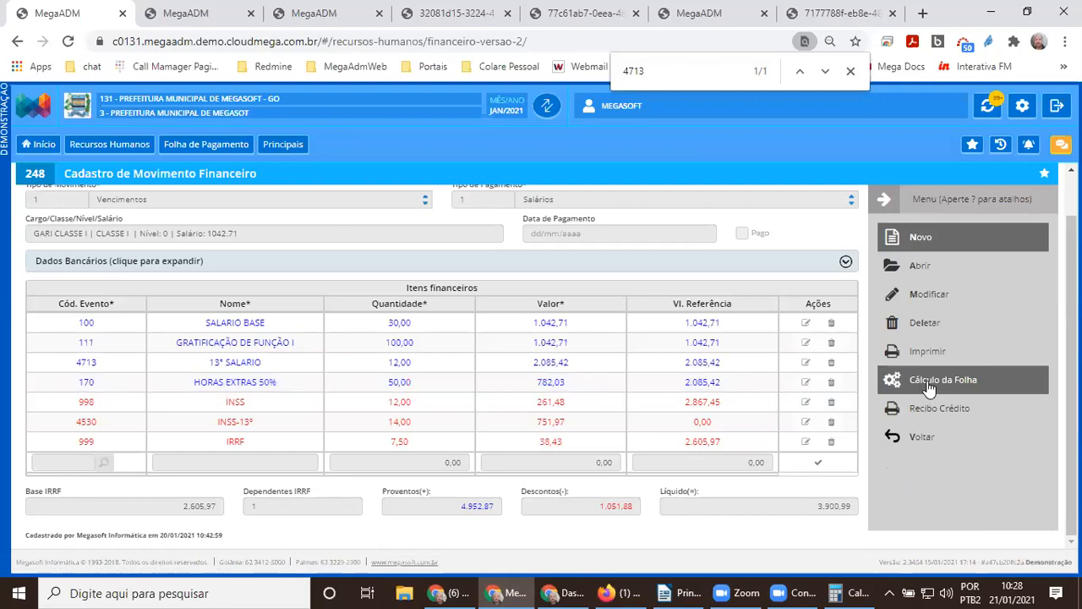
# - Recalculate the employee's payroll with the new INSS-13º setup and close the event difference summary
pyautogui.click(876, 385)
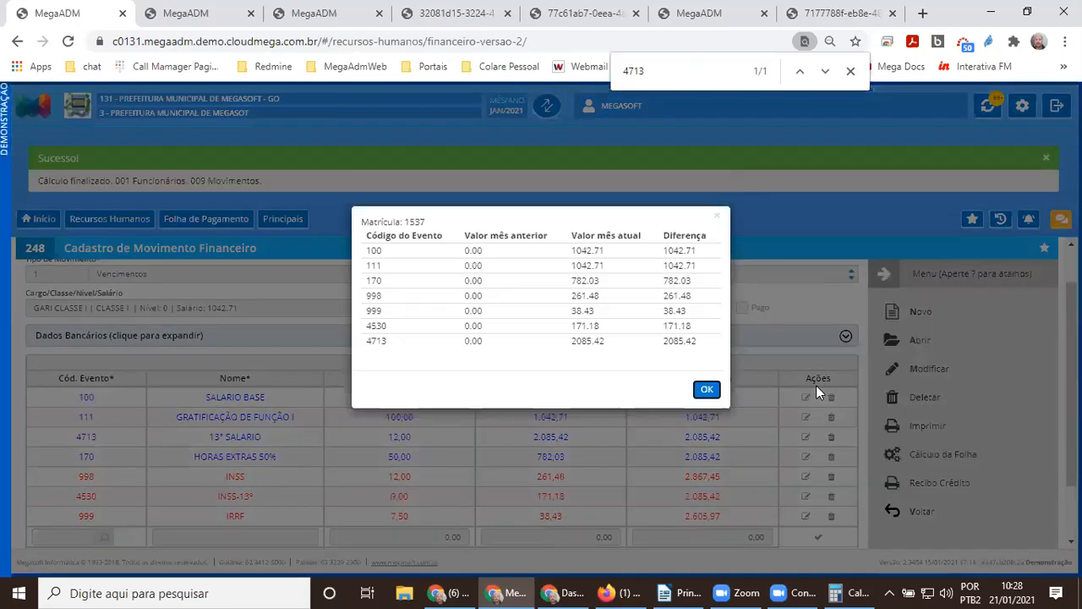
pyautogui.click(711, 391)
pyautogui.scroll(-2, 715, 423)
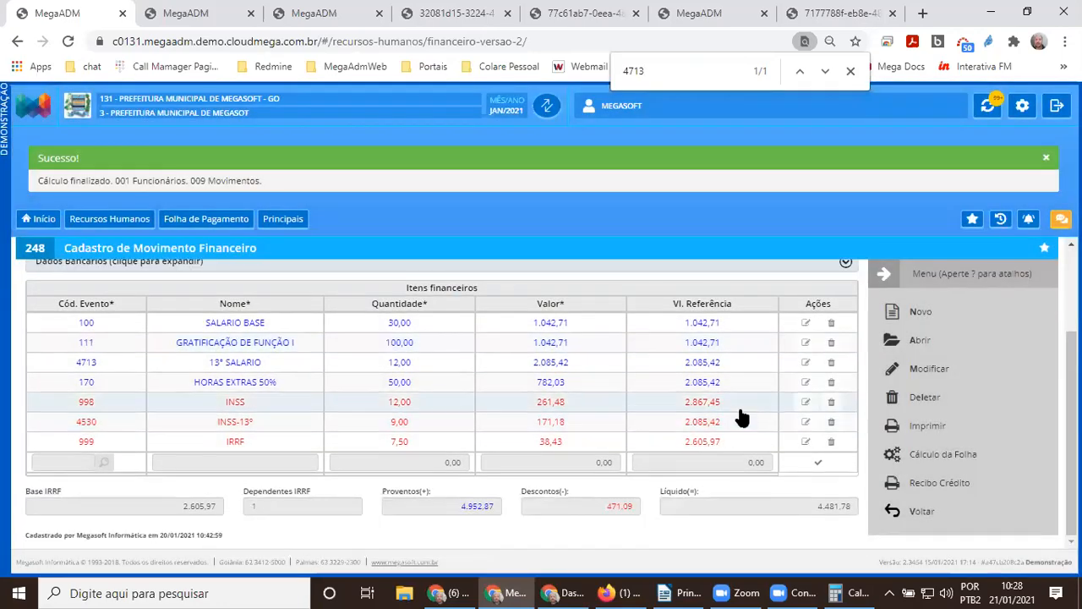
# - Compare the INSS-13º value and reference with the value of the 13º SALARIO item
pyautogui.moveTo(216, 429); pyautogui.dragTo(253, 429)
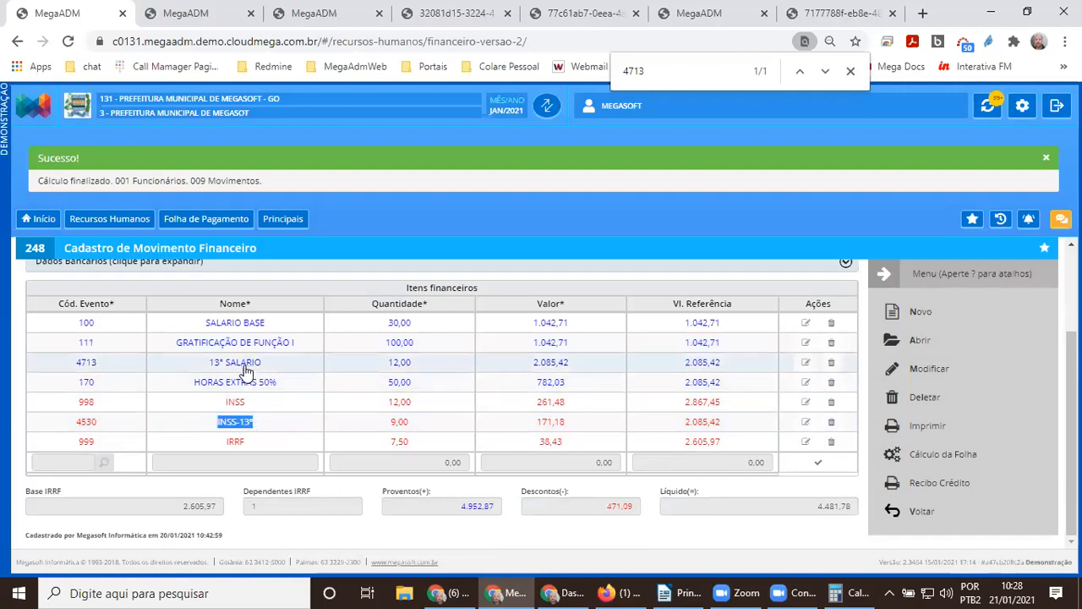
pyautogui.moveTo(536, 366); pyautogui.dragTo(573, 367)
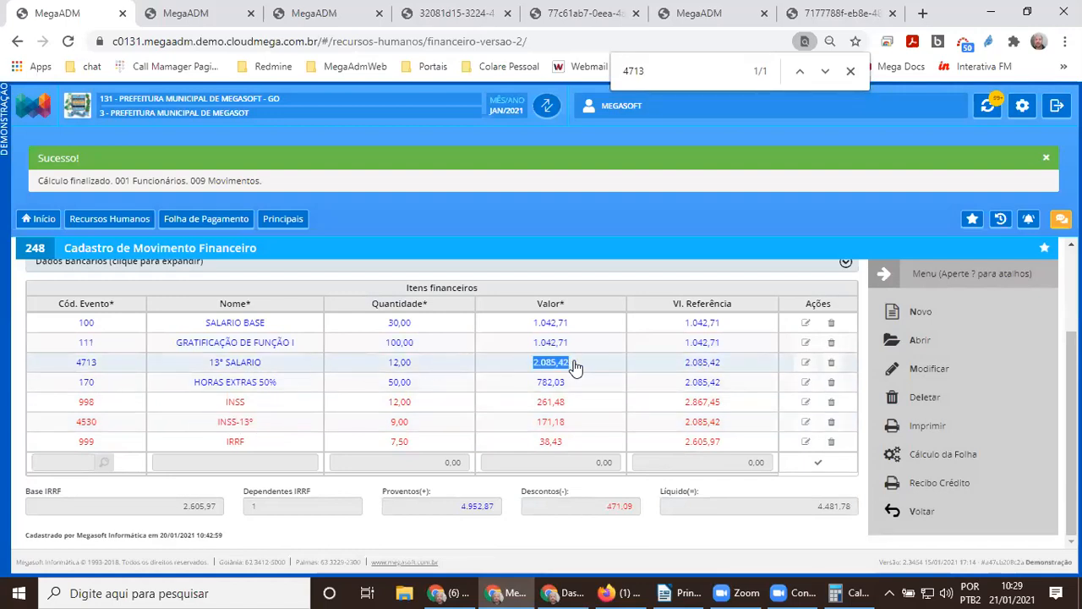
pyautogui.moveTo(685, 422); pyautogui.dragTo(725, 435)
pyautogui.moveTo(528, 366); pyautogui.dragTo(579, 369)
pyautogui.moveTo(206, 363); pyautogui.dragTo(585, 365)
pyautogui.moveTo(205, 426); pyautogui.dragTo(719, 430)
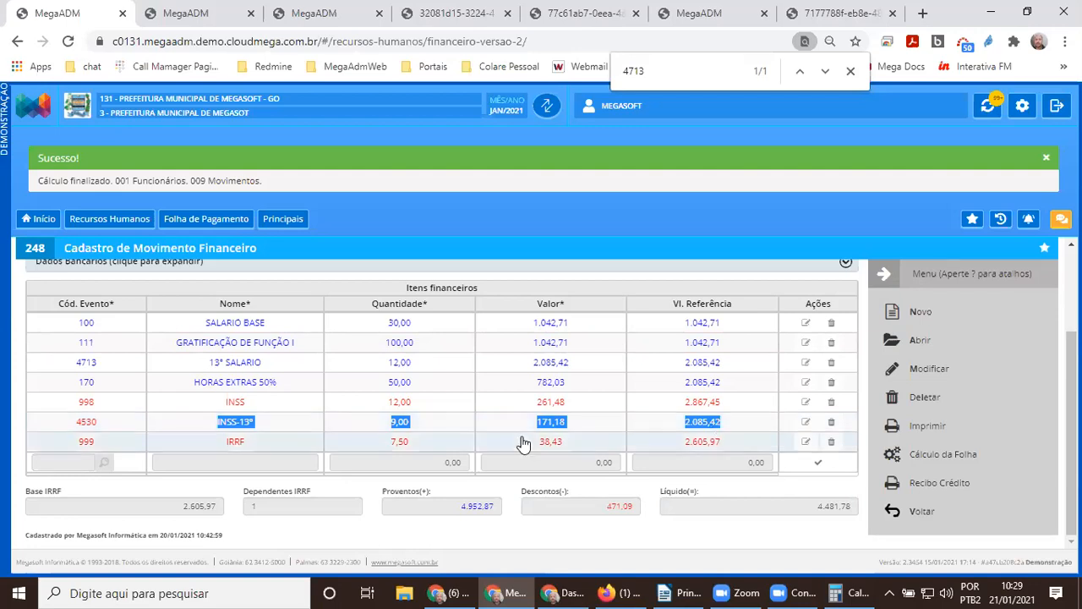
pyautogui.moveTo(211, 365); pyautogui.dragTo(288, 365)
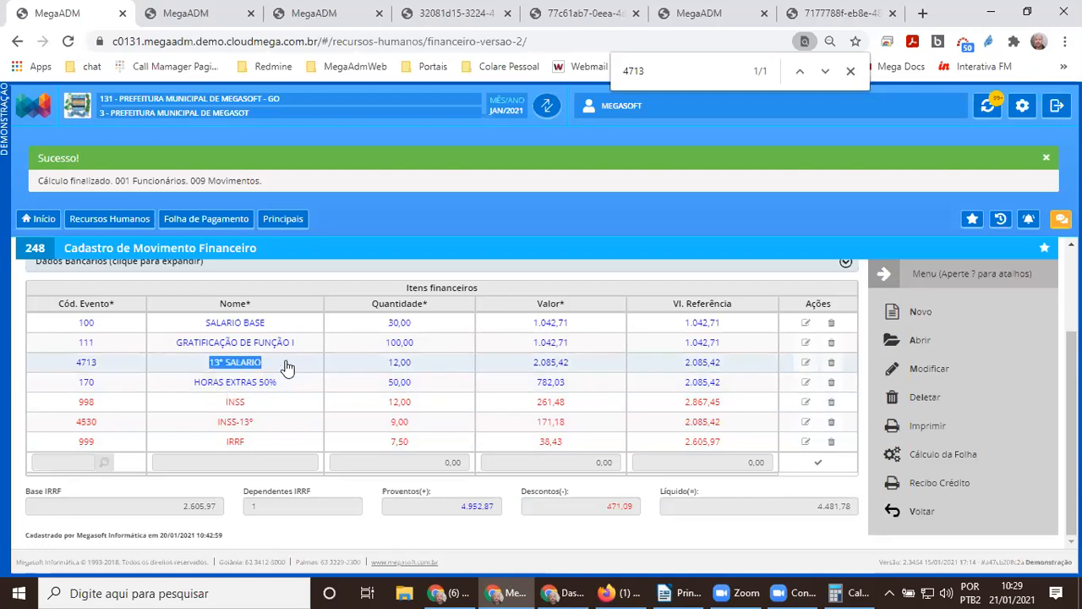
# - Compare the values of the separate 998 INSS and 4530 INSS-13º discounts in the financial items of the employee's movement
pyautogui.moveTo(214, 426); pyautogui.dragTo(753, 433)
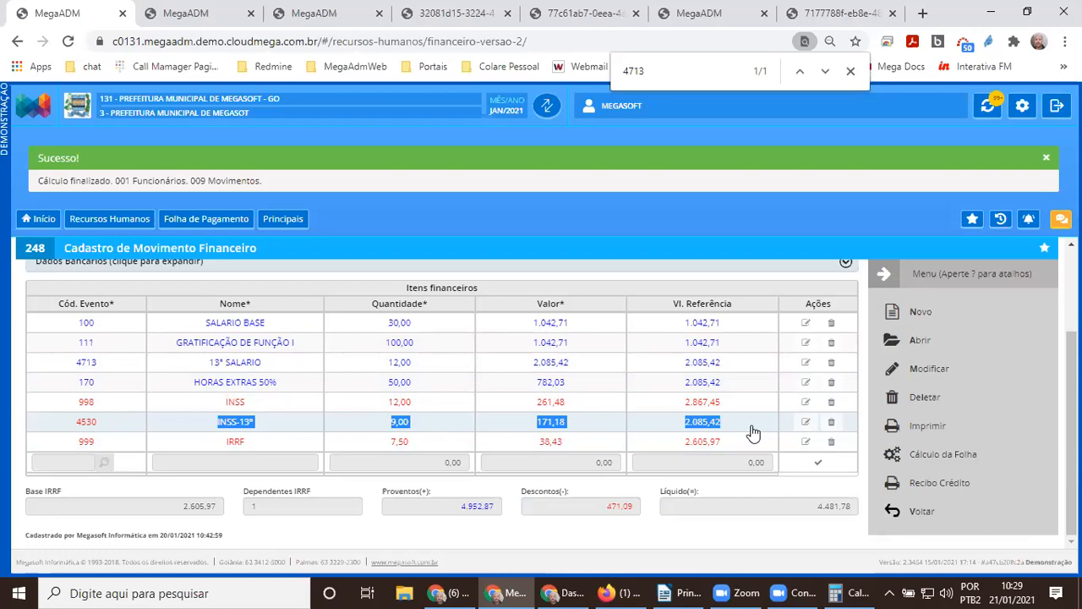
pyautogui.moveTo(518, 405); pyautogui.dragTo(558, 409)
pyautogui.doubleClick(558, 408)
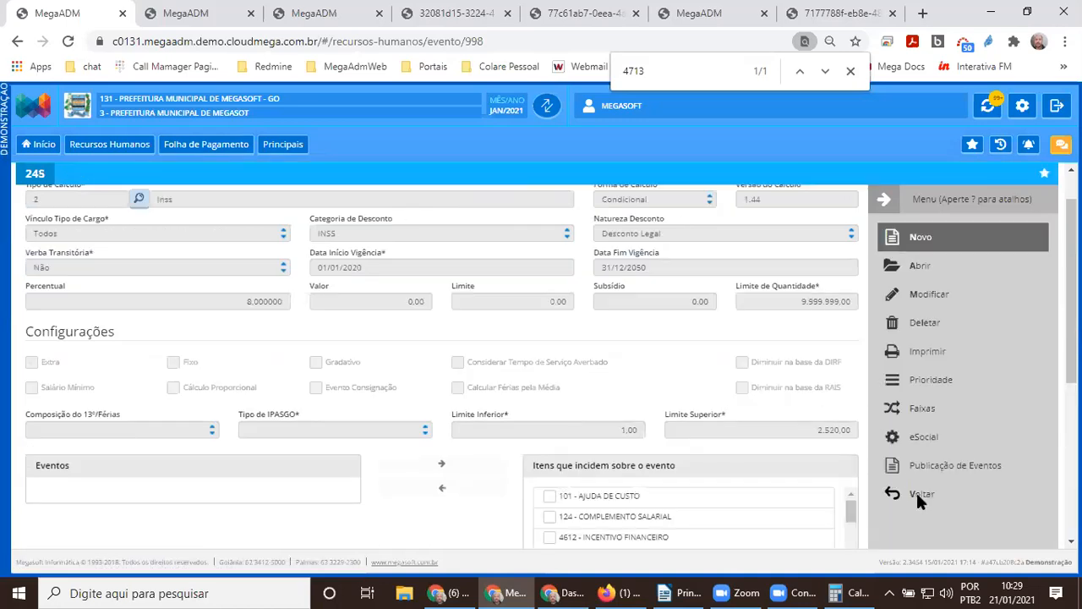
pyautogui.click(922, 498)
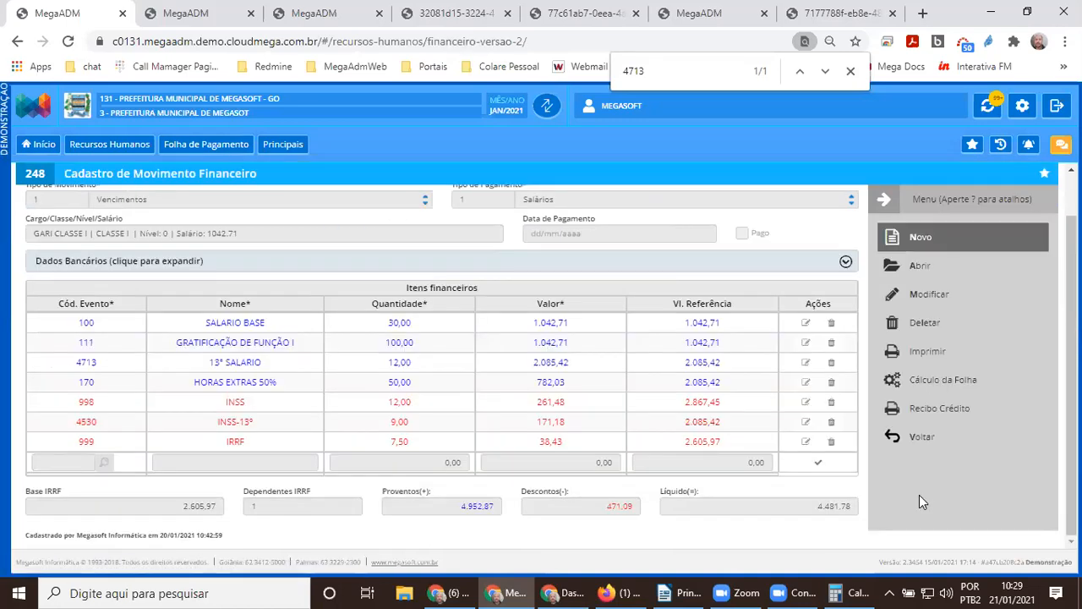
pyautogui.moveTo(533, 407); pyautogui.dragTo(573, 428)
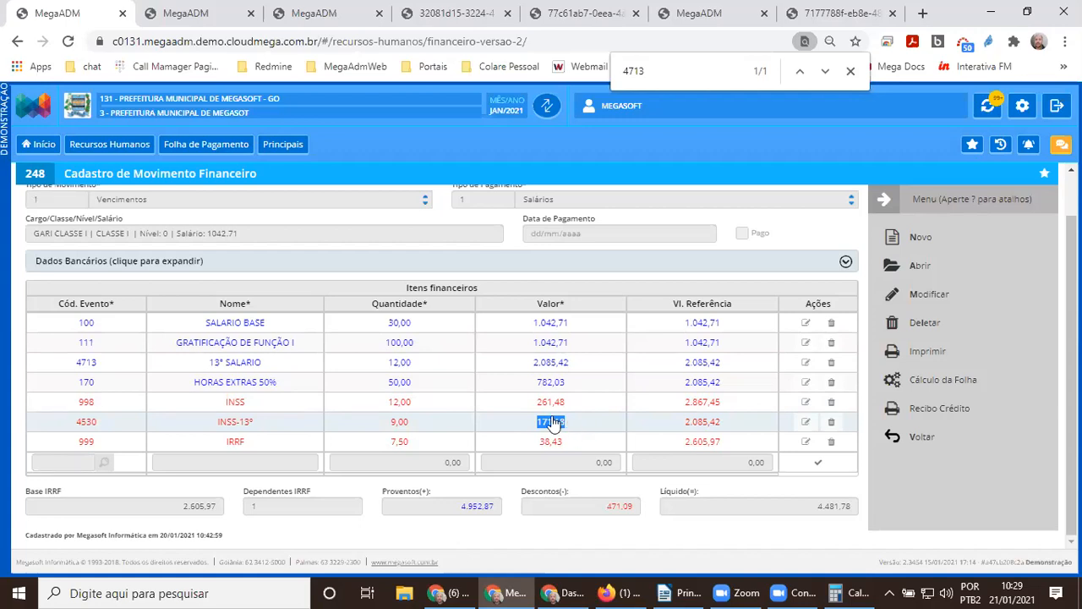
pyautogui.moveTo(534, 404); pyautogui.dragTo(575, 413)
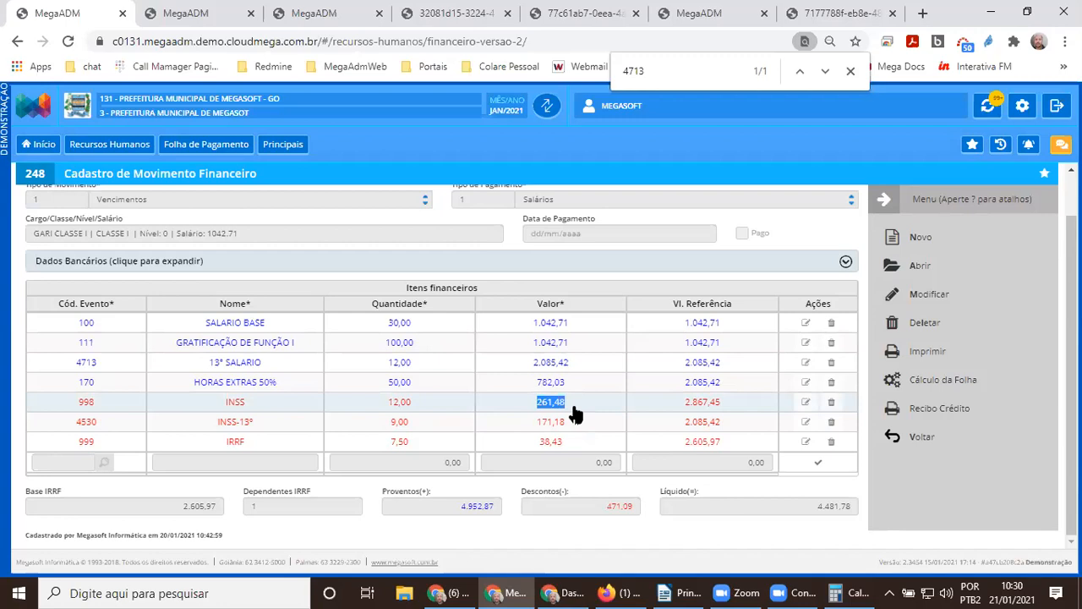
pyautogui.moveTo(536, 421); pyautogui.dragTo(582, 429)
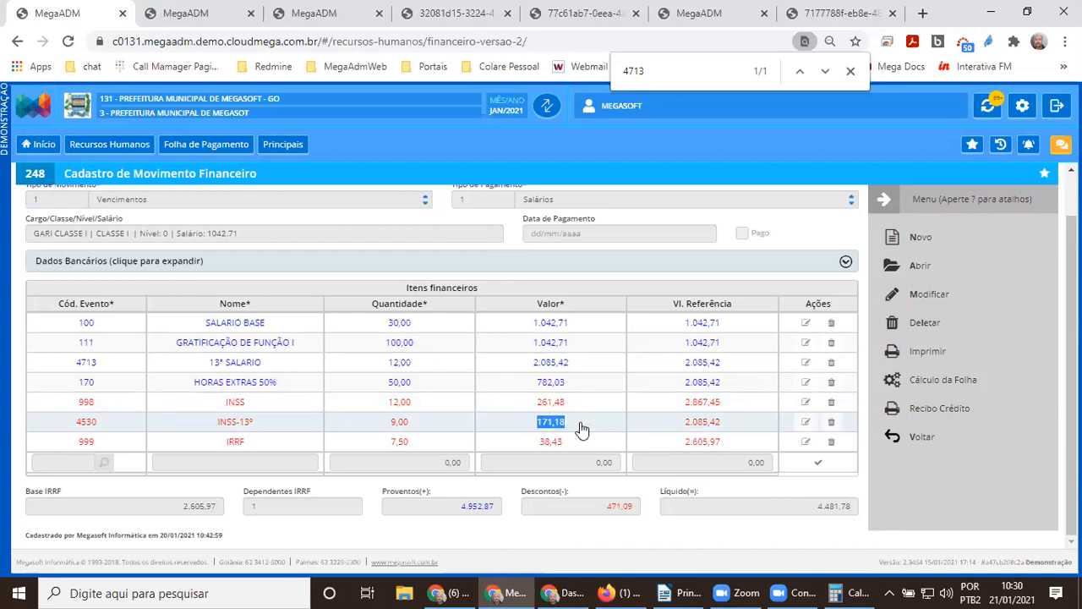
pyautogui.moveTo(536, 405); pyautogui.dragTo(562, 410)
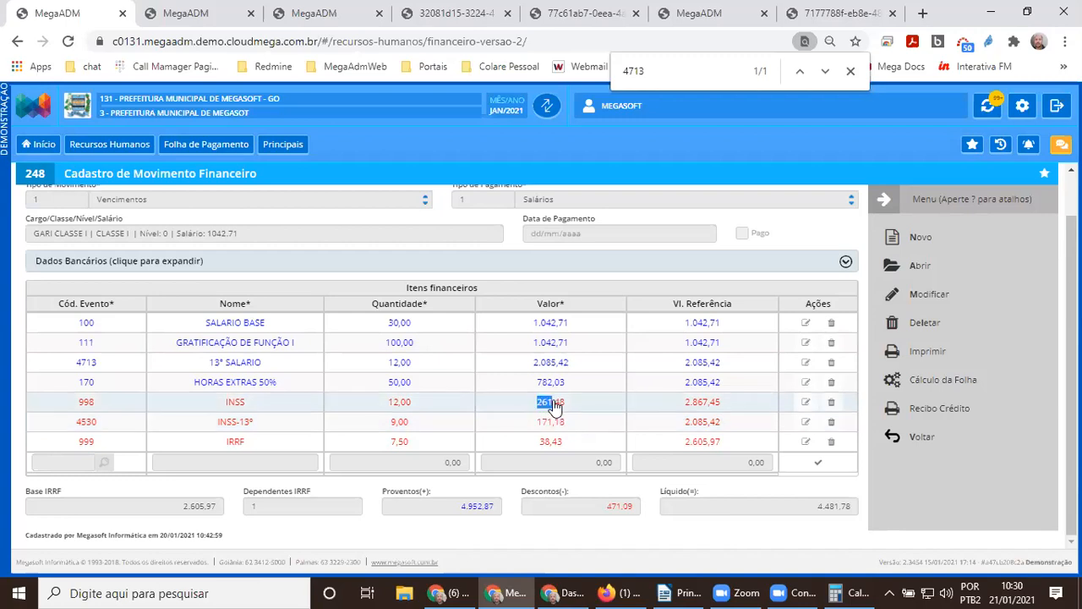